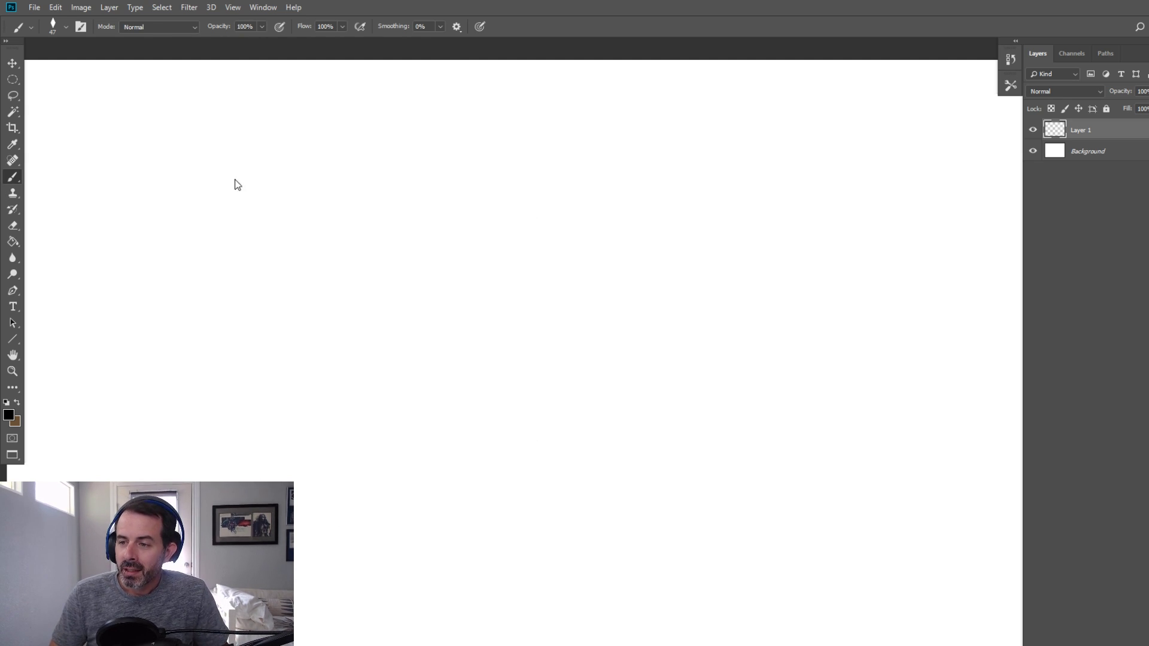
left_click(13, 81)
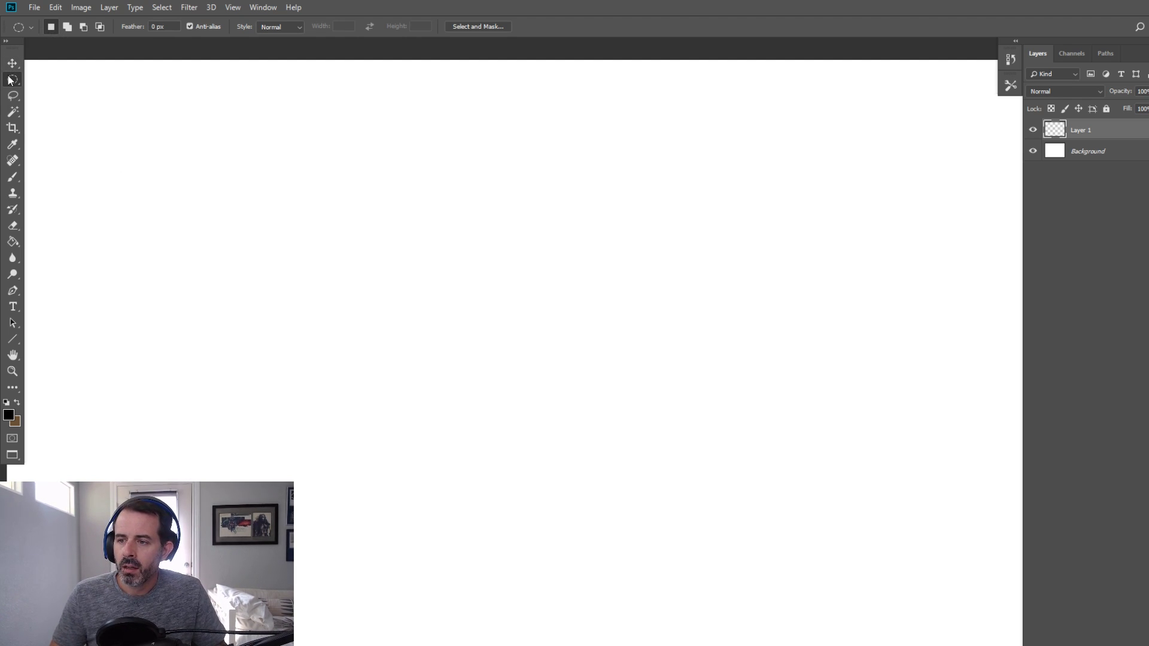
left_click_drag(313, 213, 337, 200)
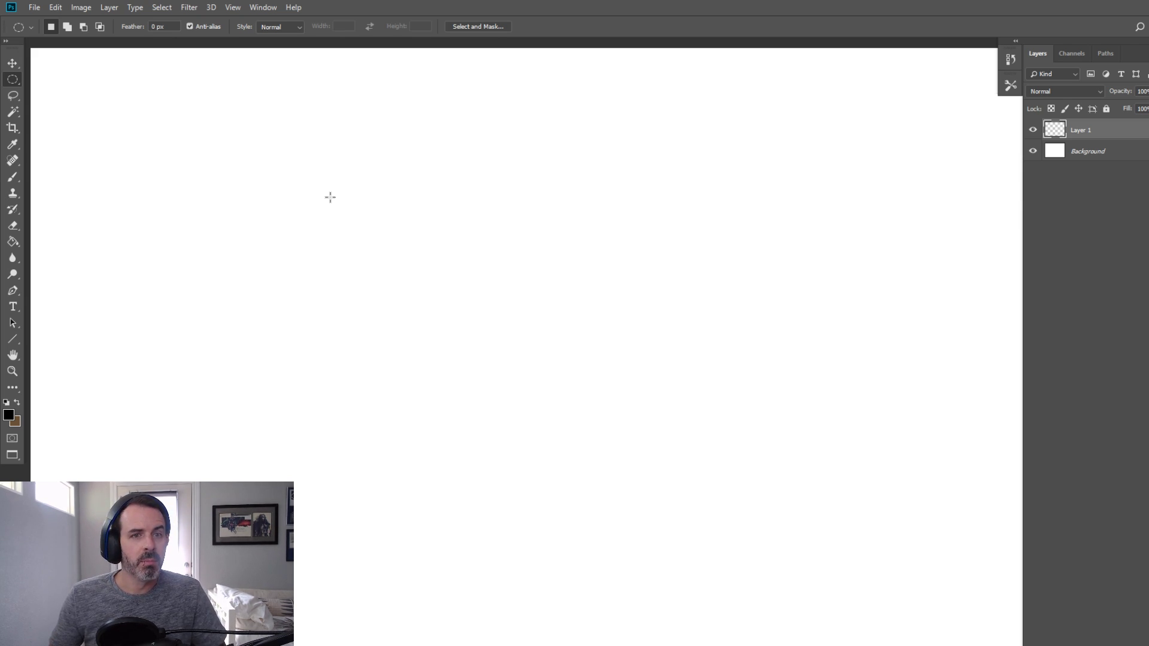
left_click(14, 176)
mouse_move(675, 504)
left_mouse_down()
mouse_move(695, 490)
mouse_move(663, 485)
mouse_move(671, 501)
left_mouse_up()
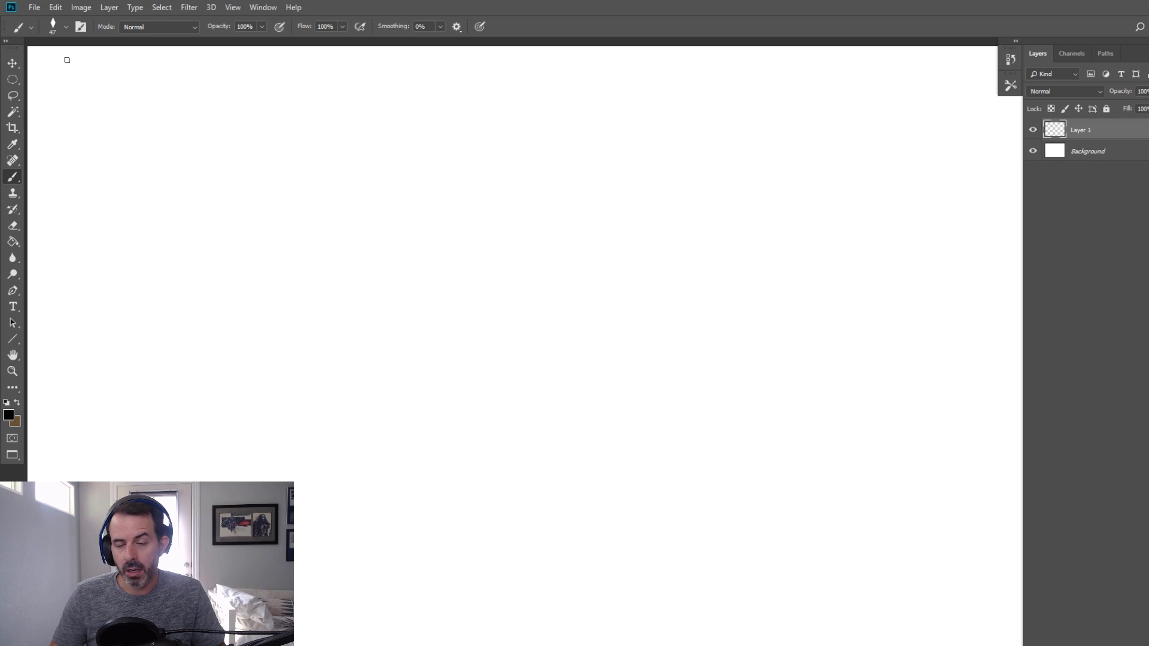
left_click(12, 79)
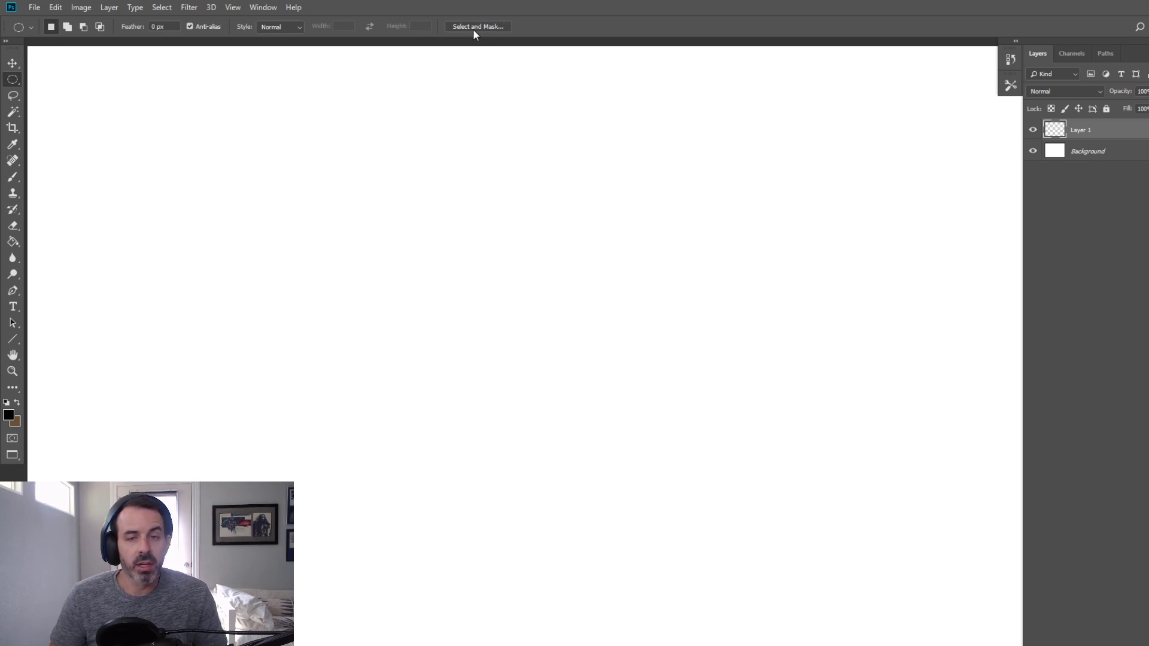
left_click(12, 177)
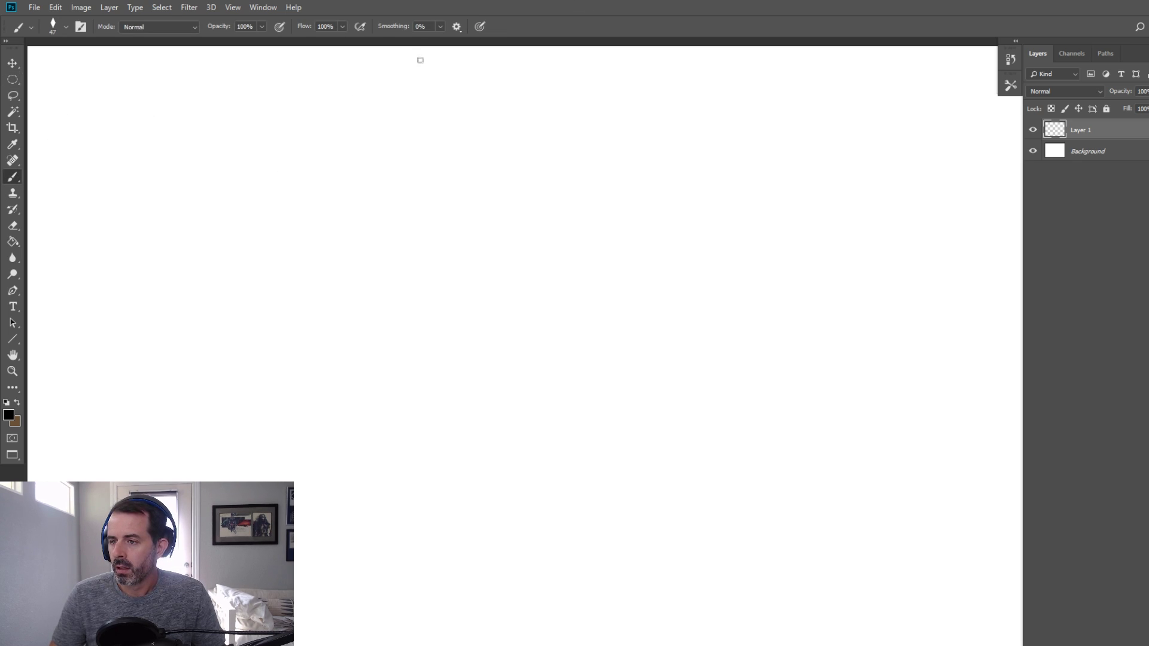
left_click(65, 27)
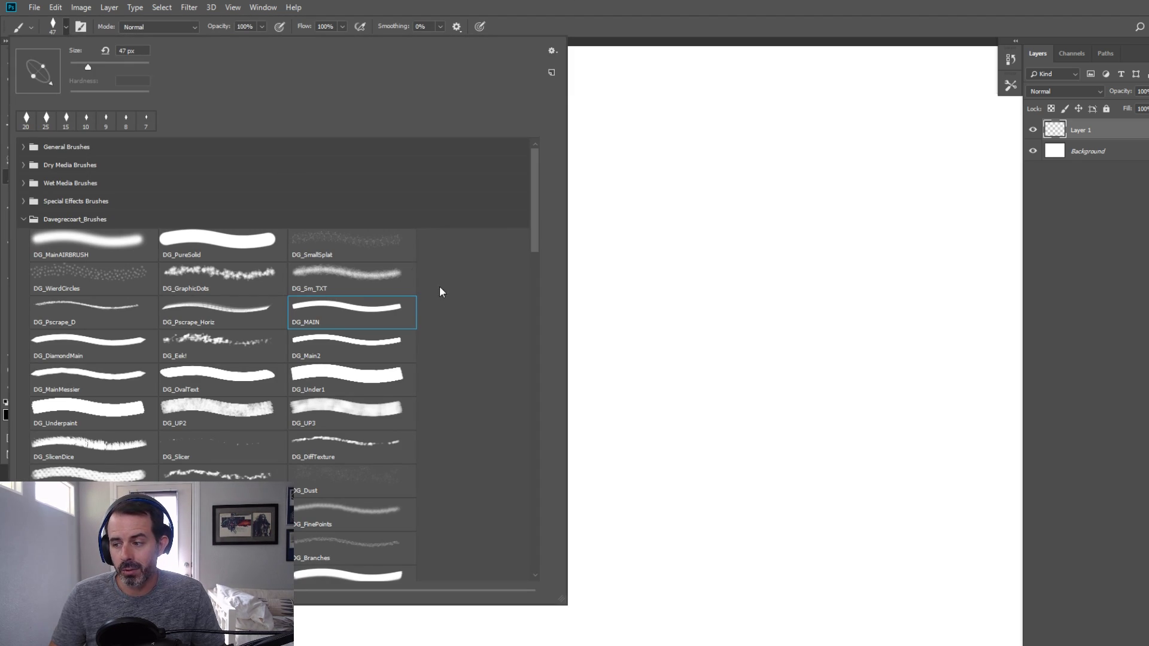
left_click(582, 1)
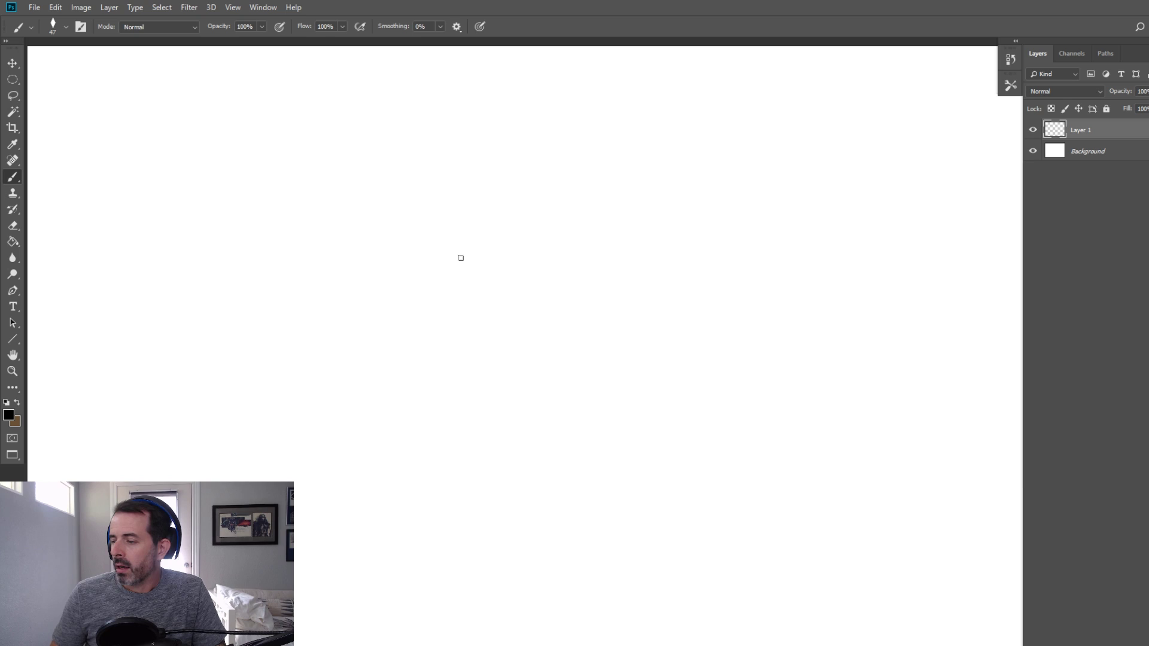
Rough in a figure's head, collar line and first chest marks on Layer 1 with a smaller black brush
key("bracketleft")
key("bracketleft")
key("bracketleft")
key("bracketleft")
mouse_move(445, 189)
left_mouse_down()
mouse_move(472, 173)
mouse_move(444, 229)
left_mouse_up()
mouse_move(448, 178)
left_mouse_down()
mouse_move(463, 193)
mouse_move(488, 170)
left_mouse_up()
mouse_move(467, 221)
left_mouse_down()
mouse_move(488, 169)
mouse_move(532, 220)
mouse_move(544, 209)
left_mouse_up()
mouse_move(501, 235)
left_mouse_down()
mouse_move(520, 226)
mouse_move(559, 251)
left_mouse_up()
mouse_move(430, 308)
left_mouse_down()
mouse_move(412, 312)
mouse_move(423, 346)
left_mouse_up()
left_click_drag(542, 283, 532, 270)
mouse_move(505, 268)
left_mouse_down()
mouse_move(462, 281)
mouse_move(453, 269)
left_mouse_up()
Block in the chest curves and the outer side of the torso with broader brush strokes
key("bracketright")
key("bracketright")
key("bracketright")
mouse_move(411, 274)
left_mouse_down()
mouse_move(416, 244)
mouse_move(426, 294)
left_mouse_up()
mouse_move(419, 335)
left_mouse_down()
mouse_move(601, 257)
mouse_move(553, 358)
left_mouse_up()
mouse_move(424, 356)
left_mouse_down()
mouse_move(557, 361)
mouse_move(482, 383)
left_mouse_up()
left_click_drag(556, 353, 601, 320)
left_click_drag(607, 272, 639, 309)
Sketch the near shoulder marks, crown of the head and collar line with a slightly smaller brush
key("bracketleft")
mouse_move(438, 256)
left_mouse_down()
mouse_move(466, 228)
mouse_move(424, 269)
left_mouse_up()
left_click_drag(411, 260, 412, 282)
left_click_drag(498, 201, 478, 214)
mouse_move(491, 189)
left_mouse_down()
mouse_move(520, 150)
mouse_move(494, 157)
mouse_move(536, 174)
left_mouse_up()
mouse_move(498, 164)
left_mouse_down()
mouse_move(524, 155)
mouse_move(545, 195)
mouse_move(616, 224)
left_mouse_up()
mouse_move(597, 226)
left_mouse_down()
mouse_move(555, 251)
mouse_move(588, 267)
mouse_move(602, 296)
mouse_move(633, 276)
mouse_move(590, 301)
mouse_move(643, 309)
left_mouse_up()
left_click_drag(639, 252, 626, 304)
left_click_drag(472, 250, 565, 227)
Define the face contour, jaw, neck and starting shoulder lines, reducing the brush to 25 px
key("bracketleft")
mouse_move(459, 212)
left_mouse_down()
mouse_move(519, 228)
mouse_move(470, 183)
mouse_move(471, 238)
left_mouse_up()
mouse_move(491, 172)
left_mouse_down()
mouse_move(483, 267)
mouse_move(505, 275)
left_mouse_up()
left_click_drag(459, 239, 509, 271)
mouse_move(469, 240)
left_mouse_down()
mouse_move(494, 267)
mouse_move(541, 238)
left_mouse_up()
left_click_drag(543, 238, 507, 269)
left_click_drag(538, 163, 544, 197)
mouse_move(469, 169)
left_mouse_down()
mouse_move(470, 250)
mouse_move(460, 210)
left_mouse_up()
mouse_move(455, 215)
left_mouse_down()
mouse_move(420, 267)
mouse_move(432, 268)
left_mouse_up()
left_click_drag(468, 233, 396, 277)
left_click_drag(445, 320, 457, 320)
key("bracketleft")
left_click_drag(601, 224, 672, 250)
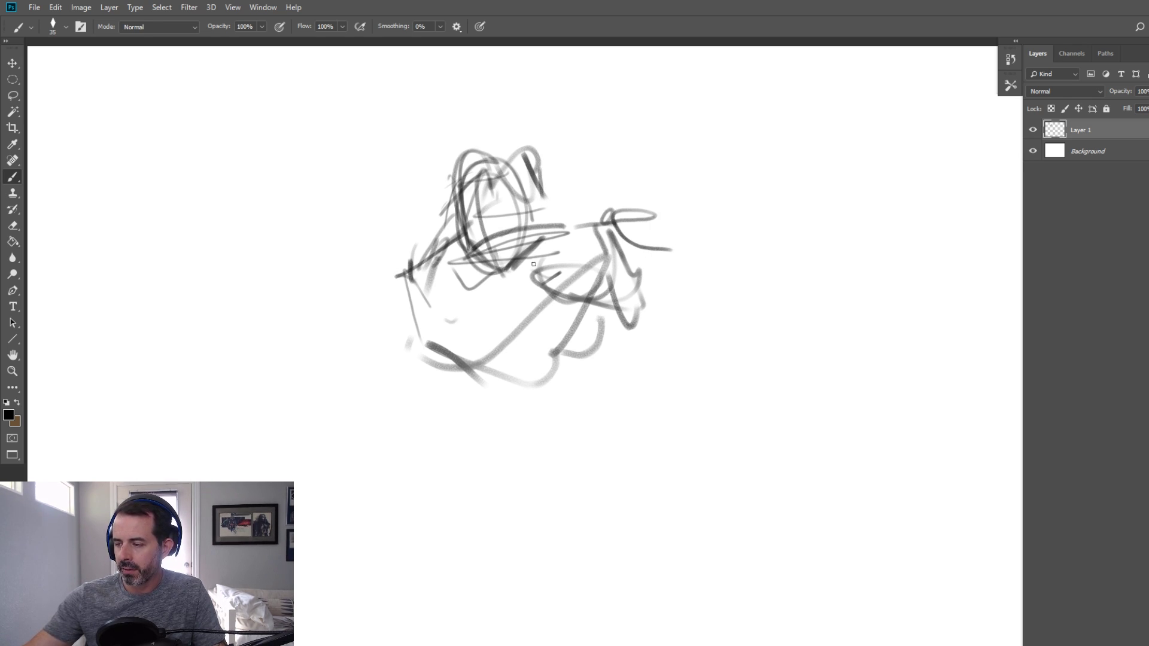
Enlarge the brush to 45 px and draw the shoulder and upper arm on the drawing's left side
key("bracketright")
key("bracketright")
key("bracketright")
left_click_drag(471, 236, 382, 274)
mouse_move(414, 256)
left_mouse_down()
mouse_move(358, 318)
mouse_move(349, 273)
mouse_move(402, 281)
left_mouse_up()
key("bracketright")
left_click_drag(407, 296, 384, 378)
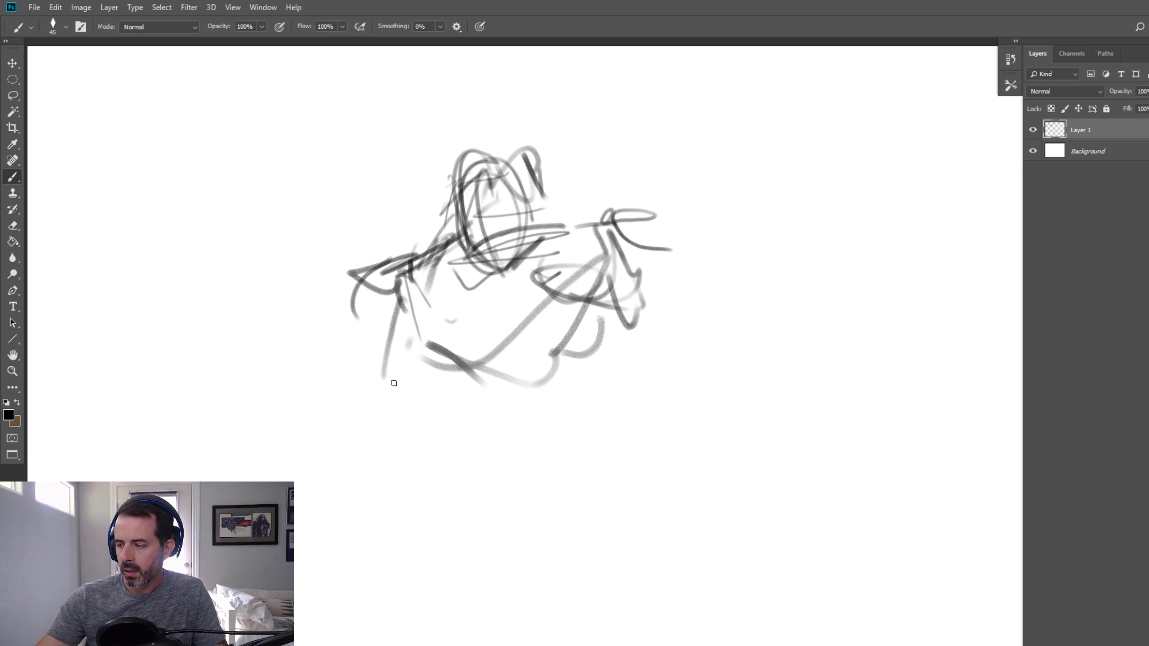
Sketch the ribcage edge and the sweeping abdomen and waist curves beneath the chest
left_click_drag(616, 237, 545, 370)
left_click_drag(398, 344, 449, 358)
mouse_move(418, 365)
left_mouse_down()
mouse_move(651, 292)
mouse_move(652, 374)
left_mouse_up()
mouse_move(614, 428)
left_mouse_down()
mouse_move(401, 399)
mouse_move(526, 458)
left_mouse_up()
mouse_move(412, 398)
left_mouse_down()
mouse_move(631, 434)
mouse_move(598, 472)
left_mouse_up()
left_click_drag(508, 460, 611, 478)
Strengthen the neck and both shoulder slopes and outline the upper arms, ending with a 40 px brush
mouse_move(476, 150)
left_mouse_down()
mouse_move(514, 180)
mouse_move(500, 265)
left_mouse_up()
mouse_move(509, 180)
left_mouse_down()
mouse_move(530, 149)
mouse_move(575, 216)
mouse_move(606, 216)
left_mouse_up()
key("bracketright")
left_click_drag(495, 216, 412, 270)
mouse_move(522, 190)
left_mouse_down()
mouse_move(640, 225)
mouse_move(596, 236)
mouse_move(648, 214)
mouse_move(695, 245)
mouse_move(655, 230)
mouse_move(714, 252)
mouse_move(677, 326)
left_mouse_up()
left_click(674, 341)
key("bracketleft")
mouse_move(378, 357)
left_mouse_down()
mouse_move(359, 313)
mouse_move(375, 335)
mouse_move(363, 378)
left_mouse_up()
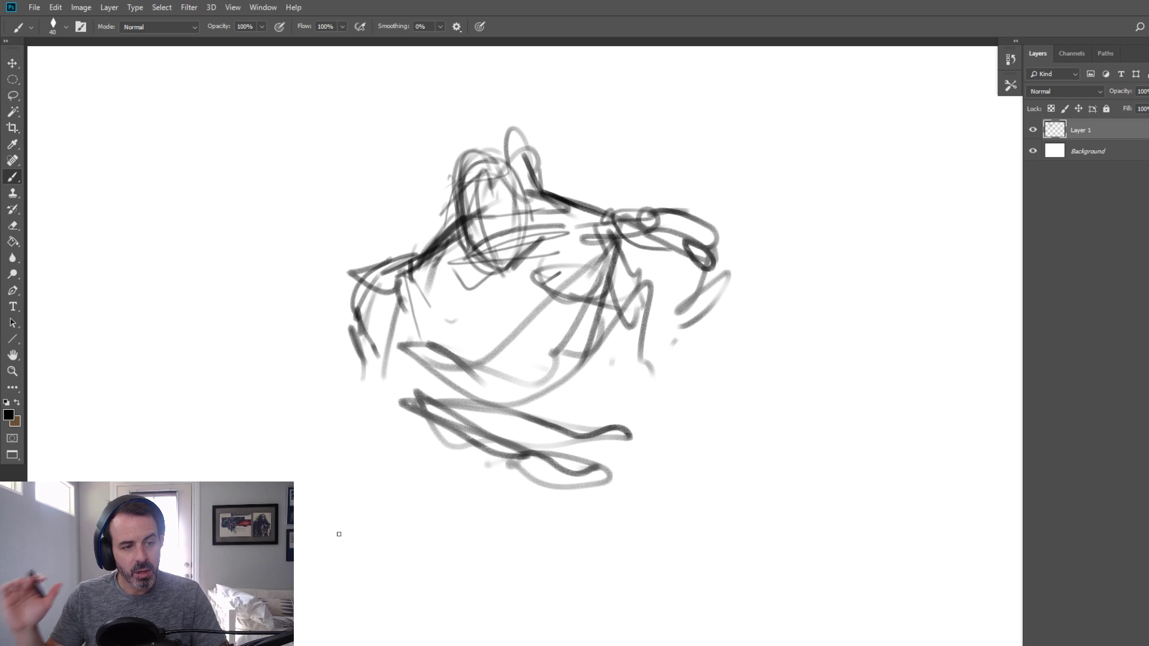
Starting with a 25 px brush, add the face's centre line, the chin and the neck lines
key("bracketleft")
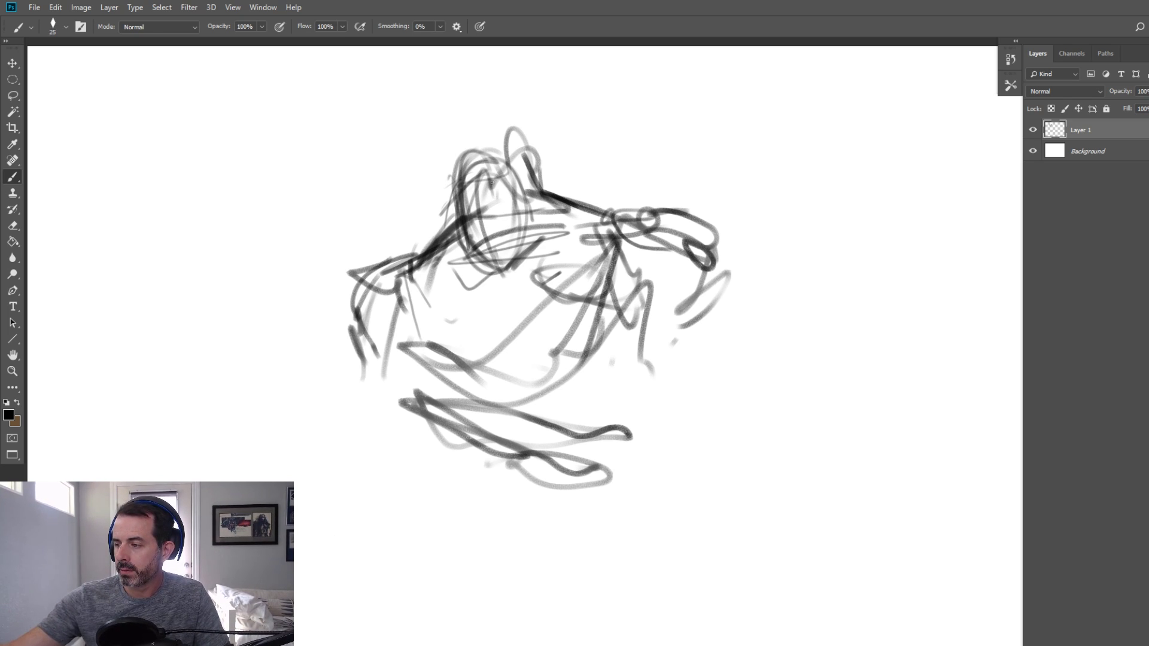
left_click_drag(490, 179, 507, 280)
key("bracketright")
left_click_drag(480, 254, 510, 270)
left_click_drag(540, 238, 511, 278)
left_click_drag(494, 177, 517, 288)
mouse_move(480, 249)
left_mouse_down()
mouse_move(501, 273)
mouse_move(453, 275)
mouse_move(463, 312)
left_mouse_up()
key("bracketright")
left_click(523, 281)
Draw the pectoral contours and rib lines across the chest with a larger brush
key("bracketright")
left_click_drag(601, 277, 526, 322)
mouse_move(573, 284)
left_mouse_down()
mouse_move(477, 311)
mouse_move(478, 331)
left_mouse_up()
left_click_drag(433, 305, 494, 347)
left_click_drag(438, 344, 519, 363)
left_click_drag(440, 317, 381, 359)
mouse_move(414, 248)
left_mouse_down()
mouse_move(365, 287)
mouse_move(410, 247)
left_mouse_up()
mouse_move(359, 317)
left_mouse_down()
mouse_move(347, 371)
mouse_move(422, 396)
mouse_move(452, 384)
mouse_move(502, 443)
left_mouse_up()
Add the sternum line and inner abdomen marks to the torso with a smaller brush
key("bracketleft")
left_click_drag(521, 386, 589, 326)
left_click_drag(492, 269, 490, 341)
left_click_drag(497, 398, 495, 386)
mouse_move(428, 325)
left_mouse_down()
mouse_move(460, 359)
mouse_move(444, 359)
left_mouse_up()
Sketch the armpit creases and the bulging outer contours of both shoulders with a broader brush
key("bracketright")
mouse_move(623, 305)
left_mouse_down()
mouse_move(557, 359)
mouse_move(573, 349)
left_mouse_up()
left_click_drag(628, 307, 607, 340)
key("bracketright")
left_click_drag(541, 190, 727, 246)
left_click_drag(715, 260, 709, 296)
left_click_drag(368, 257, 413, 299)
Build up the side muscles and waist contour of the torso with heavier strokes
key("bracketright")
left_click_drag(425, 368, 464, 396)
left_click_drag(571, 332, 616, 314)
left_click_drag(557, 374, 616, 314)
mouse_move(667, 311)
left_mouse_down()
mouse_move(568, 425)
mouse_move(446, 395)
mouse_move(514, 458)
left_mouse_up()
mouse_move(472, 472)
left_mouse_down()
mouse_move(524, 484)
mouse_move(436, 446)
left_mouse_up()
Darken the folds below the armpit on the drawing's right side and add the adjoining arm contour
mouse_move(640, 308)
left_mouse_down()
mouse_move(687, 346)
mouse_move(721, 236)
mouse_move(673, 374)
left_mouse_up()
left_click_drag(655, 332, 670, 380)
mouse_move(694, 401)
left_mouse_down()
mouse_move(748, 281)
mouse_move(748, 359)
mouse_move(574, 350)
left_mouse_up()
Draw the elbow, forearm and rough hand of the arm on the drawing's left side
left_click_drag(361, 341, 332, 392)
mouse_move(323, 395)
left_mouse_down()
mouse_move(389, 438)
mouse_move(297, 455)
left_mouse_up()
left_click_drag(293, 461, 349, 546)
left_click_drag(392, 449, 314, 577)
left_click_drag(323, 533, 357, 554)
Draw the forearm and rough hand on the drawing's right side and mark the nearby waist muscles
mouse_move(701, 370)
left_mouse_down()
mouse_move(743, 487)
mouse_move(813, 499)
left_mouse_up()
left_click_drag(762, 473, 676, 544)
mouse_move(629, 370)
left_mouse_down()
mouse_move(672, 347)
mouse_move(605, 407)
left_mouse_up()
mouse_move(605, 406)
left_mouse_down()
mouse_move(646, 380)
mouse_move(603, 402)
left_mouse_up()
Reinforce the outline of the head and the hair around it, using a brush of about 25 px
key("bracketleft")
key("bracketleft")
left_click_drag(460, 158, 467, 242)
mouse_move(465, 167)
left_mouse_down()
mouse_move(536, 165)
mouse_move(504, 159)
left_mouse_up()
mouse_move(458, 179)
left_mouse_down()
mouse_move(507, 157)
mouse_move(445, 193)
mouse_move(442, 207)
mouse_move(411, 196)
mouse_move(445, 230)
left_mouse_up()
key("bracketright")
key("bracketright")
key("bracketleft")
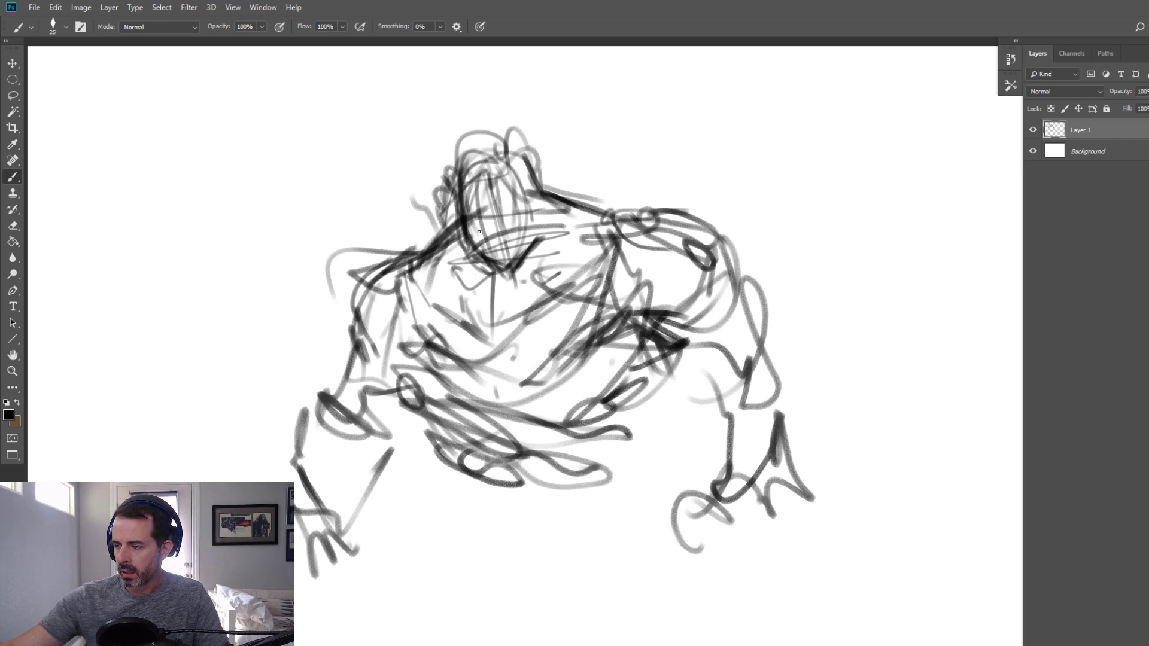
Darken the face's centre line, chin and jaw shadow, enlarging the brush to 35 px
mouse_move(498, 194)
left_mouse_down()
mouse_move(517, 284)
mouse_move(513, 273)
left_mouse_up()
left_click_drag(486, 257, 514, 274)
key("bracketright")
key("bracketright")
left_click_drag(544, 234, 519, 277)
left_click_drag(531, 181, 539, 200)
left_click_drag(500, 166, 498, 187)
left_click_drag(503, 182, 511, 255)
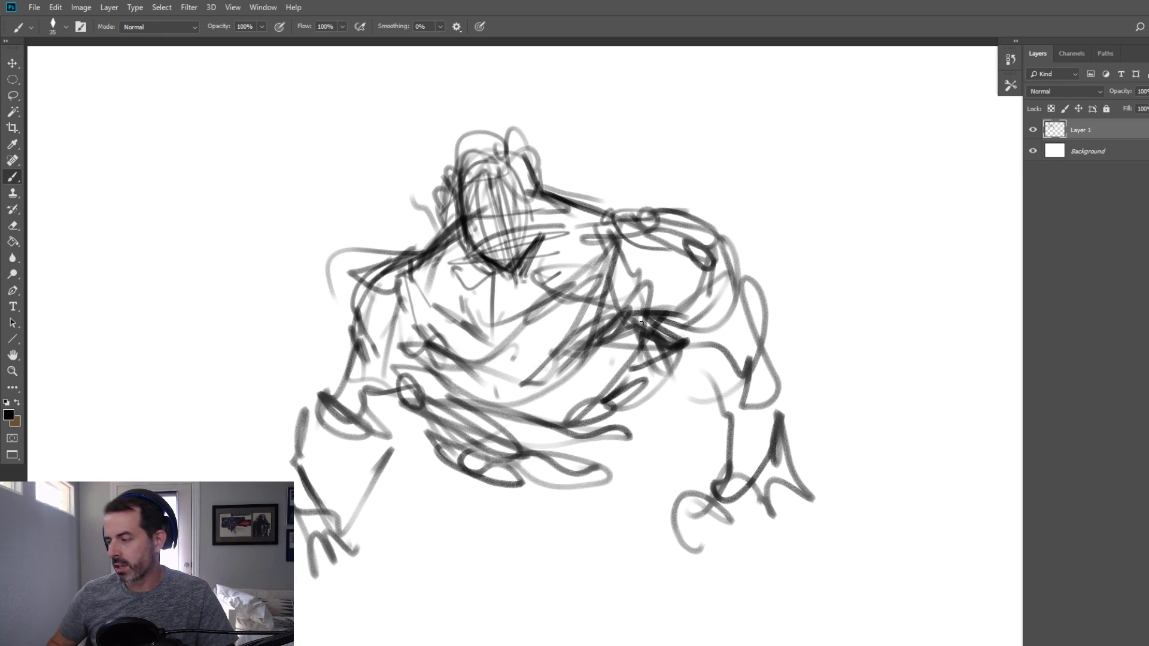
Sketch the side muscles, lower abdomen and hip lines with a slightly larger brush
key("bracketright")
left_click_drag(639, 345, 575, 454)
left_click_drag(657, 382, 603, 451)
mouse_move(671, 355)
left_mouse_down()
mouse_move(599, 426)
mouse_move(646, 360)
left_mouse_up()
left_click_drag(444, 439, 496, 494)
mouse_move(464, 458)
left_mouse_down()
mouse_move(506, 493)
mouse_move(510, 531)
left_mouse_up()
left_click_drag(504, 512, 554, 477)
left_click_drag(597, 460, 551, 497)
Mark the waist edge and build up the fingers and palm of the hand on the drawing's left side
key("bracketright")
left_click_drag(419, 386, 398, 406)
left_click_drag(296, 470, 309, 554)
left_click_drag(374, 497, 399, 528)
mouse_move(395, 531)
left_mouse_down()
mouse_move(352, 550)
mouse_move(368, 574)
left_mouse_up()
mouse_move(328, 579)
left_mouse_down()
mouse_move(388, 606)
mouse_move(398, 555)
left_mouse_up()
mouse_move(383, 561)
left_mouse_down()
mouse_move(404, 537)
mouse_move(383, 552)
left_mouse_up()
left_click_drag(364, 578, 410, 587)
Add strokes to the hand on the drawing's right side and to the waist with an enlarged brush
key("bracketright")
left_click_drag(692, 479, 669, 496)
left_click_drag(417, 429, 428, 409)
left_click_drag(495, 466, 453, 504)
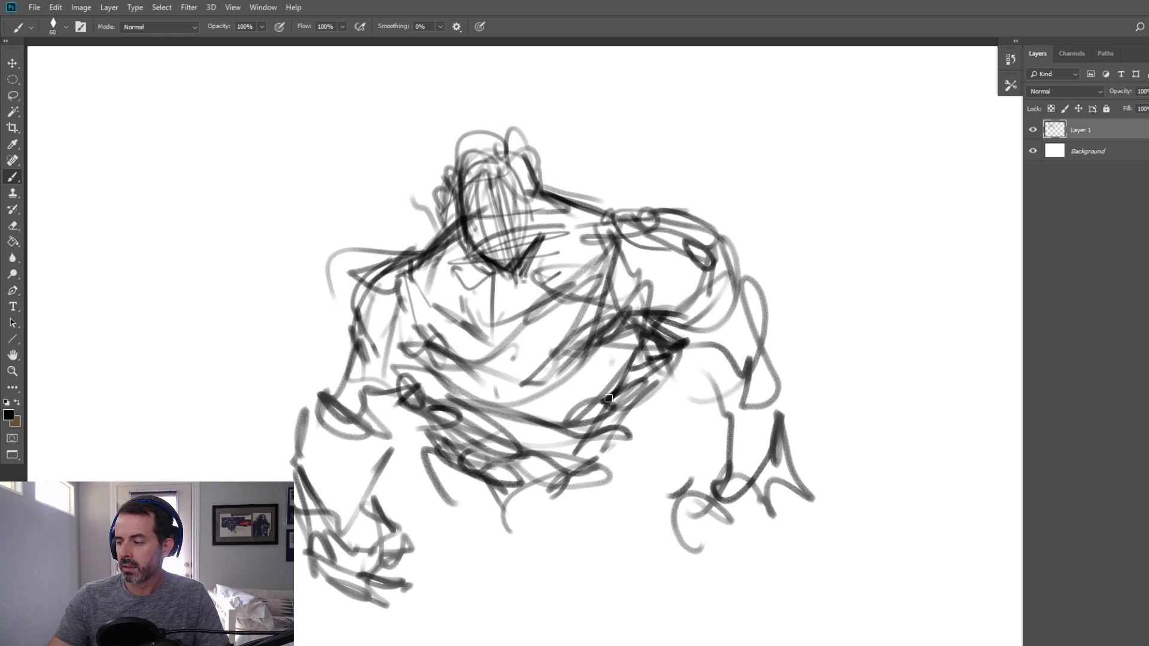
Build up the waist, lower abdomen and hip lines with overlapping brush strokes
left_click_drag(655, 383, 609, 400)
key("bracketright")
left_click_drag(446, 386, 464, 526)
left_click_drag(466, 487, 494, 510)
left_click_drag(614, 443, 554, 499)
mouse_move(510, 480)
left_mouse_down()
mouse_move(549, 511)
mouse_move(561, 486)
left_mouse_up()
left_click_drag(531, 513, 599, 460)
left_click_drag(633, 419, 607, 460)
mouse_move(608, 448)
left_mouse_down()
mouse_move(629, 483)
mouse_move(622, 497)
left_mouse_up()
Reinforce the waist edge and sketch the inner forearm and hand on the drawing's right side with a smaller brush
key("bracketleft")
left_click_drag(402, 435, 422, 459)
left_click_drag(398, 405, 420, 431)
mouse_move(646, 366)
left_mouse_down()
mouse_move(682, 353)
mouse_move(658, 365)
left_mouse_up()
left_click_drag(641, 353, 707, 417)
mouse_move(677, 350)
left_mouse_down()
mouse_move(683, 392)
mouse_move(727, 415)
mouse_move(704, 450)
left_mouse_up()
left_click_drag(700, 434, 705, 471)
left_click_drag(775, 466, 662, 528)
left_click_drag(659, 517, 591, 505)
Add dark strokes outside the arm on the drawing's left, extend the torso's centre line and mark the lower abdomen
key("bracketright")
left_click_drag(344, 436, 353, 452)
left_click_drag(353, 353, 323, 391)
left_click_drag(329, 332, 350, 377)
left_click_drag(341, 350, 332, 359)
left_click_drag(450, 214, 447, 240)
left_click_drag(492, 272, 496, 422)
left_click_drag(628, 493, 580, 512)
mouse_move(463, 485)
left_mouse_down()
mouse_move(490, 568)
mouse_move(586, 497)
left_mouse_up()
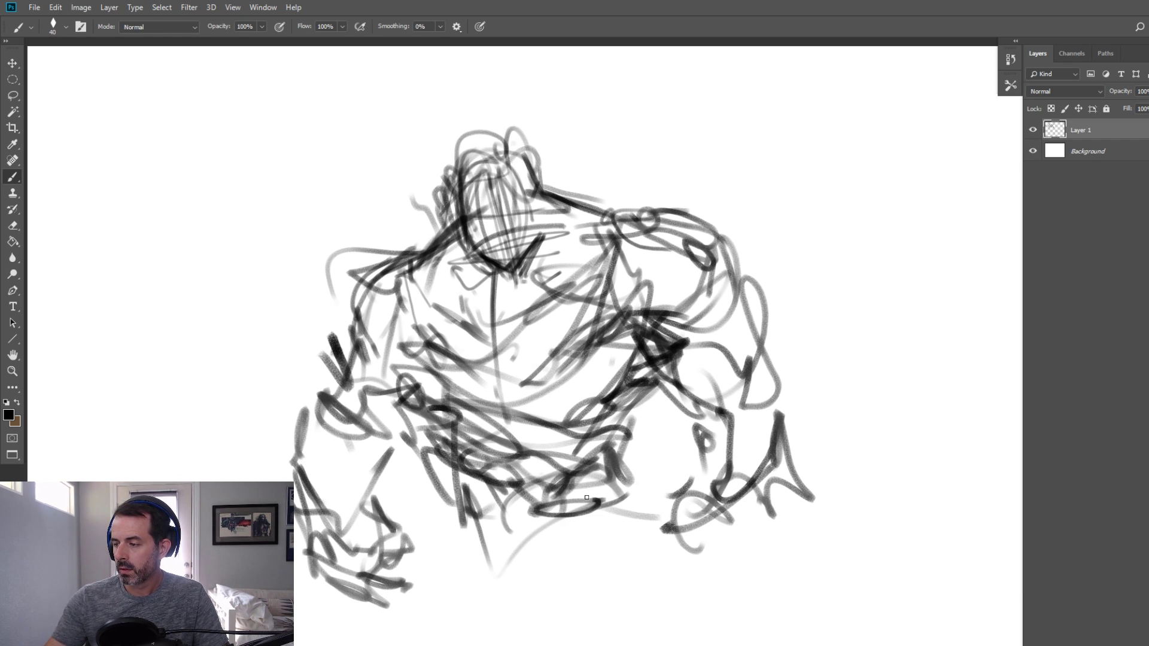
Flip the sketch on Layer 1 horizontally with Free Transform
left_click(12, 79)
right_click(526, 306)
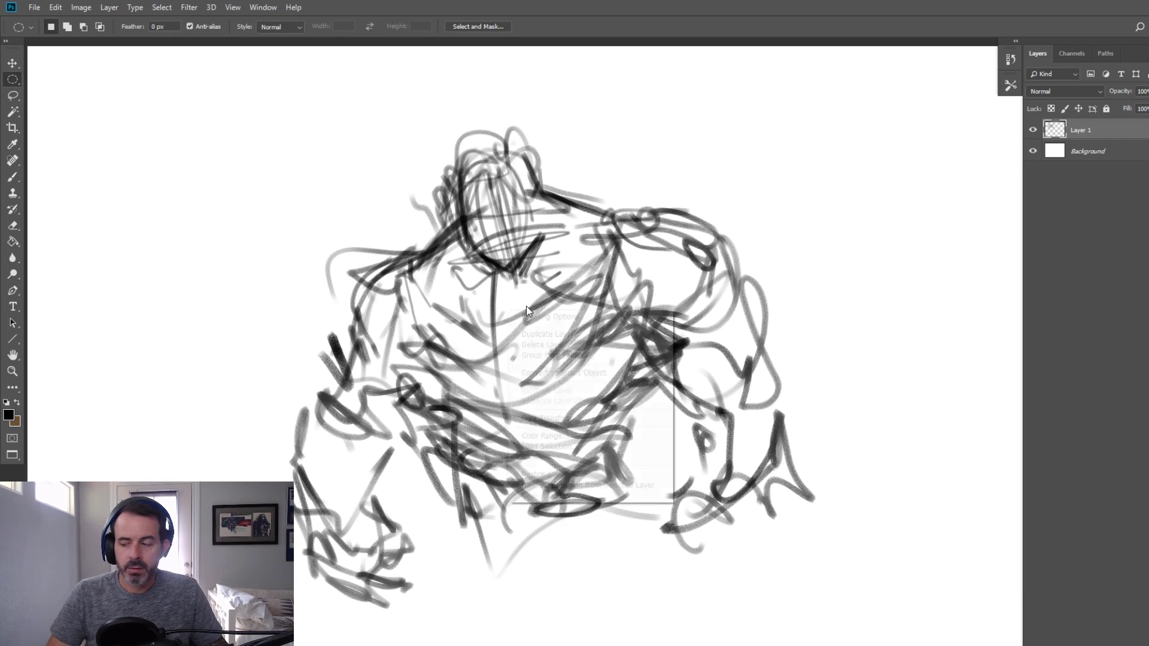
left_click(539, 418)
right_click(529, 302)
left_click(551, 460)
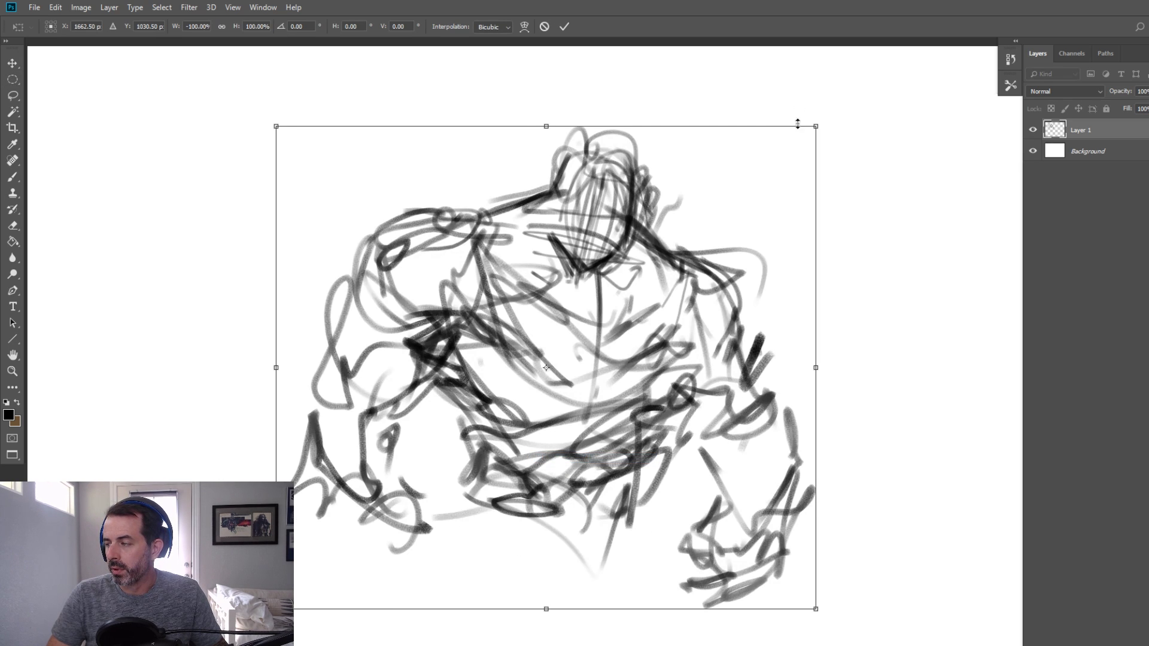
Scale the mirrored figure down slightly, rotate it a little counterclockwise, shift it up and left, and apply the transform
left_click_drag(814, 127, 774, 164)
left_click_drag(805, 438, 811, 371)
left_click_drag(653, 423, 652, 347)
mouse_move(800, 456)
left_mouse_down()
mouse_move(703, 379)
mouse_move(688, 392)
left_mouse_up()
key("Return")
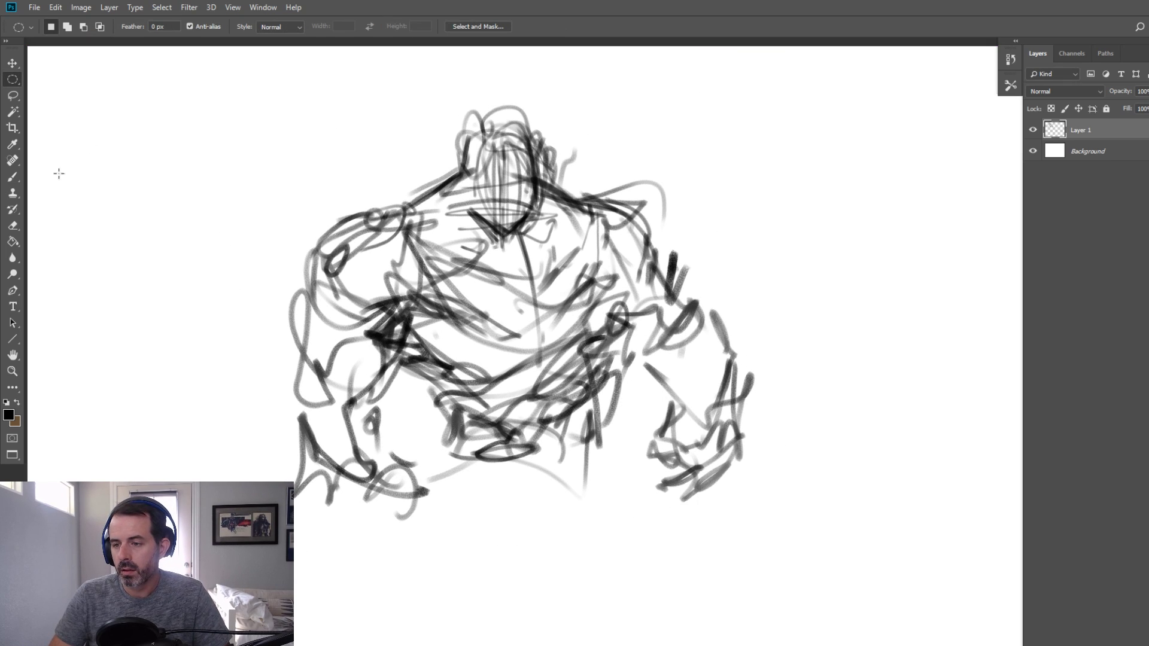
Outline the arm, forearm and large fist on the drawing's left side with the Brush tool
left_click(7, 178)
mouse_move(316, 258)
left_mouse_down()
mouse_move(281, 366)
mouse_move(346, 508)
left_mouse_up()
left_click_drag(378, 445, 405, 436)
left_click_drag(310, 460, 395, 511)
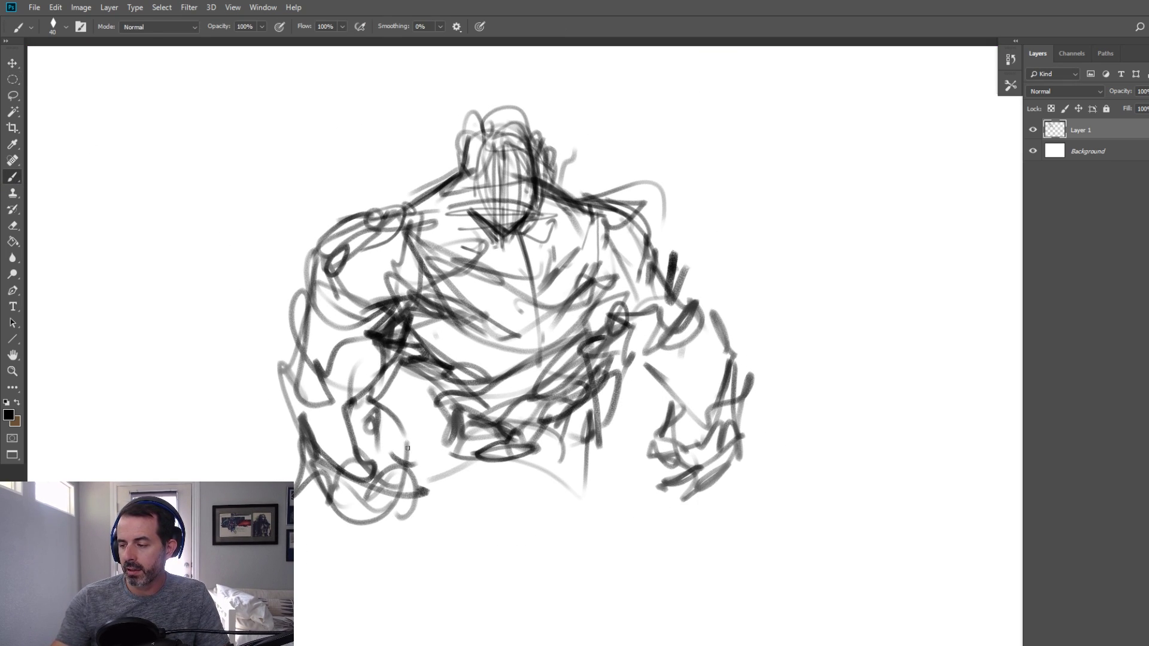
left_click_drag(408, 443, 392, 544)
Sketch the waist sides, the start of the thighs and the inner arm on the drawing's right side
key("bracketright")
left_click_drag(439, 445, 453, 475)
left_click_drag(449, 365, 453, 418)
left_click_drag(415, 385, 445, 418)
left_click_drag(583, 358, 624, 382)
mouse_move(647, 261)
left_mouse_down()
mouse_move(642, 367)
mouse_move(670, 365)
mouse_move(688, 412)
mouse_move(664, 443)
mouse_move(676, 476)
left_mouse_up()
key("bracketright")
key("bracketleft")
mouse_move(346, 389)
left_mouse_down()
mouse_move(418, 197)
mouse_move(311, 383)
mouse_move(497, 487)
mouse_move(430, 478)
mouse_move(479, 492)
mouse_move(478, 520)
mouse_move(442, 496)
mouse_move(530, 507)
mouse_move(556, 523)
mouse_move(500, 514)
mouse_move(595, 448)
mouse_move(618, 500)
left_mouse_up()
Block in the crotch, thighs and lower legs of the figure with an enlarged brush
key("bracketright")
mouse_move(601, 436)
left_mouse_down()
mouse_move(562, 521)
mouse_move(522, 518)
left_mouse_up()
mouse_move(433, 554)
left_mouse_down()
mouse_move(384, 572)
mouse_move(390, 604)
left_mouse_up()
key("bracketright")
mouse_move(608, 506)
left_mouse_down()
mouse_move(746, 431)
mouse_move(717, 463)
left_mouse_up()
mouse_move(513, 499)
left_mouse_down()
mouse_move(501, 586)
mouse_move(557, 542)
mouse_move(543, 601)
left_mouse_up()
Sketch the lower shin, both feet and toes, and a few ground marks between them
mouse_move(733, 528)
left_mouse_down()
mouse_move(749, 589)
mouse_move(710, 582)
left_mouse_up()
left_click_drag(676, 595, 655, 604)
left_click_drag(756, 601, 715, 598)
left_click_drag(505, 600, 494, 623)
mouse_move(484, 566)
left_mouse_down()
mouse_move(469, 622)
mouse_move(545, 617)
left_mouse_up()
left_click(574, 619)
left_click_drag(771, 608, 782, 606)
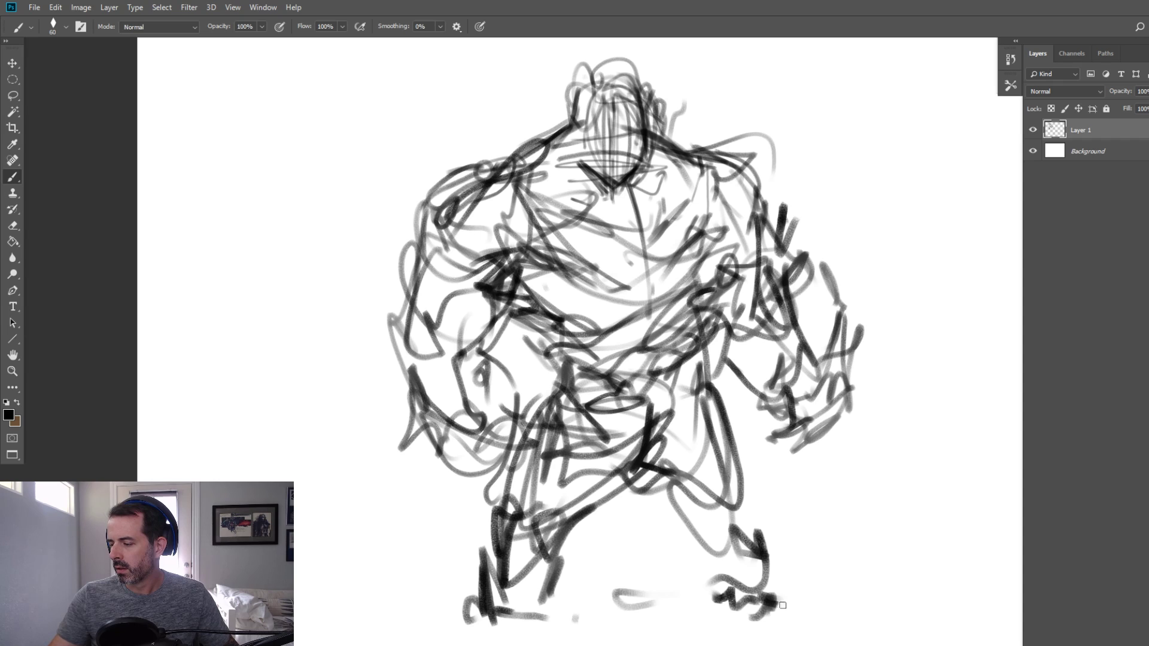
mouse_move(499, 632)
left_mouse_down()
mouse_move(535, 637)
mouse_move(514, 634)
left_mouse_up()
left_click_drag(754, 607, 789, 625)
left_click_drag(760, 607, 744, 586)
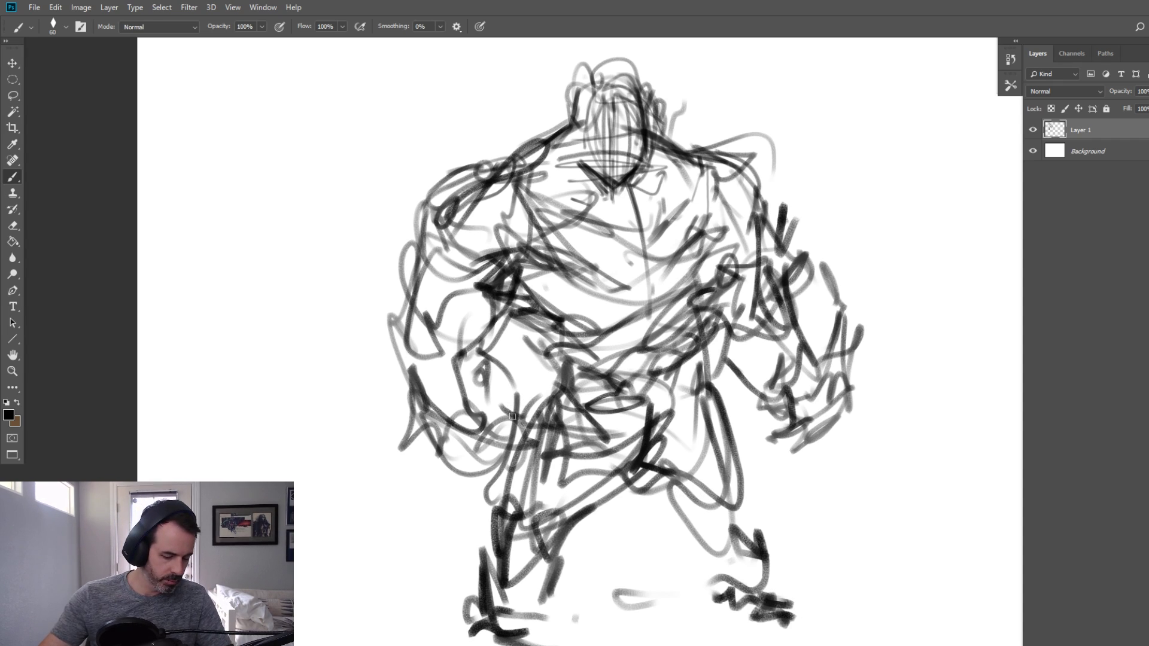
Thicken the lower contour and knuckles of the fist on the drawing's left side with a larger brush
key("bracketright")
left_click_drag(427, 411, 432, 462)
left_click_drag(408, 450, 469, 505)
left_click_drag(495, 377, 509, 413)
left_click_drag(500, 386, 559, 514)
mouse_move(464, 514)
left_mouse_down()
mouse_move(554, 528)
mouse_move(553, 469)
left_mouse_up()
left_click_drag(400, 449, 472, 533)
Add heavy finger strokes to the hand on the drawing's right side with a larger brush
key("bracketright")
left_click_drag(809, 362, 803, 442)
mouse_move(819, 386)
left_mouse_down()
mouse_move(790, 475)
mouse_move(822, 468)
mouse_move(769, 454)
left_mouse_up()
left_click(841, 455)
Reduce the brush to 50 px, reinforce both feet and draw a broken ground line across the canvas
key("bracketleft")
key("bracketleft")
key("bracketleft")
mouse_move(493, 606)
left_mouse_down()
mouse_move(502, 639)
mouse_move(557, 641)
left_mouse_up()
mouse_move(752, 538)
left_mouse_down()
mouse_move(755, 583)
mouse_move(813, 617)
left_mouse_up()
left_click_drag(727, 613, 768, 622)
mouse_move(526, 641)
left_mouse_down()
mouse_move(623, 619)
mouse_move(772, 625)
left_mouse_up()
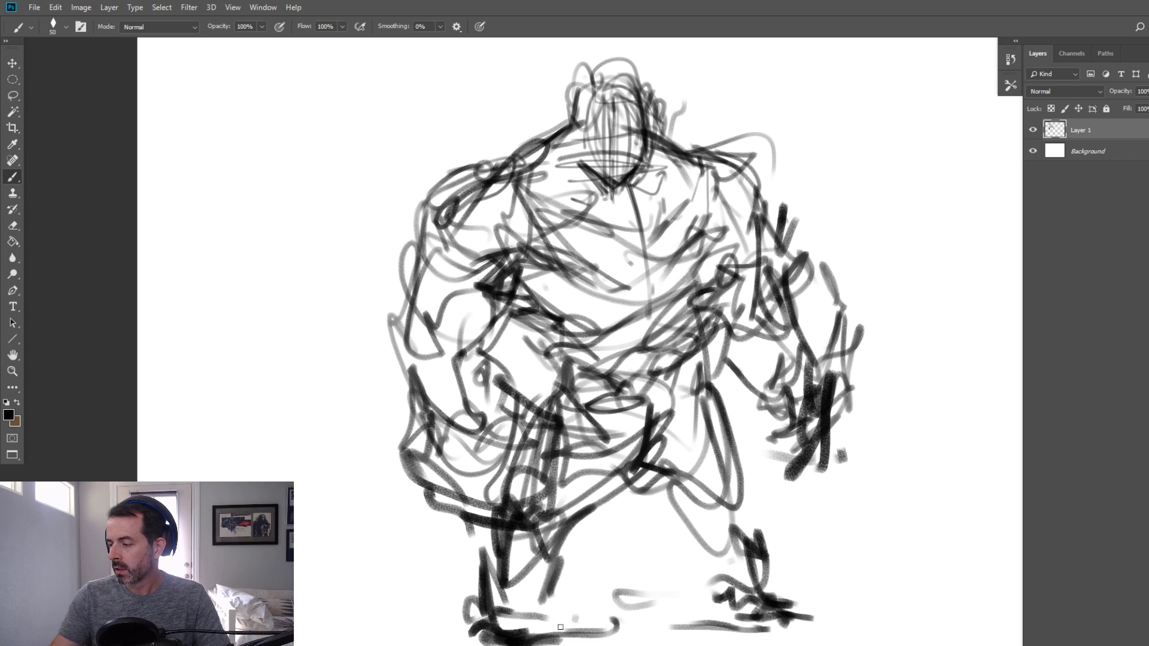
left_click_drag(559, 628, 652, 616)
left_click_drag(487, 635, 430, 630)
left_click_drag(835, 608, 966, 620)
left_click_drag(416, 623, 295, 627)
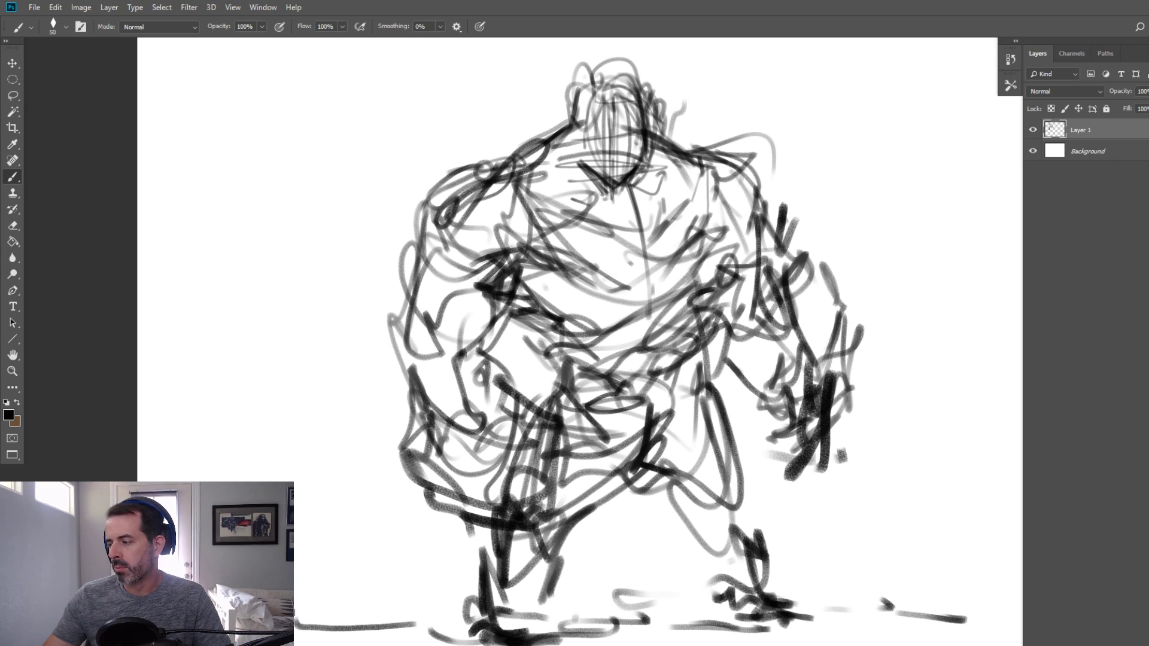
Darken the shoulder line on the drawing's left and the shadow under the chest, enlarging the brush to 60 px
left_click_drag(428, 218, 568, 121)
left_click_drag(504, 158, 564, 128)
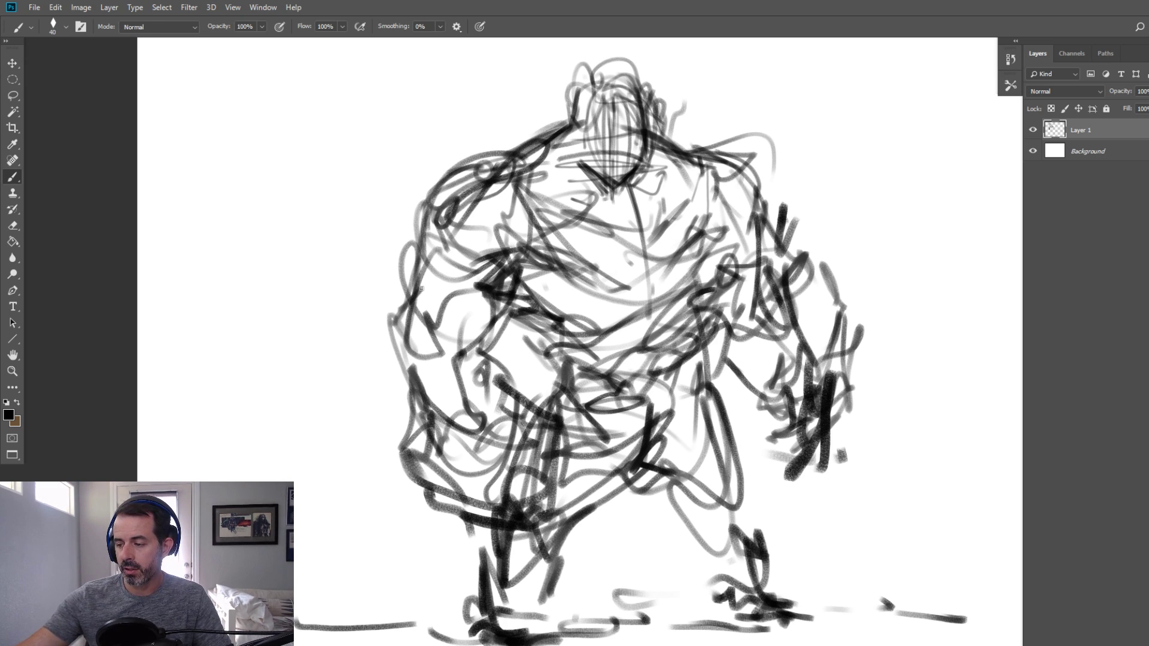
key("bracketright")
left_click_drag(535, 265, 510, 284)
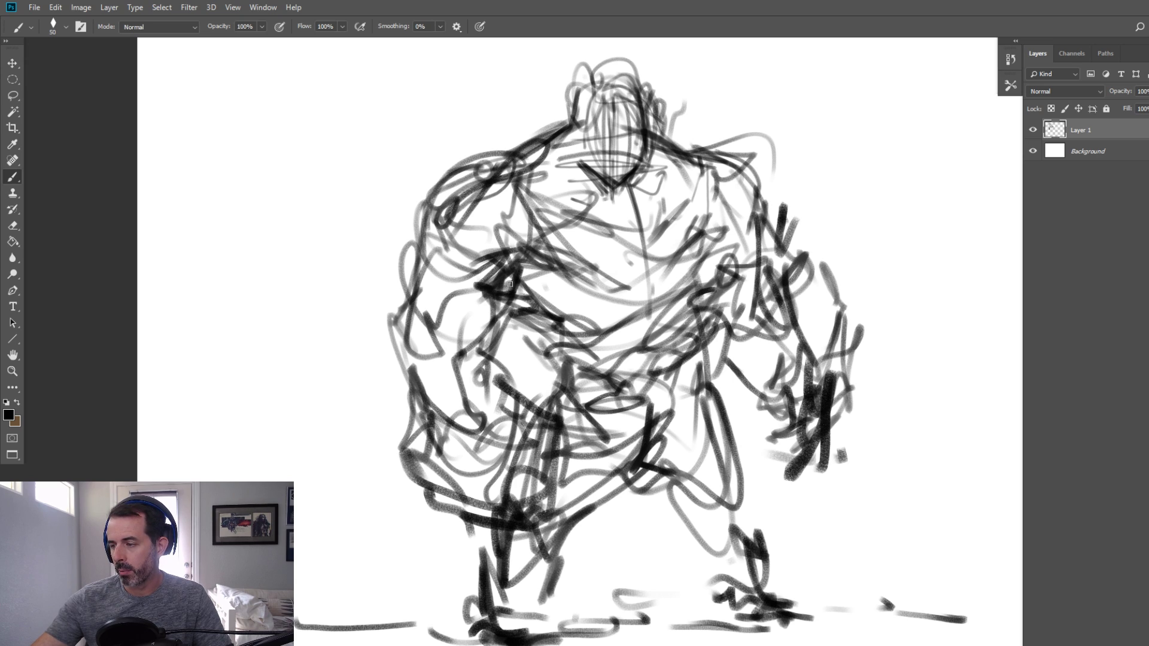
mouse_move(582, 262)
left_mouse_down()
mouse_move(551, 246)
mouse_move(631, 272)
mouse_move(630, 179)
mouse_move(645, 271)
mouse_move(646, 235)
mouse_move(623, 285)
left_mouse_up()
key("bracketright")
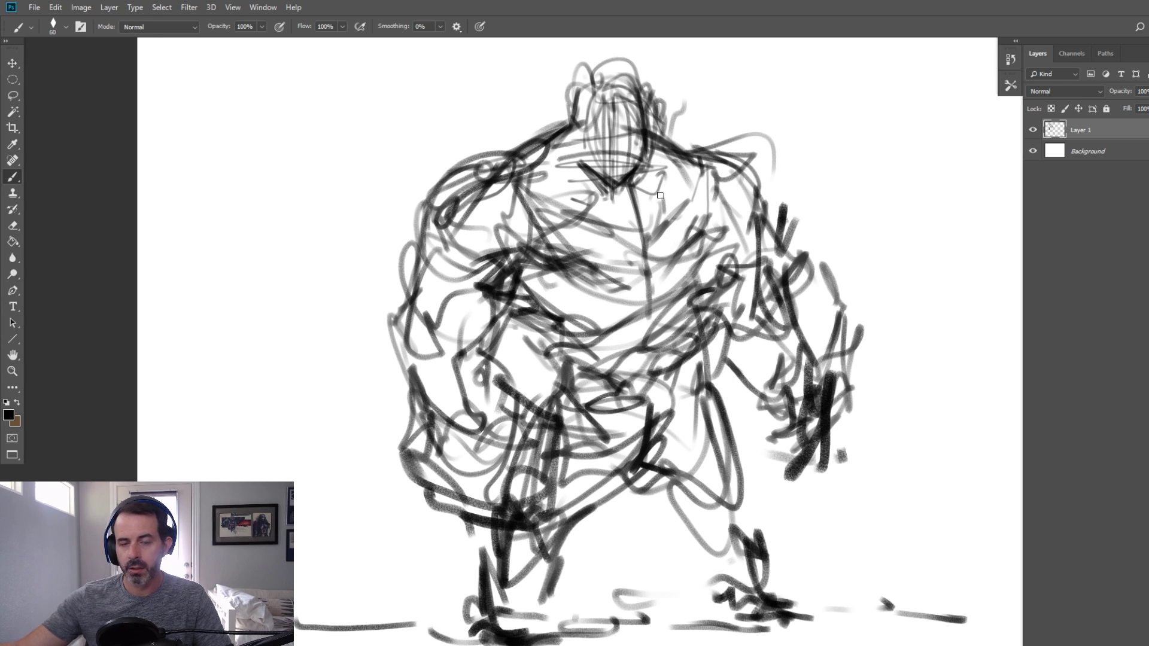
Strengthen the face's centre line, both shoulder contours and the upper arms with a growing brush size
left_click_drag(617, 88, 614, 187)
key("bracketright")
key("bracketright")
left_click_drag(714, 162, 751, 207)
mouse_move(753, 202)
left_mouse_down()
mouse_move(741, 231)
mouse_move(776, 291)
left_mouse_up()
mouse_move(542, 135)
left_mouse_down()
mouse_move(409, 291)
mouse_move(381, 344)
left_mouse_up()
Sketch a hanging loincloth shape between the thighs and heavy forearm marks on the drawing's left with a 90 px brush
key("bracketright")
key("bracketright")
left_click_drag(537, 352, 553, 384)
left_click_drag(583, 467, 646, 422)
left_click_drag(665, 419, 653, 464)
left_click_drag(576, 432, 625, 529)
mouse_move(694, 457)
left_mouse_down()
mouse_move(599, 538)
mouse_move(562, 526)
mouse_move(670, 509)
left_mouse_up()
mouse_move(383, 281)
left_mouse_down()
mouse_move(397, 397)
mouse_move(413, 362)
left_mouse_up()
left_click_drag(494, 320, 448, 315)
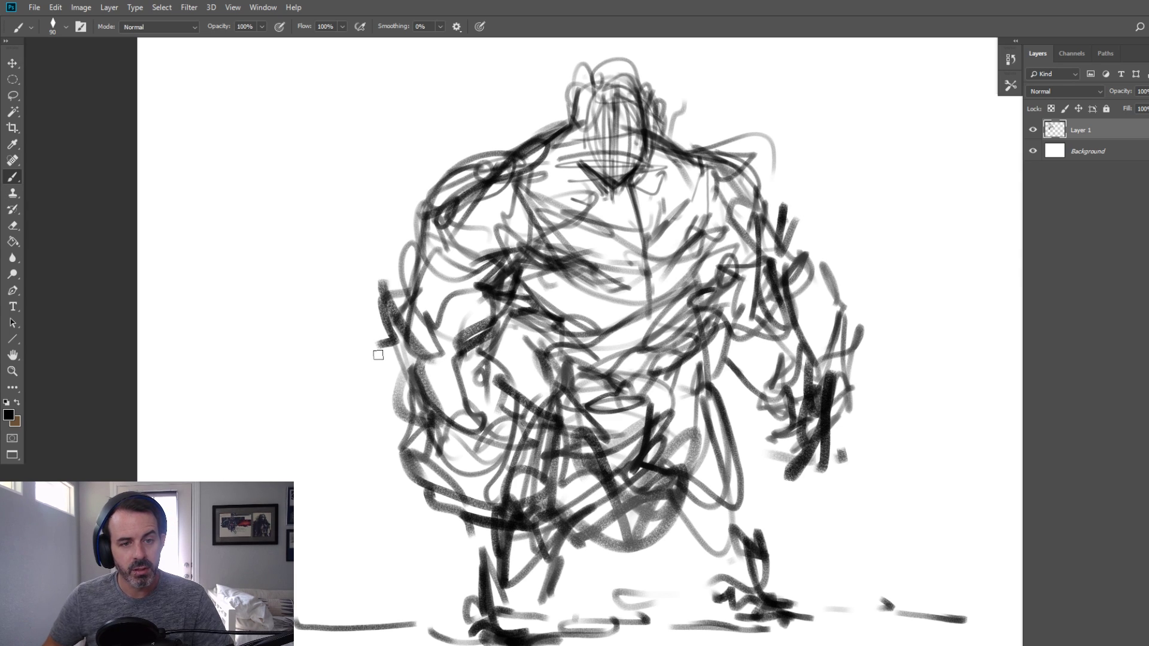
Shade the armpit and shoulder on the drawing's right, the lower chest and the sternum, reducing the brush to 50 px
mouse_move(719, 168)
left_mouse_down()
mouse_move(749, 248)
mouse_move(716, 264)
left_mouse_up()
key("bracketleft")
key("bracketleft")
key("bracketleft")
left_click_drag(730, 214, 717, 263)
left_click_drag(547, 244, 598, 266)
mouse_move(645, 192)
left_mouse_down()
mouse_move(647, 284)
mouse_move(598, 280)
mouse_move(654, 232)
left_mouse_up()
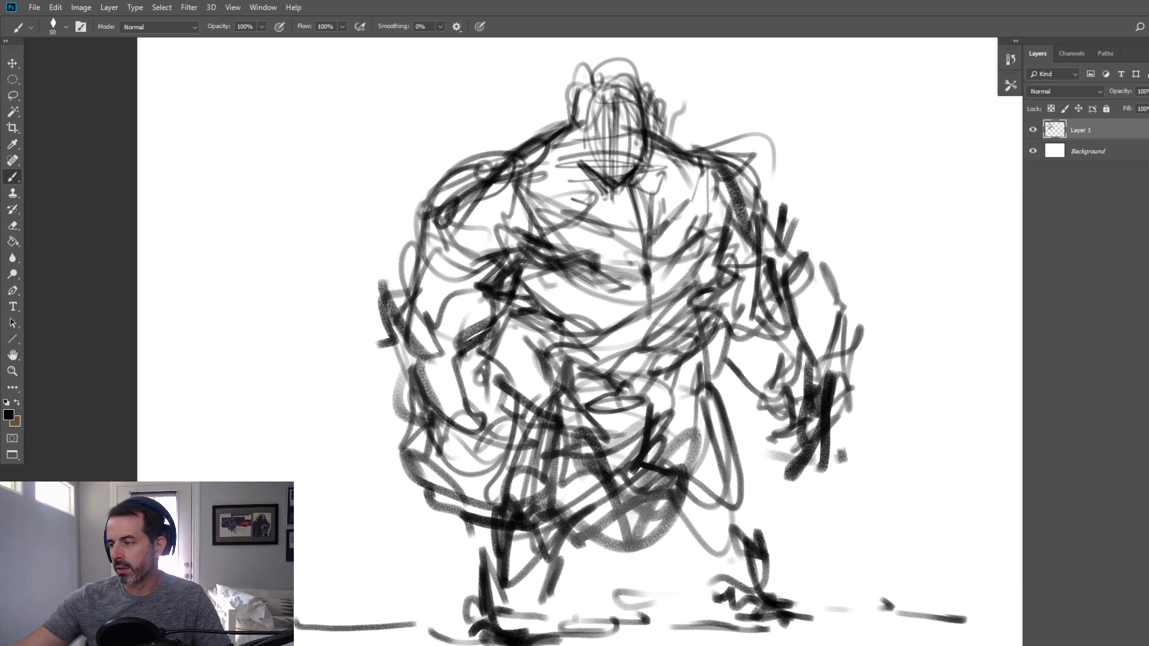
Define the eyes, nose and mouth, then add strokes around the head, ear and neck muscle
left_click_drag(606, 94, 602, 167)
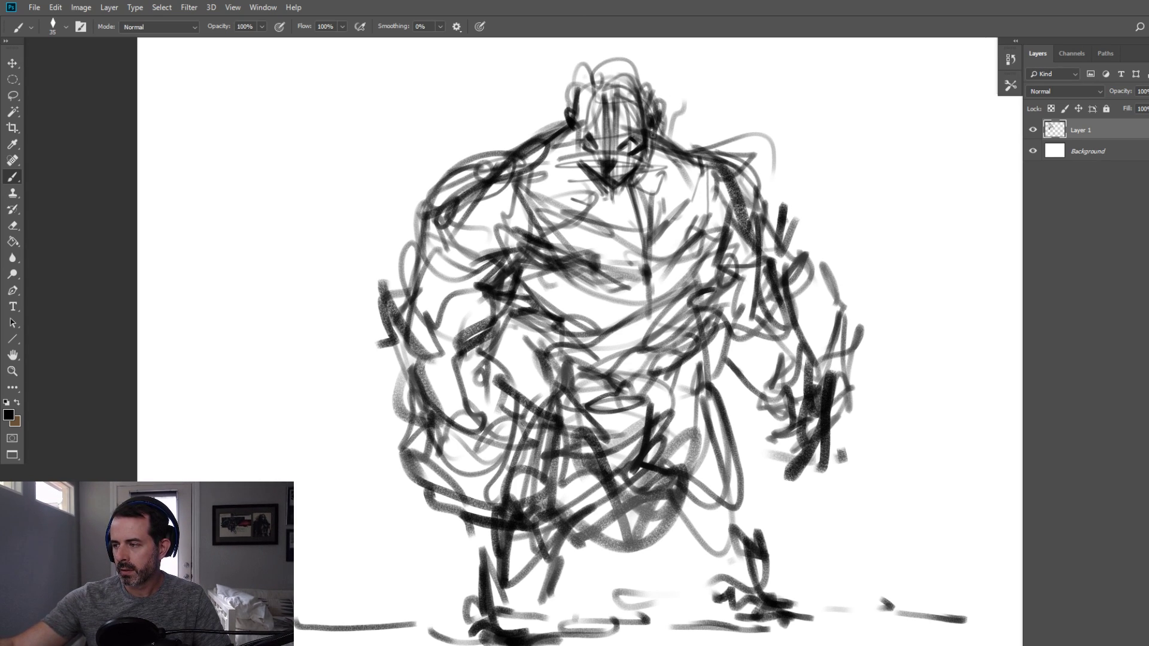
left_click_drag(551, 99, 567, 125)
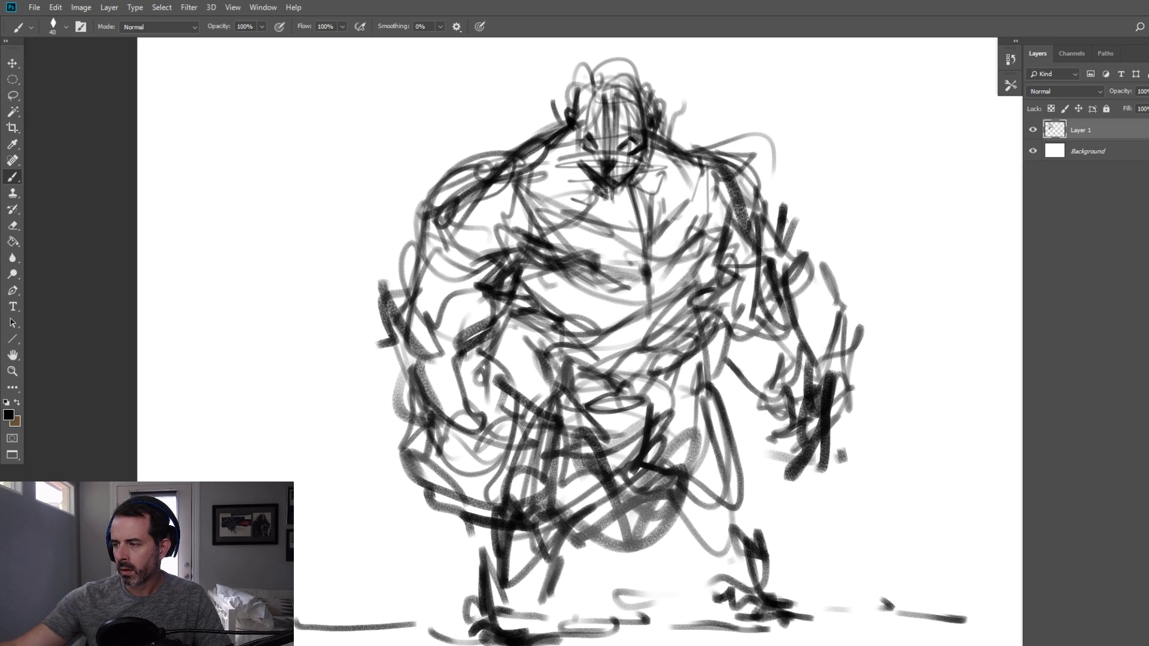
key("bracketright")
mouse_move(586, 83)
left_mouse_down()
mouse_move(625, 58)
mouse_move(691, 89)
left_mouse_up()
left_click_drag(549, 114, 506, 145)
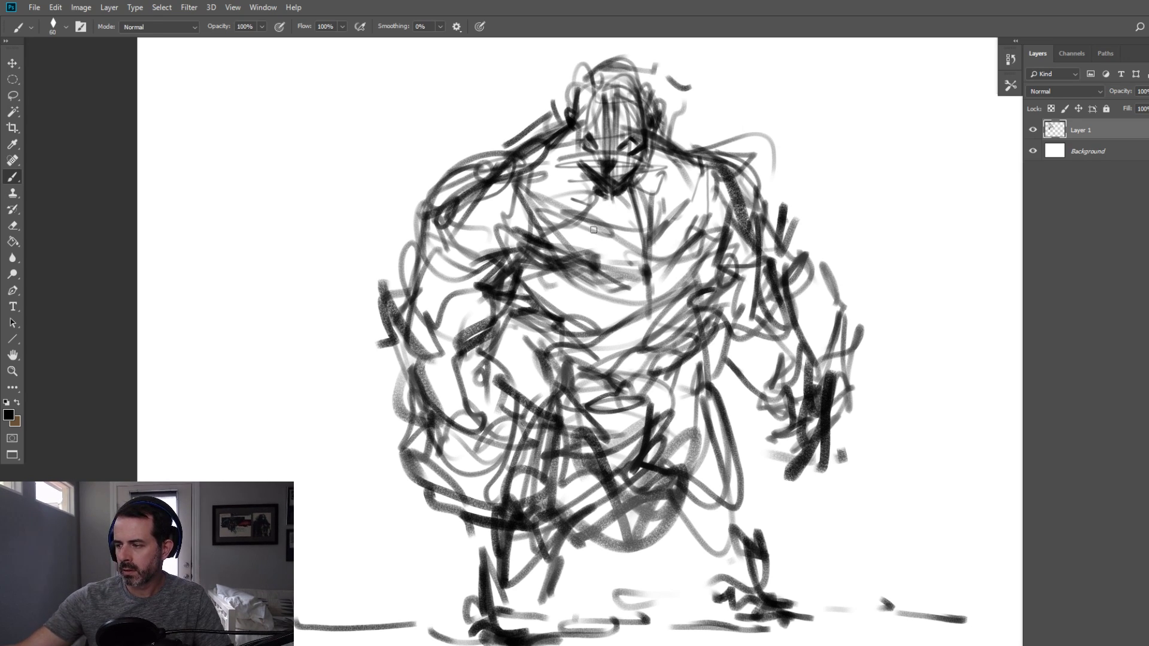
Darken the torso side and hip with a 70 px brush, and draw a curled tail and lower leg strokes
key("bracketright")
key("bracketright")
mouse_move(518, 267)
left_mouse_down()
mouse_move(558, 300)
mouse_move(535, 380)
left_mouse_up()
mouse_move(546, 357)
left_mouse_down()
mouse_move(548, 386)
mouse_move(559, 387)
left_mouse_up()
mouse_move(620, 468)
left_mouse_down()
mouse_move(553, 563)
mouse_move(567, 519)
left_mouse_up()
mouse_move(470, 519)
left_mouse_down()
mouse_move(467, 567)
mouse_move(380, 604)
mouse_move(341, 556)
mouse_move(397, 526)
mouse_move(348, 563)
mouse_move(415, 617)
left_mouse_up()
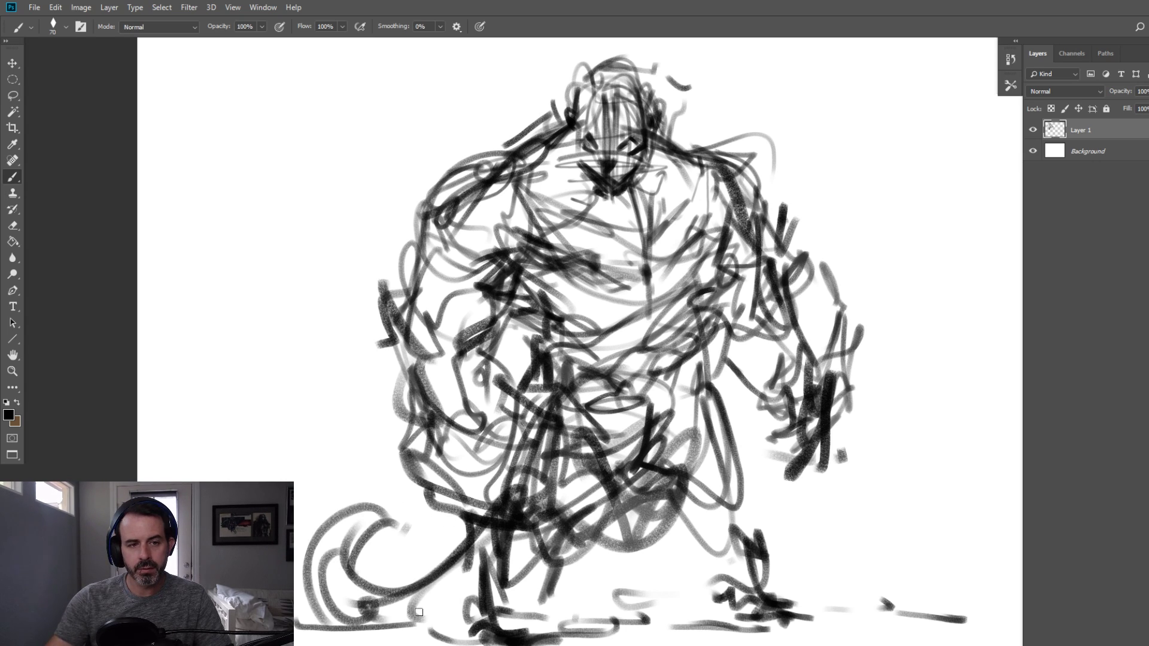
mouse_move(497, 605)
left_mouse_down()
mouse_move(566, 548)
mouse_move(639, 521)
left_mouse_up()
Add a raised shoulder outline and bulky forearm and hand contours on both arms, then darken the waist cloth
mouse_move(507, 145)
left_mouse_down()
mouse_move(432, 165)
mouse_move(404, 394)
mouse_move(466, 344)
mouse_move(359, 382)
mouse_move(419, 347)
left_mouse_up()
mouse_move(796, 336)
left_mouse_down()
mouse_move(736, 349)
mouse_move(843, 317)
mouse_move(835, 452)
mouse_move(812, 479)
mouse_move(751, 493)
mouse_move(743, 462)
left_mouse_up()
key("bracketleft")
mouse_move(498, 383)
left_mouse_down()
mouse_move(598, 428)
mouse_move(603, 442)
left_mouse_up()
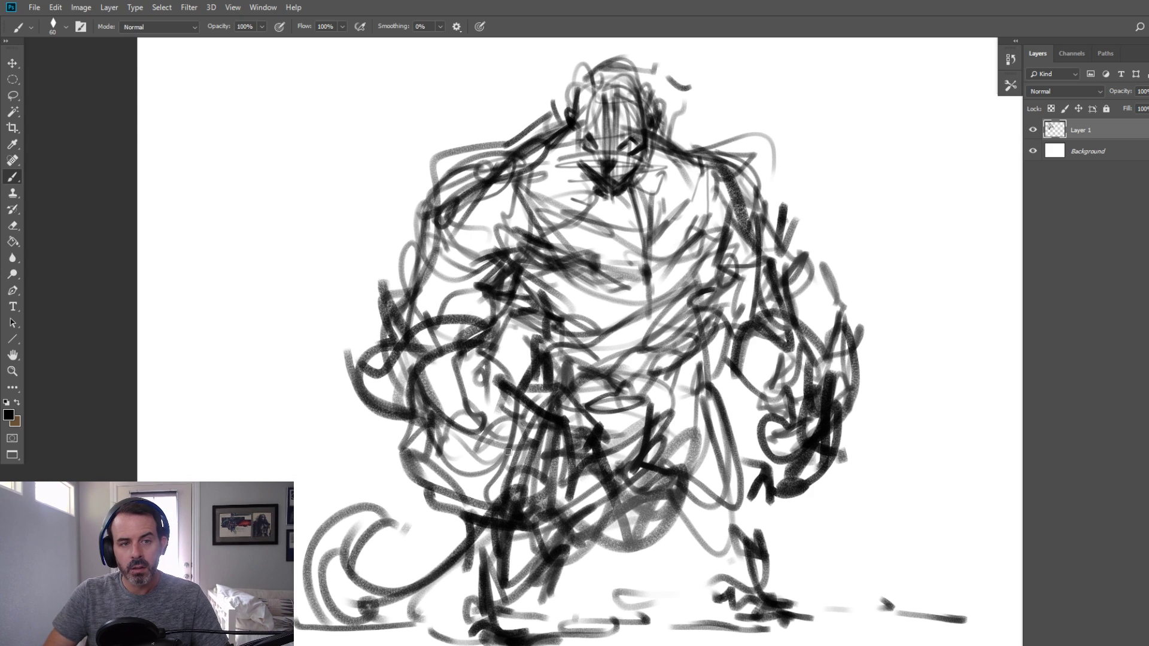
Flip the canvas horizontally to check the figure in mirror image
left_click_drag(583, 207, 603, 201)
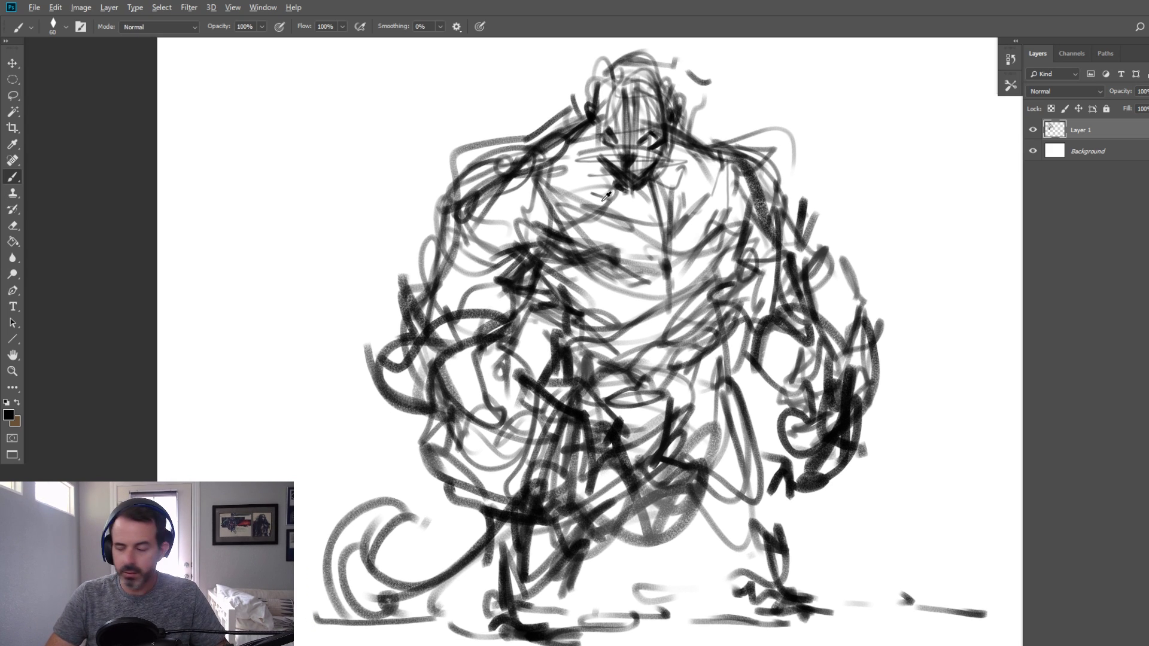
key("Delete")
key("ctrl+z")
left_click_drag(634, 254, 446, 310)
key("ctrl+alt+h")
left_click_drag(815, 358, 362, 340)
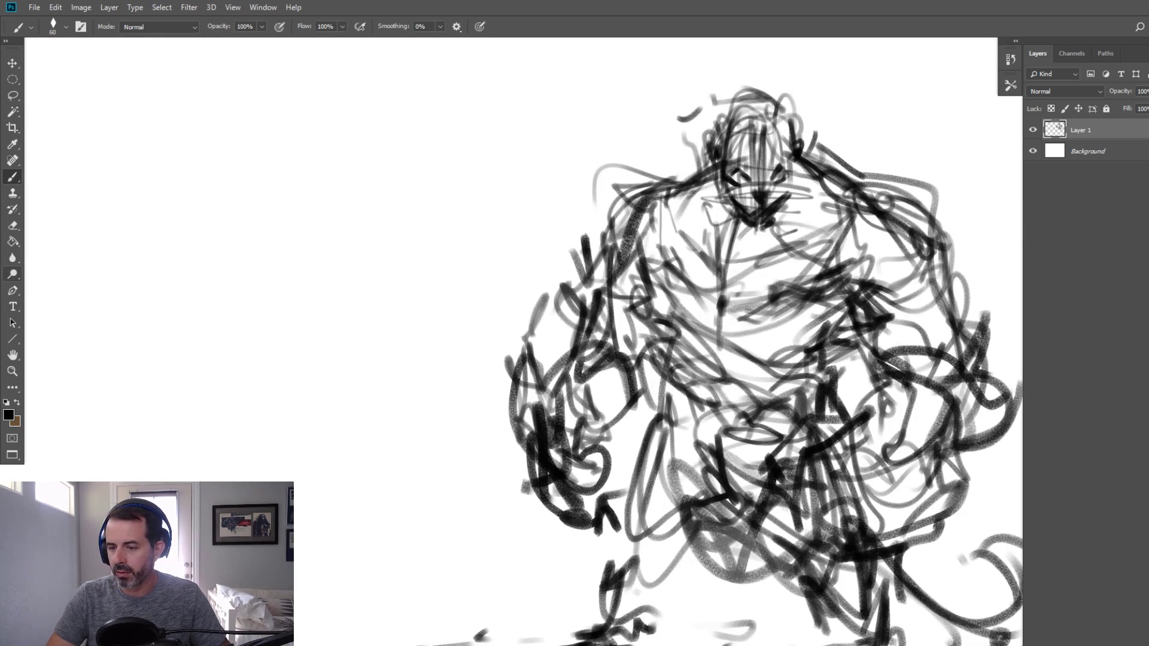
Select the area around the whole figure with a rectangular marquee and copy it to a new layer
left_click(12, 372)
left_click_drag(595, 349, 508, 340)
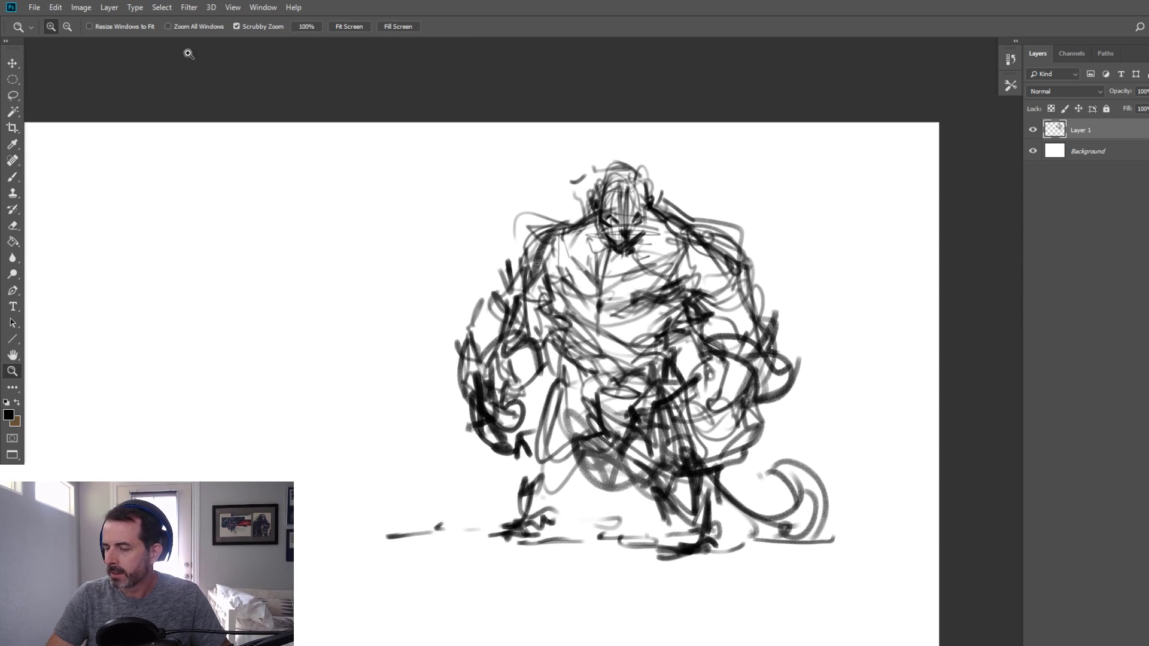
left_click(13, 79)
mouse_move(429, 128)
left_mouse_down()
mouse_move(859, 628)
mouse_move(930, 628)
mouse_move(910, 643)
left_mouse_up()
left_click_drag(13, 79, 60, 79)
mouse_move(179, 118)
left_mouse_down()
mouse_move(282, 156)
mouse_move(1005, 641)
mouse_move(935, 604)
left_mouse_up()
key("ctrl+j")
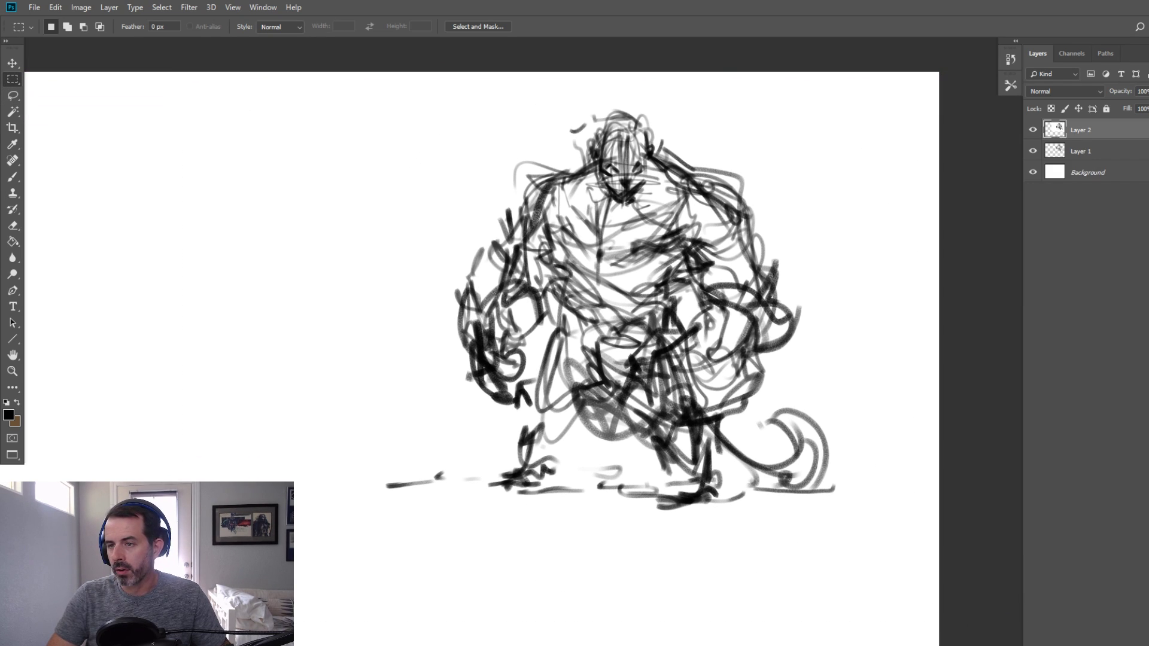
Move the copied figure down and left to the middle of the canvas and return to the Brush tool
left_click(12, 64)
mouse_move(484, 263)
left_mouse_down()
mouse_move(296, 335)
mouse_move(265, 330)
left_mouse_up()
left_click_drag(267, 331, 398, 266)
mouse_move(633, 305)
left_mouse_down()
mouse_move(583, 336)
mouse_move(477, 362)
left_mouse_up()
left_click_drag(471, 381, 686, 326)
left_click(13, 371)
left_click_drag(559, 352, 516, 352)
mouse_move(617, 278)
left_mouse_down()
mouse_move(421, 284)
mouse_move(432, 292)
mouse_move(445, 281)
left_mouse_up()
left_click(12, 64)
left_click(17, 178)
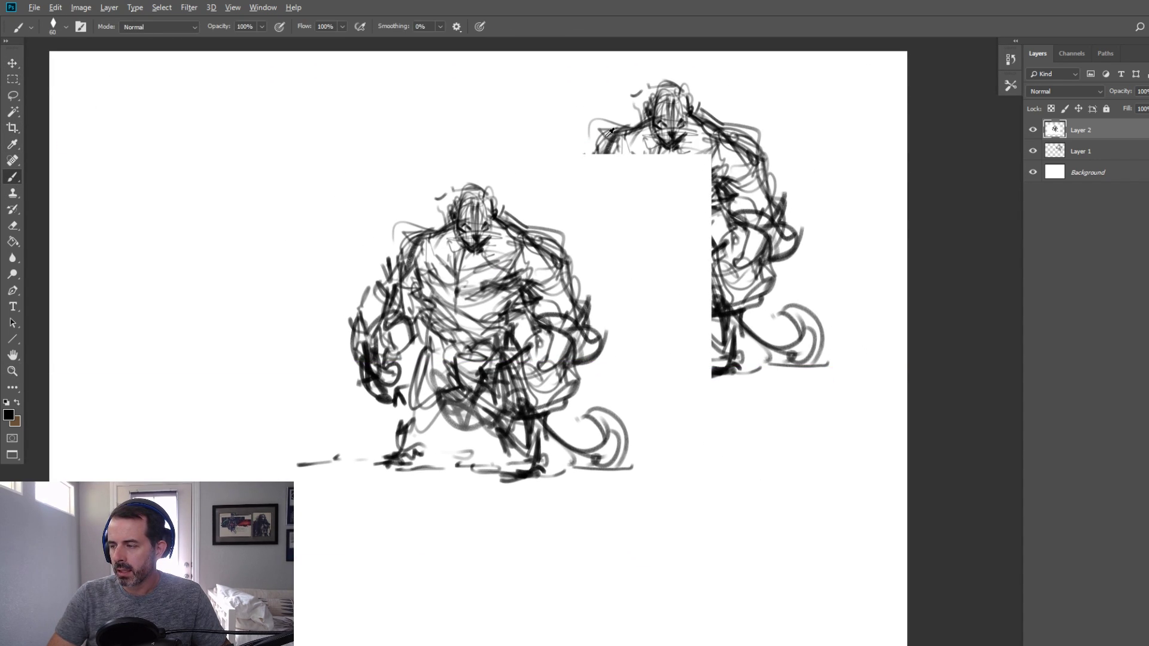
Paint white over the leftover copy of the figure near the canvas's upper right with a 700 px brush
key("bracketright")
key("bracketright")
key("bracketright")
key("bracketright")
key("bracketright")
key("bracketright")
key("bracketright")
key("bracketright")
key("bracketright")
key("bracketright")
key("bracketright")
key("bracketright")
key("bracketright")
key("bracketright")
mouse_move(654, 96)
left_mouse_down()
mouse_move(599, 167)
mouse_move(784, 107)
mouse_move(712, 395)
mouse_move(815, 328)
mouse_move(670, 341)
left_mouse_up()
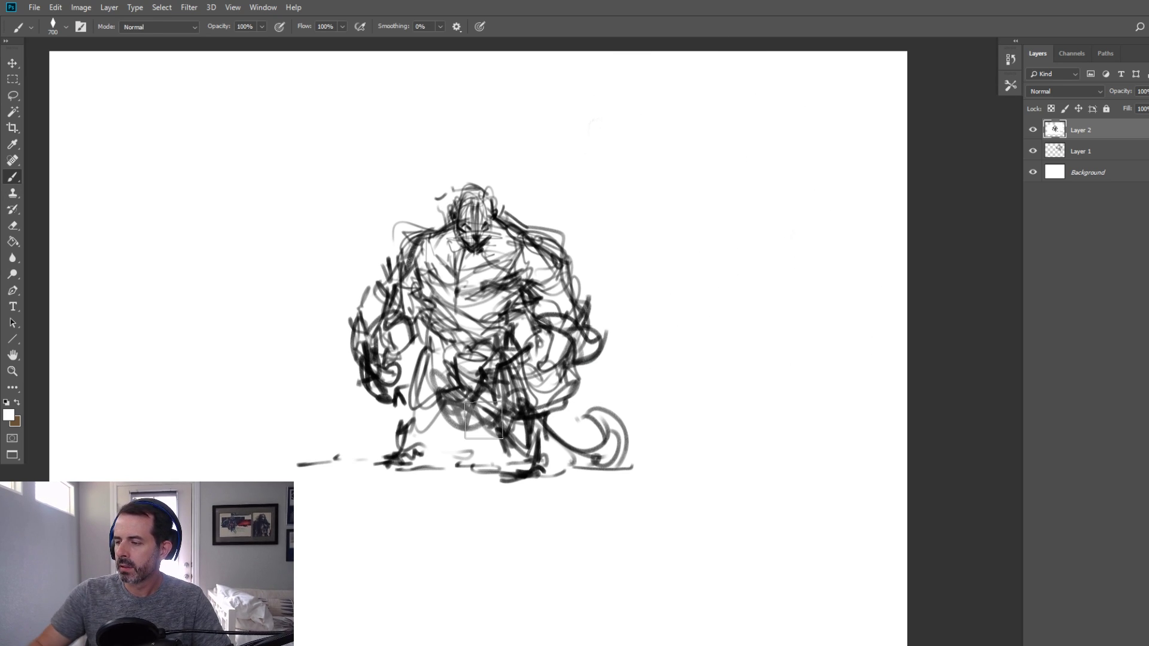
Save the document with the cleaned-up figure
left_click(12, 371)
left_click(430, 269)
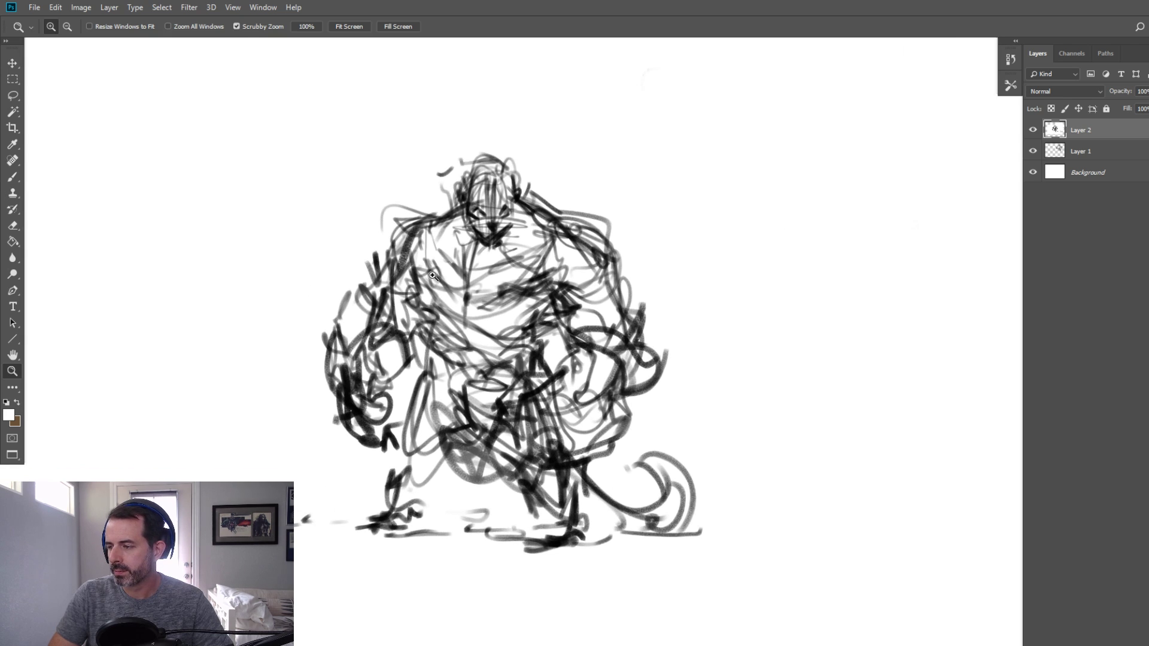
left_click(12, 177)
left_click(12, 371)
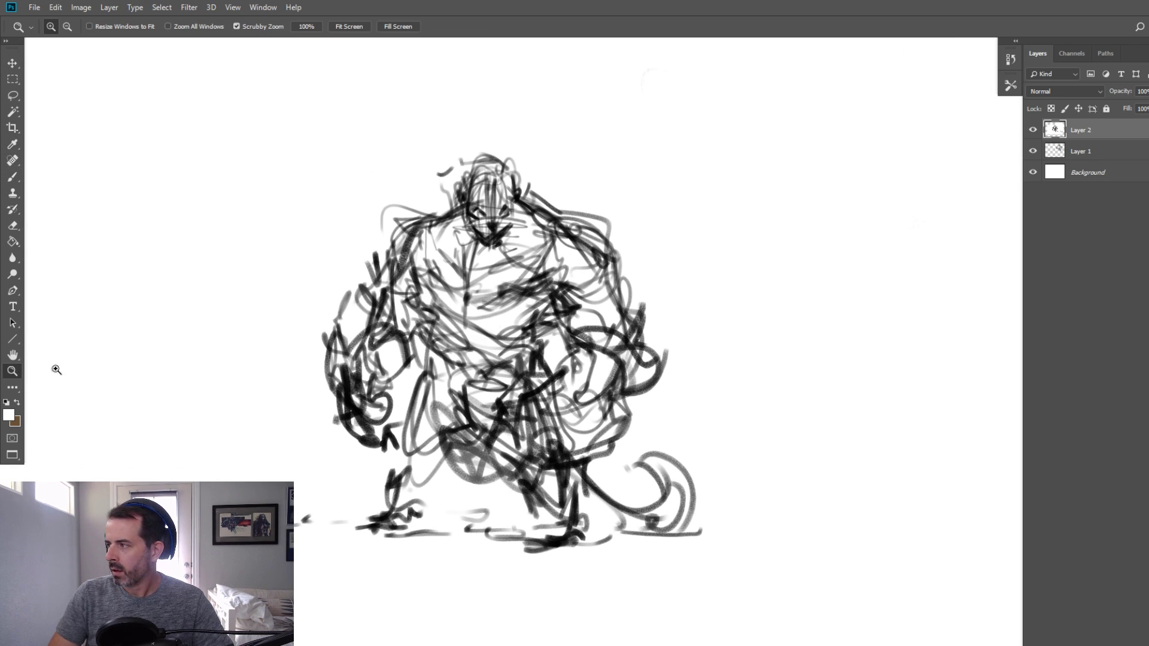
left_click(510, 441)
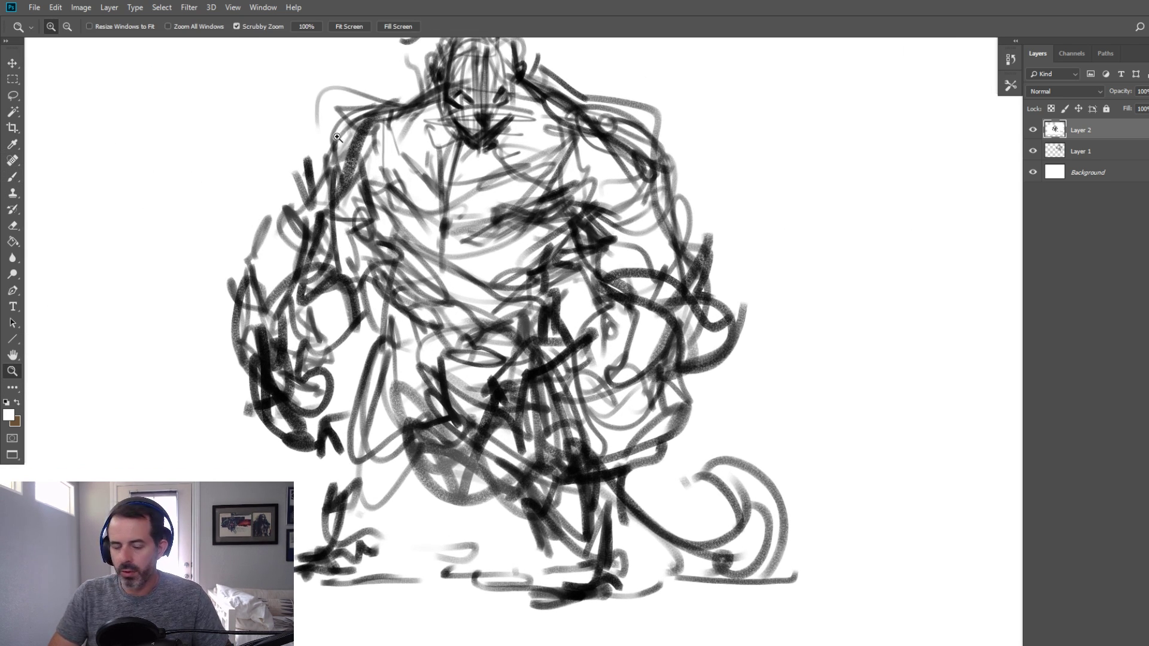
key("ctrl+s")
left_click(738, 187)
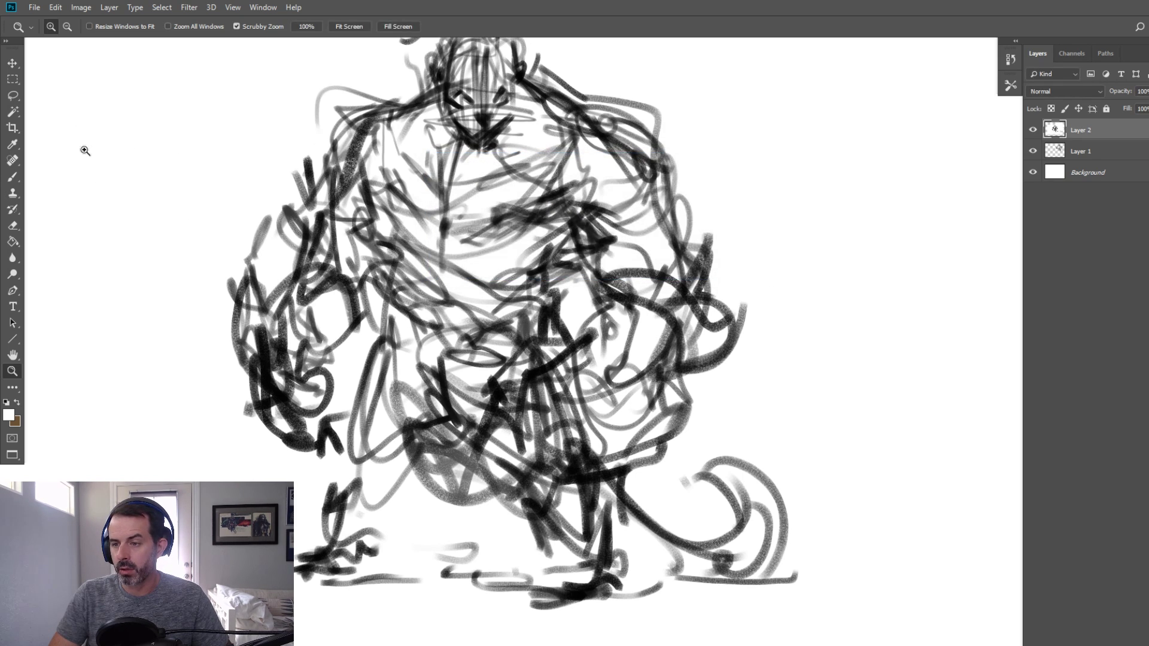
Sample the sketch's dark colour, shrink the brush and thicken the figure's left thigh and hem of the waist cloth
left_click(19, 177)
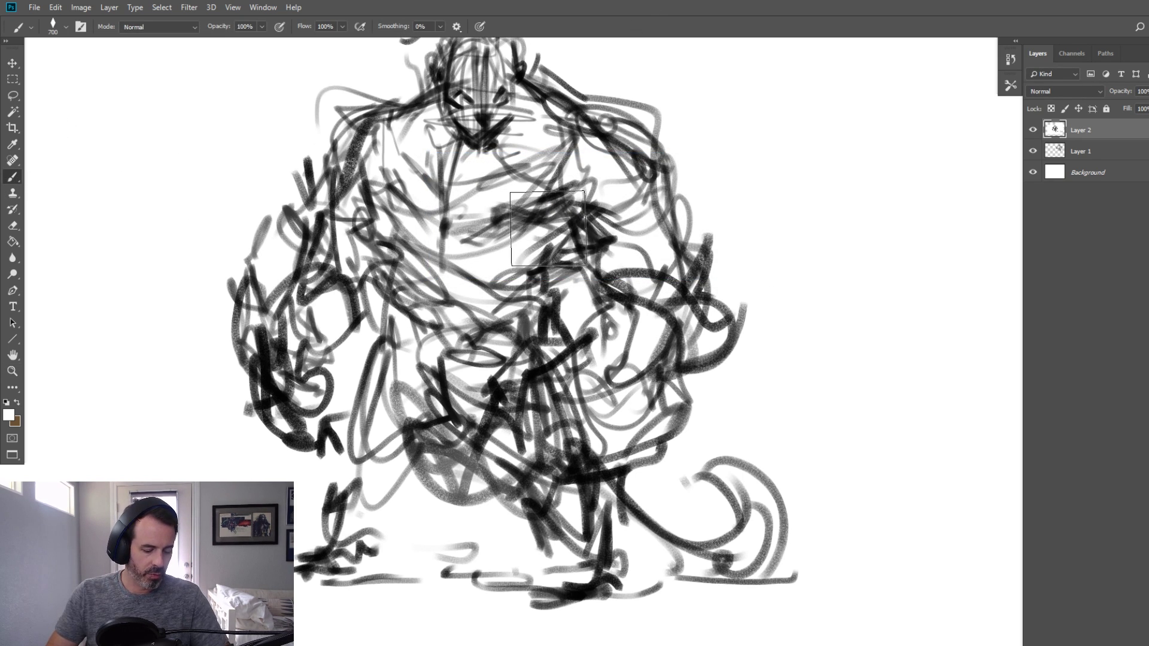
left_click(545, 324, "alt")
key("bracketleft")
key("bracketleft")
key("bracketleft")
key("bracketleft")
key("bracketleft")
key("bracketleft")
key("bracketleft")
key("bracketleft")
key("bracketleft")
key("bracketleft")
key("bracketleft")
key("bracketleft")
key("bracketleft")
left_click_drag(390, 338, 414, 476)
left_click_drag(397, 432, 384, 473)
left_click_drag(408, 450, 447, 489)
left_click_drag(389, 371, 386, 506)
Block in the right foot with dark strokes and sketch a new left thigh and lower leg reaching the ground
left_click_drag(512, 507, 547, 567)
mouse_move(540, 600)
left_mouse_down()
mouse_move(604, 613)
mouse_move(598, 622)
left_mouse_up()
mouse_move(561, 568)
left_mouse_down()
mouse_move(569, 617)
mouse_move(601, 570)
left_mouse_up()
left_click_drag(361, 345, 377, 506)
left_click_drag(361, 408, 380, 503)
mouse_move(368, 533)
left_mouse_down()
mouse_move(384, 579)
mouse_move(396, 561)
left_mouse_up()
left_click_drag(423, 525, 429, 540)
key("[")
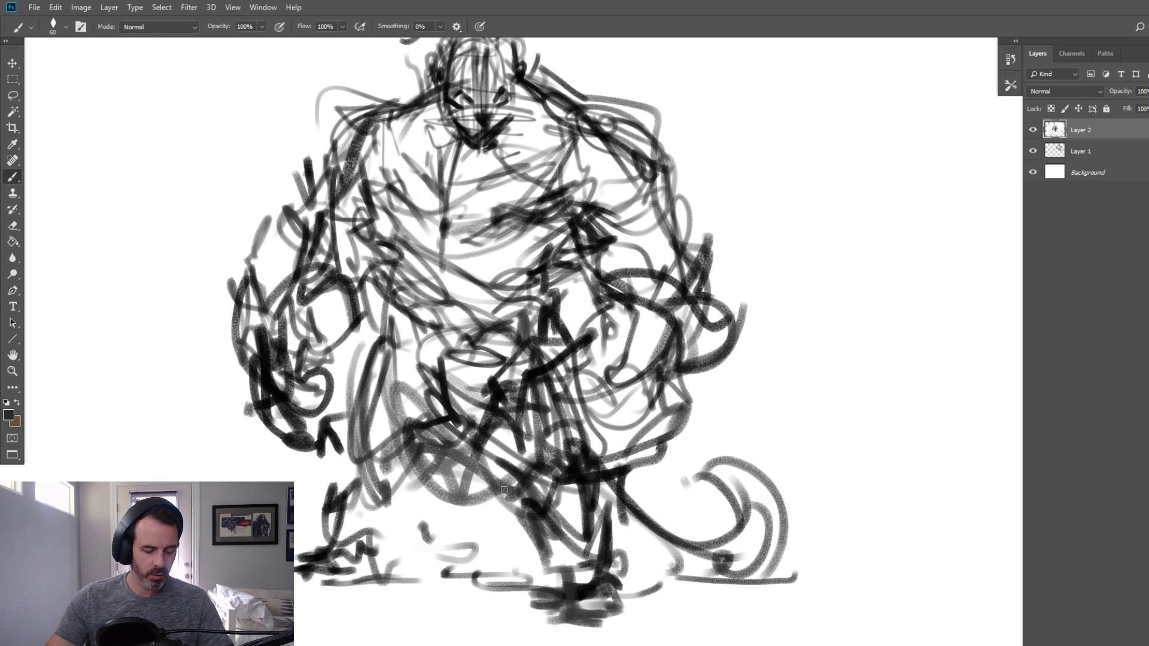
mouse_move(381, 442)
left_mouse_down()
mouse_move(395, 449)
mouse_move(384, 566)
left_mouse_up()
Darken the left armpit with a 45 px brush, then shade beneath the jaw with a larger, softer tone
key("bracketleft")
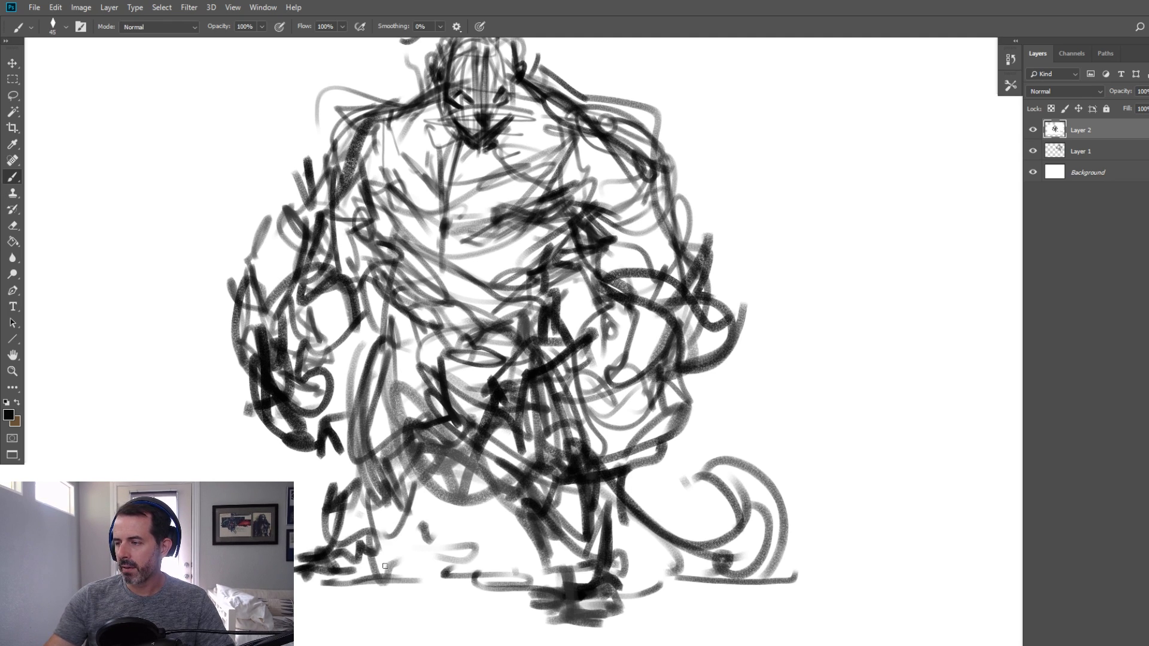
mouse_move(368, 110)
left_mouse_down()
mouse_move(335, 213)
mouse_move(386, 226)
left_mouse_up()
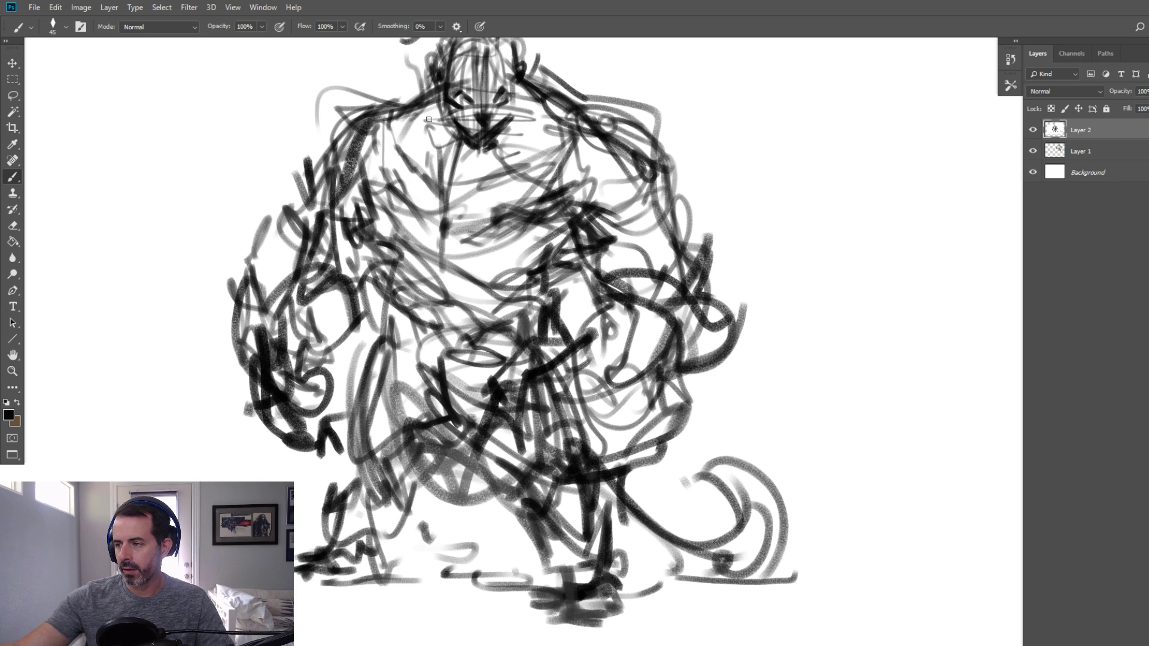
key("]")
key("]")
key("]")
key("]")
key("]")
key("]")
mouse_move(443, 99)
left_mouse_down()
mouse_move(477, 173)
mouse_move(519, 118)
left_mouse_up()
left_click(461, 144, "alt")
left_click_drag(432, 128, 464, 169)
key("bracketright")
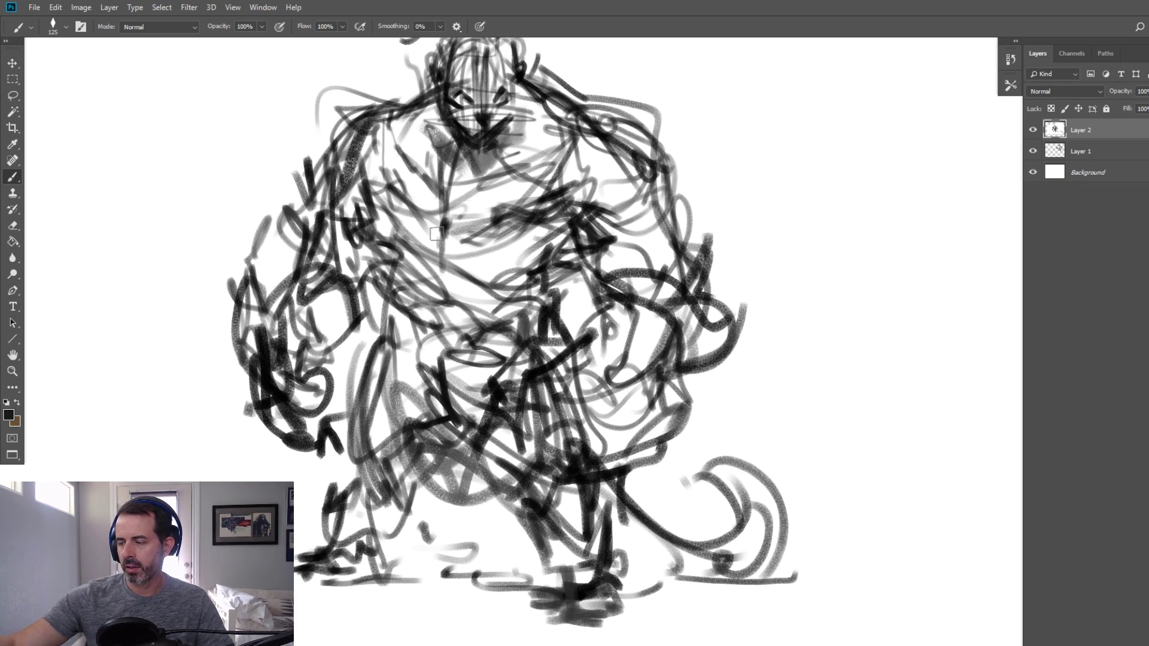
Darken the inner and outer contours of the left leg from thigh to knee with a smaller brush
key("bracketleft")
key("bracketleft")
key("bracketleft")
mouse_move(366, 359)
left_mouse_down()
mouse_move(402, 496)
mouse_move(398, 531)
left_mouse_up()
left_click_drag(431, 493, 414, 536)
left_click_drag(442, 478, 414, 547)
Sample white and paint out the old left shin and foot lines outside the new leg
left_click(322, 473, "alt")
key("bracketright")
mouse_move(328, 542)
left_mouse_down()
mouse_move(341, 492)
mouse_move(380, 544)
left_mouse_up()
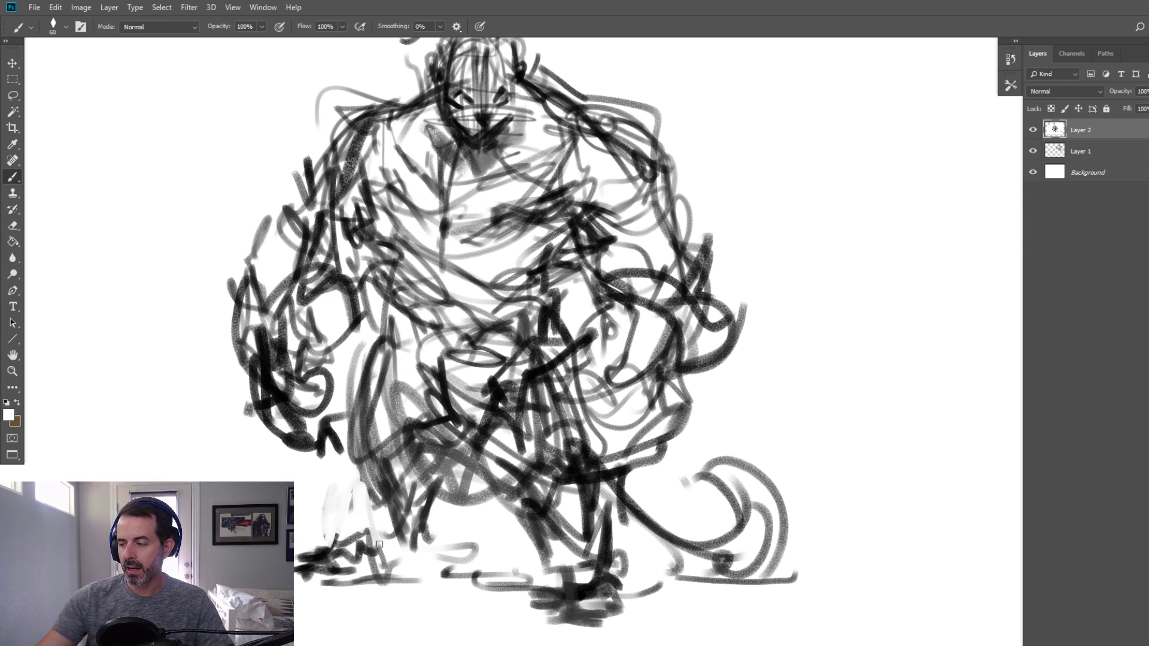
mouse_move(368, 495)
left_mouse_down()
mouse_move(395, 560)
mouse_move(416, 542)
left_mouse_up()
key("[")
mouse_move(364, 462)
left_mouse_down()
mouse_move(386, 546)
mouse_move(354, 575)
left_mouse_up()
left_click_drag(486, 532, 586, 509)
left_click(417, 507, "alt")
mouse_move(420, 525)
left_mouse_down()
mouse_move(400, 545)
mouse_move(463, 532)
left_mouse_up()
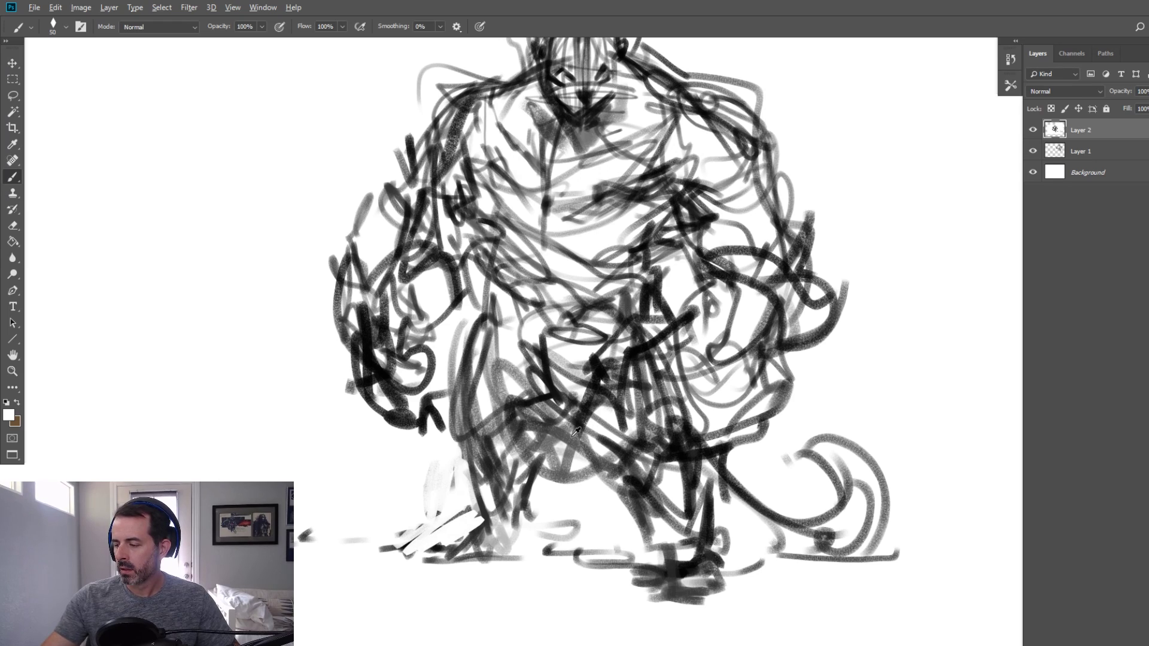
Sample the dark colour, build up the left leg's inner edge and block in its foot on the ground
left_click(596, 382, "alt")
left_click_drag(548, 449, 532, 497)
mouse_move(559, 447)
left_mouse_down()
mouse_move(539, 524)
mouse_move(526, 545)
mouse_move(500, 551)
left_mouse_up()
left_click_drag(697, 536, 661, 554)
mouse_move(486, 541)
left_mouse_down()
mouse_move(432, 568)
mouse_move(502, 573)
mouse_move(536, 558)
left_mouse_up()
Darken the inner edge of the left forearm and hand with angular black strokes
mouse_move(727, 466)
left_mouse_down()
mouse_move(673, 557)
mouse_move(674, 505)
left_mouse_up()
mouse_move(371, 360)
left_mouse_down()
mouse_move(408, 392)
mouse_move(389, 400)
mouse_move(384, 315)
left_mouse_up()
left_click(372, 455, "alt")
left_click_drag(328, 304, 407, 287)
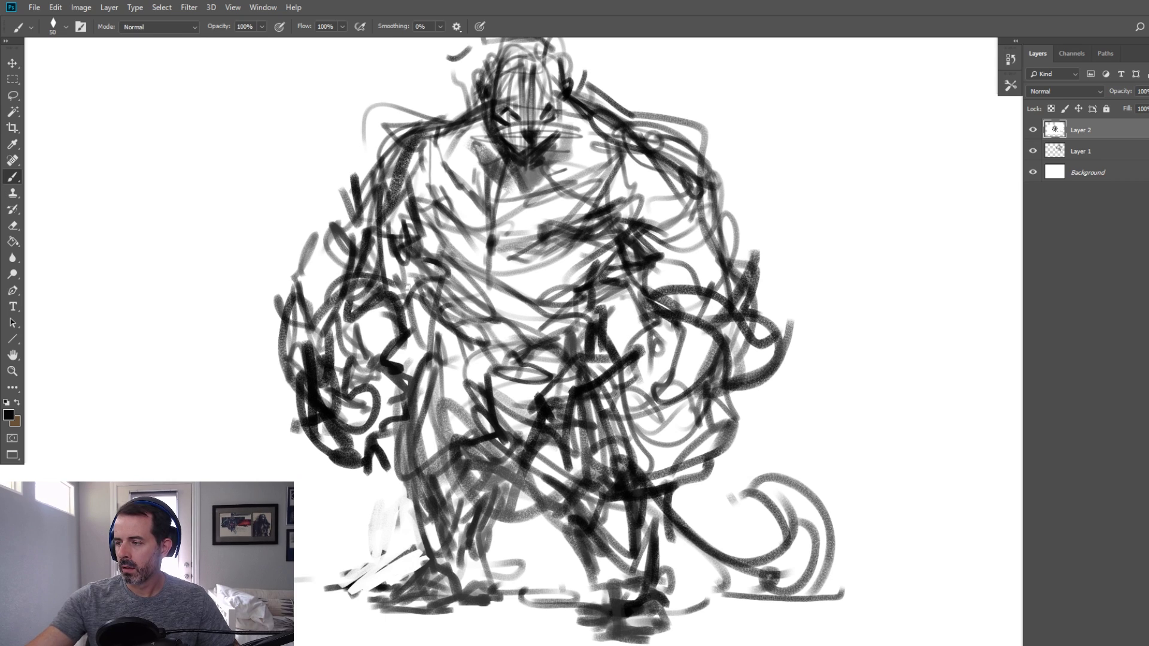
Reinforce the chest muscle lines and right shoulder contour, and paint a white gap between the torso and right upper arm
mouse_move(485, 163)
left_mouse_down()
mouse_move(480, 234)
mouse_move(617, 222)
left_mouse_up()
mouse_move(573, 91)
left_mouse_down()
mouse_move(717, 159)
mouse_move(738, 256)
left_mouse_up()
mouse_move(625, 229)
left_mouse_down()
mouse_move(646, 318)
mouse_move(646, 260)
mouse_move(660, 256)
left_mouse_up()
left_click(676, 234, "alt")
left_click(623, 226, "alt")
Darken the outer contour of the right arm down to the hand, and fill shadow into the right side of the waist cloth
left_click_drag(735, 234, 761, 304)
mouse_move(763, 294)
left_mouse_down()
mouse_move(779, 332)
mouse_move(770, 361)
left_mouse_up()
left_click(732, 347, "alt")
left_click_drag(731, 322, 761, 397)
mouse_move(612, 395)
left_mouse_down()
mouse_move(572, 423)
mouse_move(625, 459)
left_mouse_up()
left_click_drag(617, 432, 622, 472)
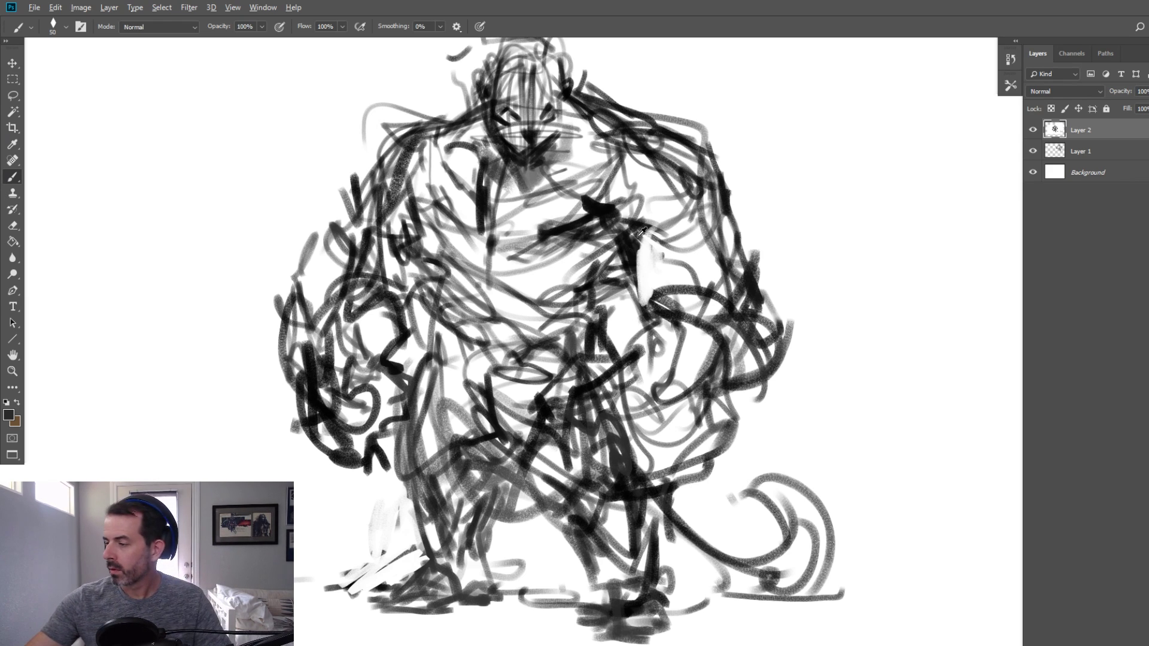
Darken the torso's left side with a 60 px brush and touch up the waist cloth and right forearm
left_click_drag(413, 248, 432, 286)
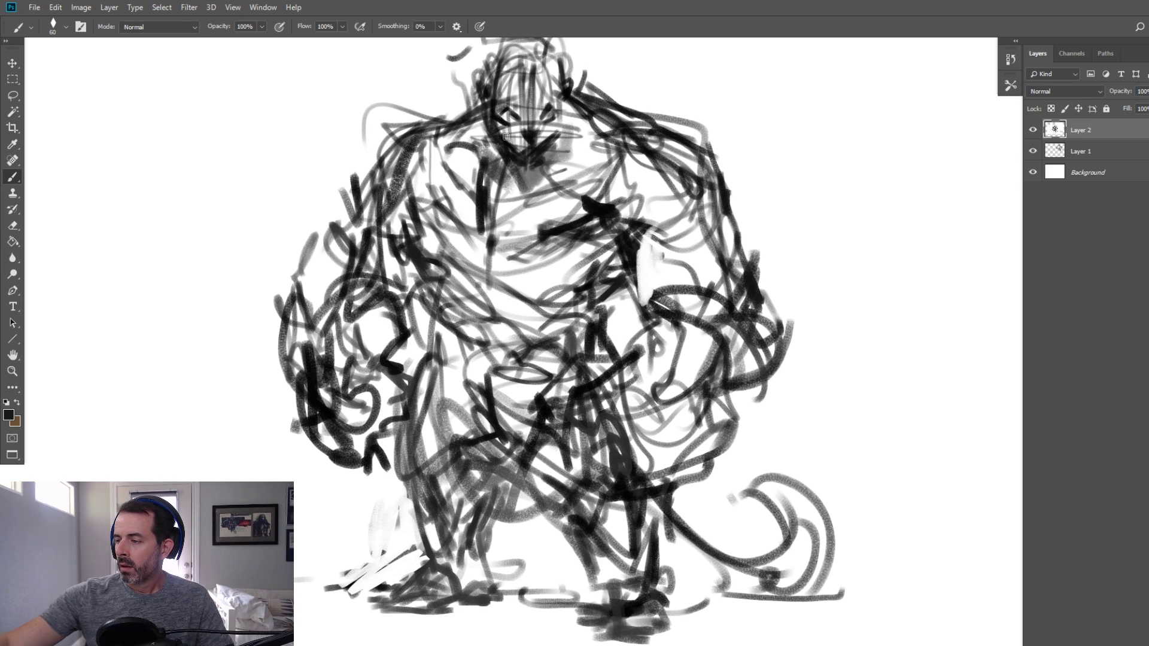
key("bracketleft")
key("bracketleft")
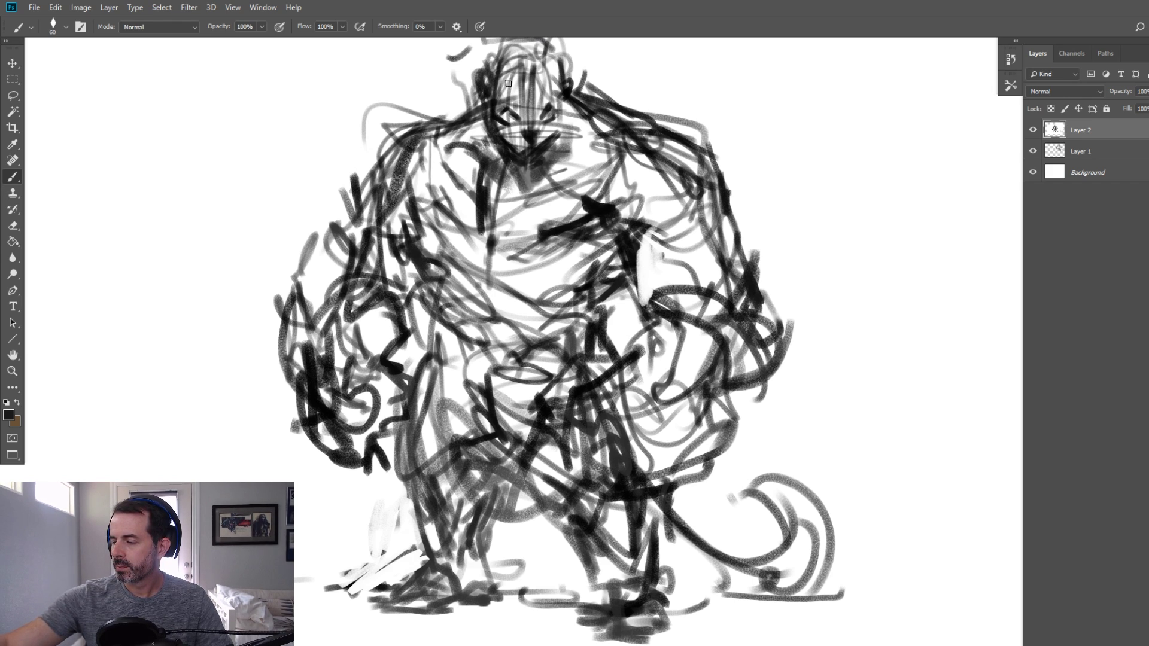
left_click_drag(533, 452, 566, 468)
left_click_drag(656, 287, 688, 361)
mouse_move(519, 181)
left_mouse_down()
mouse_move(421, 217)
mouse_move(399, 280)
left_mouse_up()
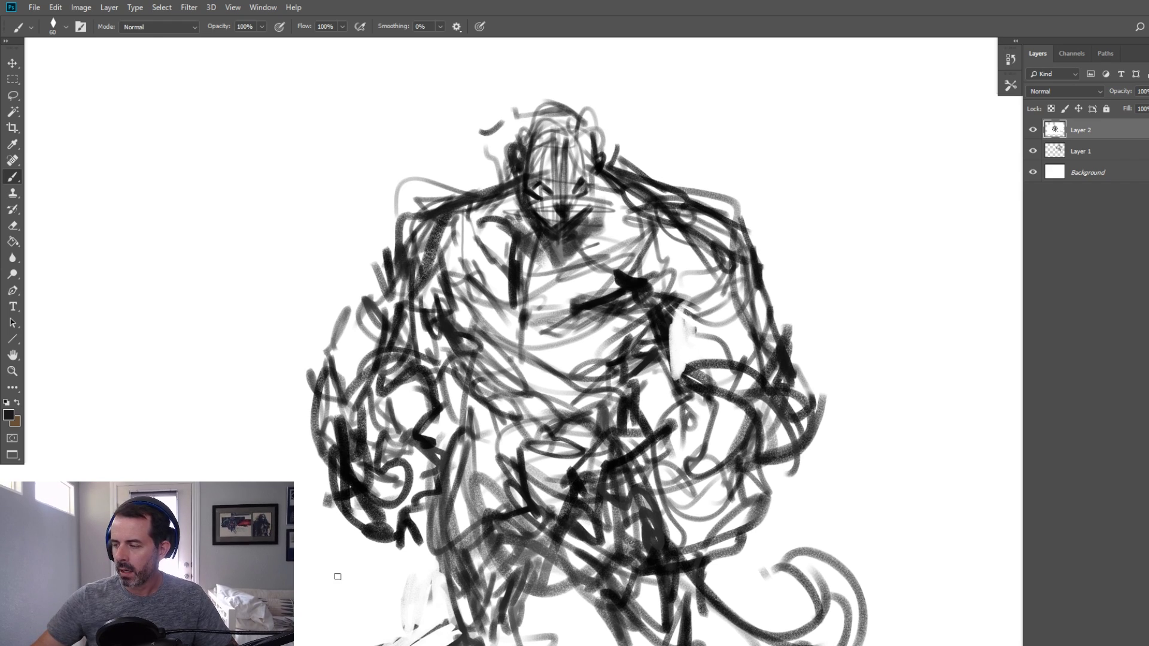
Sample a dark tone and strengthen the left side of the head, the left arm's contour and the waist edge
left_click(522, 186, "alt")
left_click_drag(519, 166, 509, 205)
mouse_move(404, 268)
left_mouse_down()
mouse_move(397, 298)
mouse_move(370, 315)
left_mouse_up()
left_click_drag(391, 317, 363, 364)
mouse_move(463, 377)
left_mouse_down()
mouse_move(440, 392)
mouse_move(457, 394)
left_mouse_up()
key("bracketright")
key("bracketright")
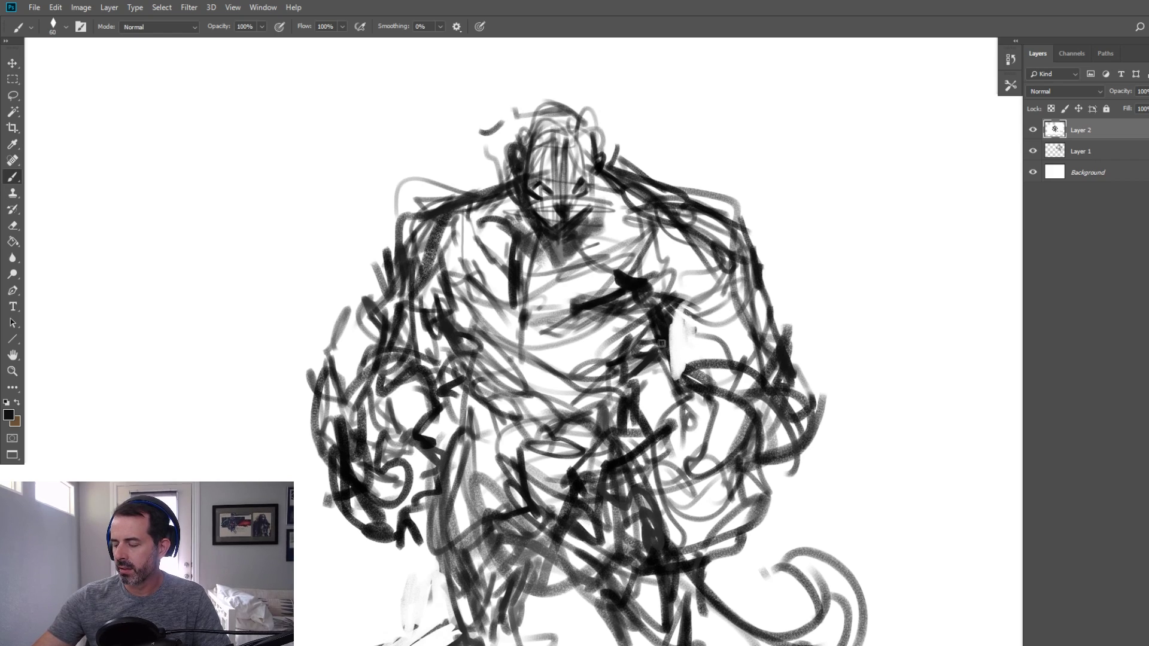
Deepen the shadow at the right armpit and thicken the right arm's outer contour from shoulder to hand
key("bracketleft")
left_click_drag(673, 307, 668, 381)
left_click_drag(650, 280, 691, 307)
left_click_drag(664, 353, 682, 401)
left_click_drag(745, 219, 772, 332)
left_click_drag(771, 293, 790, 350)
mouse_move(784, 326)
left_mouse_down()
mouse_move(798, 431)
mouse_move(715, 519)
left_mouse_up()
key("bracketright")
Flip the canvas horizontally to check the reworked figure in mirror image
left_click(13, 80)
key("ctrl+shift+h")
mouse_move(414, 325)
left_mouse_down()
mouse_move(366, 309)
mouse_move(312, 205)
left_mouse_up()
Outline the waist cloth and both legs with the Lasso tool and copy them to a new layer
left_click(13, 95)
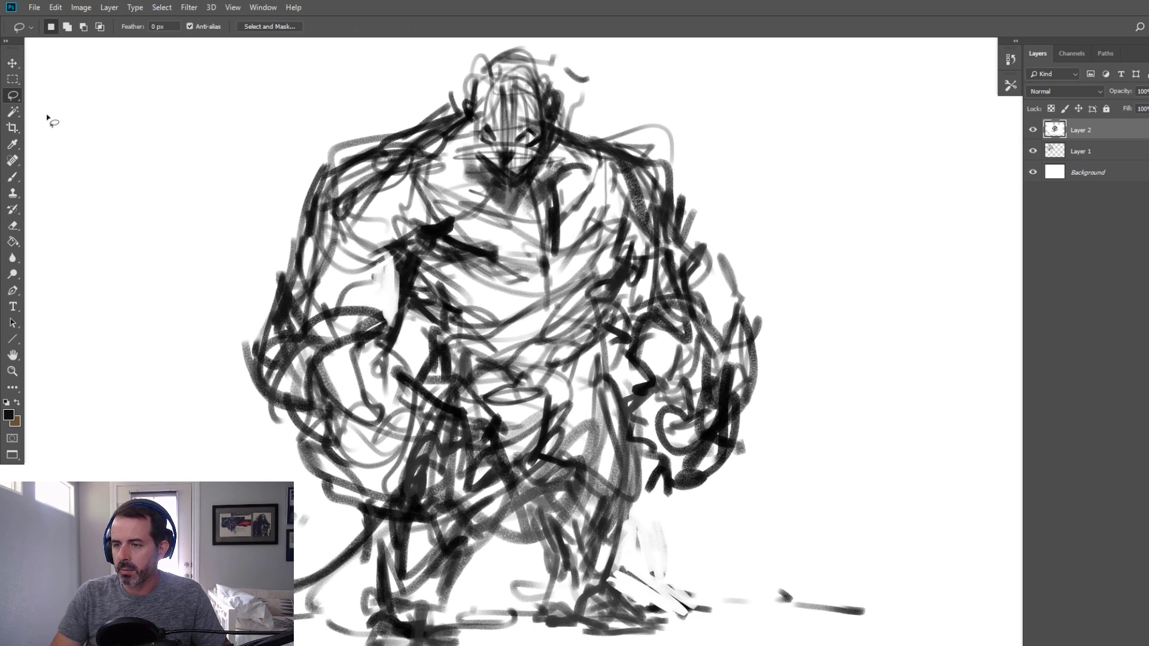
left_click_drag(579, 394, 559, 344)
mouse_move(682, 604)
left_mouse_down()
mouse_move(600, 384)
mouse_move(563, 328)
mouse_move(455, 307)
mouse_move(427, 321)
left_mouse_up()
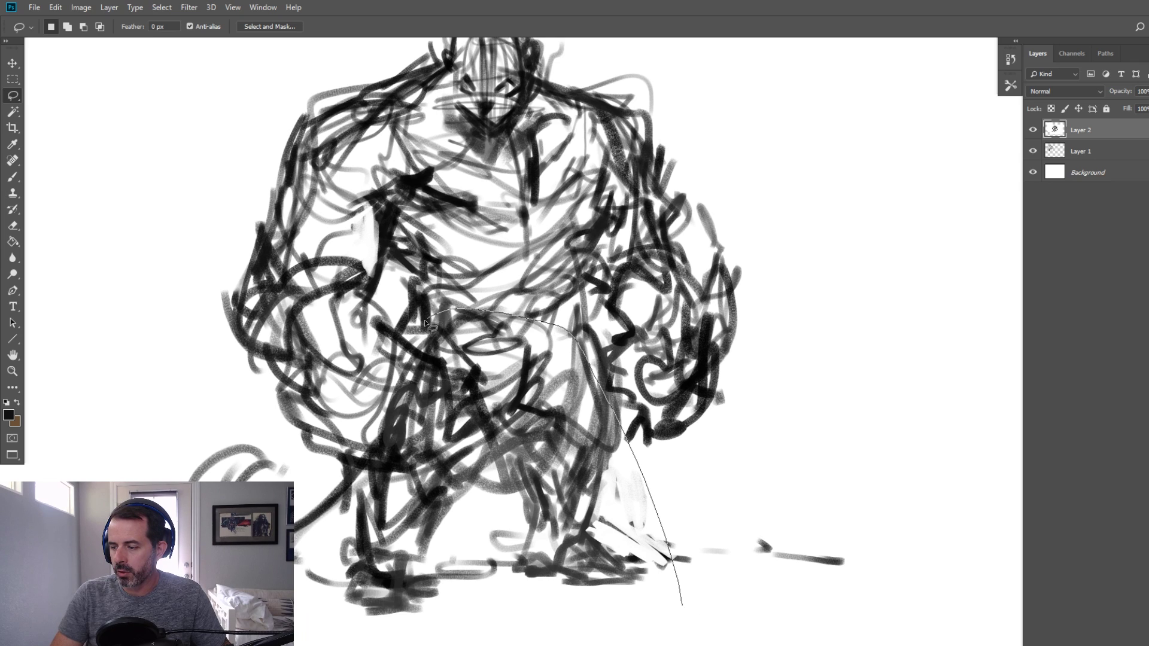
mouse_move(454, 389)
left_mouse_down()
mouse_move(423, 415)
mouse_move(392, 490)
mouse_move(304, 580)
mouse_move(463, 637)
mouse_move(572, 628)
left_mouse_up()
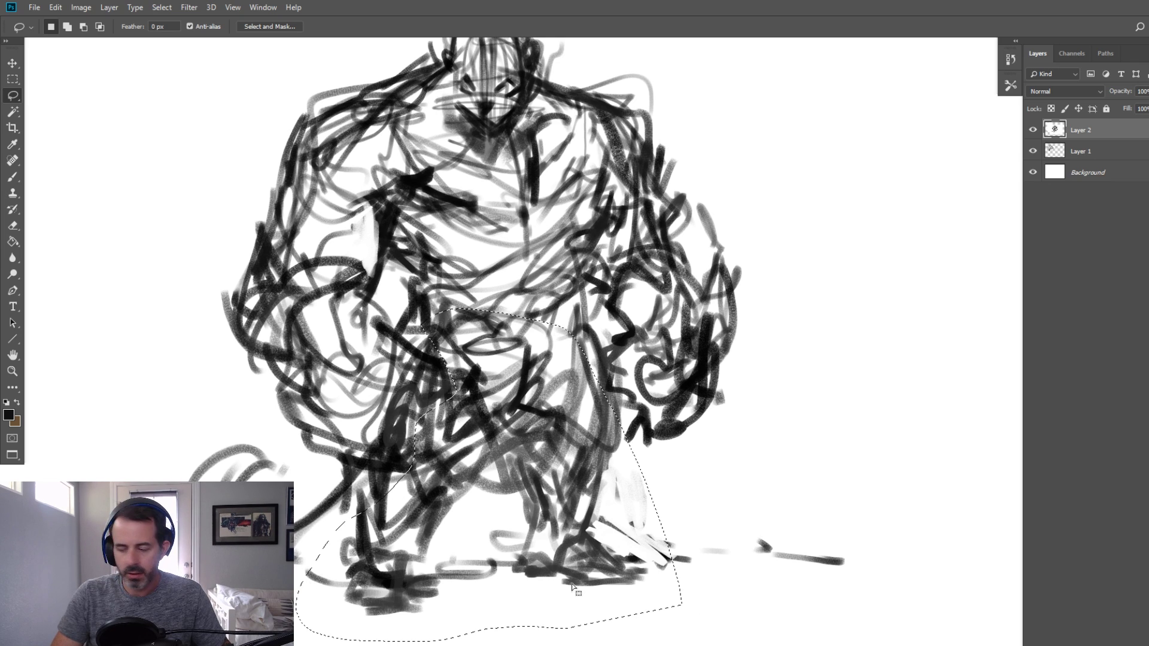
key("ctrl+j")
Free-transform the copied waist and legs, pulling their lower edge slightly to the right
right_click(520, 367)
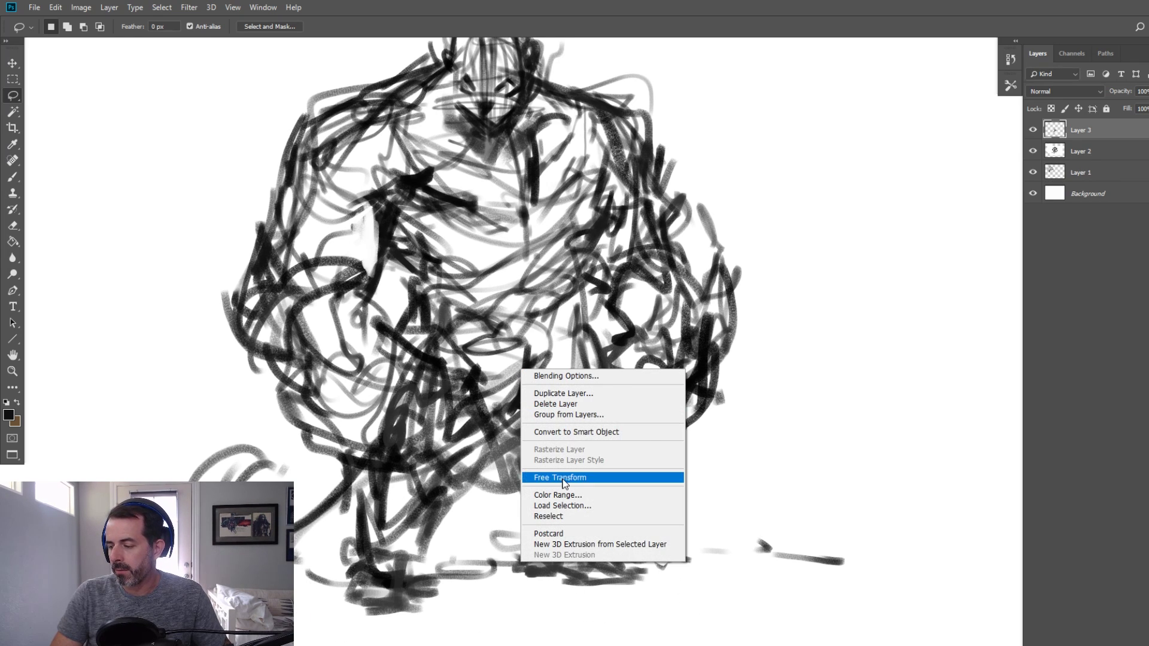
left_click(565, 478)
right_click(510, 407)
left_click(533, 452)
left_click_drag(489, 641, 503, 639)
key("Return")
Create a new layer and clean up the gap between the torso and left upper arm with a larger brush
key("l")
scroll(498, 352, "up", 3)
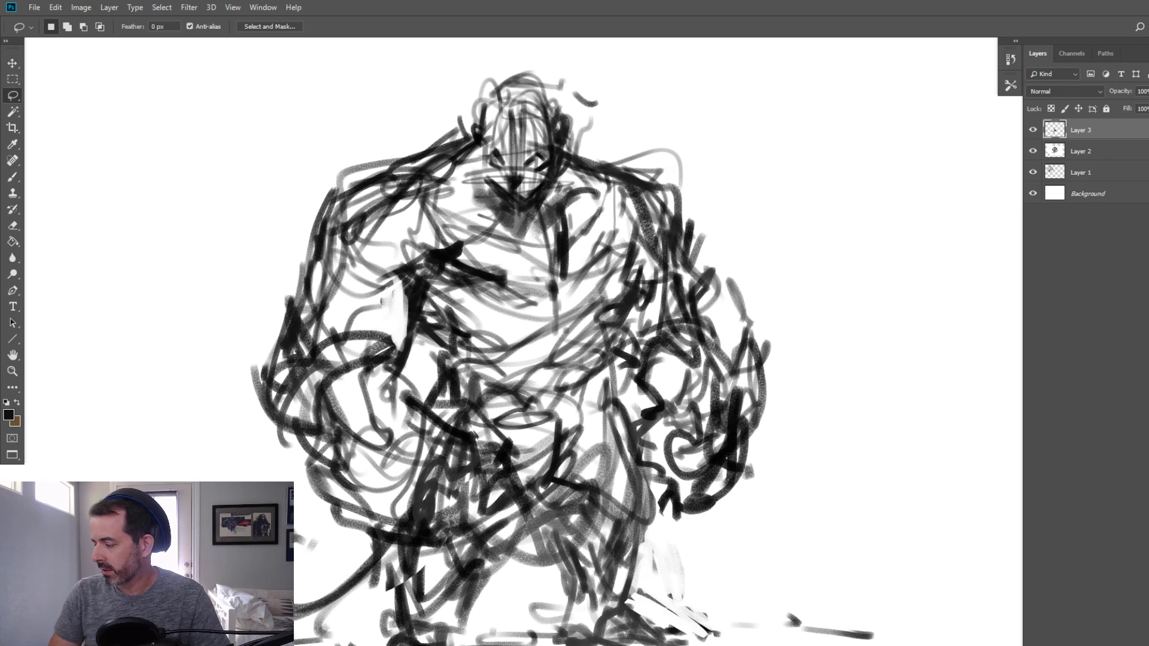
key("ctrl+shift+alt+n")
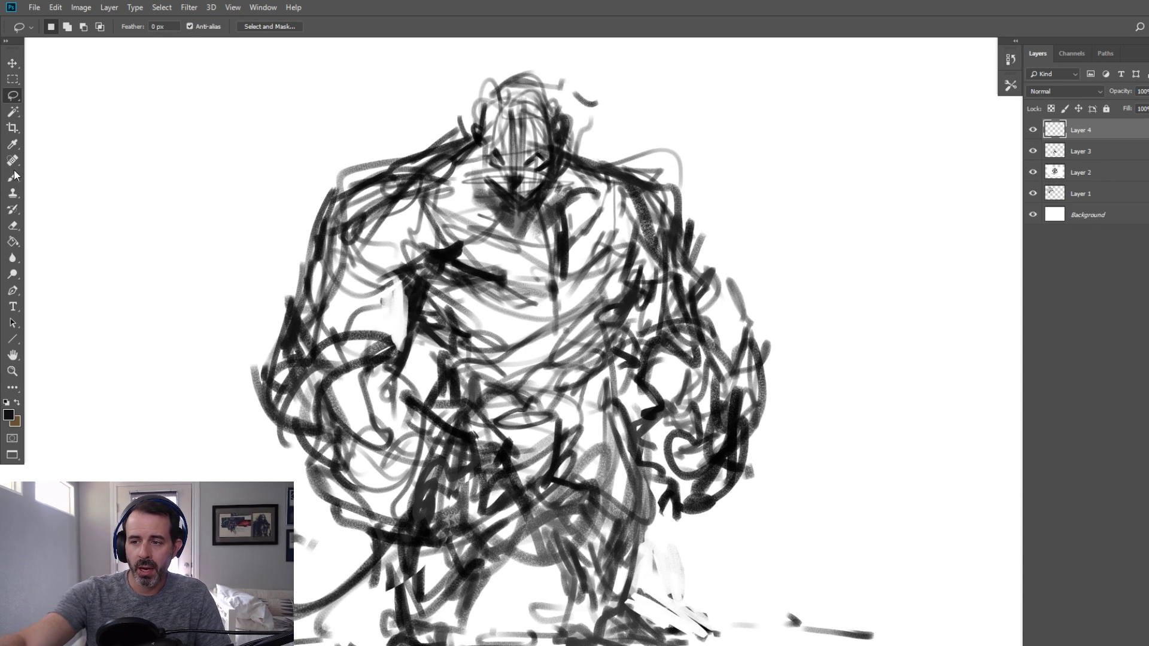
key("b")
key("]")
key("]")
key("]")
mouse_move(399, 288)
left_mouse_down()
mouse_move(429, 263)
mouse_move(397, 361)
mouse_move(299, 414)
left_mouse_up()
left_click(404, 309, "alt")
left_click(417, 288, "alt")
Redraw the left forearm's contours and the hand's inner edge with a 60 px brush
key("[")
key("[")
key("[")
left_click_drag(372, 375, 292, 452)
left_click_drag(323, 393, 305, 467)
left_click_drag(391, 368, 446, 437)
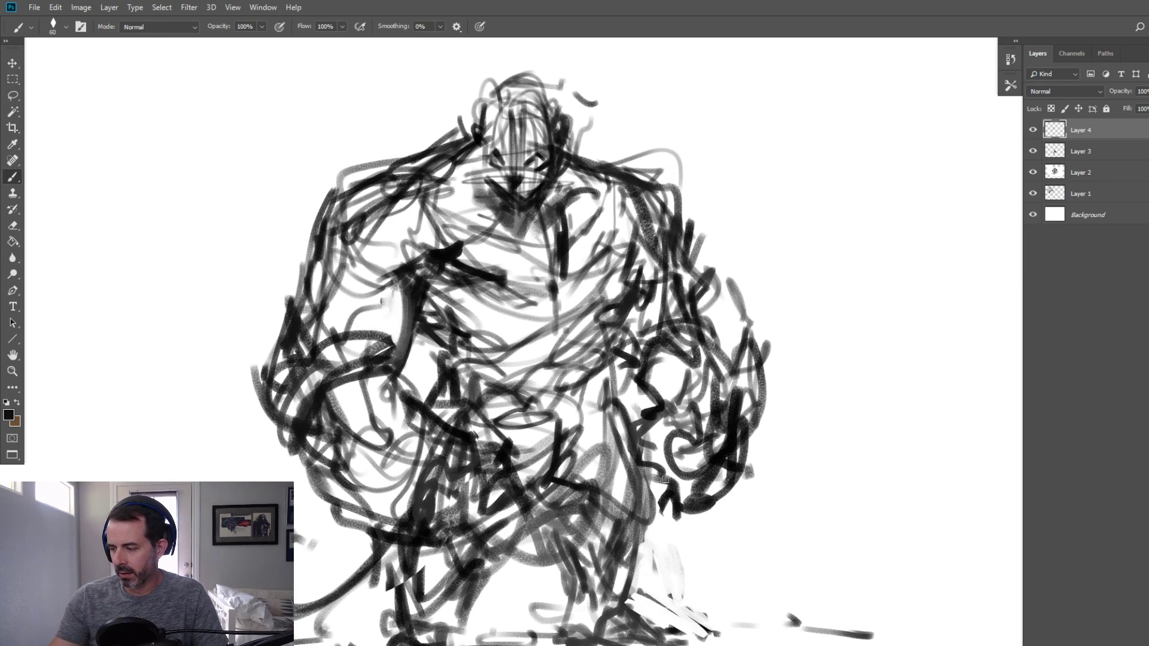
Sample a dark tone and sketch the belt line and waist-cloth folds with a 50 px brush
key("bracketleft")
left_click(468, 415, "alt")
left_click_drag(470, 417, 501, 436)
mouse_move(499, 419)
left_mouse_down()
mouse_move(536, 435)
mouse_move(563, 484)
mouse_move(545, 548)
left_mouse_up()
left_click_drag(595, 510, 595, 524)
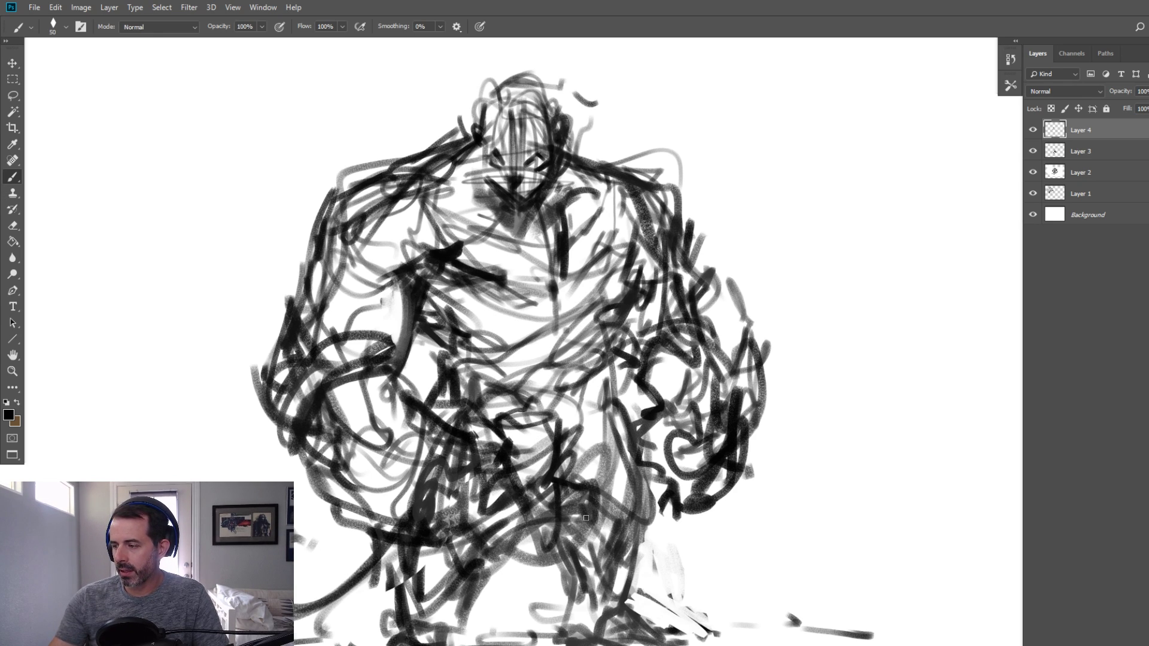
Redraw the left neck-to-shoulder line and add short dark accents across the chest and abdomen
mouse_move(422, 176)
left_mouse_down()
mouse_move(469, 199)
mouse_move(491, 244)
mouse_move(471, 164)
left_mouse_up()
left_click_drag(420, 151, 473, 137)
key("bracketright")
key("bracketright")
left_click_drag(651, 224, 654, 253)
mouse_move(625, 210)
left_mouse_down()
mouse_move(599, 270)
mouse_move(564, 276)
left_mouse_up()
left_click_drag(537, 275, 553, 290)
left_click_drag(432, 284, 469, 312)
mouse_move(457, 335)
left_mouse_down()
mouse_move(467, 362)
mouse_move(450, 366)
left_mouse_up()
left_click_drag(486, 376, 485, 410)
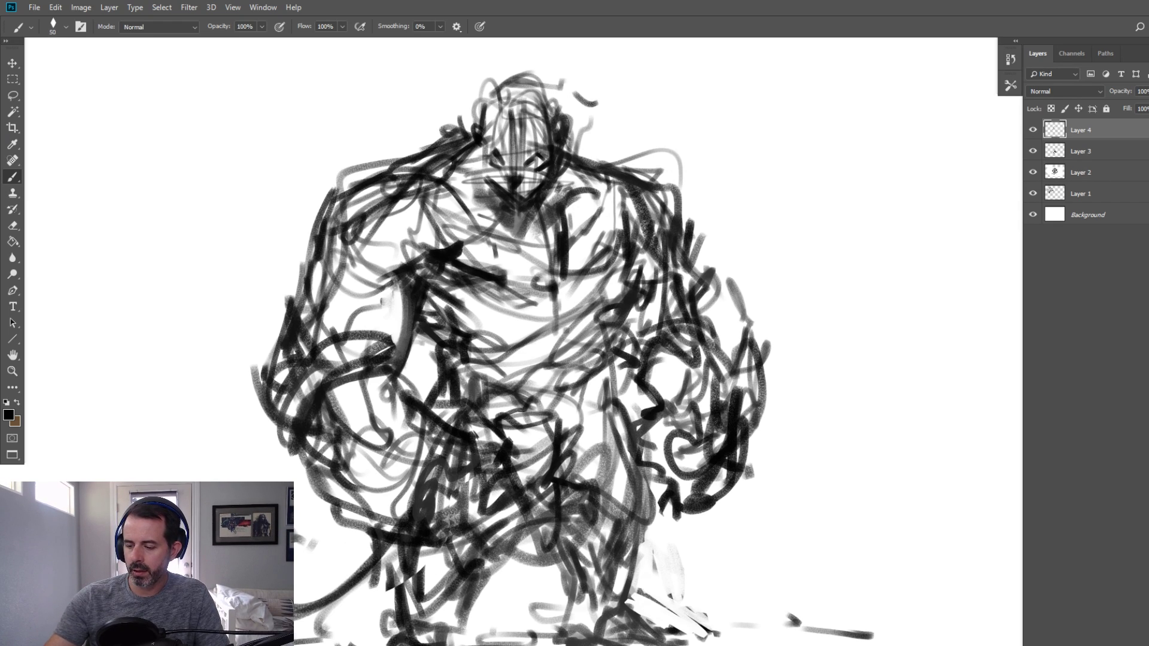
Block in grey shadow tones on the tail, both fists, the waist and the left armpit with a larger brush
mouse_move(308, 527)
left_mouse_down()
mouse_move(493, 424)
mouse_move(470, 422)
left_mouse_up()
mouse_move(461, 428)
left_mouse_down()
mouse_move(429, 470)
mouse_move(447, 439)
mouse_move(445, 507)
mouse_move(506, 515)
mouse_move(586, 454)
left_mouse_up()
left_click(433, 457, "alt")
mouse_move(511, 319)
left_mouse_down()
mouse_move(545, 394)
mouse_move(595, 346)
mouse_move(638, 386)
mouse_move(622, 428)
left_mouse_up()
left_click_drag(790, 381, 661, 504)
mouse_move(463, 293)
left_mouse_down()
mouse_move(440, 314)
mouse_move(458, 383)
left_mouse_up()
mouse_move(395, 308)
left_mouse_down()
mouse_move(389, 249)
mouse_move(365, 323)
mouse_move(496, 263)
left_mouse_up()
left_click_drag(435, 294, 469, 277)
mouse_move(423, 230)
left_mouse_down()
mouse_move(401, 269)
mouse_move(417, 206)
mouse_move(487, 198)
mouse_move(467, 257)
left_mouse_up()
Sample grey tones from the sketch and shade under the chest and around the right armpit with a 125 px brush
left_click(414, 226, "alt")
mouse_move(498, 238)
left_mouse_down()
mouse_move(492, 271)
mouse_move(580, 288)
mouse_move(513, 269)
mouse_move(554, 305)
left_mouse_up()
left_click(509, 271, "alt")
left_click(543, 291, "alt")
mouse_move(701, 299)
left_mouse_down()
mouse_move(674, 307)
mouse_move(700, 281)
mouse_move(662, 310)
left_mouse_up()
left_click(697, 256, "alt")
mouse_move(662, 310)
left_mouse_down()
mouse_move(710, 280)
mouse_move(660, 323)
left_mouse_up()
left_click(625, 256, "alt")
left_click_drag(605, 242, 615, 301)
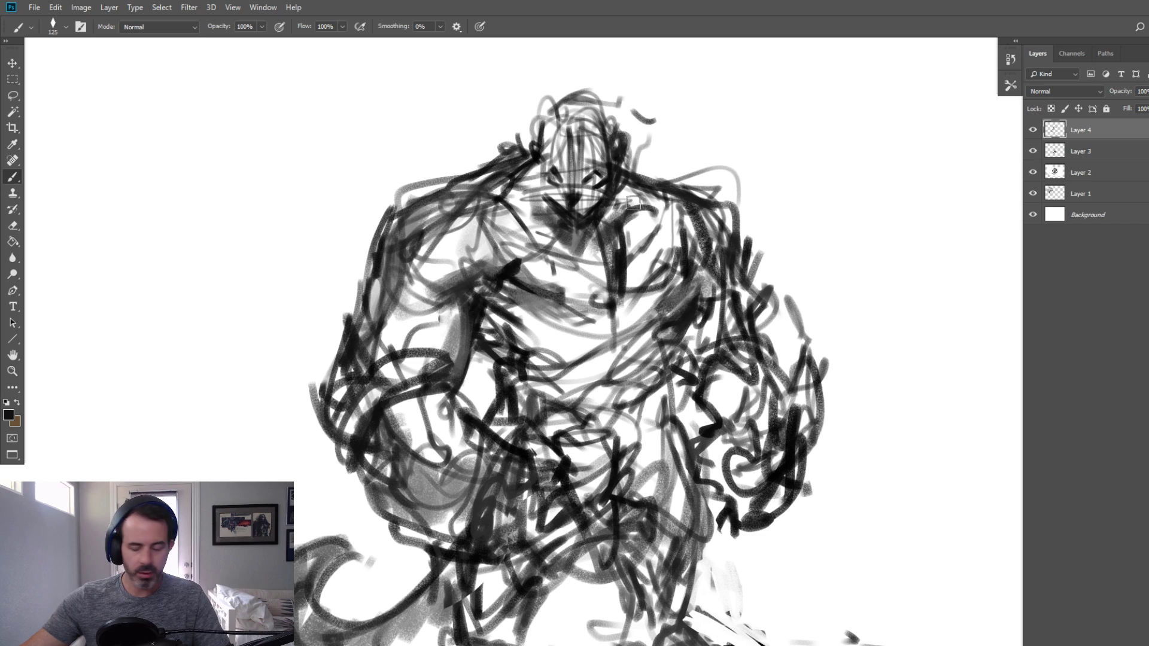
Add thin contour strokes to the forehead and the left side of the head with a much smaller brush
key("bracketleft")
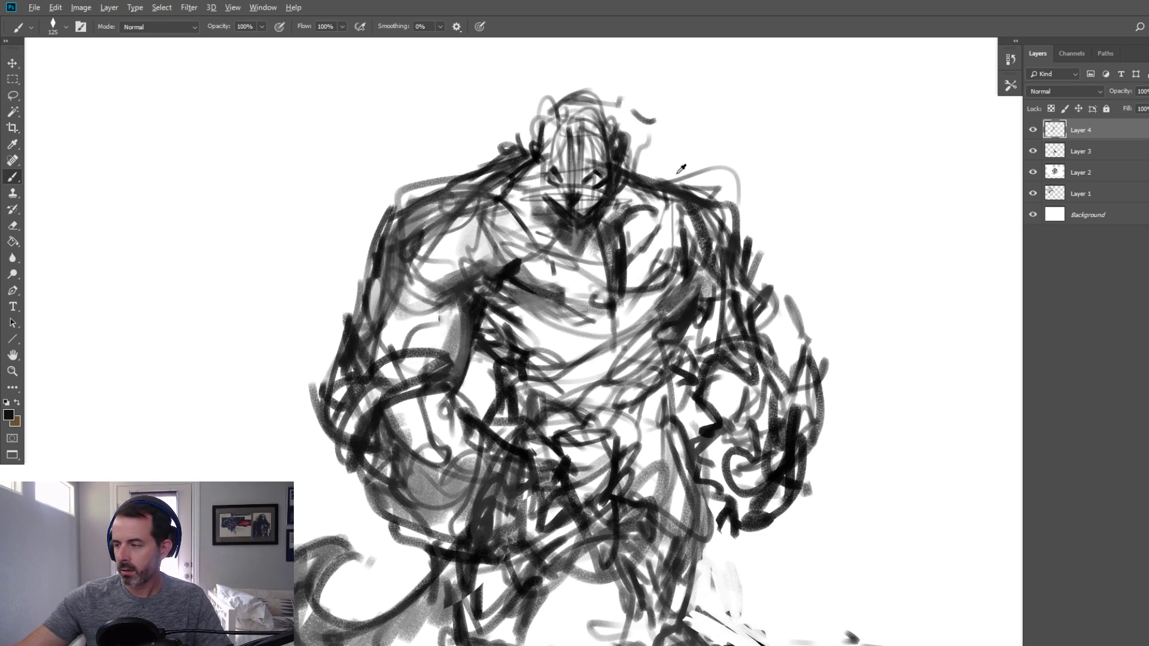
key("bracketleft")
key("bracketleft")
key("bracketleft")
mouse_move(544, 137)
left_mouse_down()
mouse_move(590, 113)
mouse_move(572, 103)
mouse_move(595, 110)
mouse_move(559, 139)
mouse_move(588, 130)
left_mouse_up()
key("bracketright")
left_click_drag(533, 157, 539, 160)
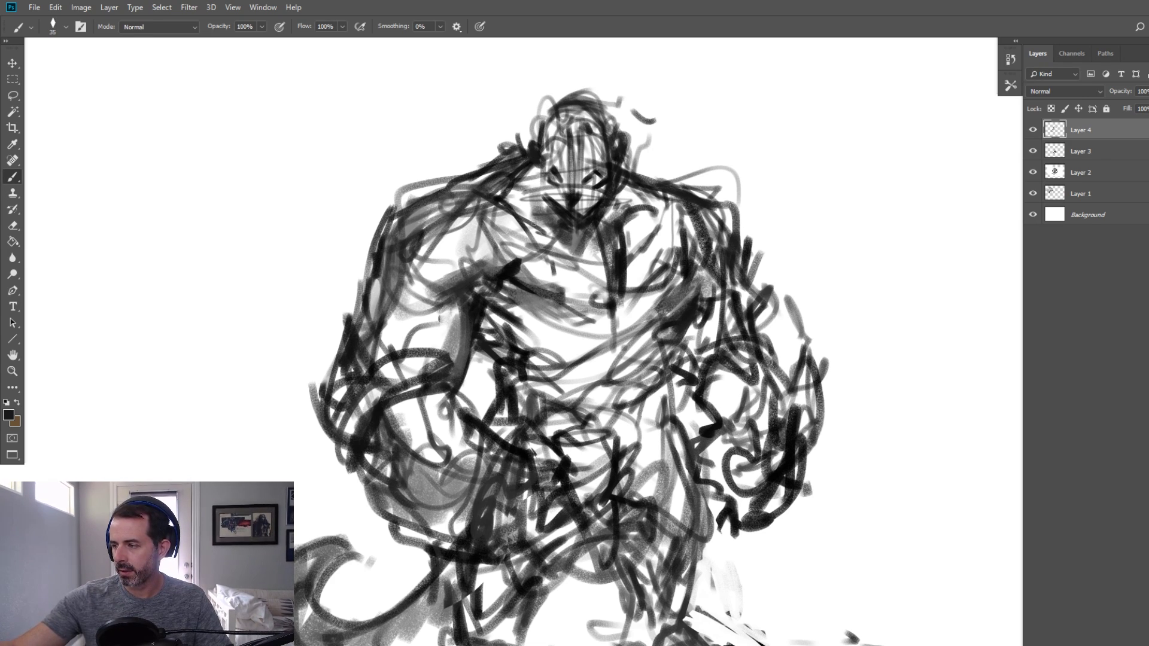
Paint heavy dark accents on the right ribs, belly centre, waist cloth and left hip with an 80 px brush
key("bracketright")
key("bracketright")
key("bracketright")
key("bracketright")
key("bracketright")
left_click_drag(663, 337, 675, 320)
mouse_move(609, 289)
left_mouse_down()
mouse_move(622, 396)
mouse_move(644, 429)
left_mouse_up()
left_click_drag(551, 449, 589, 480)
left_click_drag(540, 476, 525, 540)
left_click_drag(431, 548, 467, 566)
left_click_drag(524, 539, 535, 512)
Darken the right forearm's inner edge and right waist contour, and extend the torso's centre line with a 40 px brush
key("bracketright")
key("bracketright")
left_click_drag(711, 418, 699, 438)
key("bracketleft")
key("bracketleft")
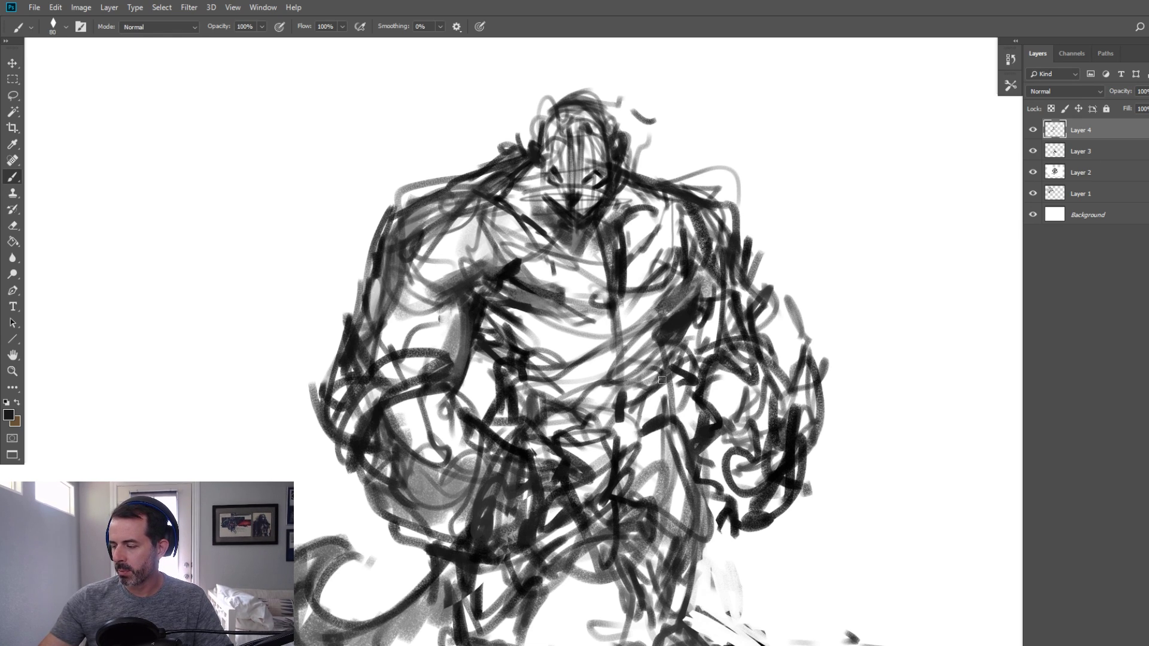
left_click_drag(685, 335, 668, 417)
key("bracketleft")
key("bracketleft")
key("bracketleft")
left_click_drag(622, 316, 621, 399)
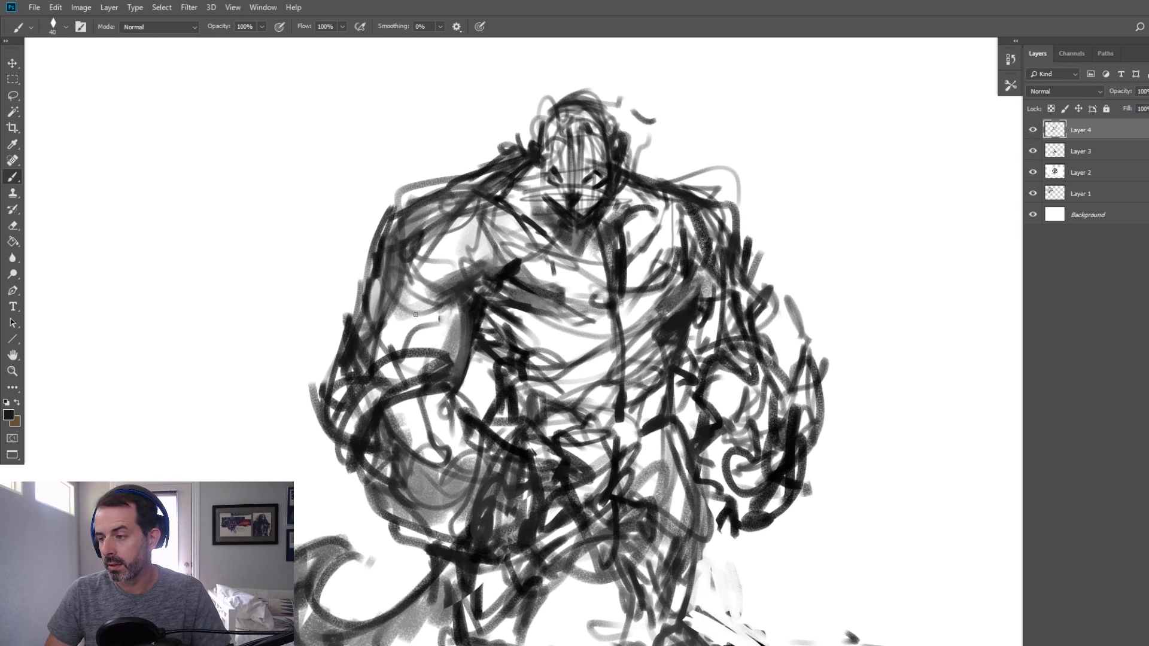
Sample light and dark greys from the face and repaint the nose, mouth and chin shadows with a small brush
left_click(12, 79)
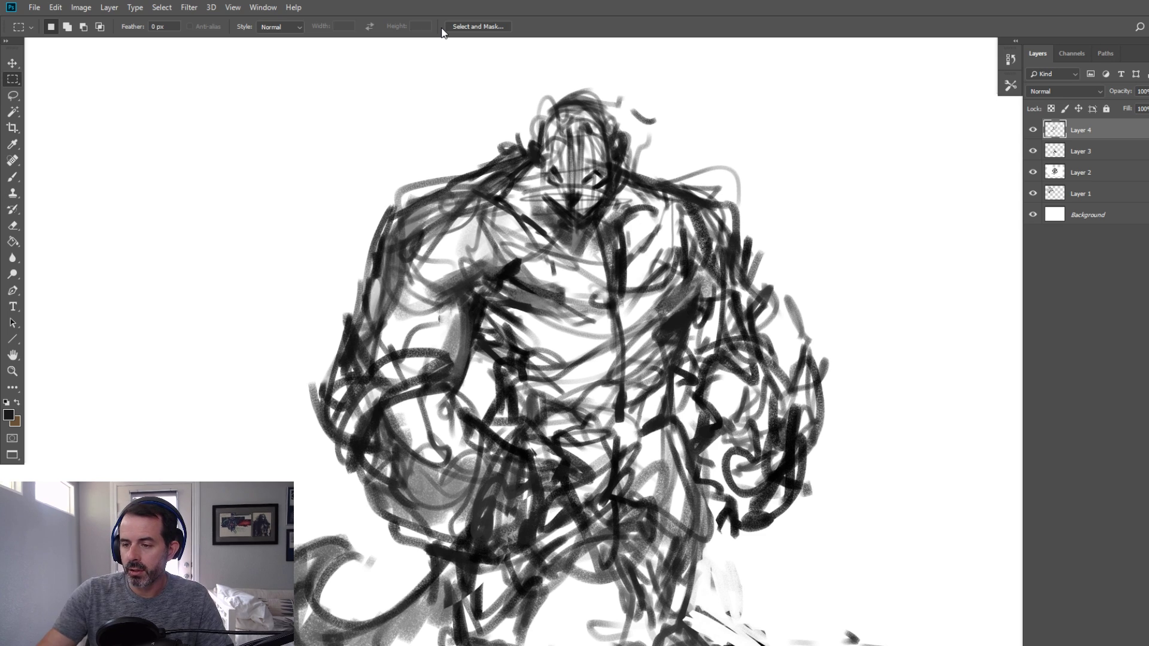
left_click(13, 176)
left_click(590, 189, "alt")
key("]")
left_click(581, 193, "alt")
left_click(565, 189, "alt")
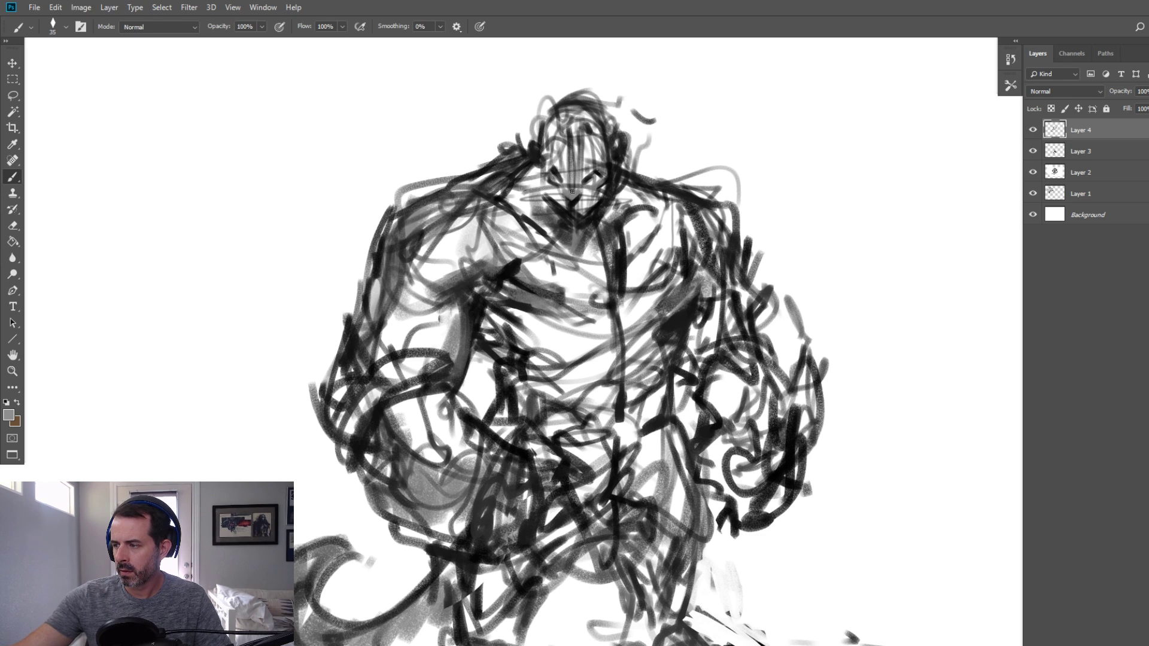
left_click(582, 200, "alt")
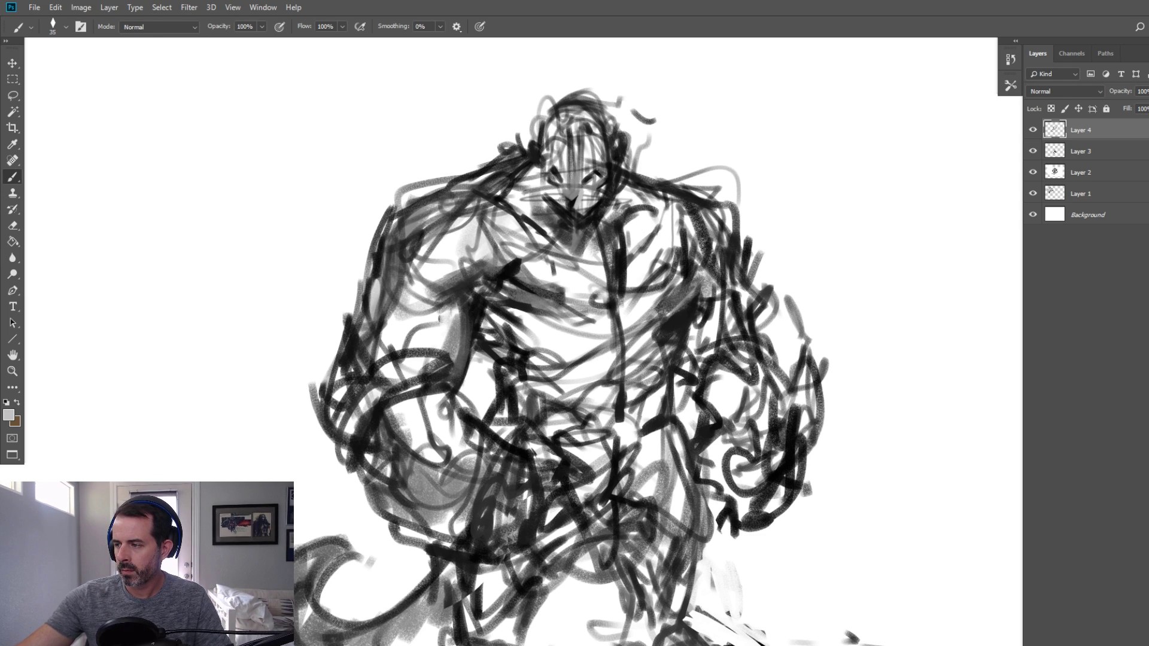
left_click(611, 196, "alt")
left_click(616, 192, "alt")
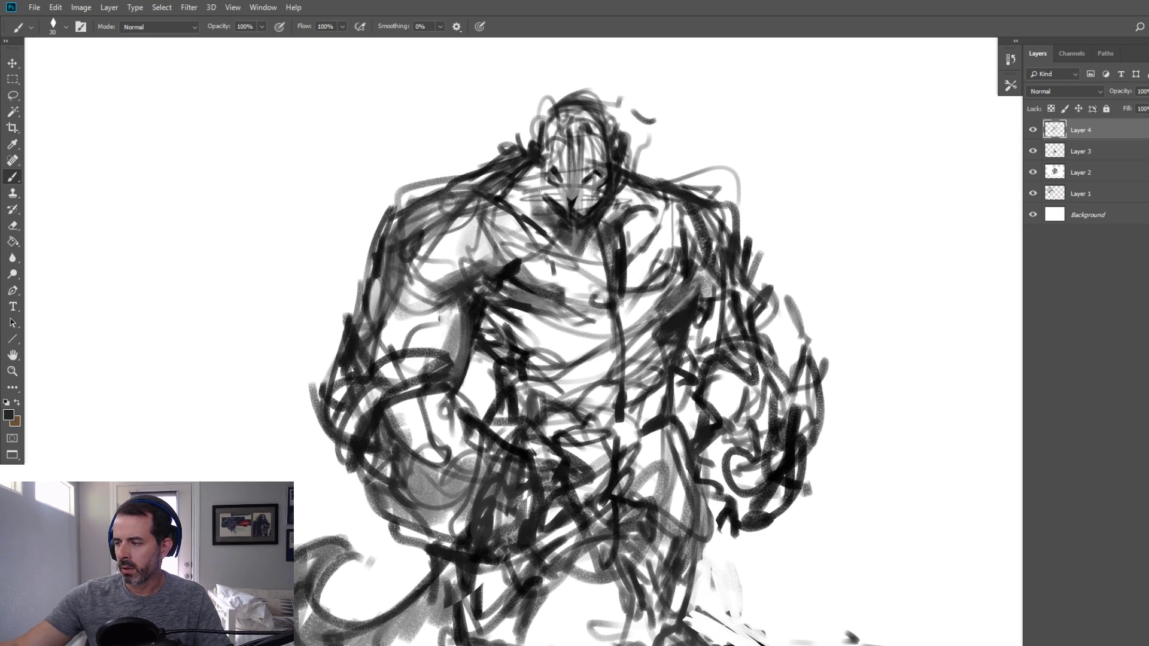
key("bracketright")
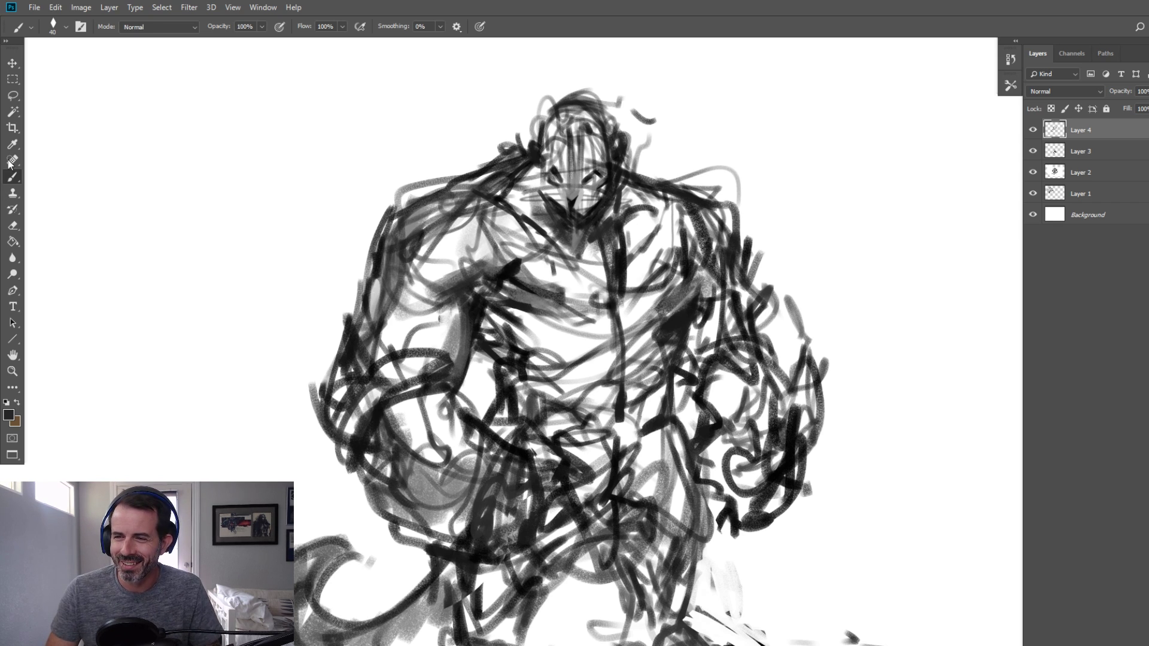
left_click(13, 81)
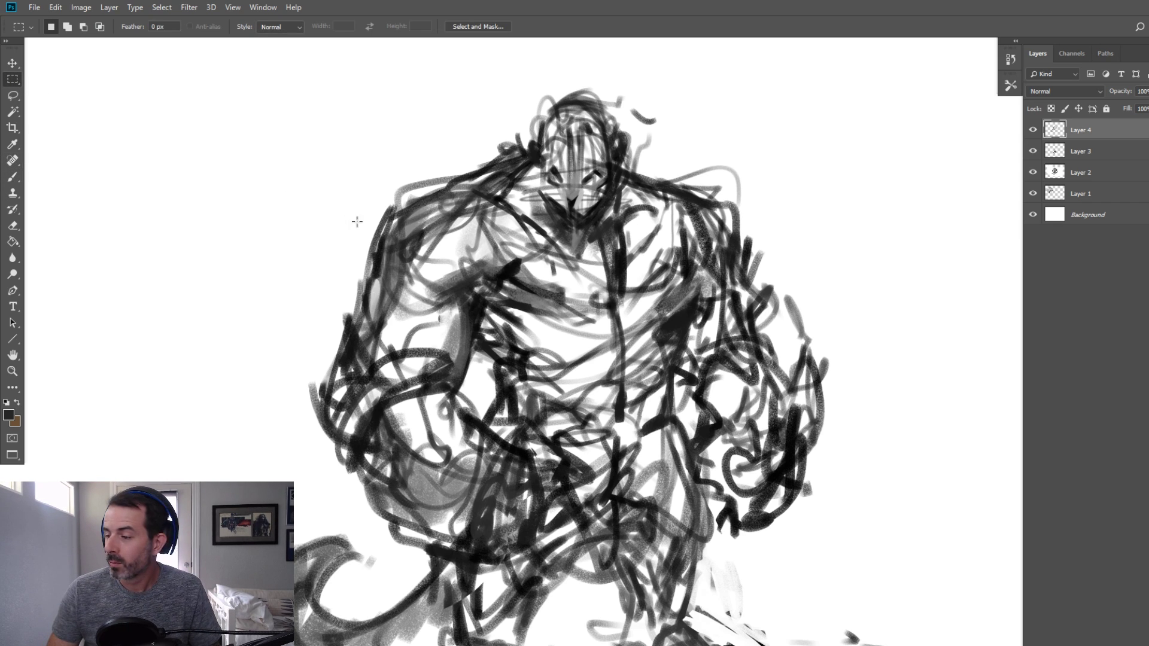
left_click(12, 371)
left_click(390, 372, "alt")
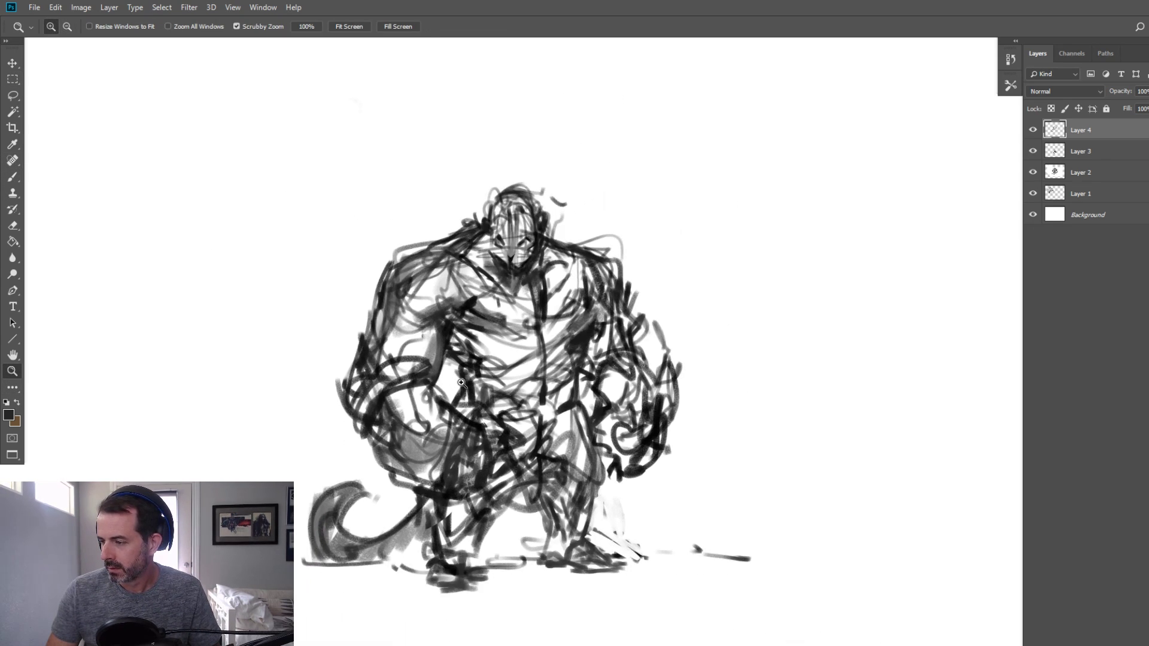
left_click(461, 381)
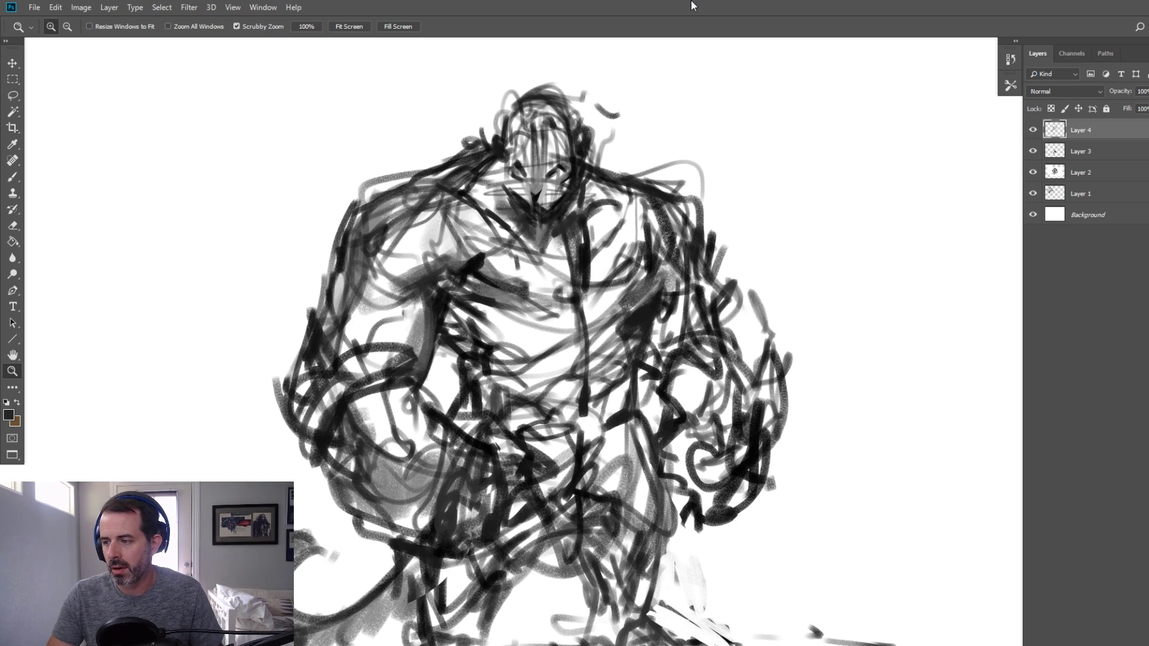
left_click_drag(610, 177, 603, 172)
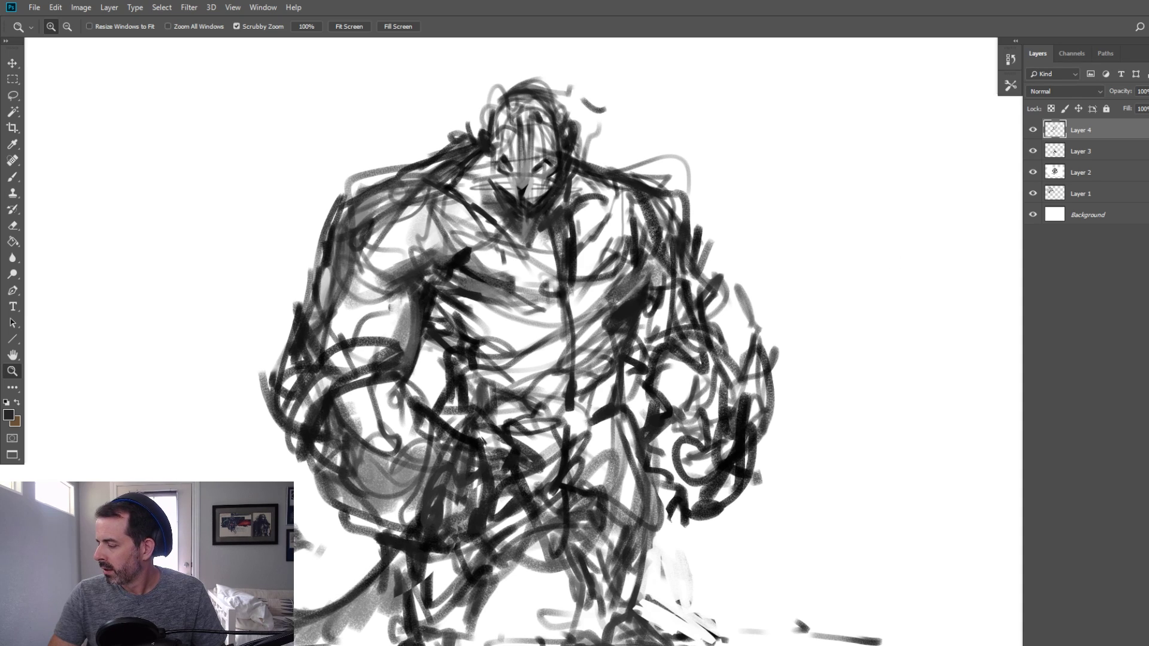
Create a new layer above the sketch and fill it with white using the Paint Bucket
key("ctrl+shift+alt+n")
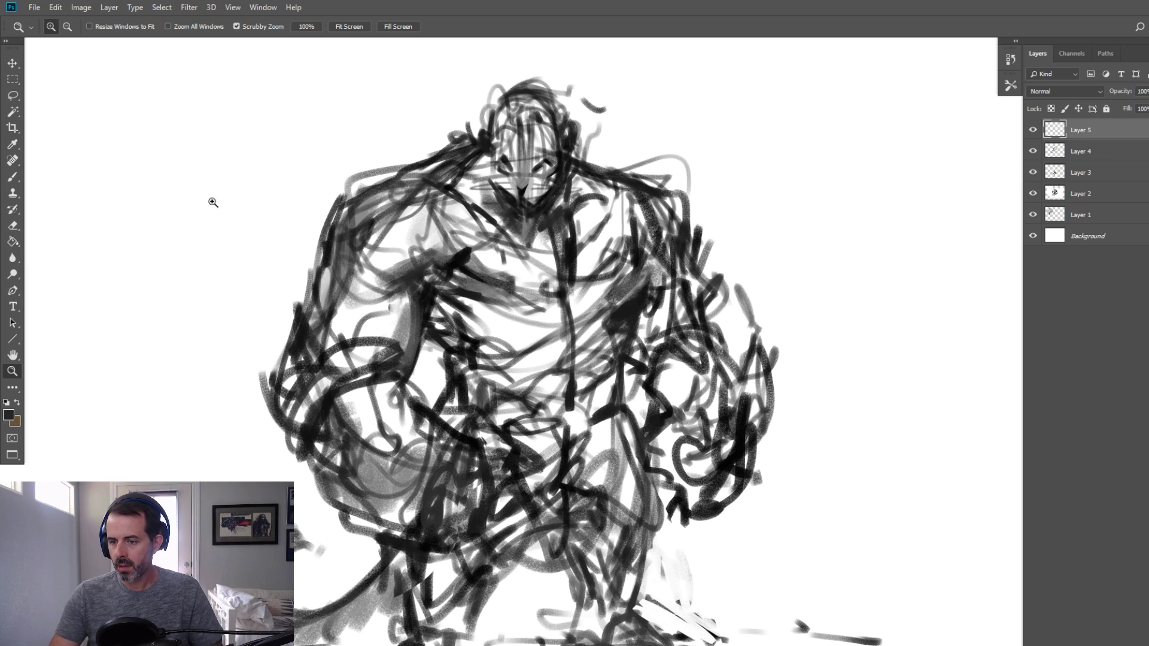
left_click(139, 344, "alt")
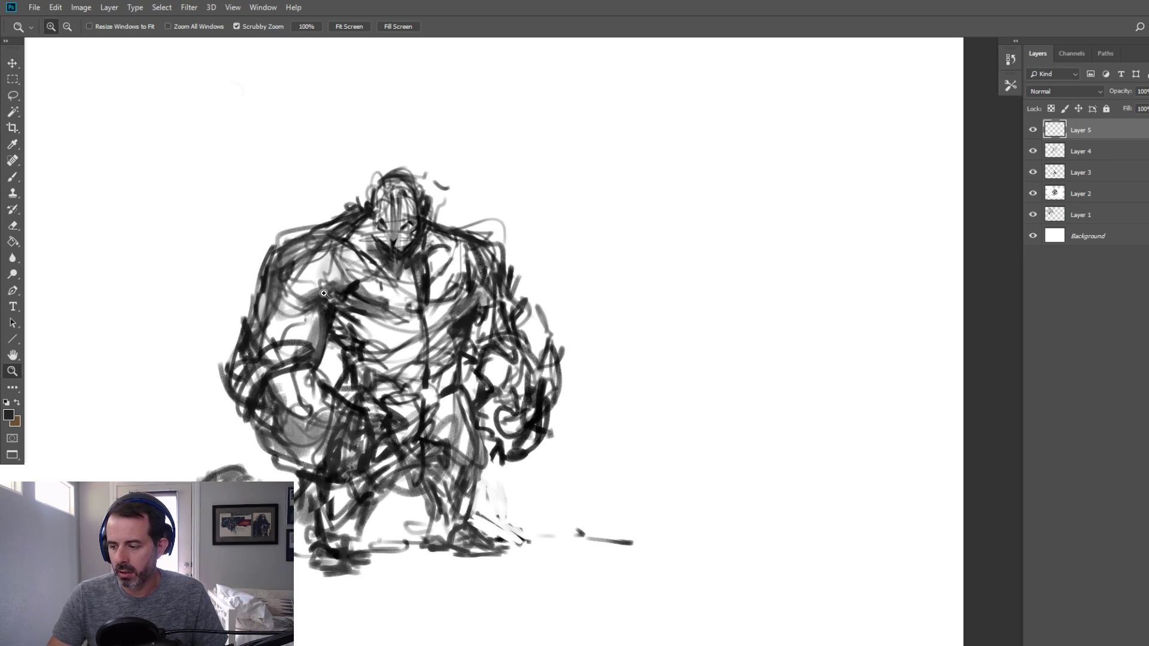
left_click(287, 308)
left_click_drag(278, 311, 299, 296)
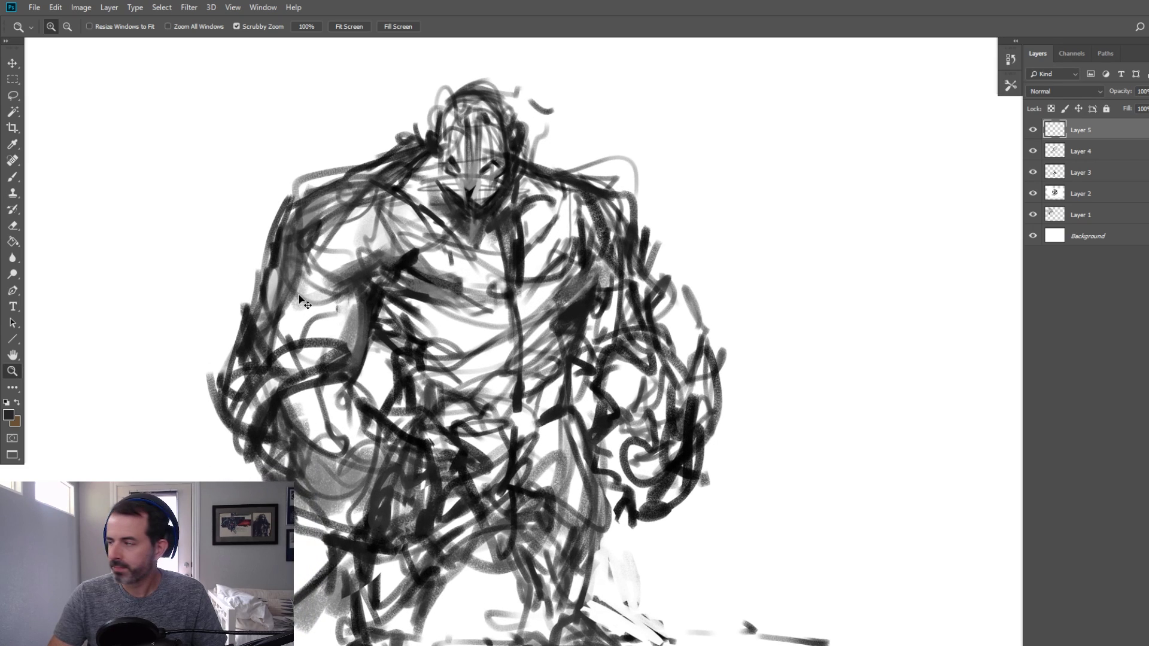
left_click(14, 242)
left_click(113, 229, "alt")
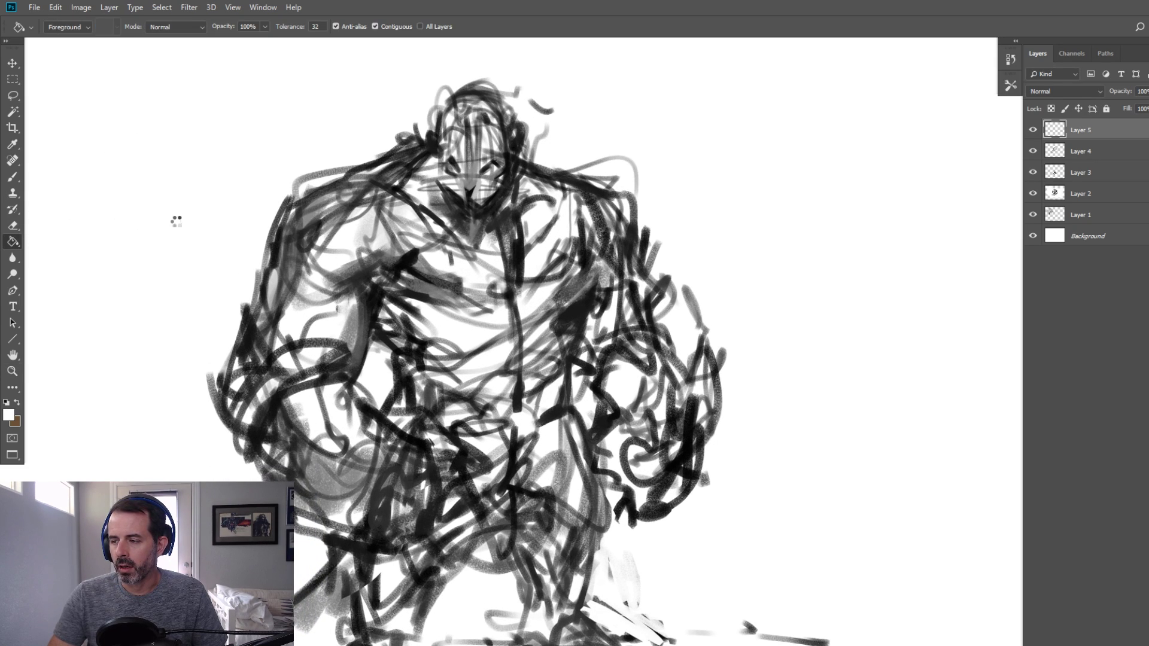
left_click(173, 227)
Lower the white layer's opacity to 54% to fade the sketch beneath
left_click(1148, 91)
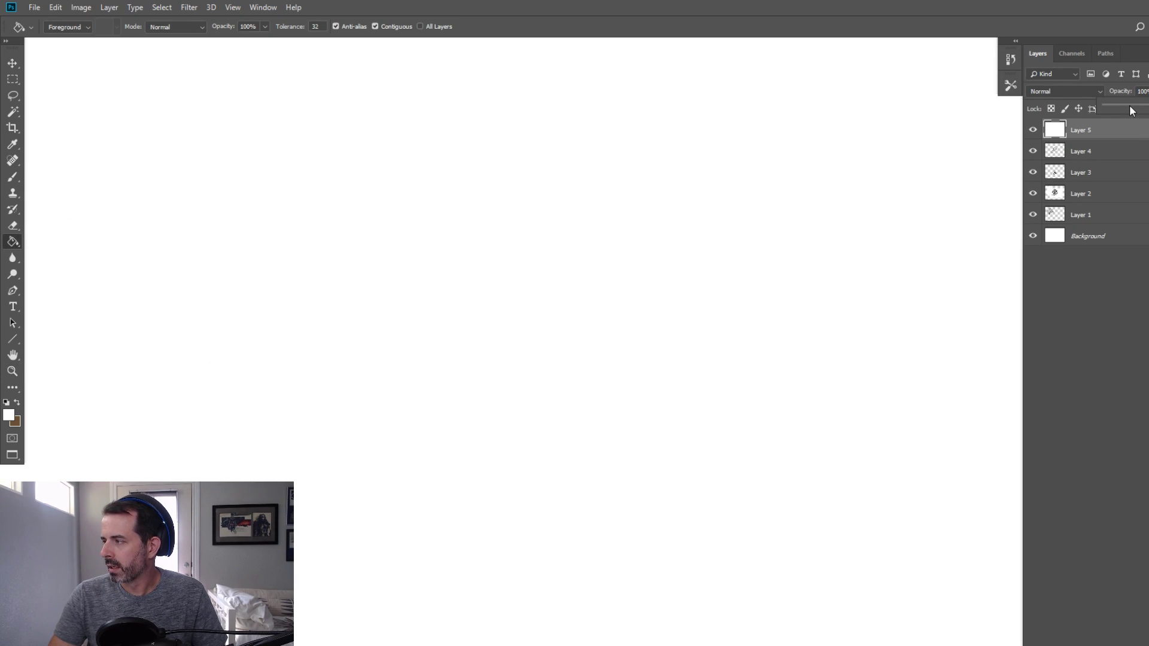
left_click(1130, 106)
left_click_drag(1129, 108, 1138, 108)
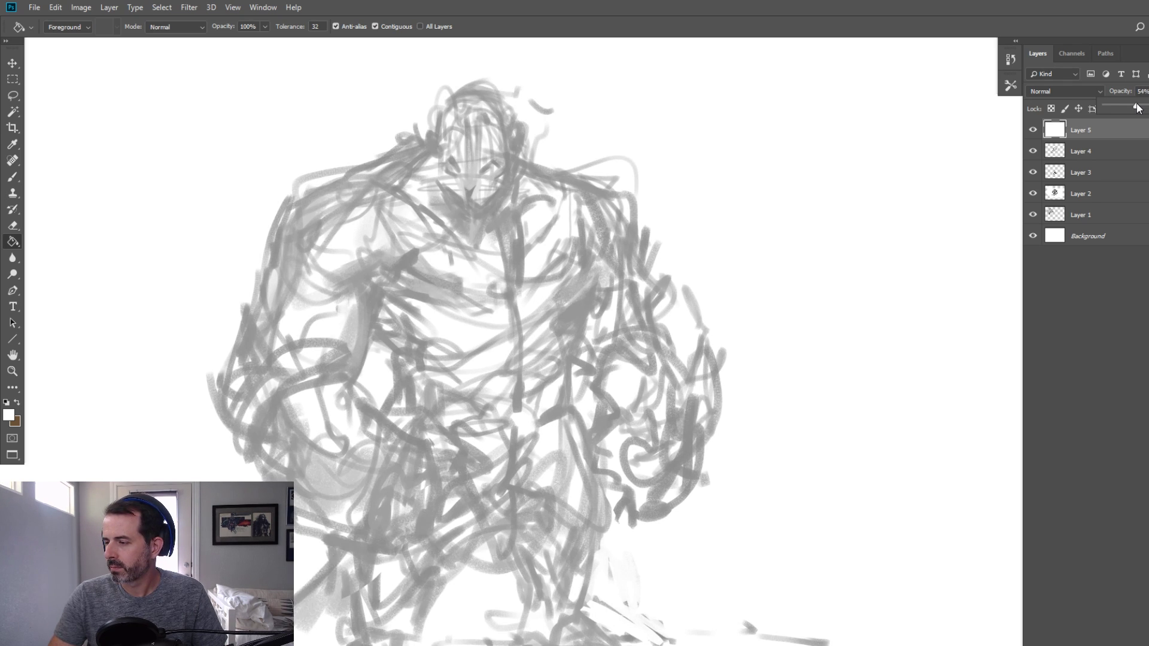
Create a new layer on top for clean linework and set the brush colour to black (000000)
key("ctrl+shift+alt+n")
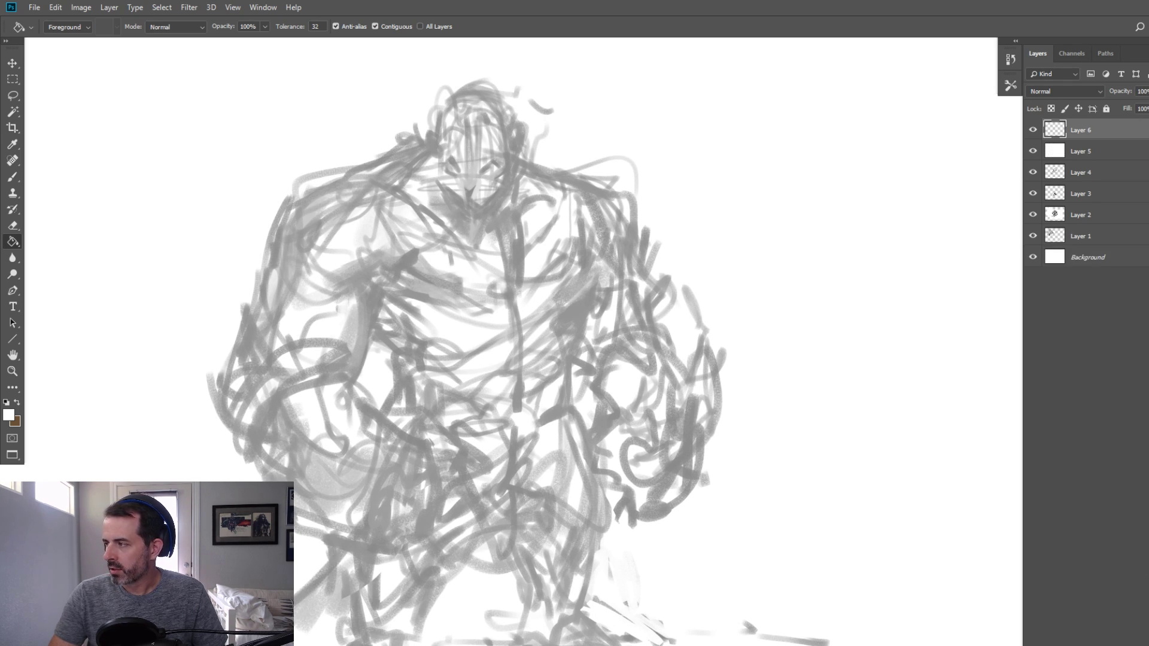
left_click(14, 177)
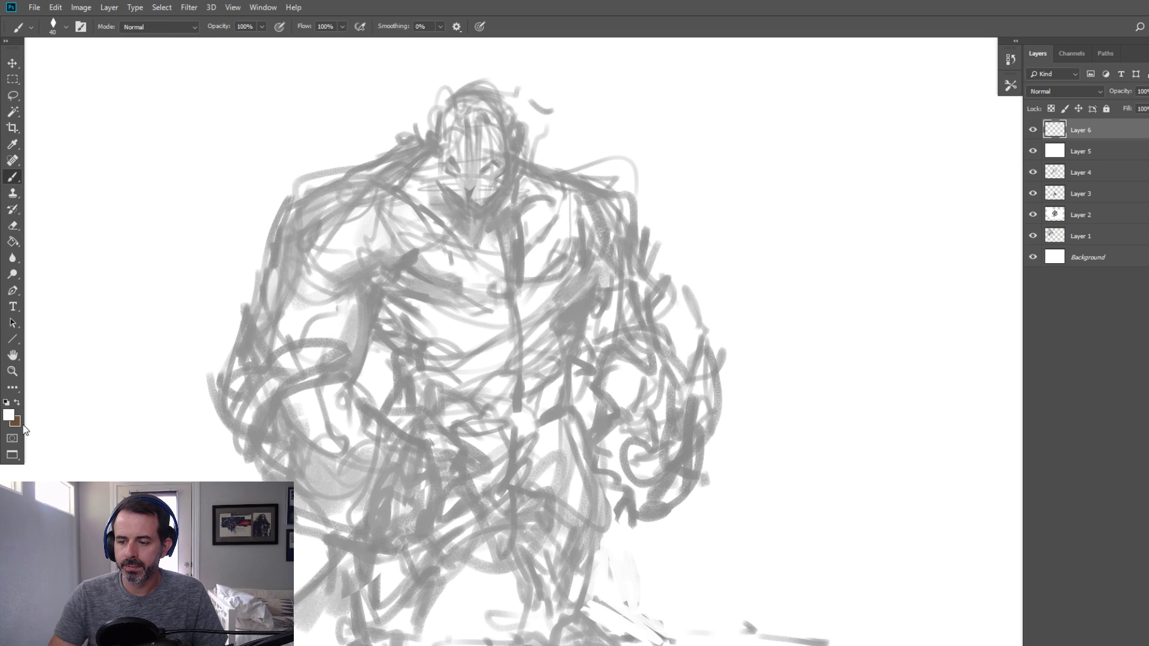
left_click(9, 413)
left_click(125, 530)
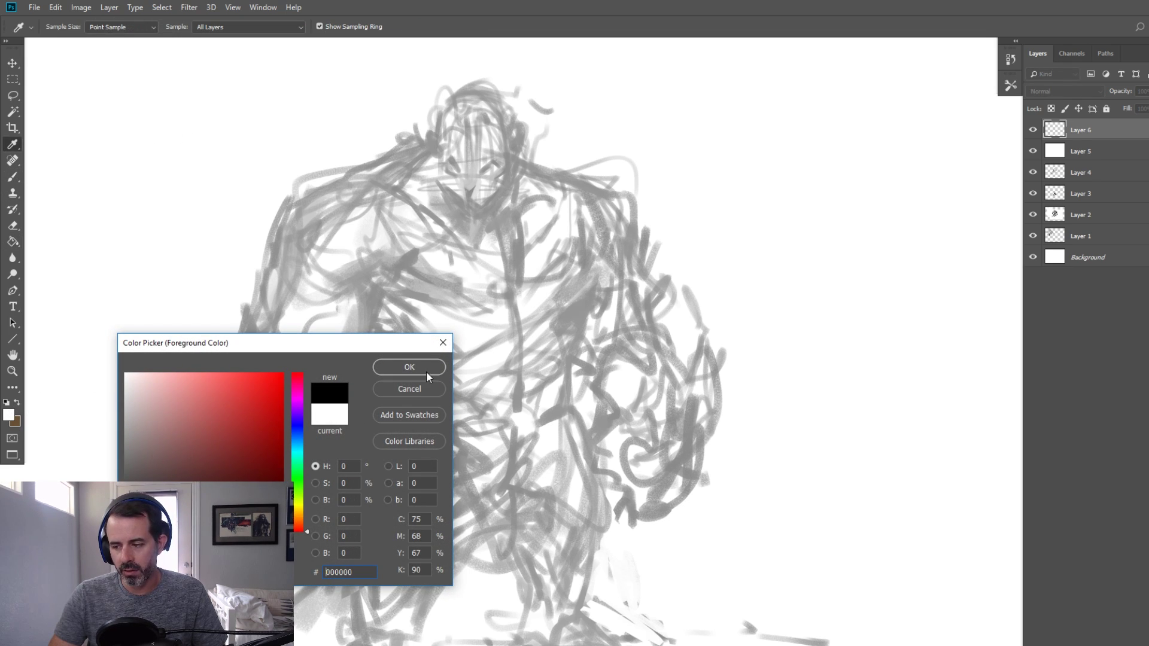
left_click(427, 371)
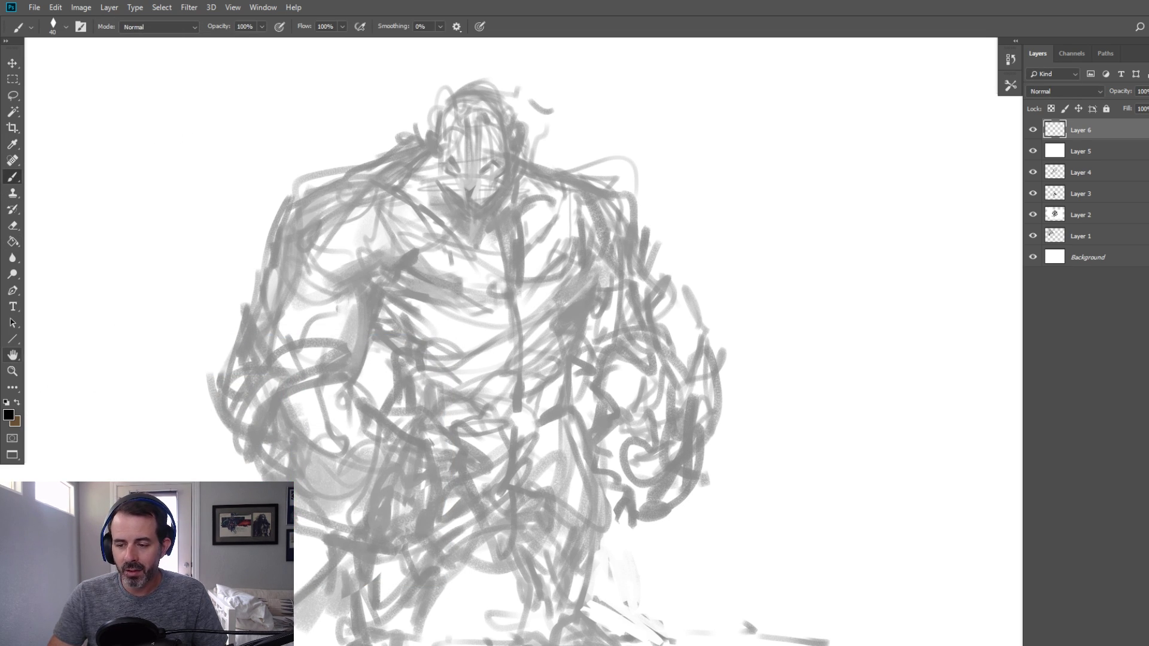
Outline both eyes over the faded head sketch with a fine 9 px brush
left_click(13, 372)
left_click(572, 162)
left_click_drag(452, 206, 530, 229)
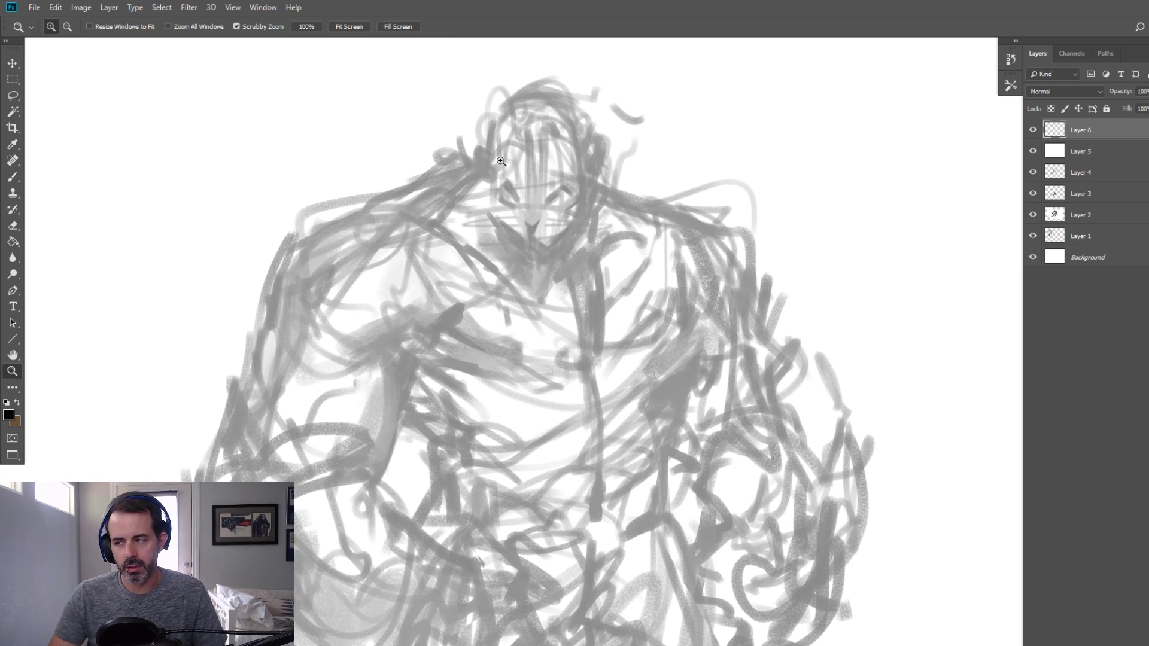
left_click(501, 161)
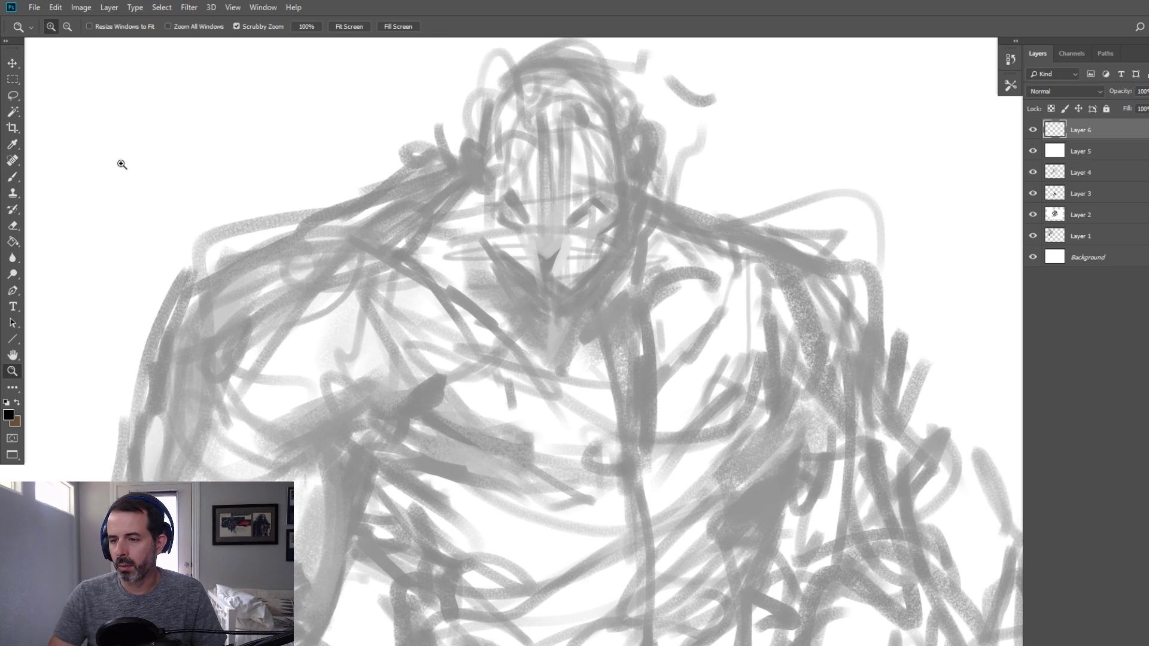
left_click(14, 177)
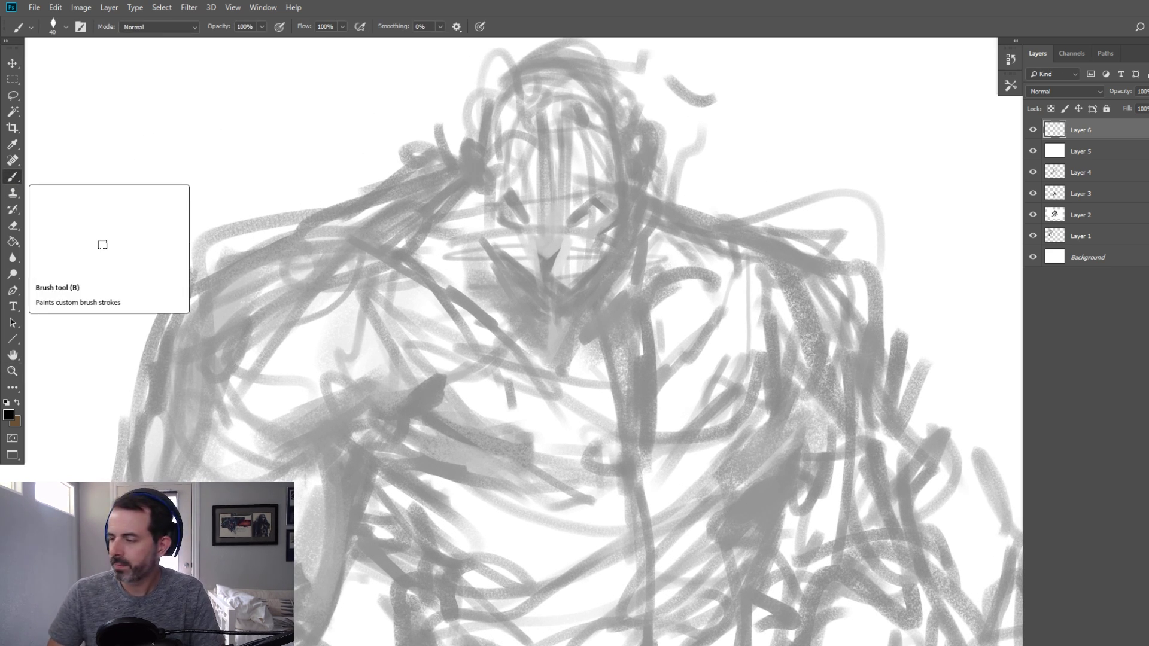
key("[")
key("[")
key("[")
key("[")
key("[")
key("[")
key("[")
key("[")
key("[")
key("[")
mouse_move(497, 205)
left_mouse_down()
mouse_move(514, 204)
mouse_move(523, 220)
mouse_move(498, 214)
mouse_move(531, 229)
left_mouse_up()
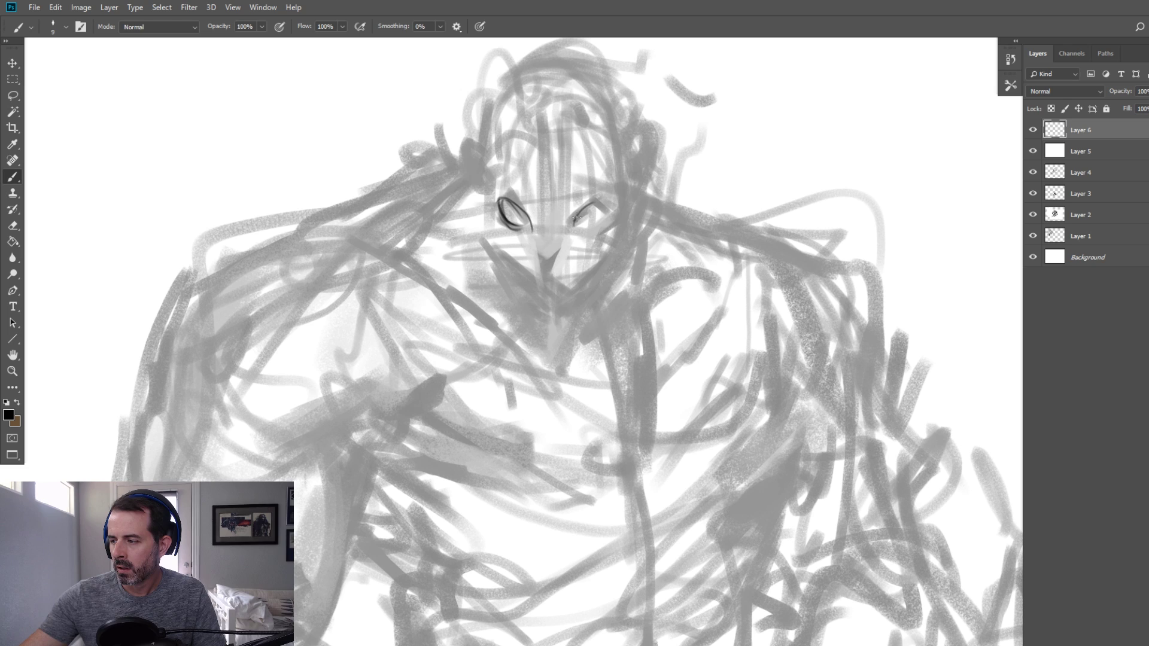
left_click_drag(606, 202, 577, 226)
Draw the V-shaped nose and thicken both eye outlines with a 10–15 px brush
key("bracketleft")
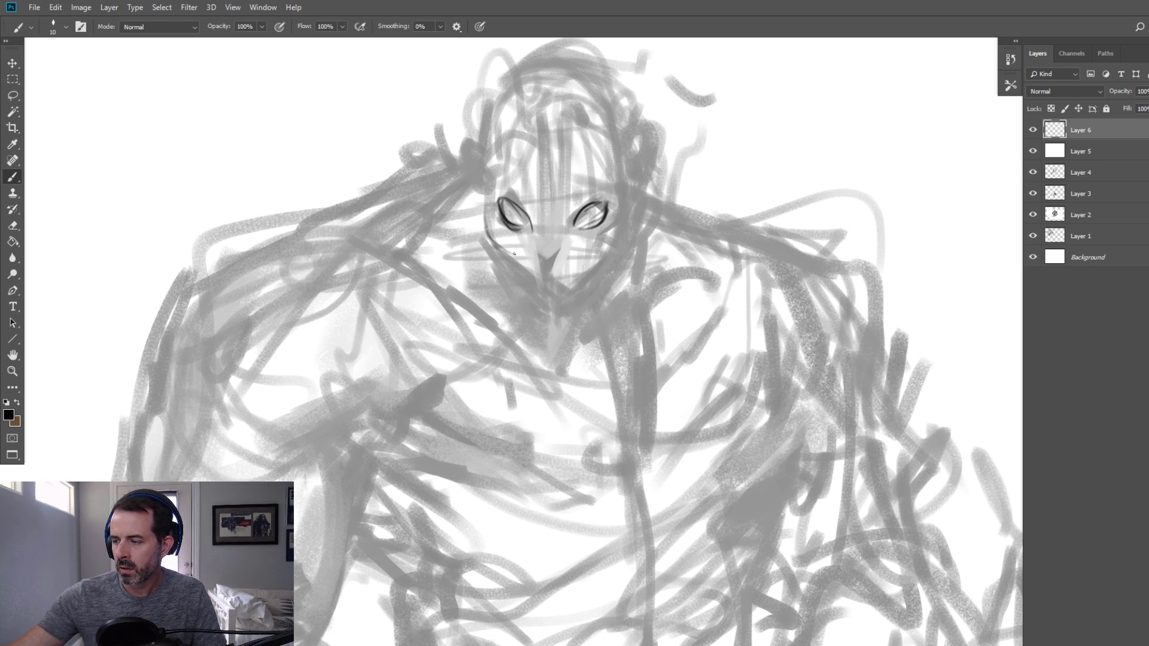
mouse_move(560, 252)
left_mouse_down()
mouse_move(534, 250)
mouse_move(555, 264)
left_mouse_up()
key("bracketright")
mouse_move(498, 200)
left_mouse_down()
mouse_move(524, 225)
mouse_move(501, 222)
left_mouse_up()
left_click_drag(608, 203, 574, 229)
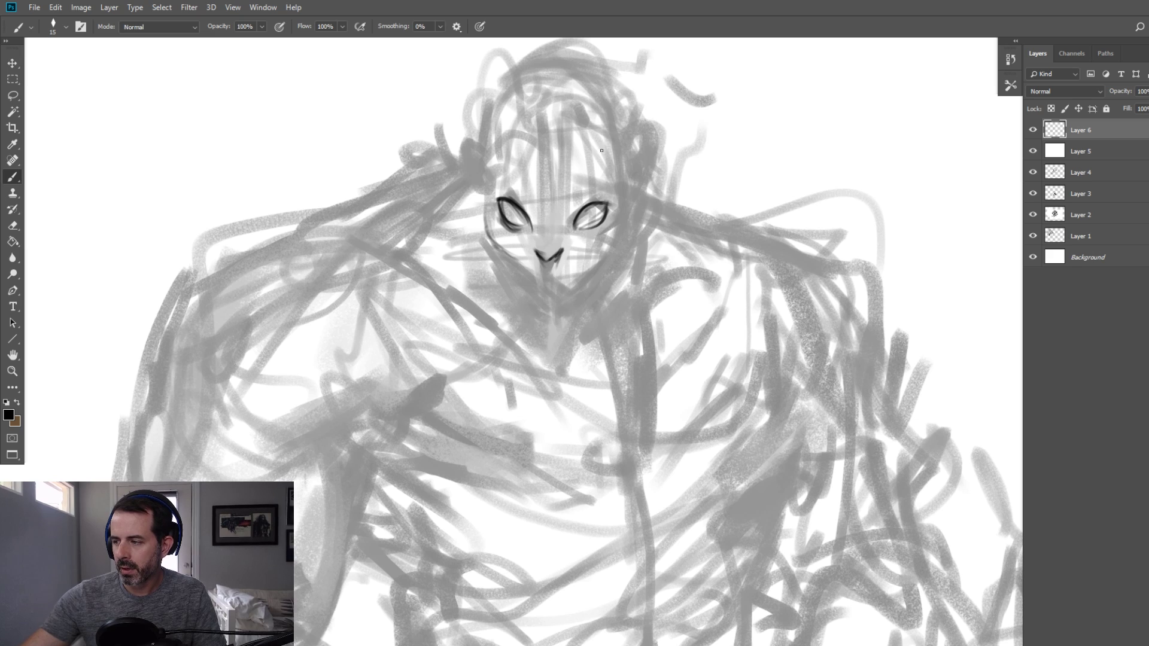
Draw the angry slanted brows above both eyes and start the cheek contours on both sides of the face
key("bracketright")
mouse_move(486, 183)
left_mouse_down()
mouse_move(543, 215)
mouse_move(518, 204)
mouse_move(539, 219)
left_mouse_up()
key("bracketright")
key("bracketleft")
key("bracketleft")
left_click_drag(613, 188, 561, 214)
key("bracketleft")
left_click_drag(489, 213, 489, 234)
key("bracketright")
left_click_drag(624, 236, 596, 263)
key("bracketright")
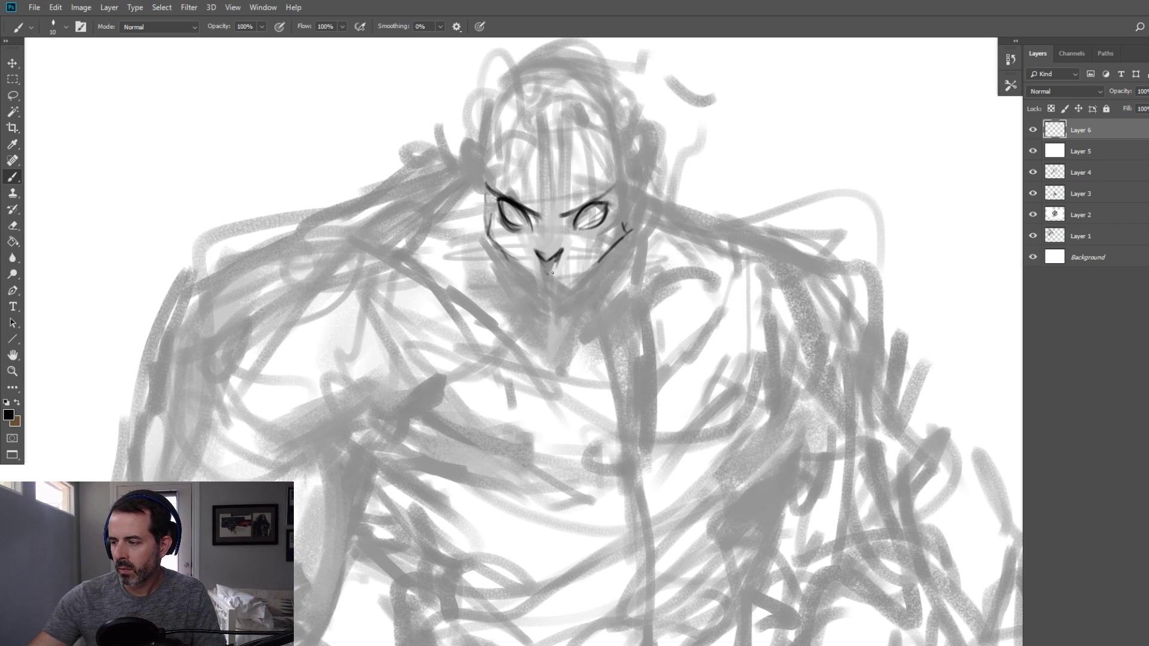
Draw the mouth and lower lip, and add the right side contour of the face
left_click_drag(544, 271, 531, 272)
key("bracketleft")
key("bracketright")
left_click_drag(627, 207, 623, 246)
key("bracketleft")
key("bracketleft")
Outline the rounded skull, the temples and sides of the head, and the flat chin line
mouse_move(491, 153)
left_mouse_down()
mouse_move(481, 183)
mouse_move(486, 147)
mouse_move(565, 66)
mouse_move(601, 90)
mouse_move(629, 133)
left_mouse_up()
left_click_drag(626, 79, 640, 151)
left_click_drag(468, 165, 473, 200)
mouse_move(482, 182)
left_mouse_down()
mouse_move(490, 239)
mouse_move(508, 266)
left_mouse_up()
left_click_drag(526, 313, 575, 315)
mouse_move(636, 184)
left_mouse_down()
mouse_move(609, 289)
mouse_move(591, 296)
left_mouse_up()
key("bracketright")
key("bracketright")
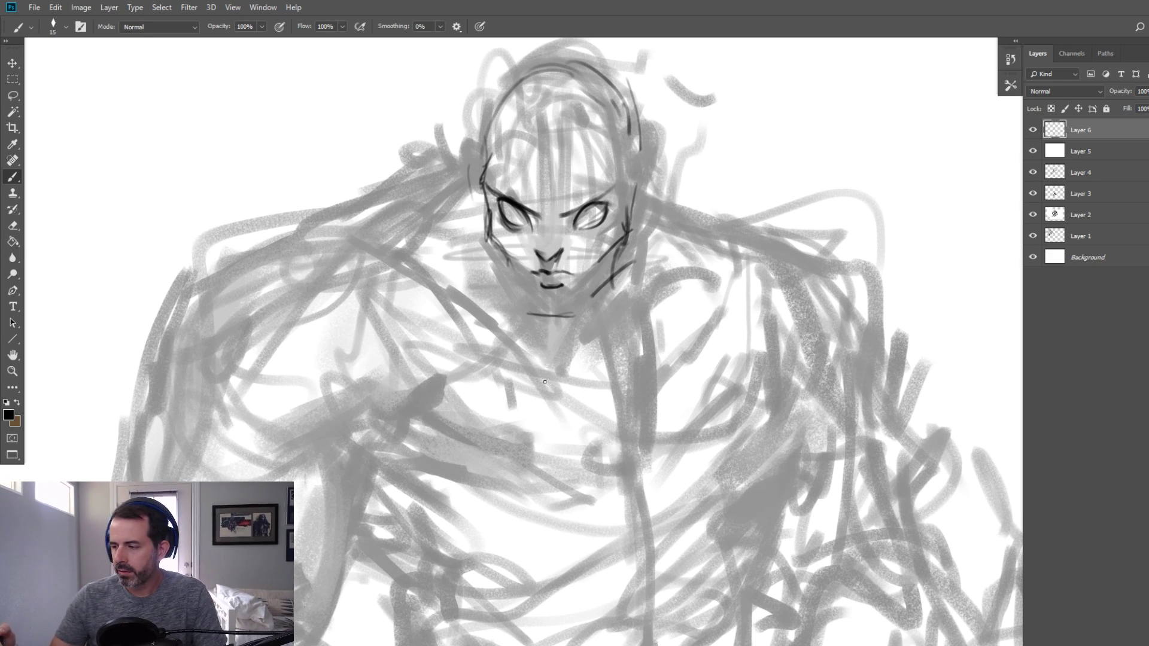
Define both sides of the jawline with darker strokes down to the corners of the chin
key("bracketleft")
key("bracketleft")
left_click_drag(500, 244, 526, 298)
mouse_move(497, 241)
left_mouse_down()
mouse_move(498, 264)
mouse_move(523, 291)
left_mouse_up()
left_click_drag(527, 304, 527, 314)
left_click_drag(618, 269, 589, 298)
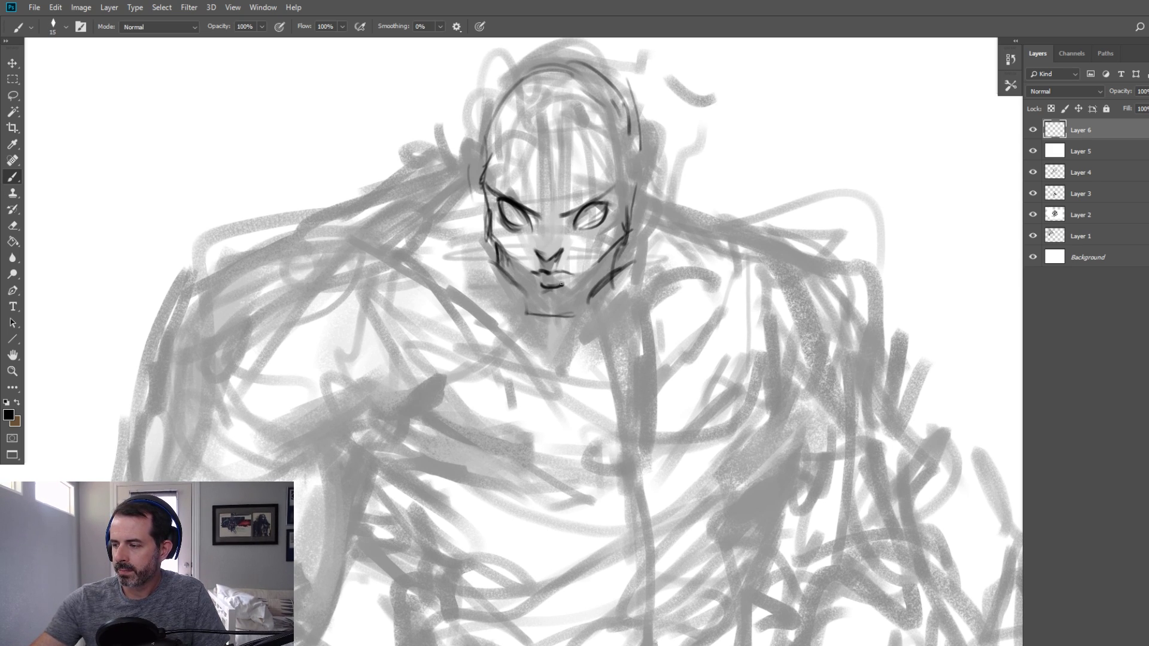
left_click_drag(522, 287, 527, 312)
key("bracketright")
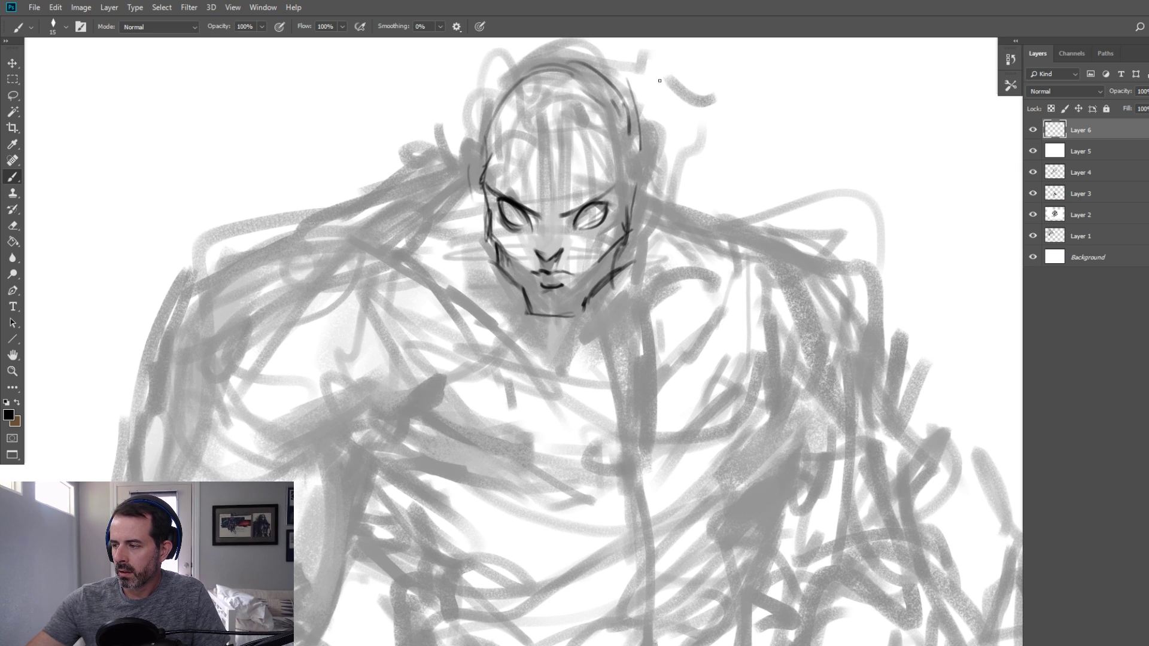
Darken the right corner of the chin and the left brow, and add creases between the brows and beneath the left eye
left_click_drag(591, 292, 578, 319)
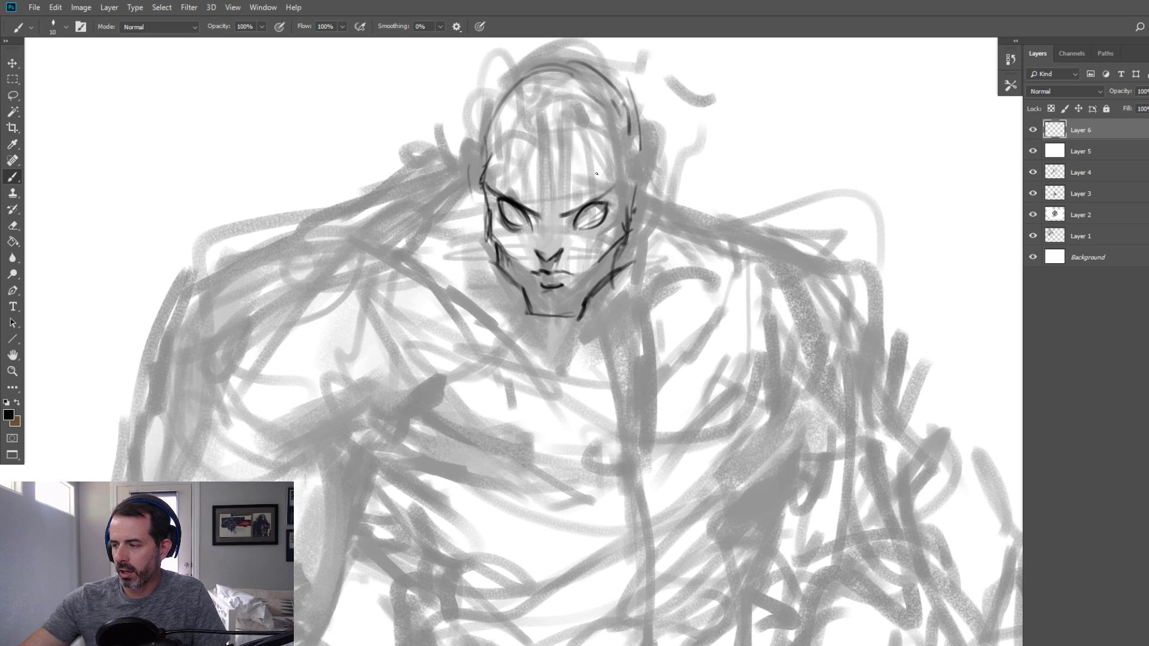
left_click_drag(499, 201, 520, 211)
key("bracketleft")
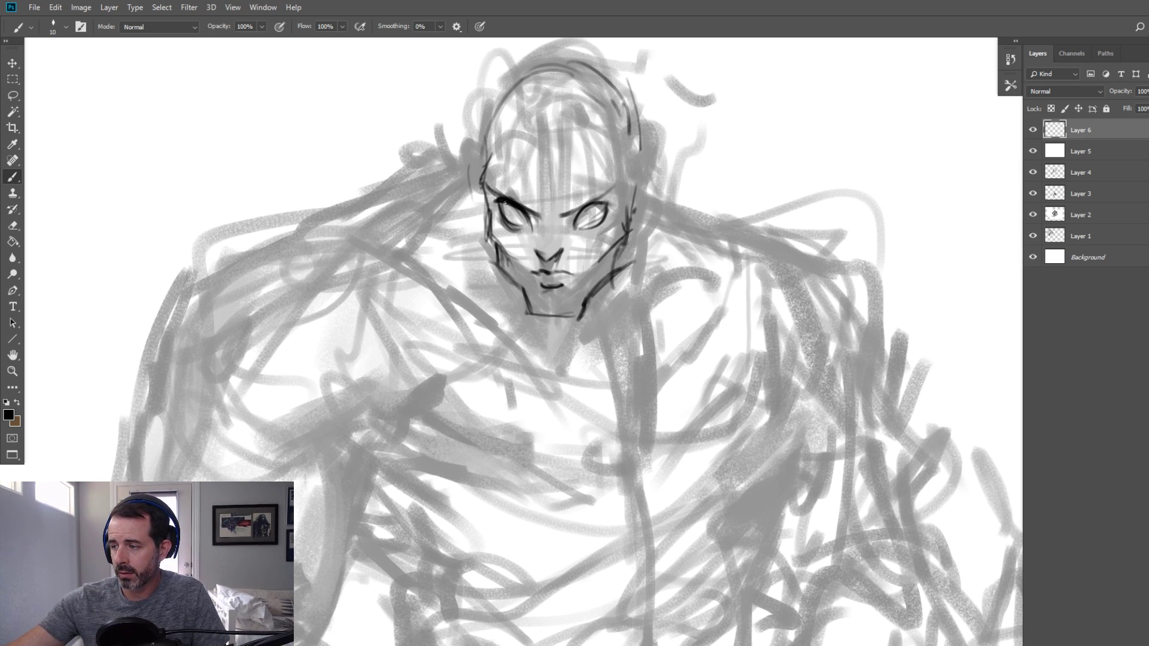
key("bracketright")
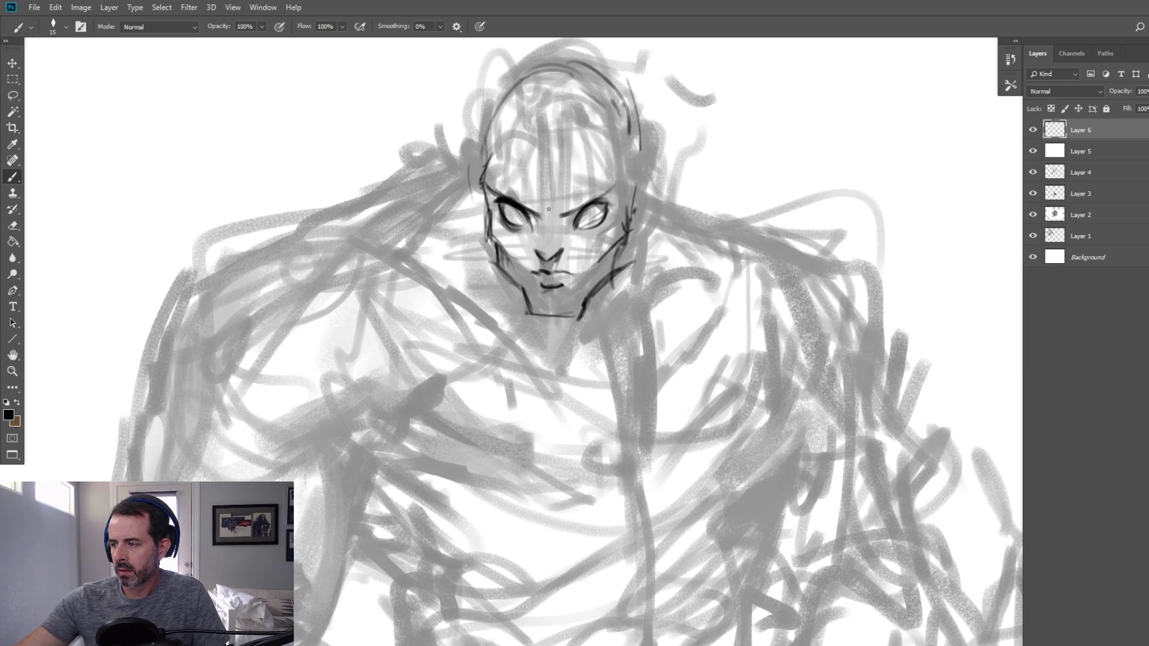
left_click_drag(550, 202, 543, 223)
key("bracketright")
key("bracketleft")
key("bracketright")
mouse_move(504, 224)
left_mouse_down()
mouse_move(515, 236)
mouse_move(528, 230)
left_mouse_up()
Strengthen the left side of the skull and sketch a curved contour across the upper forehead
key("bracketright")
mouse_move(490, 164)
left_mouse_down()
mouse_move(481, 189)
mouse_move(486, 115)
left_mouse_up()
mouse_move(499, 127)
left_mouse_down()
mouse_move(537, 80)
mouse_move(572, 75)
left_mouse_up()
mouse_move(517, 122)
left_mouse_down()
mouse_move(582, 113)
mouse_move(644, 132)
left_mouse_up()
Sketch tall pointed ears on both sides of the head
left_click_drag(643, 193, 660, 156)
left_click_drag(643, 168, 683, 125)
key("bracketright")
mouse_move(457, 103)
left_mouse_down()
mouse_move(464, 150)
mouse_move(472, 98)
mouse_move(483, 197)
mouse_move(464, 152)
left_mouse_up()
mouse_move(667, 114)
left_mouse_down()
mouse_move(645, 200)
mouse_move(652, 174)
left_mouse_up()
left_click_drag(651, 111, 681, 90)
left_click_drag(639, 156, 679, 87)
left_click_drag(470, 101, 484, 118)
left_click_drag(658, 105, 673, 90)
Reinforce the outer and lower contours of both pointed ears with thicker strokes
mouse_move(682, 81)
left_mouse_down()
mouse_move(676, 152)
mouse_move(662, 153)
mouse_move(636, 209)
mouse_move(639, 170)
mouse_move(648, 191)
mouse_move(628, 233)
left_mouse_up()
key("bracketright")
mouse_move(667, 125)
left_mouse_down()
mouse_move(671, 180)
mouse_move(637, 225)
left_mouse_up()
key("bracketleft")
left_click_drag(478, 146, 487, 209)
left_click_drag(466, 169, 479, 204)
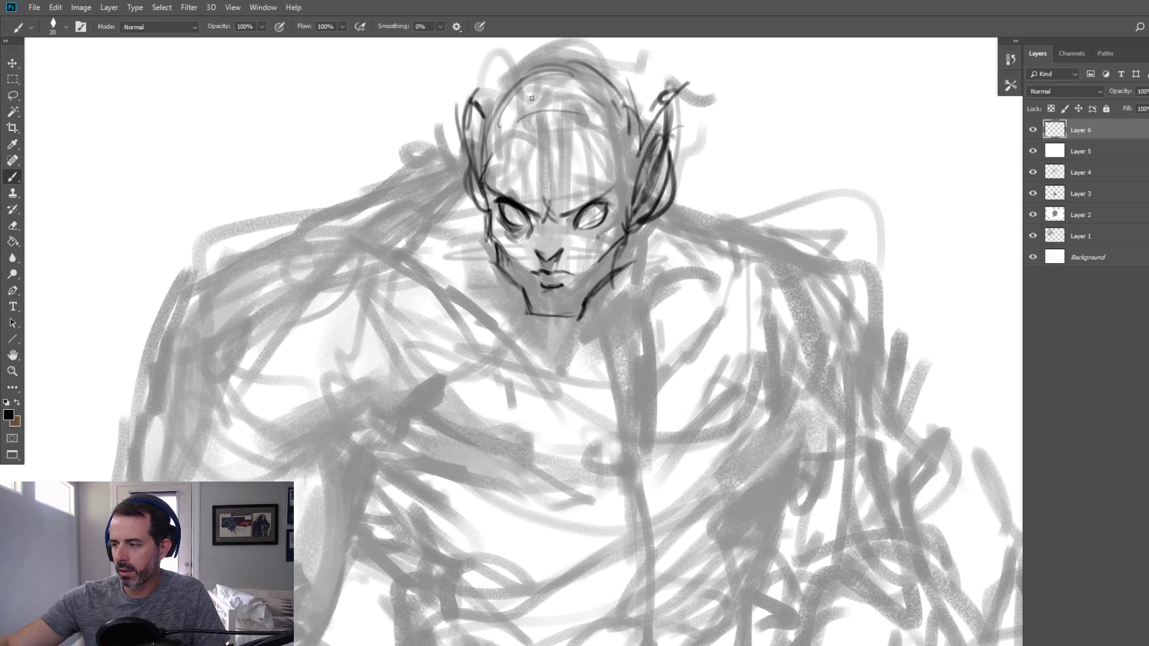
Add irises inside both eyes and a small spot on the upper forehead
left_click_drag(524, 87, 534, 99)
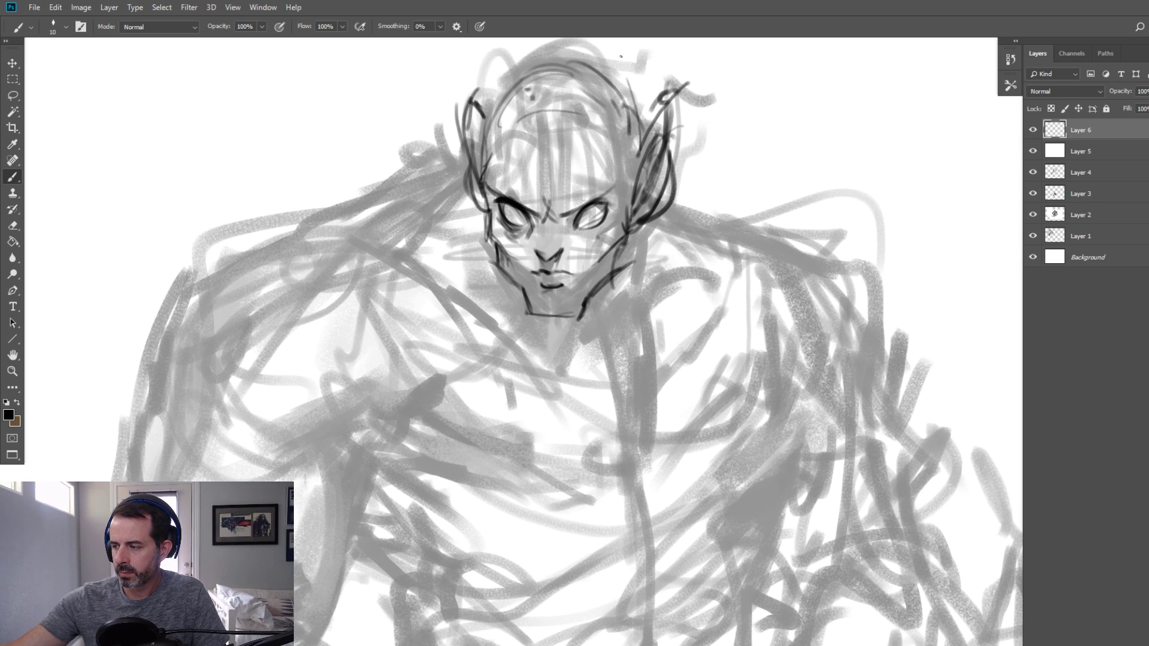
key("bracketleft")
mouse_move(519, 214)
left_mouse_down()
mouse_move(507, 207)
mouse_move(522, 218)
mouse_move(595, 207)
mouse_move(591, 217)
left_mouse_up()
key("bracketright")
left_click_drag(596, 207, 590, 217)
key("bracketright")
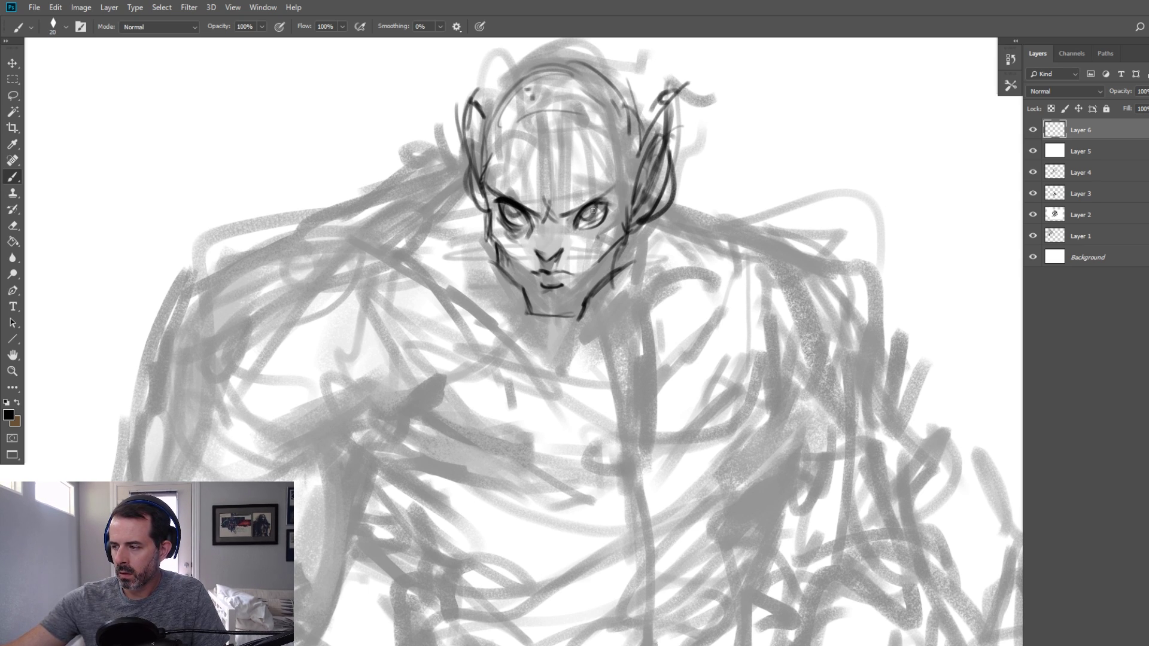
Add short lines along the bridge of the nose and reinforce the jaw contours down toward the neck
key("bracketleft")
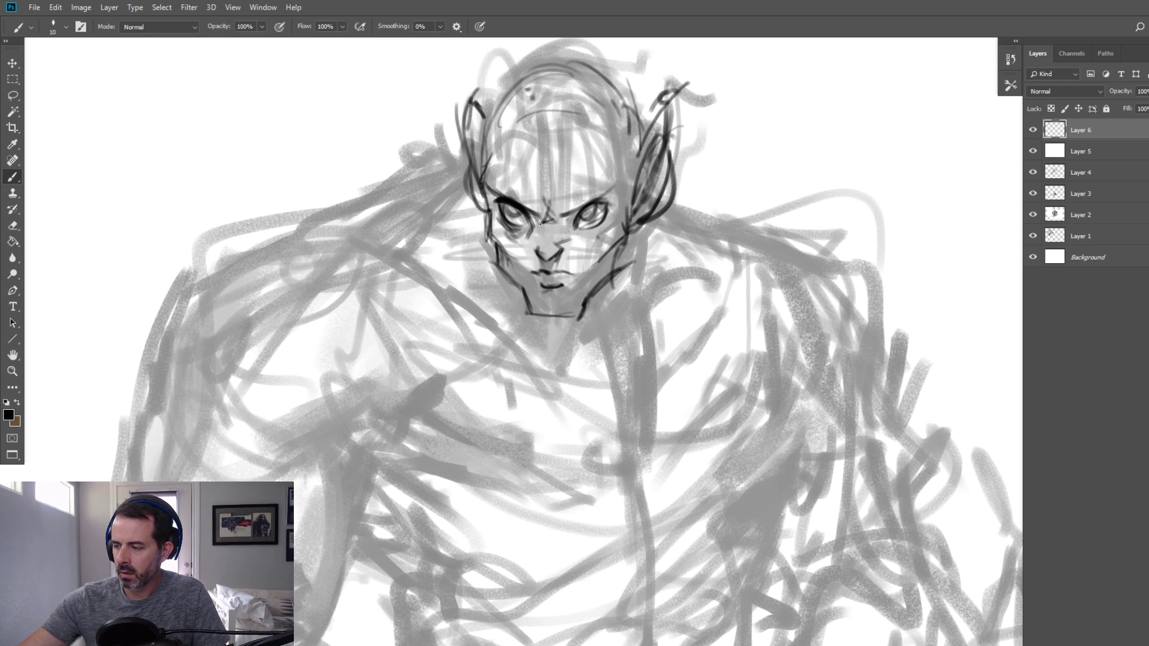
left_click_drag(542, 213, 539, 229)
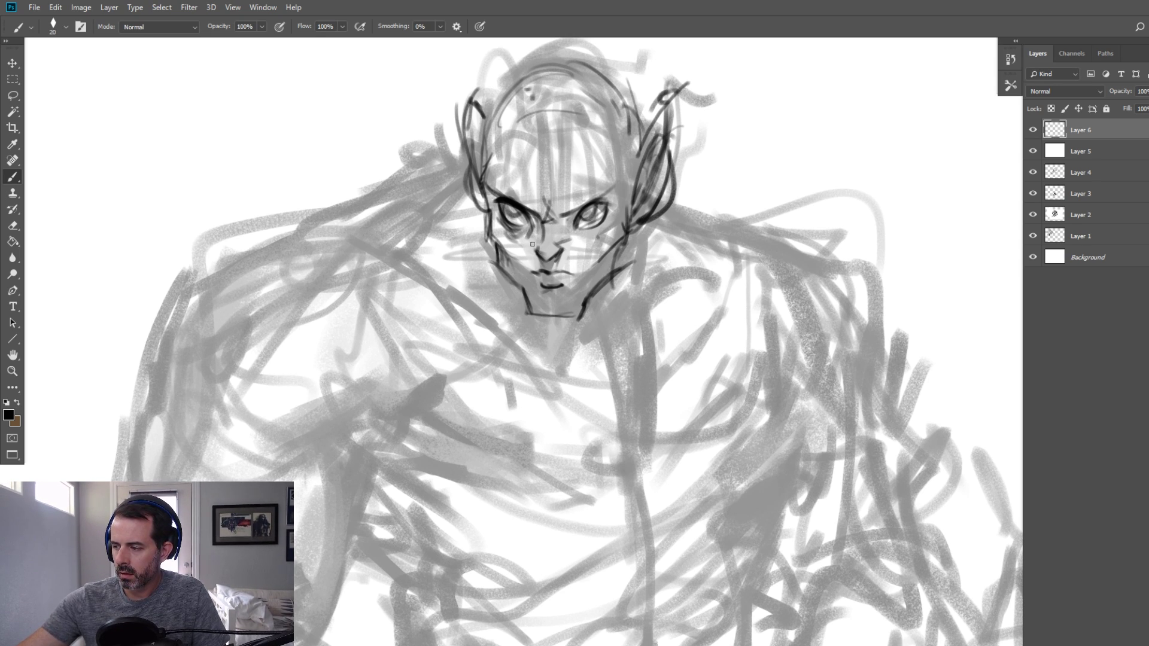
key("bracketleft")
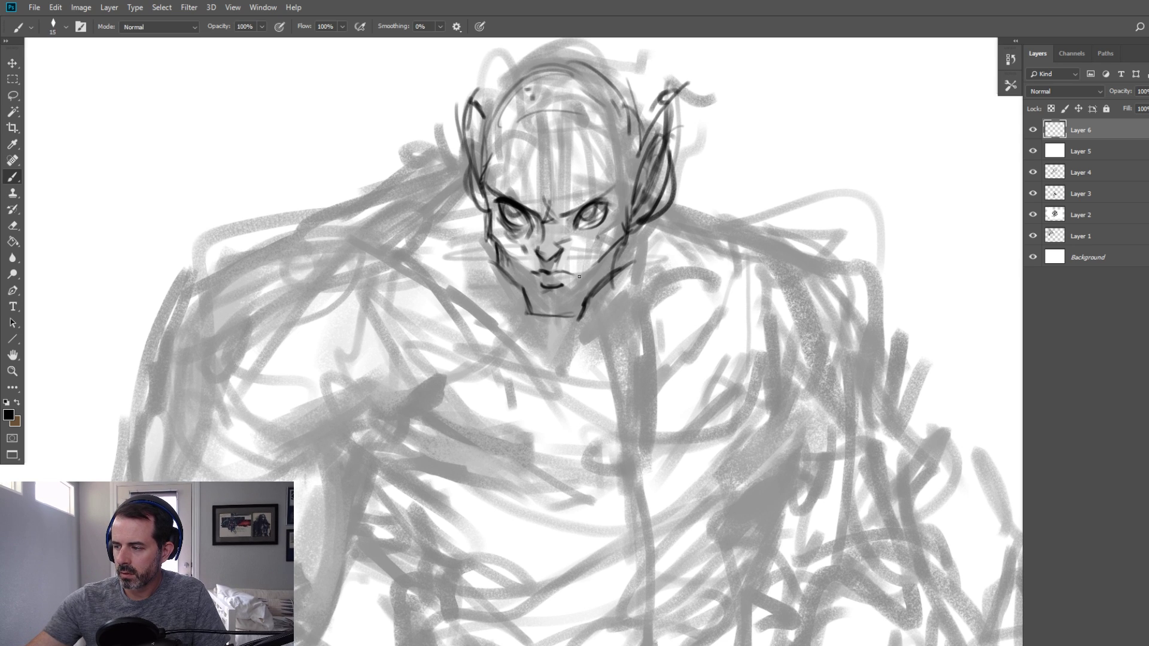
key("bracketleft")
left_click_drag(489, 266, 537, 306)
left_click_drag(629, 231, 570, 344)
Draw the sloping neck and trapezius lines from below the left ear toward the left shoulder
key("bracketright")
left_click_drag(472, 160, 373, 231)
mouse_move(439, 200)
left_mouse_down()
mouse_move(347, 229)
mouse_move(417, 233)
mouse_move(473, 207)
left_mouse_up()
mouse_move(359, 245)
left_mouse_down()
mouse_move(477, 187)
mouse_move(529, 132)
left_mouse_up()
key("bracketright")
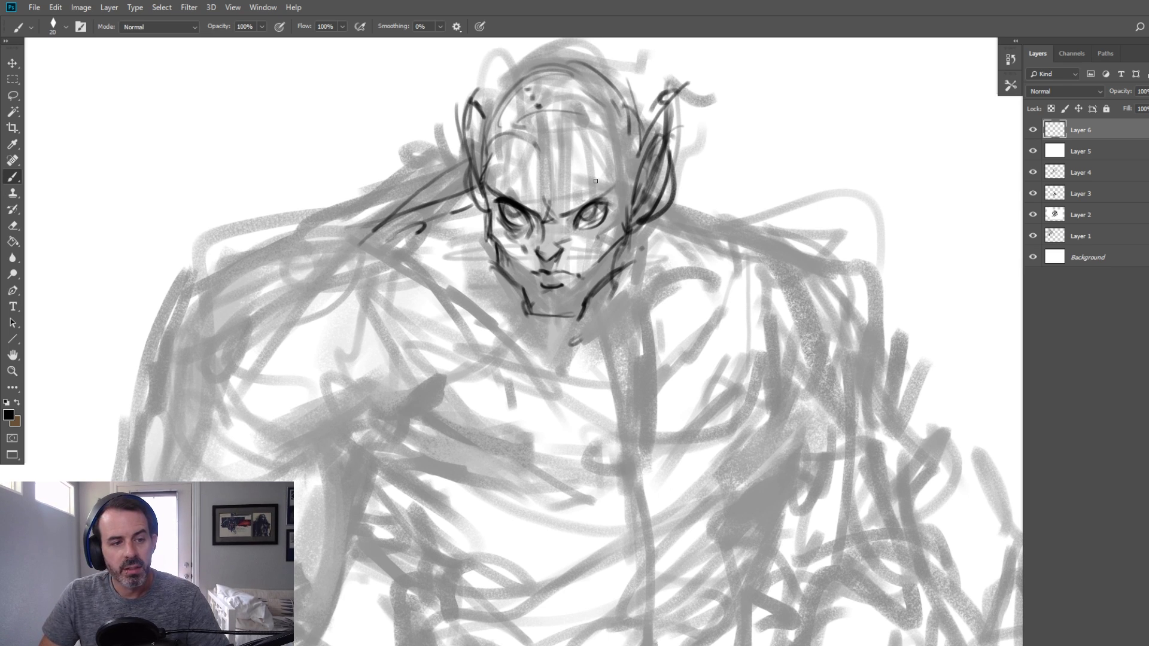
Draw the right trapezius slope, both collarbones and the rounded top of the left shoulder
left_click_drag(579, 171, 542, 173)
left_click_drag(634, 197, 736, 274)
left_click_drag(445, 171, 304, 251)
left_click_drag(370, 263, 420, 303)
mouse_move(196, 294)
left_mouse_down()
mouse_move(317, 257)
mouse_move(423, 288)
mouse_move(507, 343)
left_mouse_up()
left_click_drag(593, 294, 733, 274)
left_click_drag(725, 278, 685, 220)
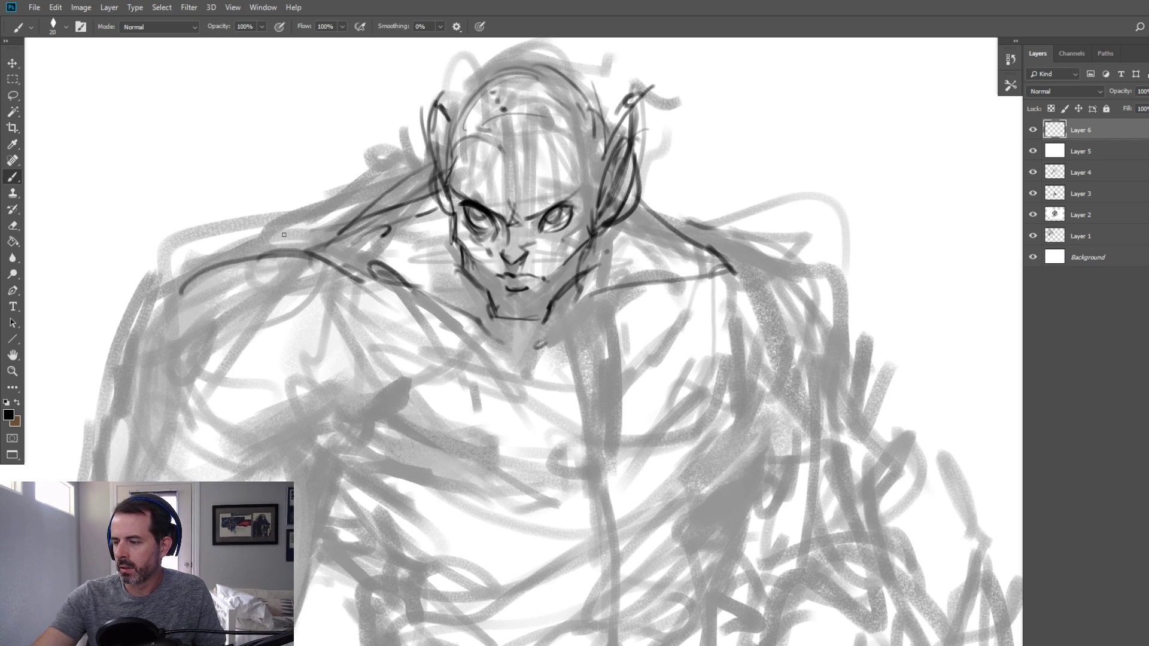
Reinforce the trapezius slopes on both sides of the neck with darker lines
left_click_drag(261, 256, 408, 181)
left_click_drag(333, 235, 434, 197)
left_click_drag(652, 197, 755, 277)
Darken both jawlines, the angry brows and the top of the skull, and add a curved forehead crease
left_click_drag(446, 233, 481, 295)
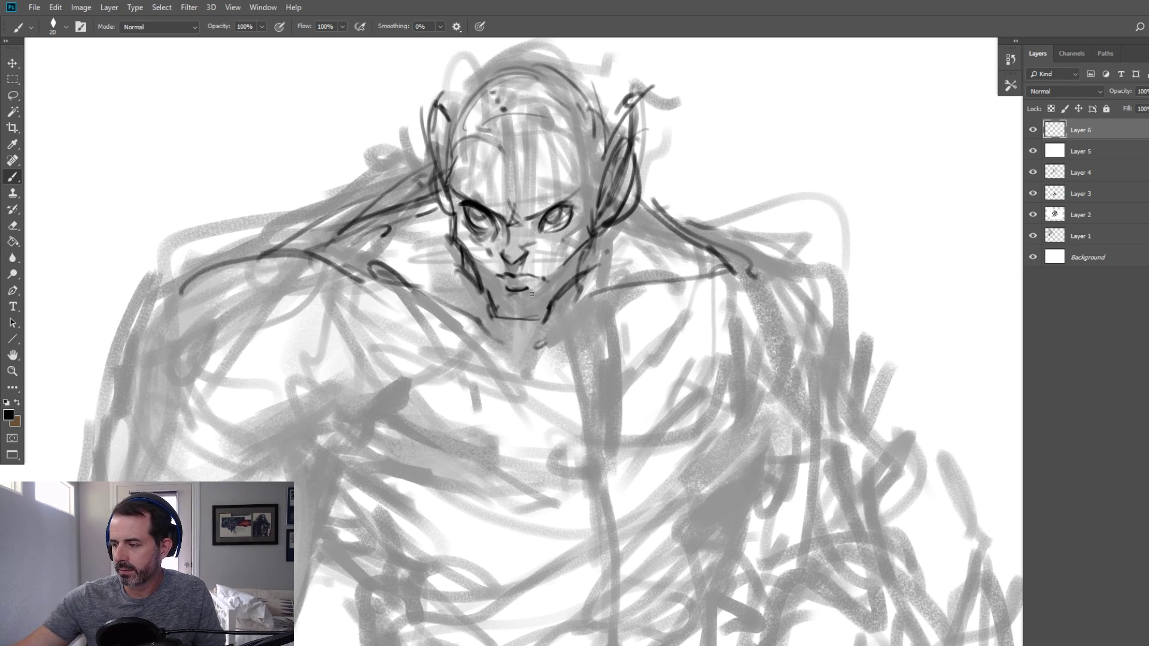
left_click_drag(570, 293, 548, 324)
left_click_drag(592, 276, 538, 320)
mouse_move(454, 196)
left_mouse_down()
mouse_move(531, 224)
mouse_move(583, 196)
left_mouse_up()
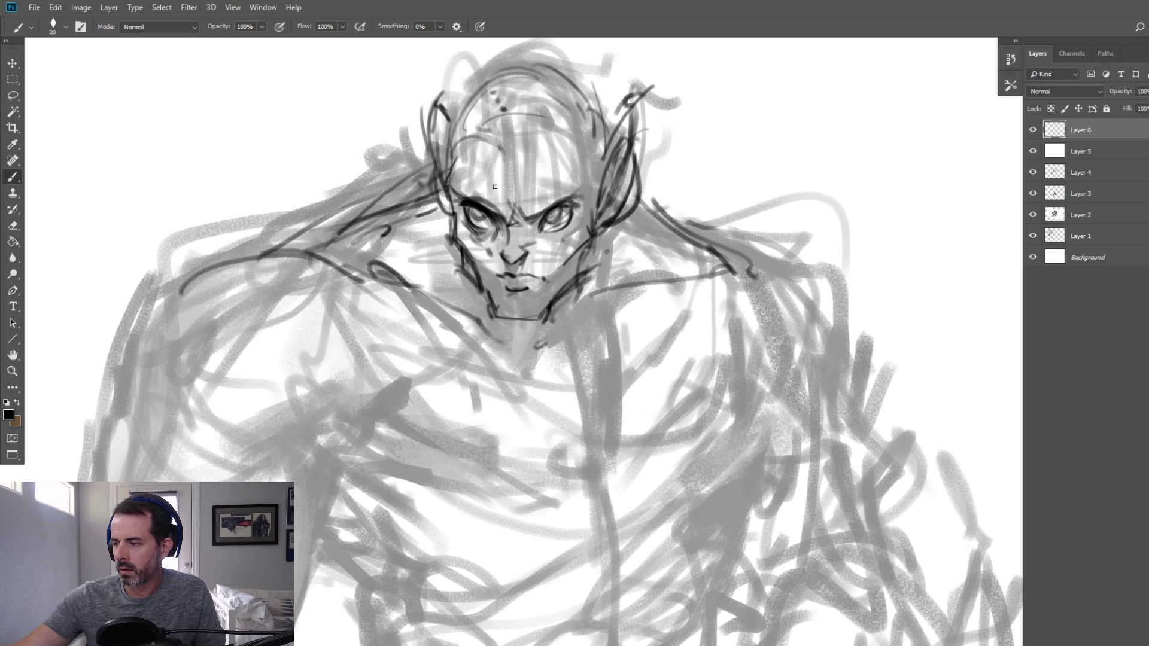
left_click_drag(443, 167, 505, 180)
mouse_move(460, 128)
left_mouse_down()
mouse_move(476, 92)
mouse_move(595, 103)
left_mouse_up()
Draw the sternum line, the left armpit creases and the lower edge of the left pectoral
left_click_drag(571, 317, 586, 479)
left_click_drag(308, 434, 401, 400)
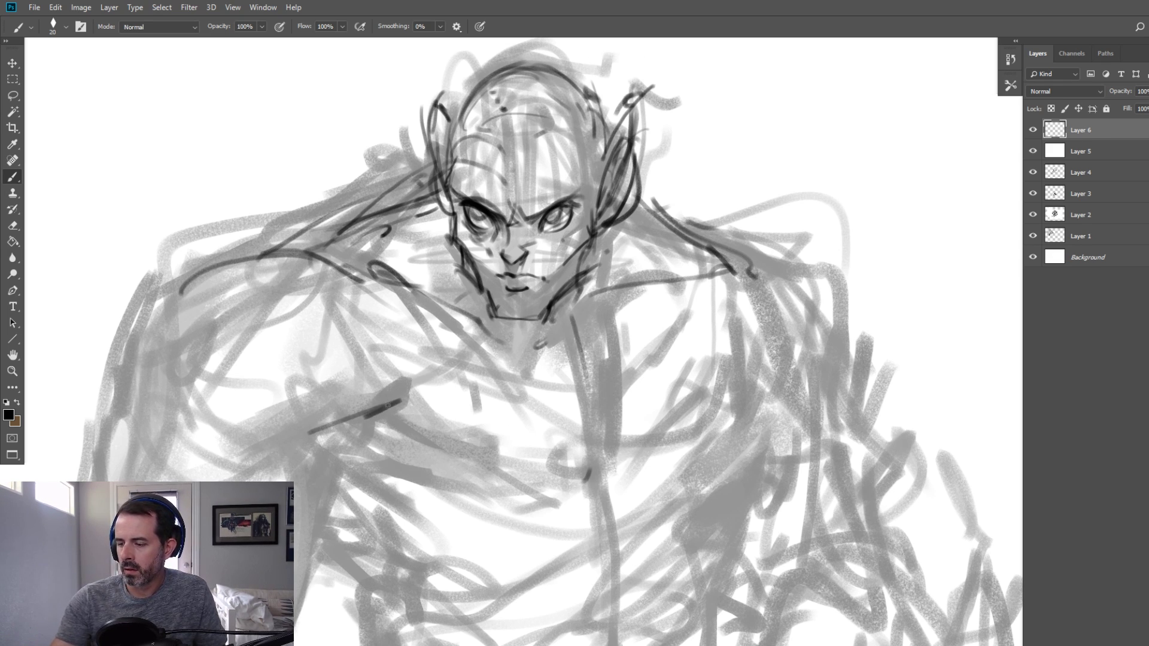
left_click_drag(260, 468, 392, 402)
left_click_drag(340, 446, 380, 434)
left_click_drag(353, 475, 560, 496)
left_click_drag(326, 455, 478, 491)
left_click_drag(529, 493, 585, 467)
mouse_move(565, 353)
left_mouse_down()
mouse_move(574, 499)
mouse_move(559, 367)
left_mouse_up()
Outline the lower and outer edges of the right pectoral
mouse_move(583, 431)
left_mouse_down()
mouse_move(586, 469)
mouse_move(603, 489)
mouse_move(740, 411)
left_mouse_up()
left_click_drag(717, 296, 738, 368)
left_click_drag(705, 457, 724, 439)
left_click_drag(740, 377, 757, 422)
Draw the outer contours of both shoulders down to the upper arms and add a short mark beneath the left armpit
left_click_drag(171, 290, 144, 353)
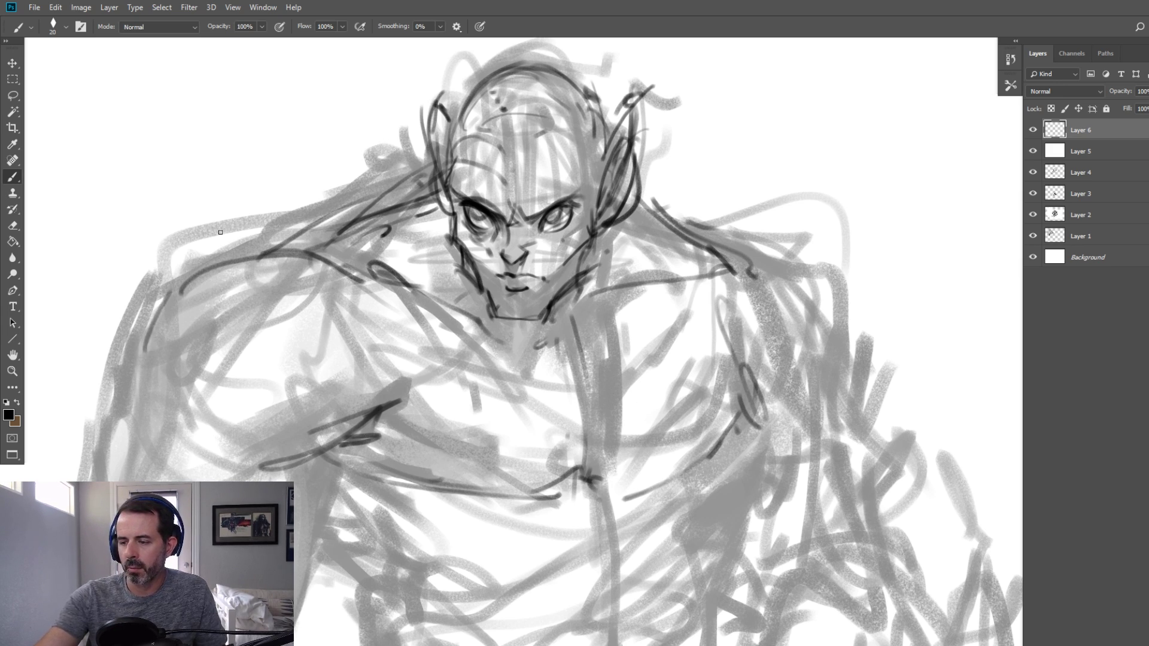
left_click_drag(242, 210, 107, 440)
mouse_move(715, 246)
left_mouse_down()
mouse_move(768, 272)
mouse_move(779, 245)
mouse_move(850, 344)
left_mouse_up()
left_click_drag(879, 419, 879, 455)
left_click_drag(867, 413, 815, 462)
left_click_drag(341, 459, 314, 477)
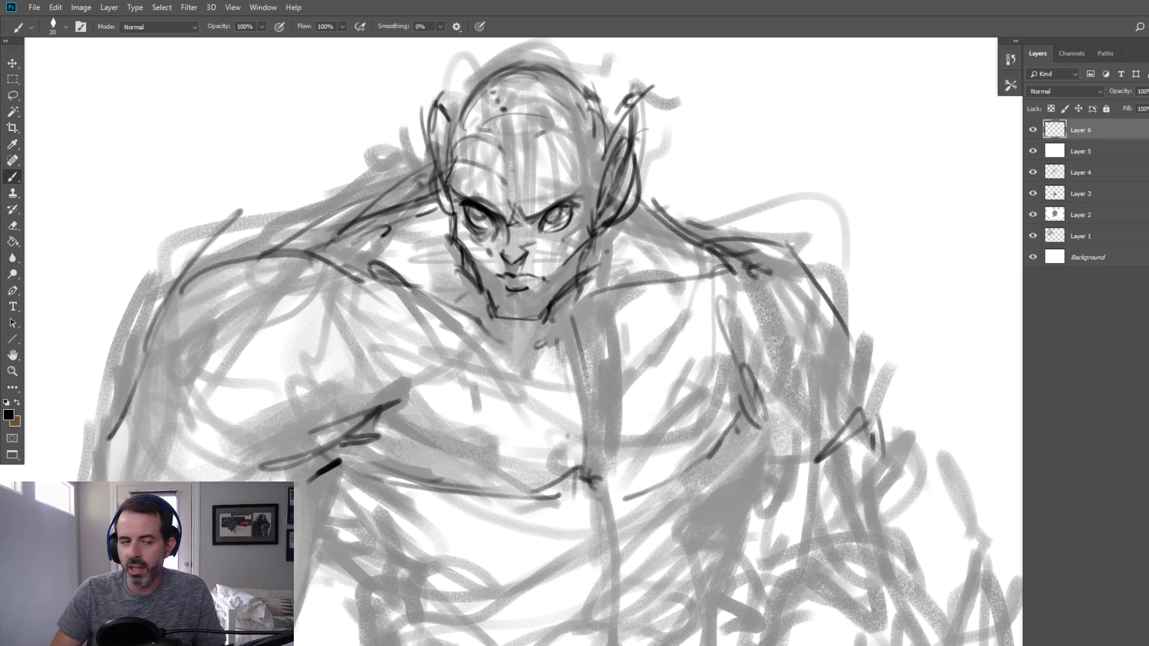
Zoom out from the figure and flip the canvas horizontally
left_click_drag(409, 295, 426, 289)
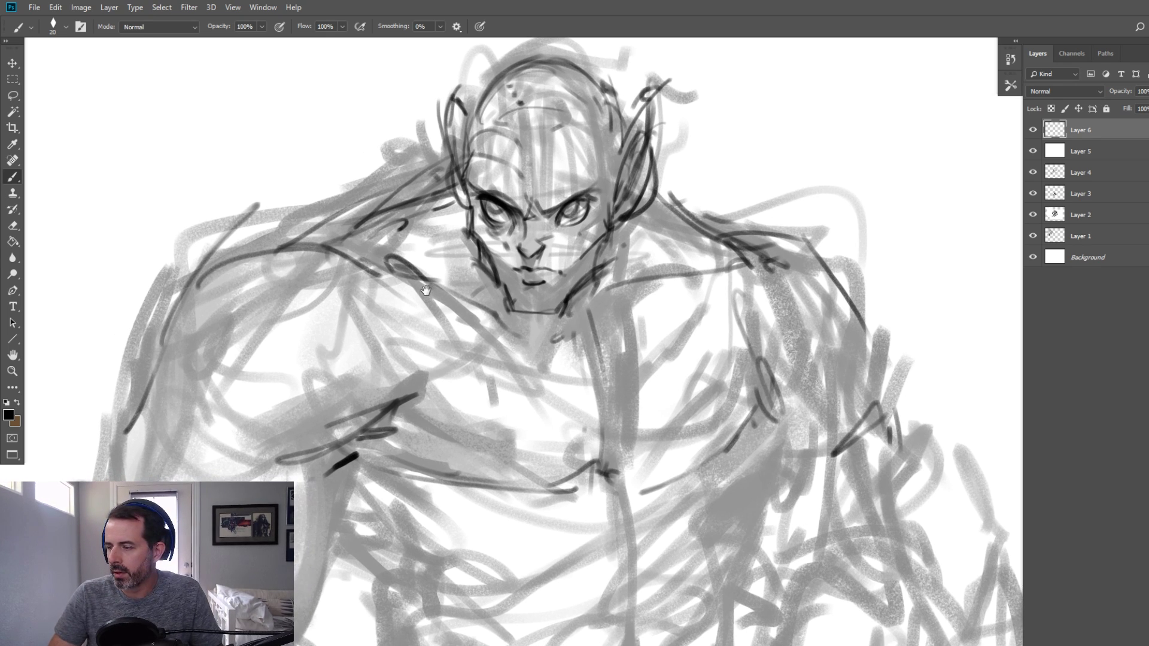
left_click(13, 372)
left_click(178, 308, "alt")
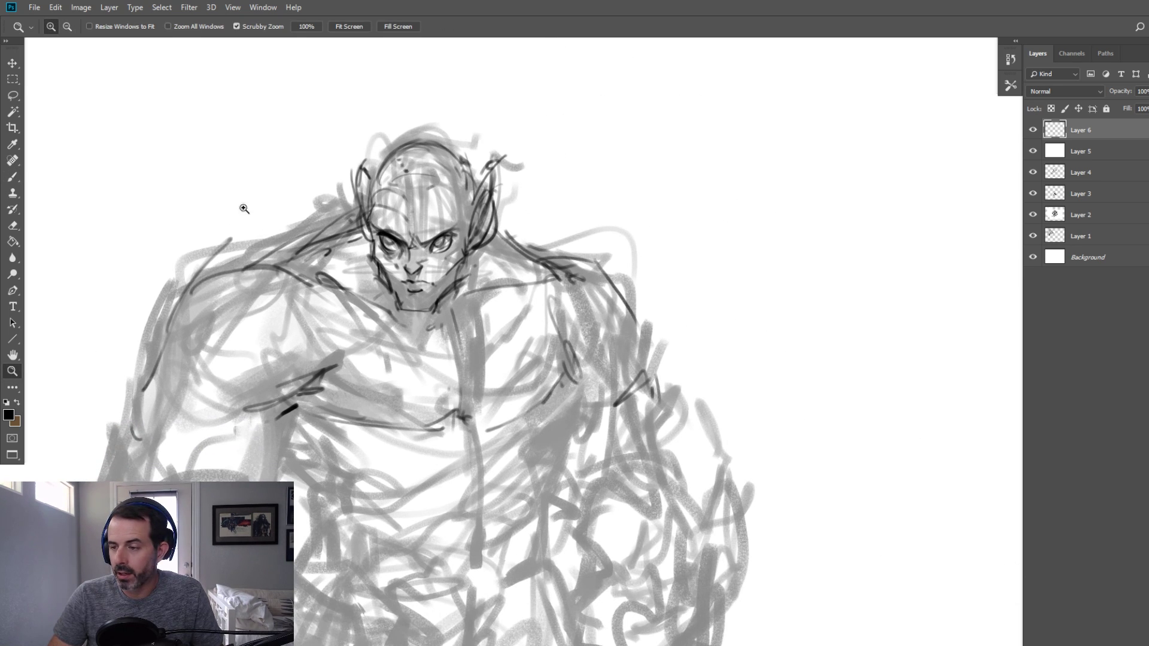
key("ctrl+alt+f")
mouse_move(311, 328)
left_mouse_down()
mouse_move(367, 310)
mouse_move(359, 251)
mouse_move(317, 332)
left_mouse_up()
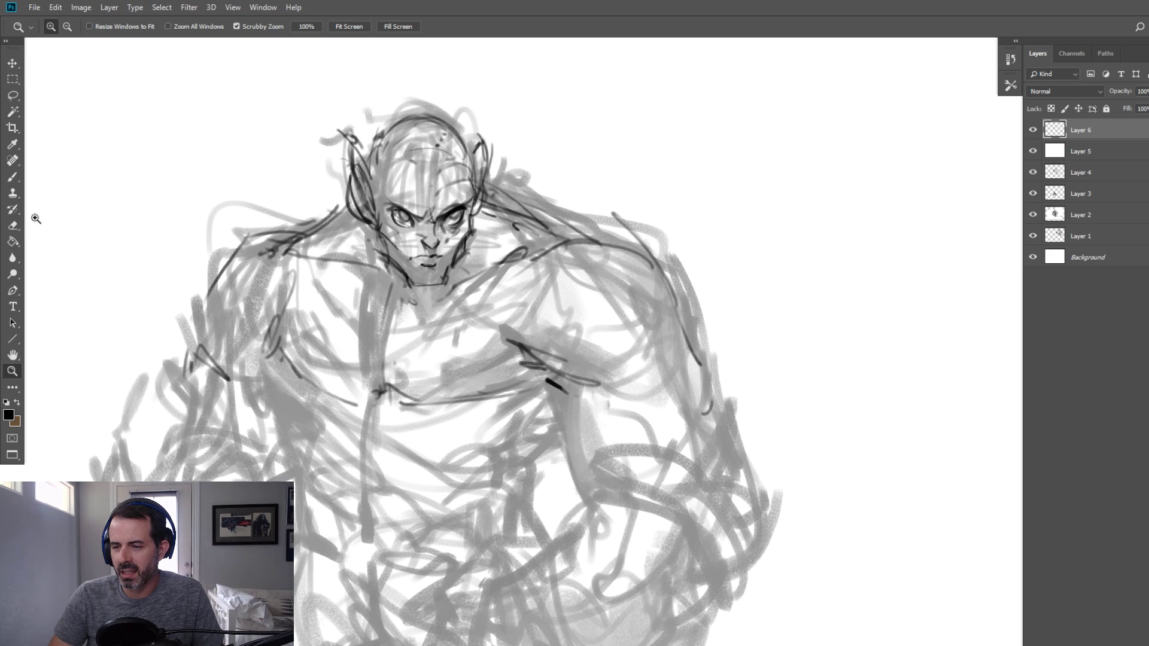
Erase the nose, mouth, jawline and chin from the linework, keeping the eyes and brows
left_click(12, 228)
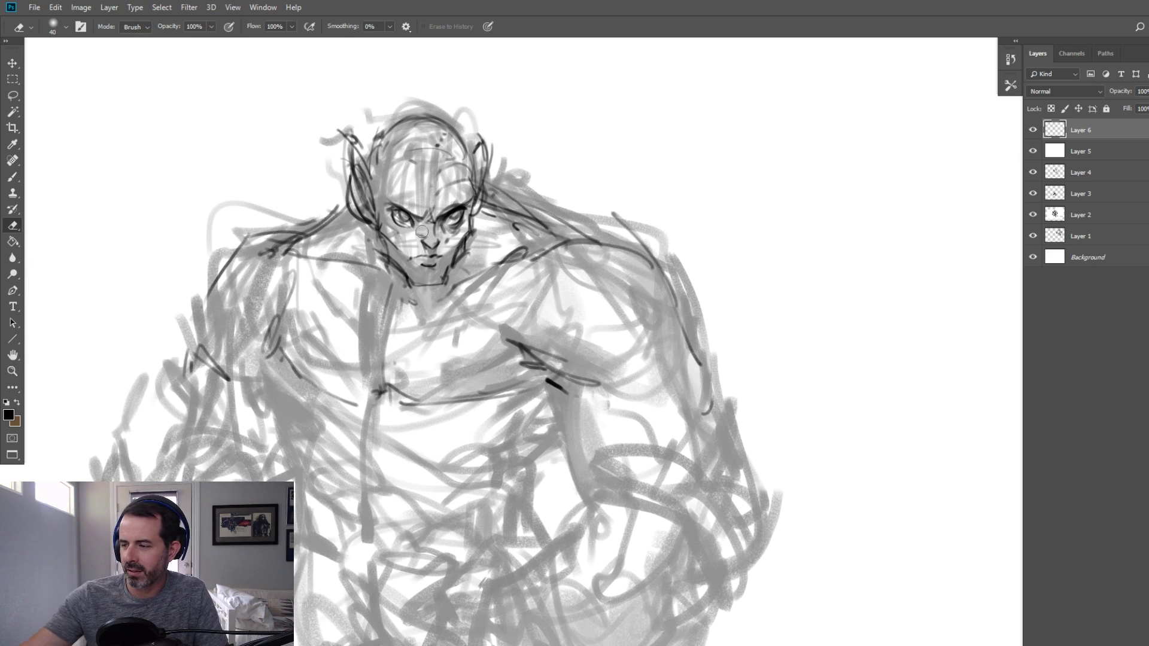
key("bracketright")
mouse_move(437, 255)
left_mouse_down()
mouse_move(446, 237)
mouse_move(404, 275)
mouse_move(449, 280)
mouse_move(482, 211)
left_mouse_up()
left_click_drag(378, 230, 395, 275)
key("bracketright")
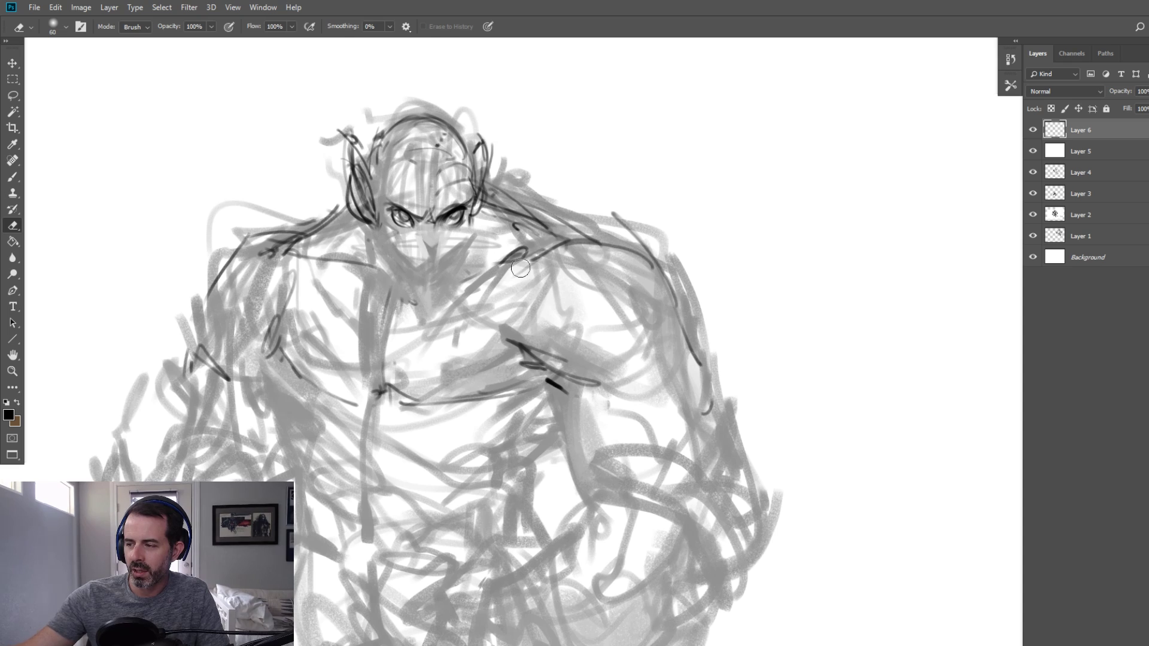
Redraw the lower face with sharp, angular cheek and jaw strokes on both sides and a dark wedge-shaped nose
key("b")
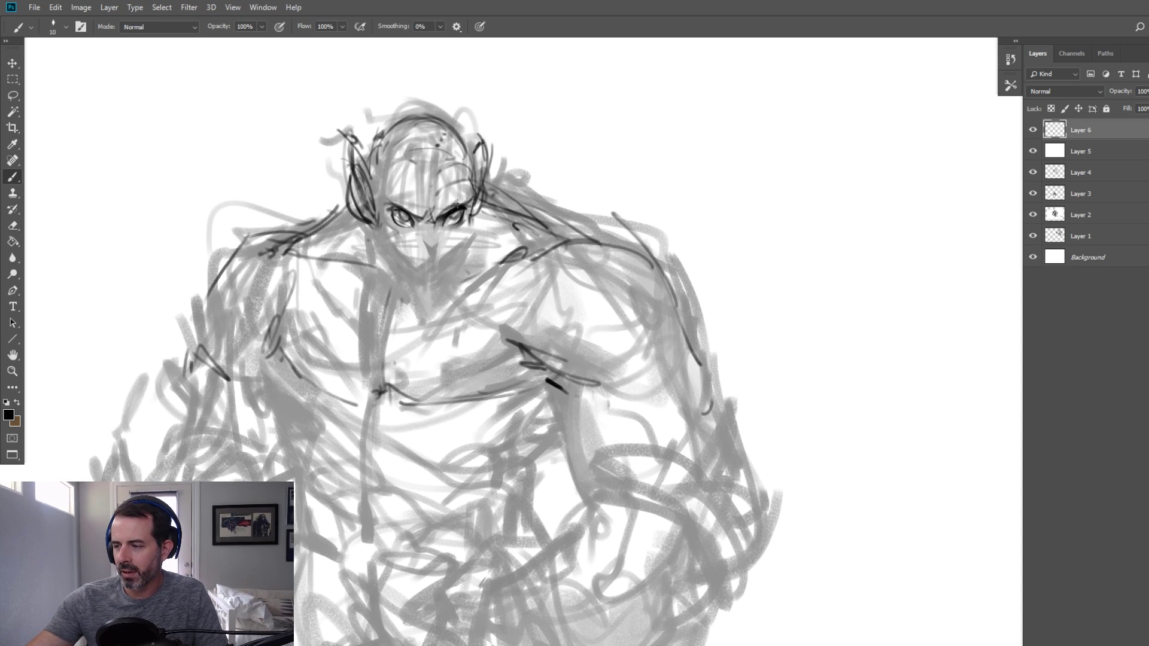
mouse_move(378, 210)
left_mouse_down()
mouse_move(385, 237)
mouse_move(433, 282)
left_mouse_up()
mouse_move(465, 241)
left_mouse_down()
mouse_move(448, 279)
mouse_move(477, 229)
left_mouse_up()
mouse_move(375, 217)
left_mouse_down()
mouse_move(370, 243)
mouse_move(413, 299)
left_mouse_up()
left_click_drag(370, 242, 390, 303)
key("bracketright")
left_click_drag(471, 239, 467, 268)
mouse_move(483, 225)
left_mouse_down()
mouse_move(479, 238)
mouse_move(426, 249)
left_mouse_up()
Refine the left brow and thicken the left cheek and jaw strokes down toward the chin
key("bracketleft")
key("bracketleft")
key("bracketleft")
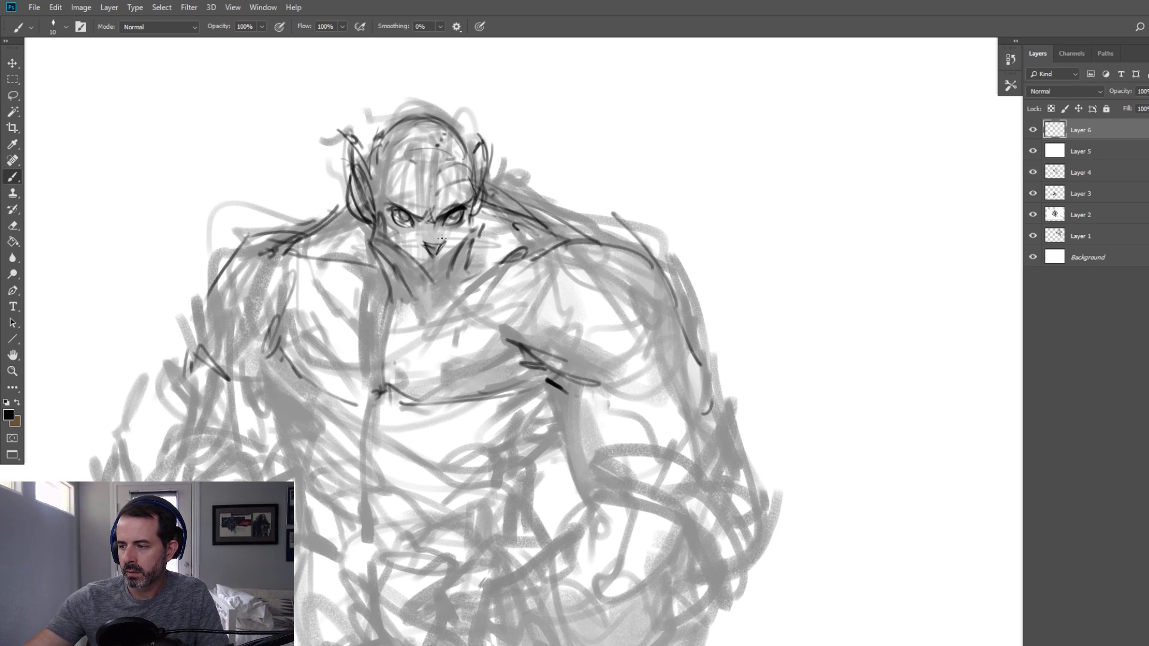
key("bracketright")
key("bracketright")
mouse_move(383, 209)
left_mouse_down()
mouse_move(426, 217)
mouse_move(394, 219)
left_mouse_up()
key("bracketleft")
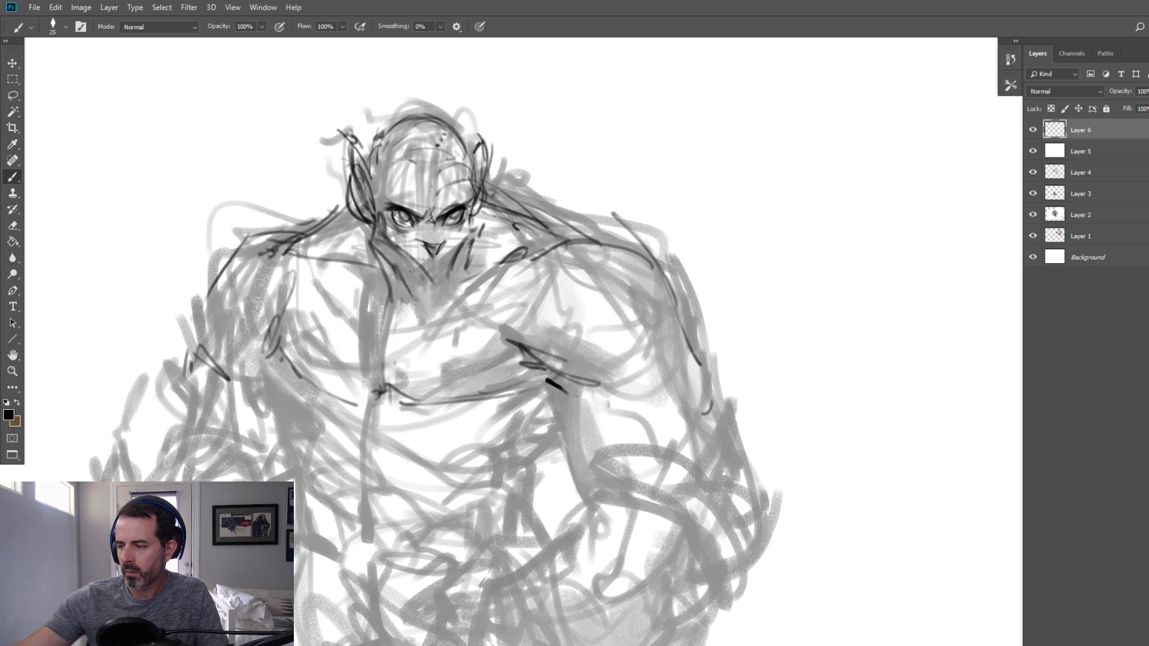
left_click_drag(396, 260, 387, 250)
mouse_move(411, 269)
left_mouse_down()
mouse_move(374, 258)
mouse_move(420, 298)
left_mouse_up()
Extend the left neck and trapezius lines, and draw the left upper-arm edge and the contour beneath the left pectoral
left_click_drag(337, 217, 361, 264)
left_click_drag(328, 197, 254, 252)
left_click_drag(218, 348, 262, 431)
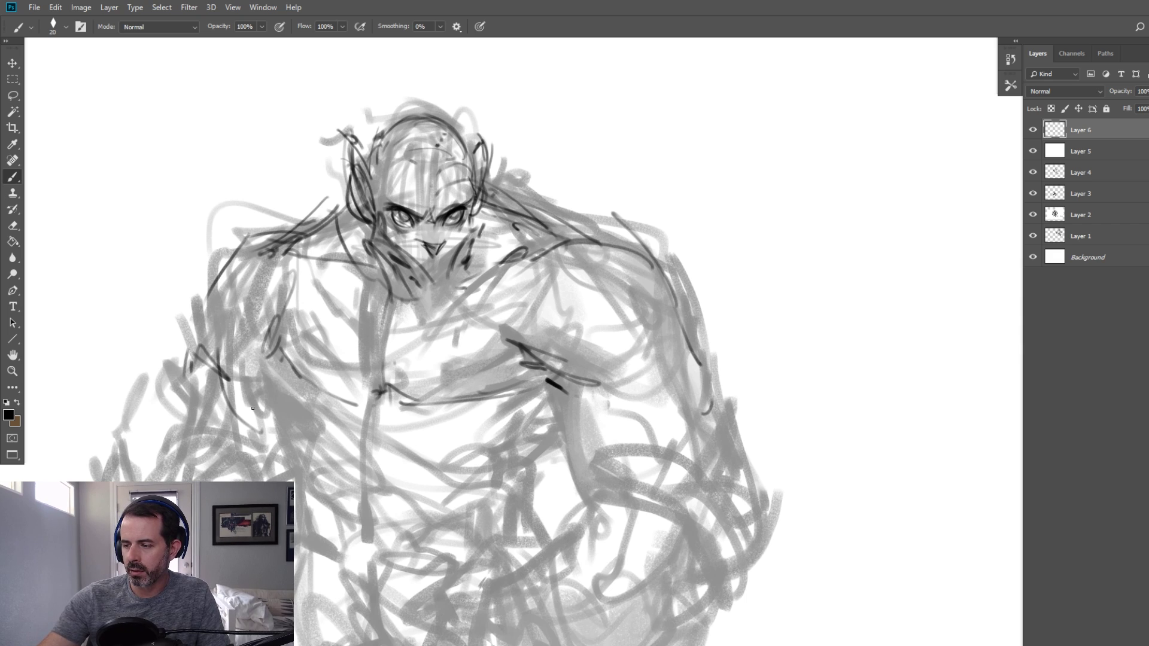
left_click_drag(249, 390, 332, 432)
left_click_drag(423, 413, 435, 419)
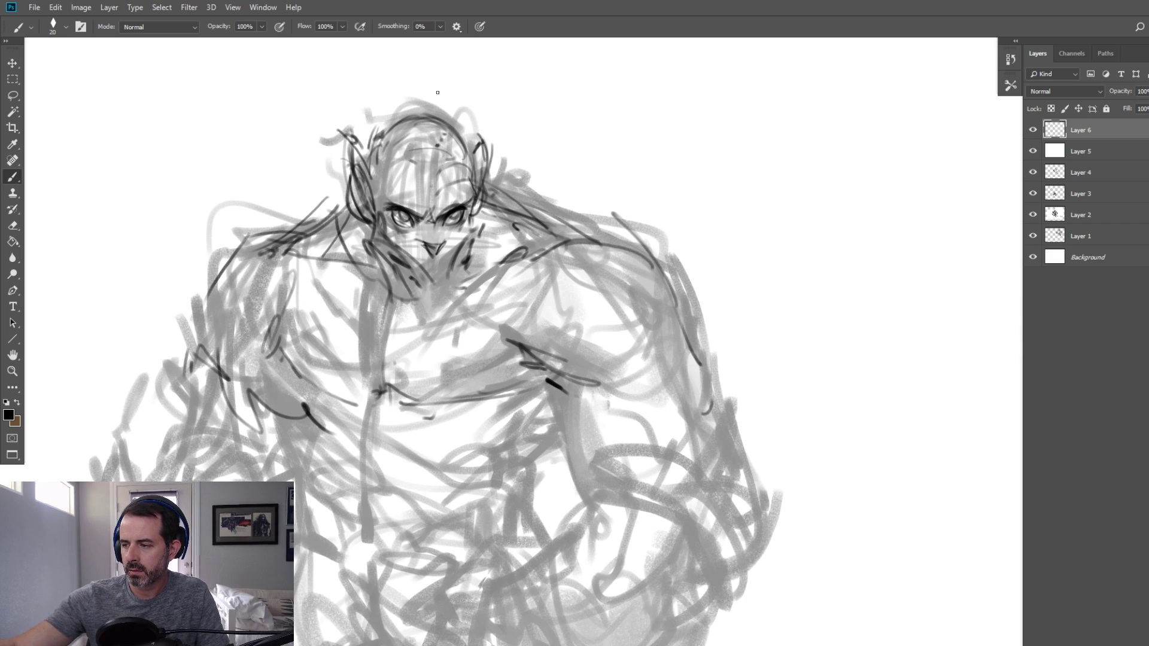
Draw curved ridges from the top of the skull down both sides of the forehead, meeting in a central peak
mouse_move(408, 124)
left_mouse_down()
mouse_move(436, 197)
mouse_move(431, 162)
mouse_move(373, 185)
left_mouse_up()
mouse_move(388, 147)
left_mouse_down()
mouse_move(378, 171)
mouse_move(442, 191)
left_mouse_up()
left_click_drag(446, 150, 473, 170)
key("[")
key("]")
Darken the spiky cheek and jaw strokes on both sides of the face and mark the bottom of the chin
mouse_move(372, 218)
left_mouse_down()
mouse_move(387, 258)
mouse_move(421, 281)
mouse_move(445, 277)
left_mouse_up()
key("[")
key("[")
left_click_drag(474, 212, 480, 229)
key("]")
key("]")
left_click_drag(361, 210, 391, 269)
mouse_move(392, 260)
left_mouse_down()
mouse_move(398, 293)
mouse_move(428, 309)
left_mouse_up()
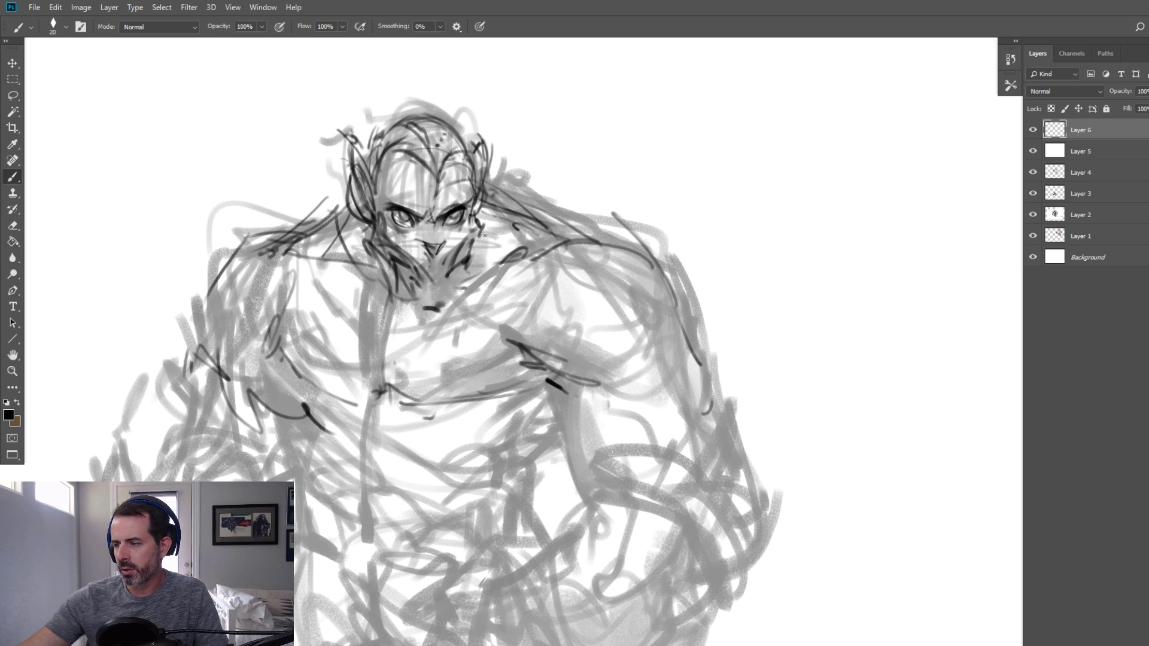
Reinforce the left trapezius and the outer contour of the left shoulder with heavier strokes
mouse_move(337, 209)
left_mouse_down()
mouse_move(227, 296)
mouse_move(240, 416)
left_mouse_up()
key("bracketright")
left_click_drag(254, 268, 217, 347)
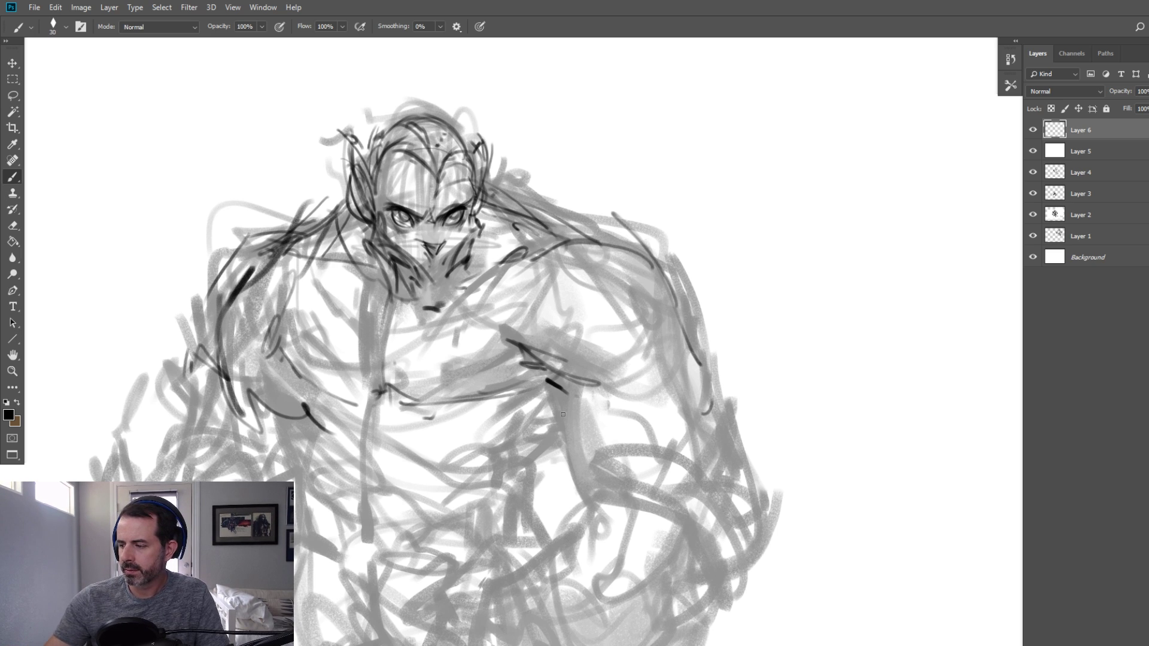
Draw the right side of the ribcage, the abdomen's center line and short marks along the torso's left side and below the right pectoral
left_click_drag(583, 387, 495, 478)
mouse_move(371, 305)
left_mouse_down()
mouse_move(366, 592)
mouse_move(347, 521)
left_mouse_up()
left_click_drag(271, 422, 288, 462)
left_click_drag(494, 411, 515, 404)
Add finer lines beneath the right eye and around the left ear
key("bracketright")
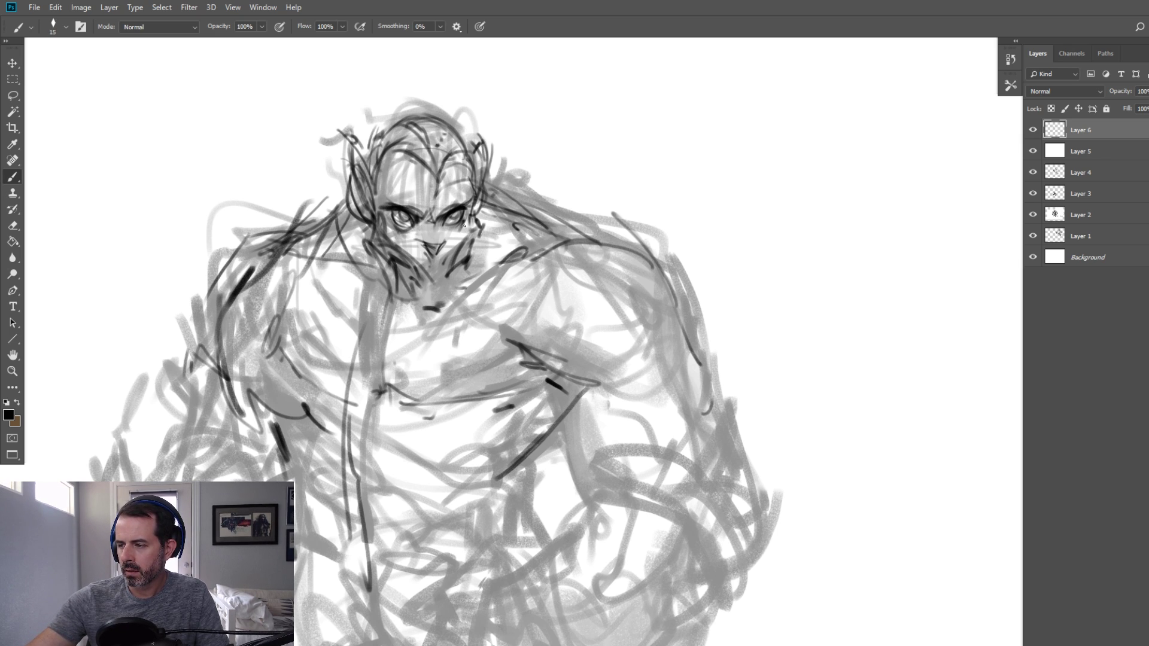
key("bracketright")
mouse_move(441, 220)
left_mouse_down()
mouse_move(448, 234)
mouse_move(478, 229)
left_mouse_up()
mouse_move(345, 136)
left_mouse_down()
mouse_move(357, 213)
mouse_move(380, 157)
left_mouse_up()
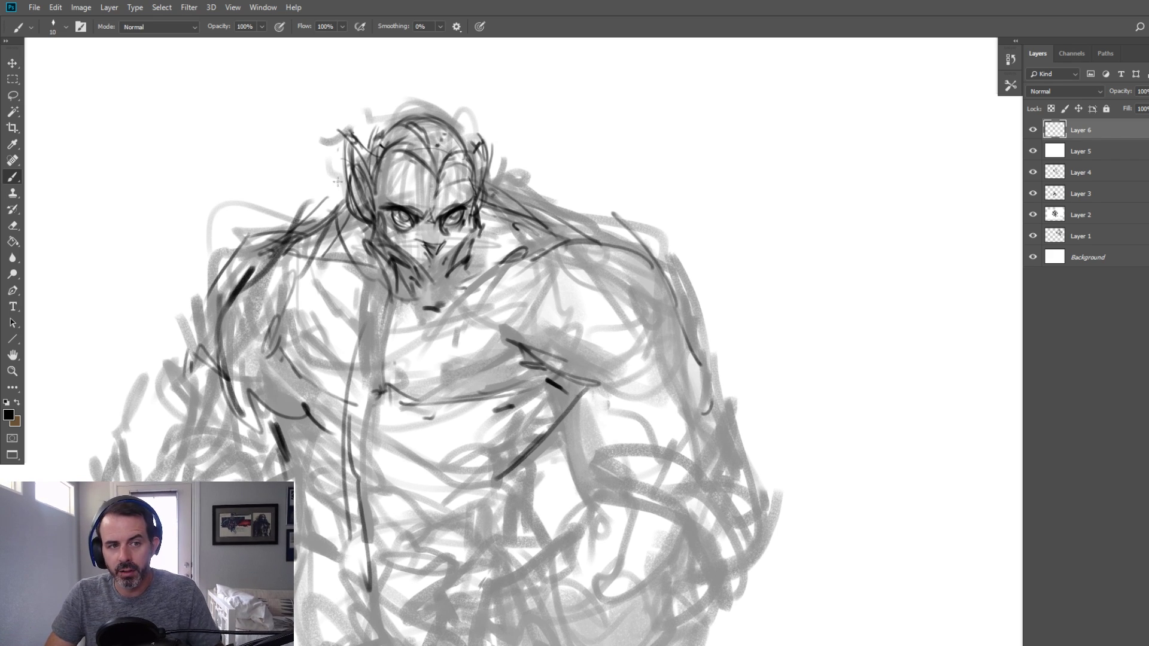
Enlarge the brush and reinforce the left edge of the torso and the right side of the ribcage
left_click_drag(315, 247, 496, 201)
left_click(12, 388)
left_click(13, 371)
left_click(145, 360, "alt")
left_click(13, 177)
left_click_drag(291, 272, 274, 246)
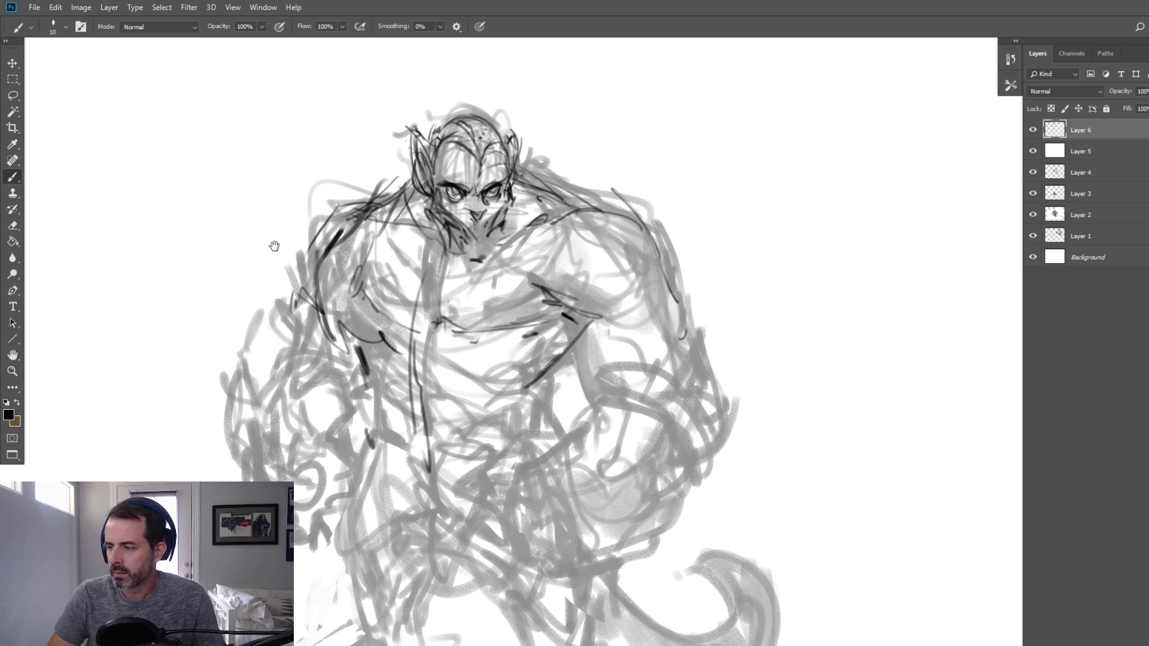
key("bracketright")
key("bracketright")
key("bracketright")
mouse_move(399, 191)
left_mouse_down()
mouse_move(343, 238)
mouse_move(382, 335)
mouse_move(383, 420)
left_mouse_up()
mouse_move(367, 330)
left_mouse_down()
mouse_move(383, 420)
mouse_move(364, 392)
left_mouse_up()
left_click_drag(387, 308, 371, 447)
mouse_move(587, 323)
left_mouse_down()
mouse_move(551, 354)
mouse_move(540, 425)
left_mouse_up()
mouse_move(426, 399)
left_mouse_down()
mouse_move(449, 298)
mouse_move(566, 313)
left_mouse_up()
Darken the contours of the right shoulder and both sides of the right upper arm down to the elbow
key("bracketright")
left_click_drag(576, 194, 669, 310)
mouse_move(557, 299)
left_mouse_down()
mouse_move(606, 322)
mouse_move(604, 402)
left_mouse_up()
left_click_drag(673, 263, 705, 389)
left_click_drag(682, 298, 728, 432)
Outline the right forearm, wrist and fist with a larger brush, including the forearm's lower edge
key("bracketright")
left_click_drag(616, 395, 632, 413)
mouse_move(622, 400)
left_mouse_down()
mouse_move(520, 503)
mouse_move(548, 481)
left_mouse_up()
mouse_move(544, 485)
left_mouse_down()
mouse_move(495, 480)
mouse_move(498, 520)
left_mouse_up()
left_click_drag(711, 443, 690, 462)
mouse_move(698, 482)
left_mouse_down()
mouse_move(657, 529)
mouse_move(683, 508)
left_mouse_up()
left_click_drag(670, 519, 616, 531)
left_click_drag(695, 478, 598, 542)
left_click_drag(656, 504, 589, 551)
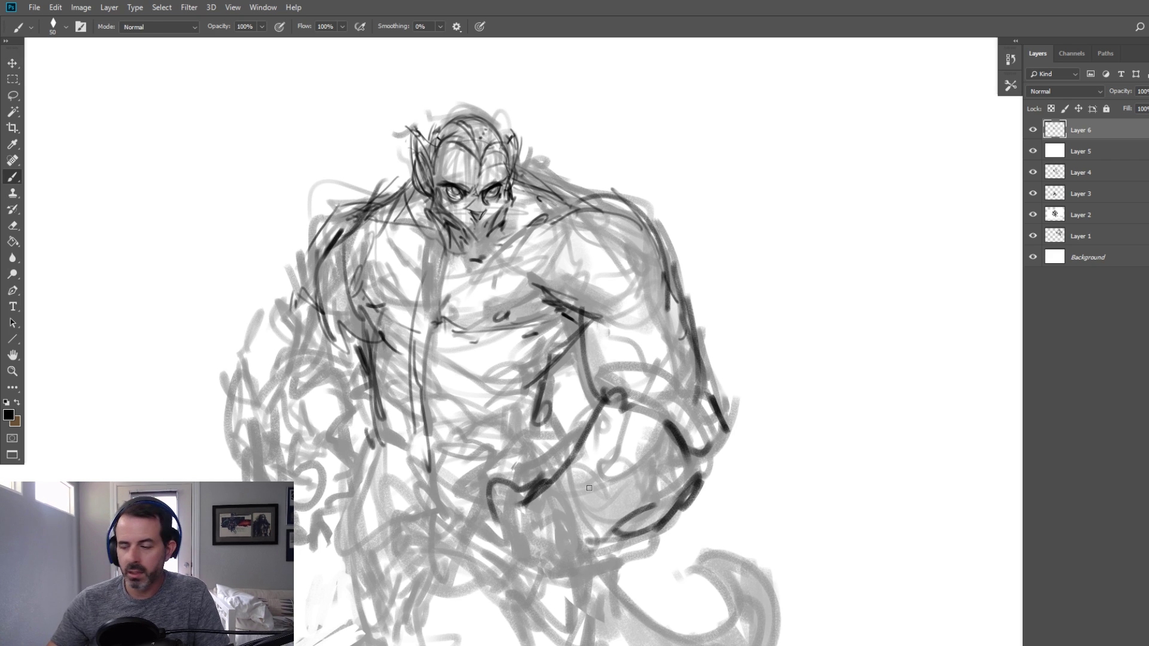
Draw the outer contour of the left arm, the bulky left forearm and the edges of the fist
left_click_drag(321, 273, 293, 341)
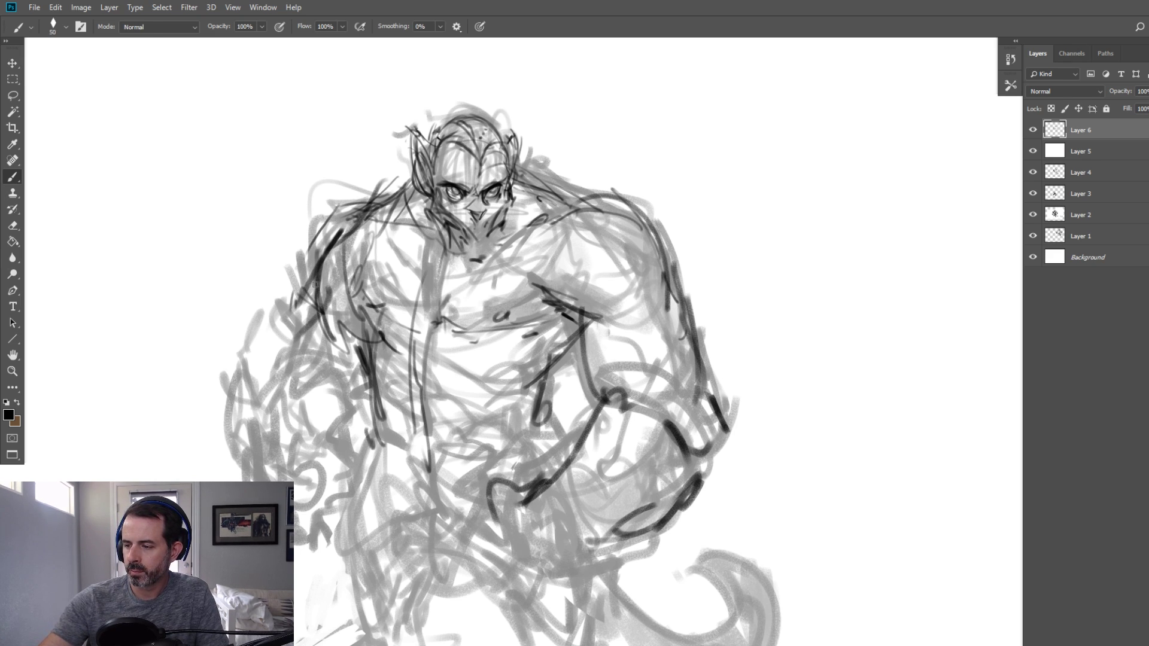
mouse_move(323, 246)
left_mouse_down()
mouse_move(313, 318)
mouse_move(290, 359)
left_mouse_up()
left_click_drag(377, 365, 311, 395)
mouse_move(311, 287)
left_mouse_down()
mouse_move(286, 357)
mouse_move(239, 415)
mouse_move(239, 481)
left_mouse_up()
left_click_drag(275, 365, 228, 482)
mouse_move(360, 399)
left_mouse_down()
mouse_move(356, 458)
mouse_move(335, 474)
left_mouse_up()
mouse_move(307, 534)
left_mouse_down()
mouse_move(304, 489)
mouse_move(294, 527)
left_mouse_up()
key("[")
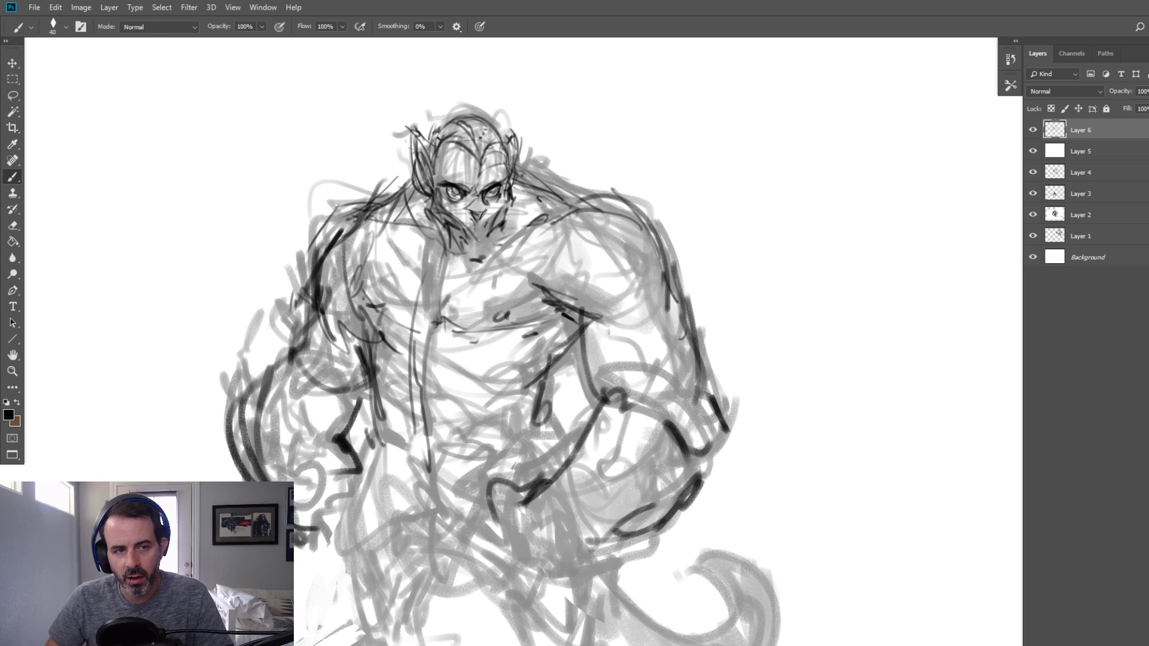
Use a thinner brush to define the chest's vertical strap and the lower contour of both pectorals
mouse_move(447, 383)
left_mouse_down()
mouse_move(494, 300)
mouse_move(475, 319)
left_mouse_up()
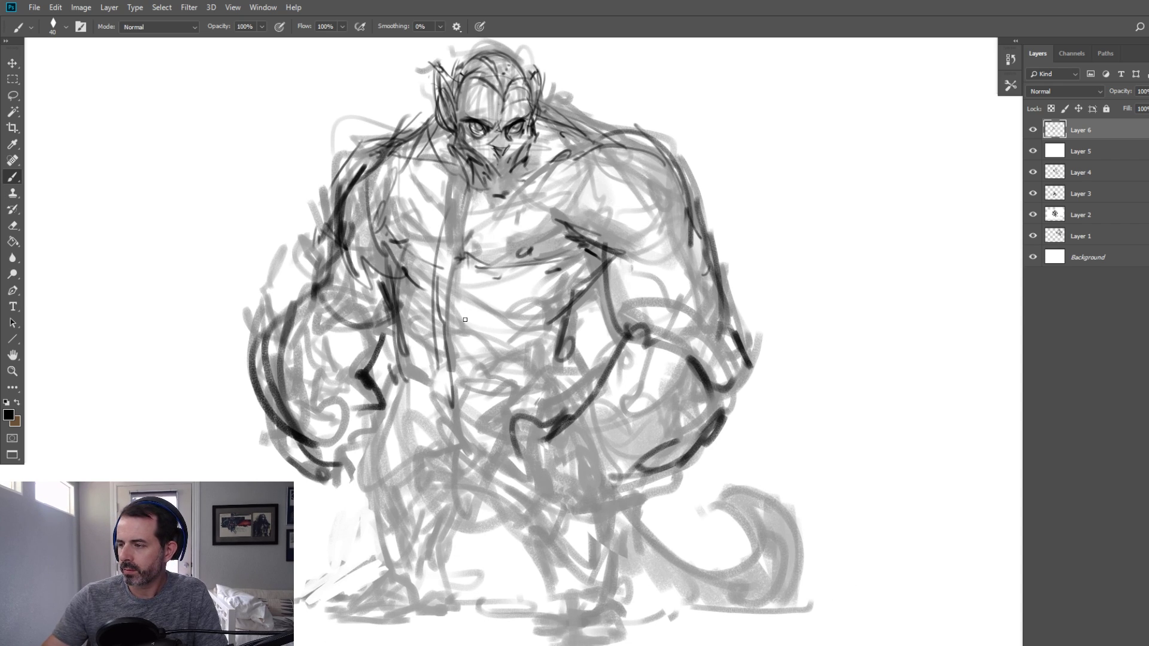
key("[")
left_click_drag(448, 192, 438, 371)
left_click_drag(378, 195, 399, 269)
mouse_move(407, 272)
left_mouse_down()
mouse_move(494, 278)
mouse_move(580, 238)
left_mouse_up()
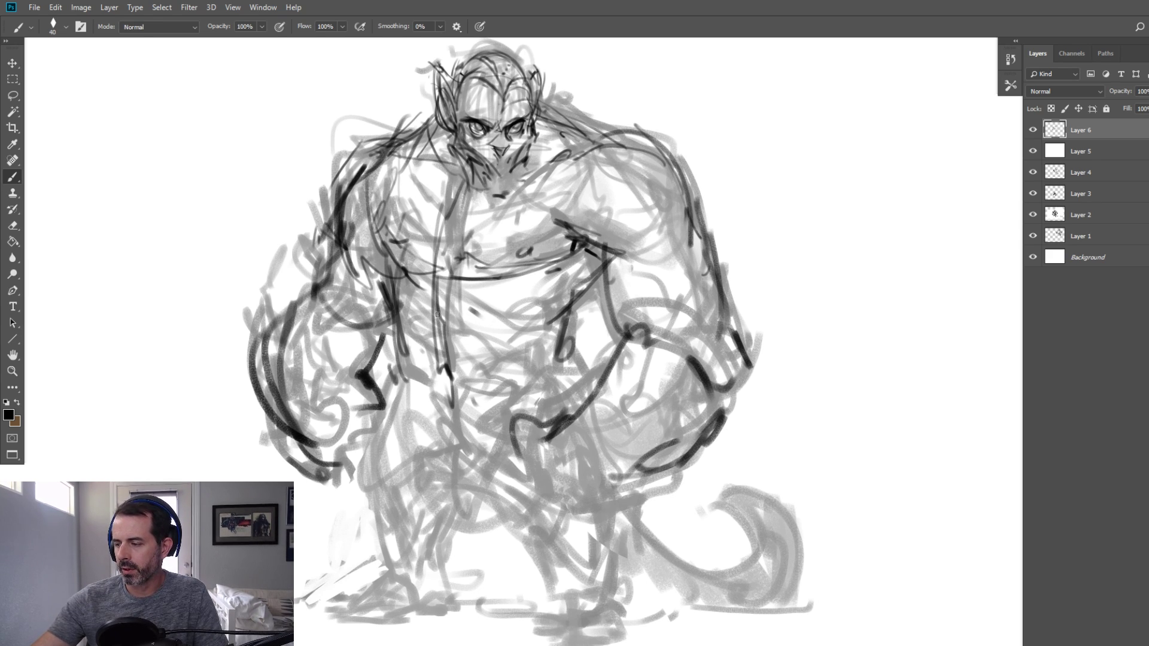
Sketch the rib arch and the abdominal muscle contours with a finer brush
key("[")
left_click_drag(405, 344, 445, 297)
mouse_move(453, 299)
left_mouse_down()
mouse_move(491, 326)
mouse_move(543, 330)
mouse_move(511, 354)
mouse_move(531, 372)
mouse_move(440, 376)
mouse_move(508, 470)
left_mouse_up()
left_click_drag(566, 341, 567, 372)
Draw the waistline and the hanging loincloth between the hips, including its lower edge
mouse_move(473, 422)
left_mouse_down()
mouse_move(586, 393)
mouse_move(581, 363)
left_mouse_up()
mouse_move(484, 462)
left_mouse_down()
mouse_move(562, 514)
mouse_move(583, 358)
left_mouse_up()
left_click_drag(613, 366, 571, 446)
left_click_drag(508, 503, 569, 526)
mouse_move(497, 460)
left_mouse_down()
mouse_move(562, 505)
mouse_move(521, 529)
left_mouse_up()
mouse_move(577, 445)
left_mouse_down()
mouse_move(581, 374)
mouse_move(589, 429)
left_mouse_up()
left_click_drag(465, 418, 477, 470)
Draw the cloth hanging from the left hip with long fold lines and a jagged hem
key("]")
mouse_move(409, 370)
left_mouse_down()
mouse_move(431, 487)
mouse_move(438, 427)
left_mouse_up()
left_click_drag(425, 453, 436, 521)
mouse_move(494, 393)
left_mouse_down()
mouse_move(511, 537)
mouse_move(434, 540)
left_mouse_up()
left_click_drag(471, 519, 490, 555)
left_click_drag(433, 463, 417, 543)
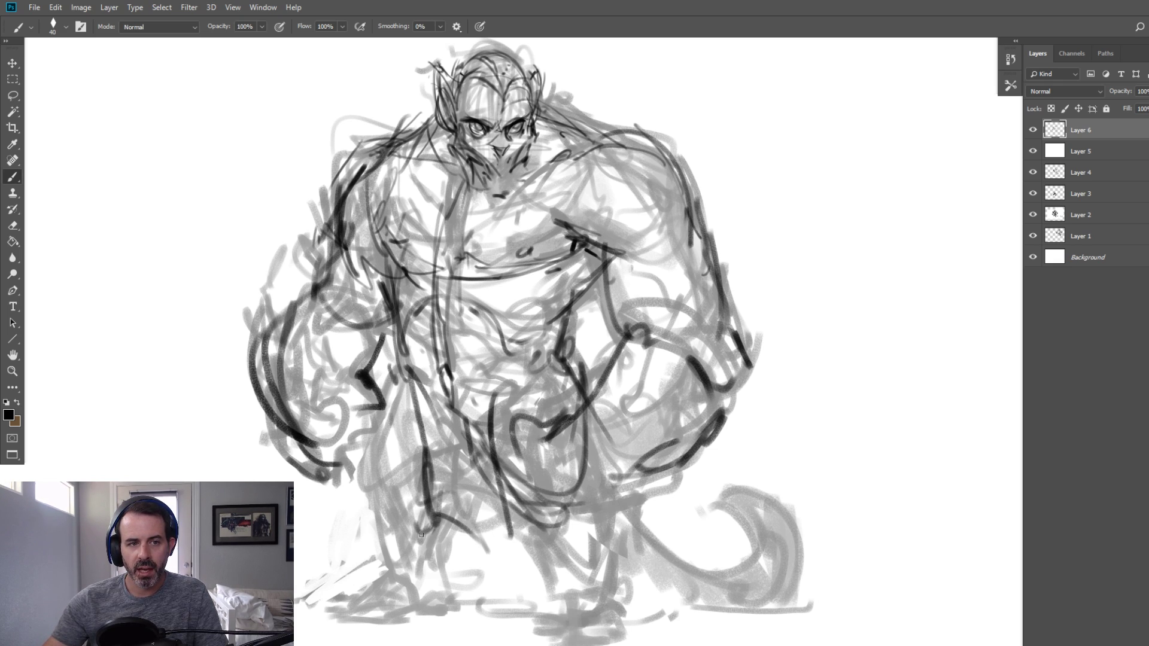
Sharpen the cloth edge and the pointed shape at the left hip, and add a short mark at the navel
left_click_drag(453, 441, 434, 476)
left_click_drag(428, 481, 414, 538)
left_click_drag(421, 439, 398, 364)
left_click_drag(425, 335, 399, 379)
left_click_drag(517, 352, 519, 368)
key("[")
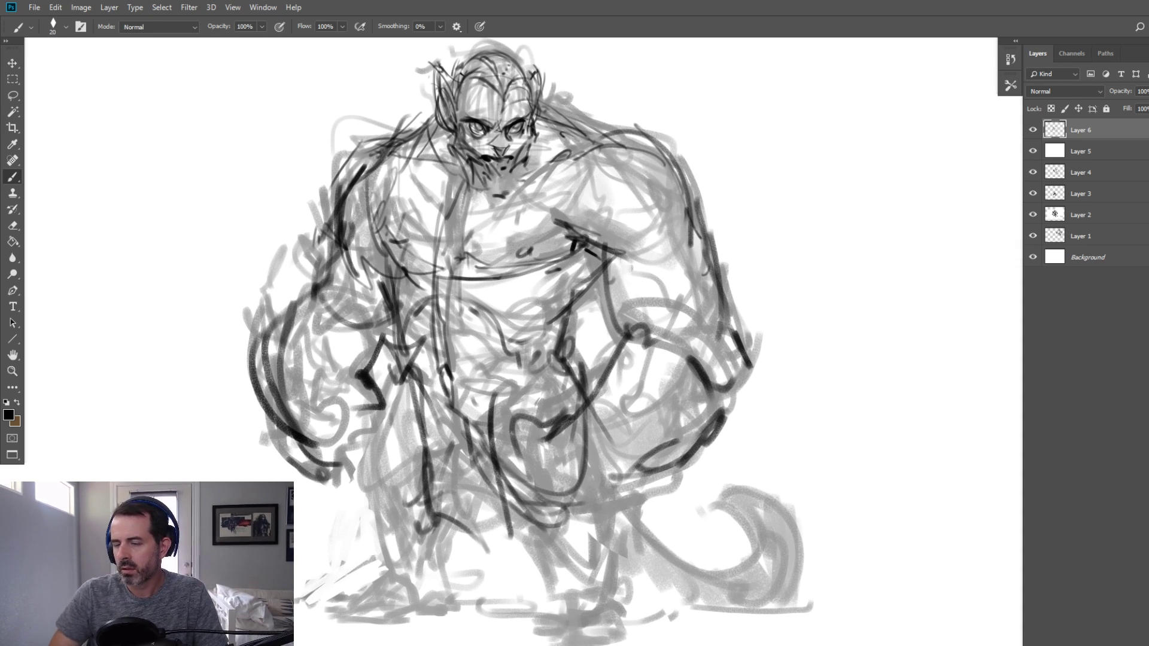
Outline the left leg from the hip down to the shin with progressively larger brush strokes
key("bracketright")
left_click_drag(400, 315, 399, 445)
key("bracketright")
mouse_move(392, 377)
left_mouse_down()
mouse_move(384, 467)
mouse_move(437, 547)
mouse_move(381, 477)
left_mouse_up()
left_click_drag(389, 392, 392, 501)
key("bracketright")
mouse_move(391, 413)
left_mouse_down()
mouse_move(422, 493)
mouse_move(407, 515)
mouse_move(428, 576)
left_mouse_up()
left_click_drag(395, 526, 423, 569)
mouse_move(444, 493)
left_mouse_down()
mouse_move(464, 559)
mouse_move(439, 586)
left_mouse_up()
mouse_move(446, 521)
left_mouse_down()
mouse_move(463, 552)
mouse_move(446, 586)
left_mouse_up()
Mark both sides of the right lower leg and darken the right hip and loincloth hem
key("bracketright")
left_click_drag(543, 516, 565, 613)
left_click_drag(598, 516, 592, 600)
key("bracketright")
left_click_drag(574, 398, 553, 449)
left_click_drag(461, 519, 510, 536)
Draw the curved tail sweeping from the right hip along the ground to its upturned tip
key("bracketleft")
left_click_drag(581, 438, 750, 590)
mouse_move(677, 545)
left_mouse_down()
mouse_move(759, 522)
mouse_move(705, 582)
left_mouse_up()
left_click_drag(722, 491, 789, 574)
mouse_move(789, 574)
left_mouse_down()
mouse_move(736, 601)
mouse_move(607, 606)
mouse_move(697, 609)
mouse_move(634, 614)
left_mouse_up()
left_click_drag(750, 590, 697, 605)
Draw the lower legs and the feet, with toe contours and a ground line under the left foot
mouse_move(605, 523)
left_mouse_down()
mouse_move(628, 561)
mouse_move(633, 608)
left_mouse_up()
left_click_drag(510, 526, 531, 550)
mouse_move(426, 510)
left_mouse_down()
mouse_move(399, 582)
mouse_move(461, 589)
left_mouse_up()
left_click_drag(454, 568, 471, 606)
mouse_move(421, 547)
left_mouse_down()
mouse_move(366, 599)
mouse_move(377, 595)
left_mouse_up()
mouse_move(408, 577)
left_mouse_down()
mouse_move(377, 589)
mouse_move(414, 609)
left_mouse_up()
mouse_move(402, 589)
left_mouse_down()
mouse_move(419, 618)
mouse_move(452, 609)
left_mouse_up()
left_click_drag(431, 613, 453, 605)
key("bracketleft")
mouse_move(351, 607)
left_mouse_down()
mouse_move(402, 579)
mouse_move(395, 616)
left_mouse_up()
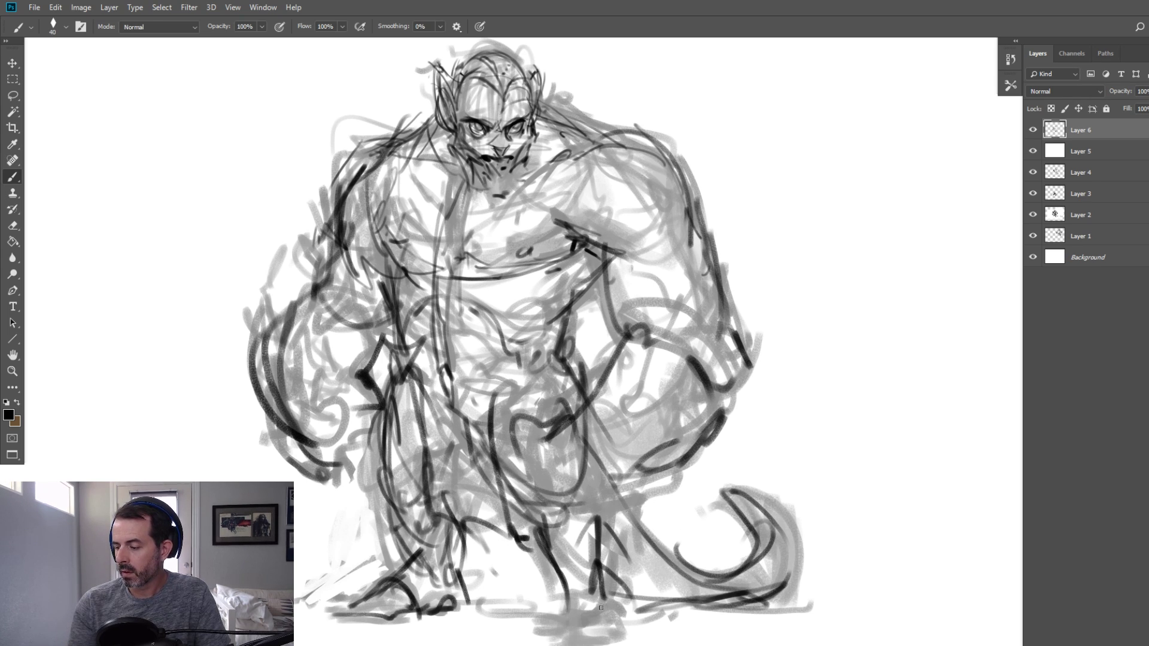
Add bold curved lines across the top of the left forearm to form a heavy cuff
key("bracketright")
left_click_drag(264, 347, 379, 340)
left_click_drag(262, 303, 363, 333)
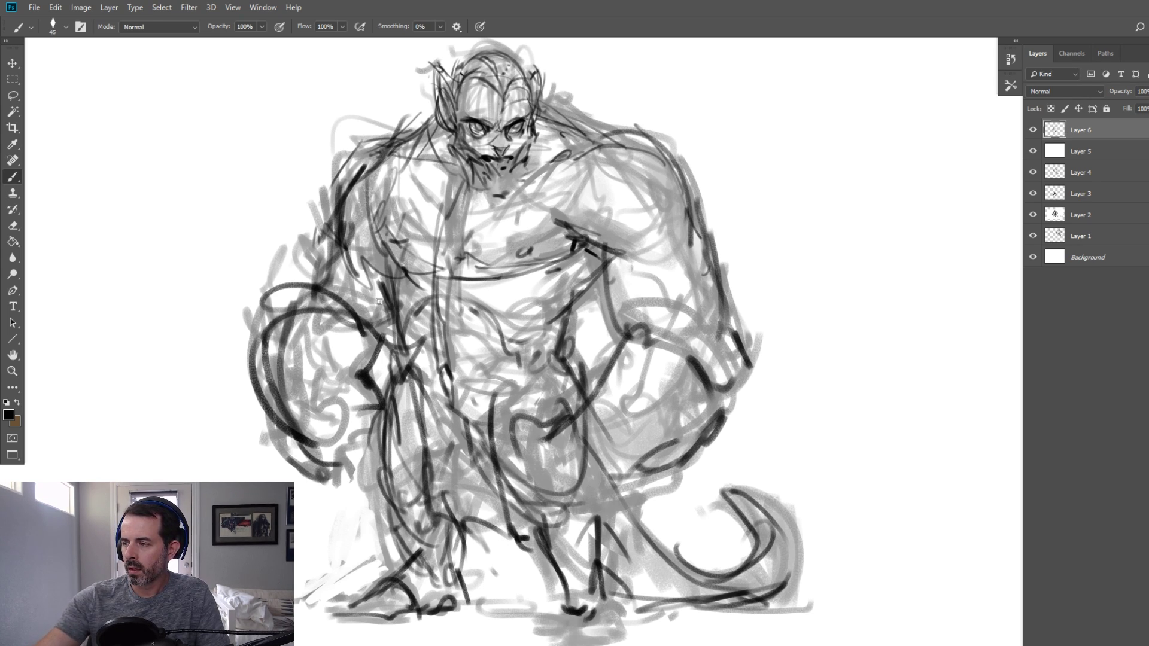
Add bold curves around the right forearm cuff and elbow, and reinforce the lines beside the right hip
left_click_drag(602, 391, 755, 426)
mouse_move(730, 384)
left_mouse_down()
mouse_move(722, 436)
mouse_move(659, 464)
left_mouse_up()
key("bracketleft")
left_click_drag(630, 339, 560, 407)
mouse_move(601, 372)
left_mouse_down()
mouse_move(496, 445)
mouse_move(498, 477)
mouse_move(611, 514)
mouse_move(640, 495)
left_mouse_up()
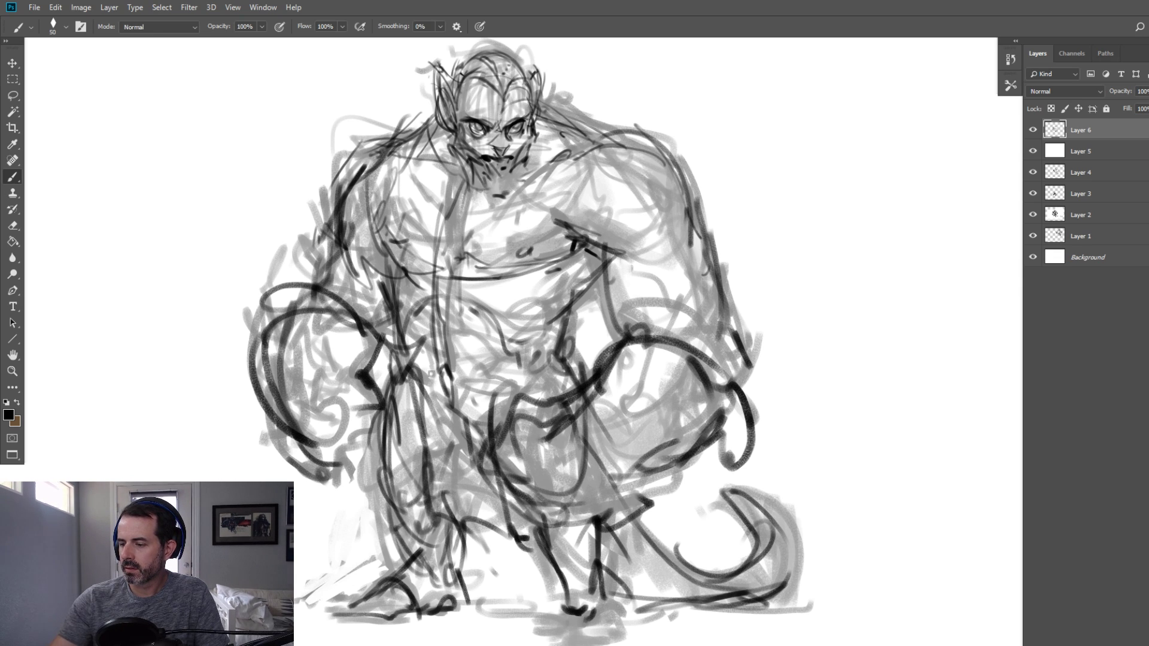
Add knuckle loops to the left fist and small rounded details on both forearms and the right fist
left_click_drag(284, 441, 310, 466)
left_click_drag(377, 391, 375, 428)
left_click_drag(315, 465, 307, 479)
left_click_drag(295, 439, 296, 465)
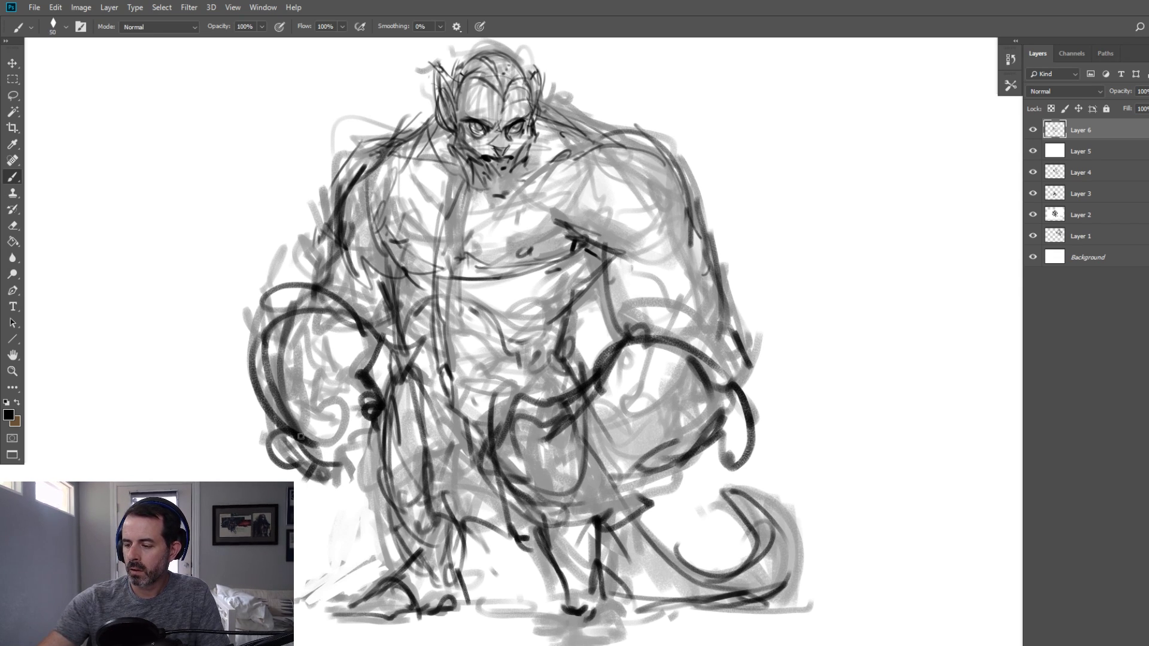
mouse_move(274, 392)
left_mouse_down()
mouse_move(265, 411)
mouse_move(268, 392)
left_mouse_up()
key("bracketright")
left_click_drag(670, 372, 668, 399)
left_click_drag(663, 439, 653, 461)
Use a smaller brush to draw a long line down the right chest and abdomen and strokes around the shoulders
key("bracketleft")
key("bracketleft")
key("bracketleft")
key("bracketleft")
mouse_move(493, 233)
left_mouse_down()
mouse_move(618, 136)
mouse_move(510, 237)
mouse_move(518, 335)
left_mouse_up()
left_click_drag(506, 322, 511, 359)
key("bracketright")
mouse_move(400, 152)
left_mouse_down()
mouse_move(429, 299)
mouse_move(389, 156)
left_mouse_up()
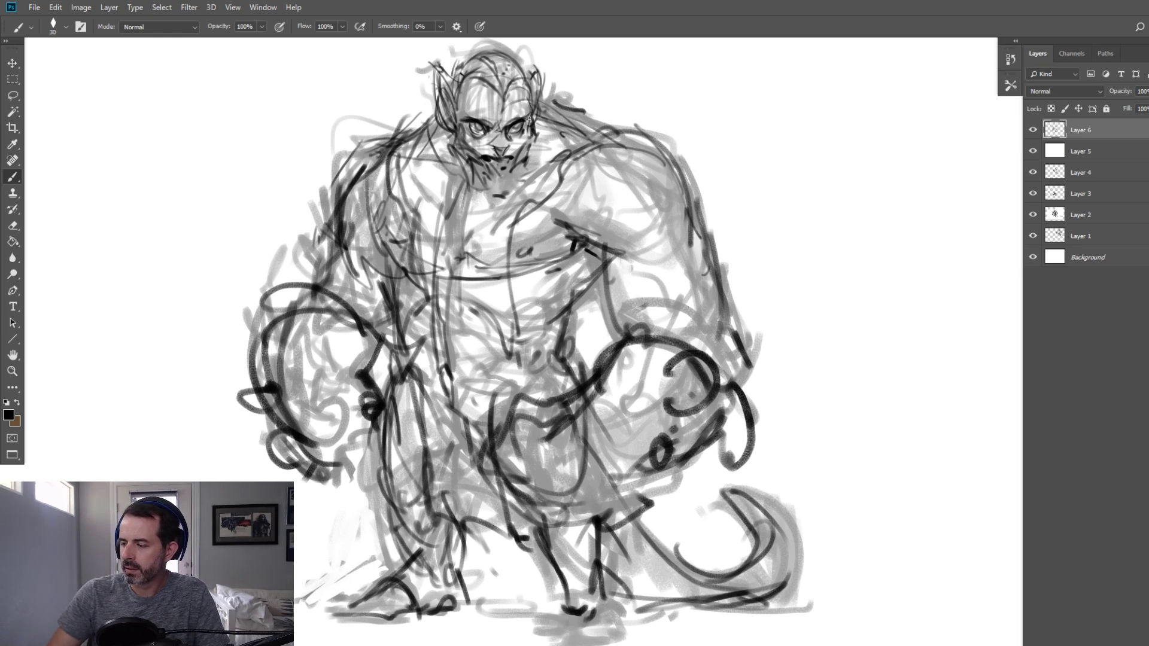
Lasso the head, copy it to a new layer and transform it so it sits slightly higher above the shoulders
left_click_drag(416, 222, 418, 302)
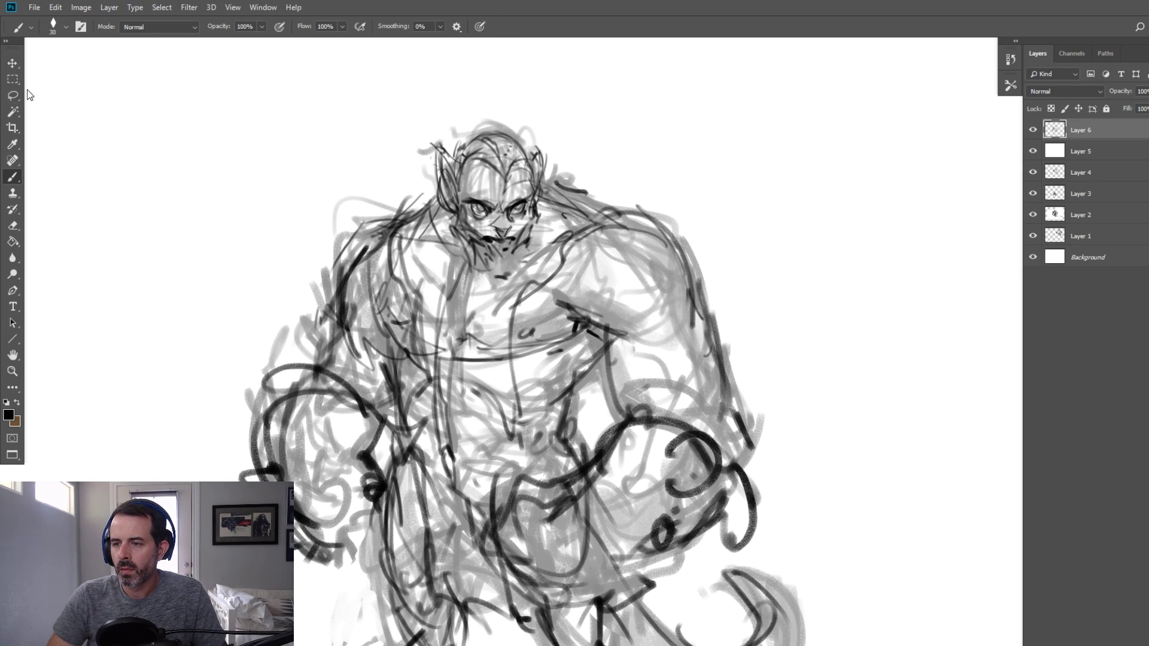
key("l")
mouse_move(453, 99)
left_mouse_down()
mouse_move(468, 288)
mouse_move(567, 157)
mouse_move(562, 123)
left_mouse_up()
key("ctrl+j")
right_click(538, 144)
left_click(575, 250)
left_click_drag(509, 151, 517, 139)
left_click_drag(579, 292, 580, 246)
left_click_drag(494, 122, 483, 114)
left_click_drag(571, 257, 573, 254)
key("Return")
Flip the canvas horizontally to check the figure in mirror view
key("l")
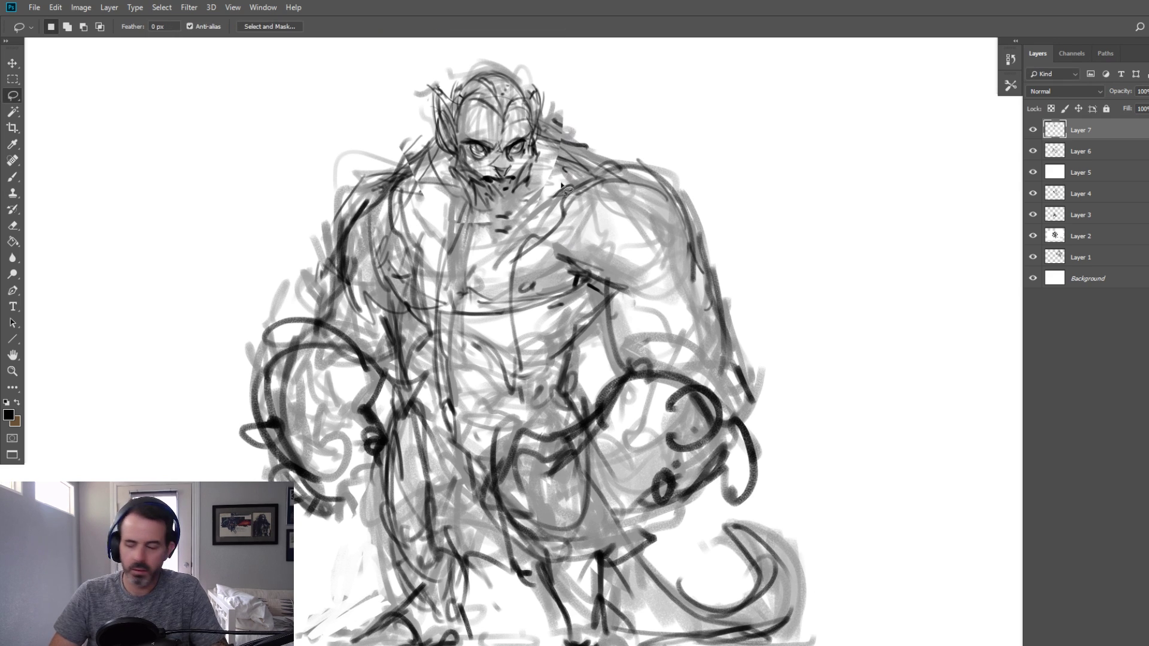
key("ctrl+shift+h")
left_click_drag(515, 295, 522, 284)
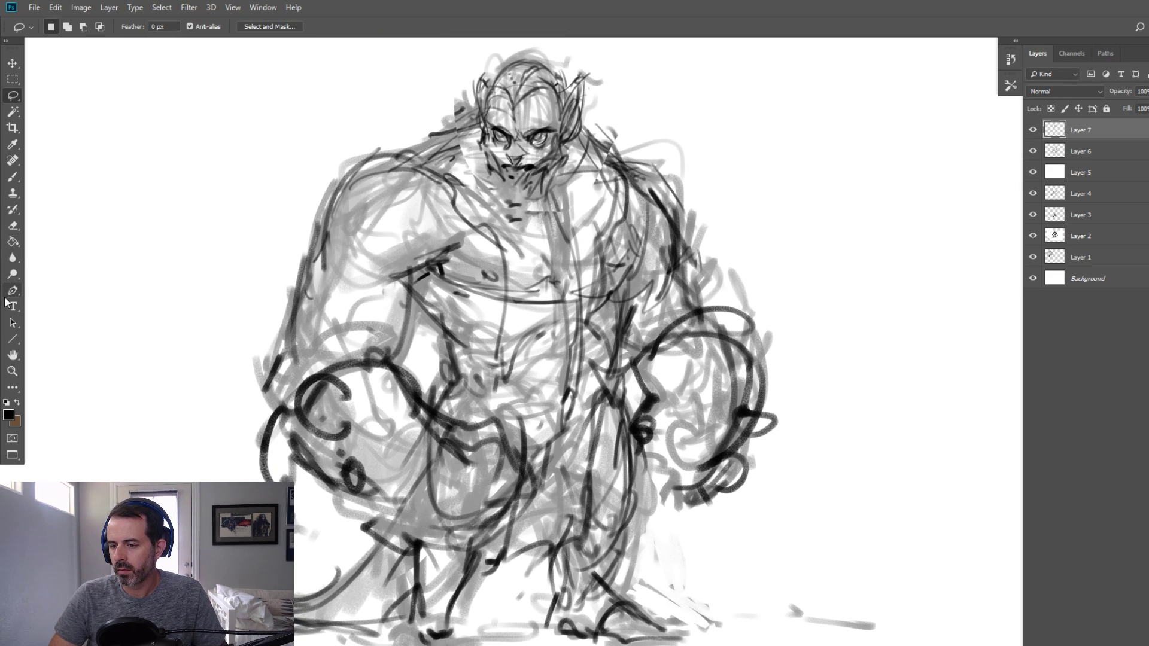
Redraw the left trapezius line from the neck to the shoulder with a thin brush
left_click(12, 371)
left_click(467, 149)
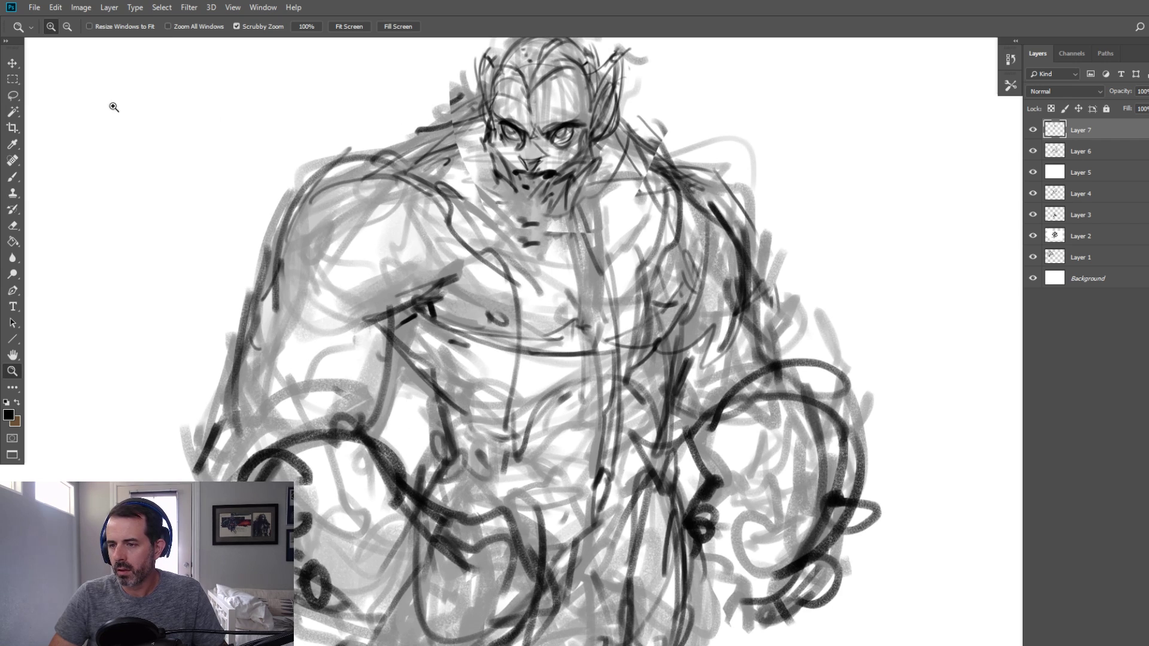
left_click(12, 176)
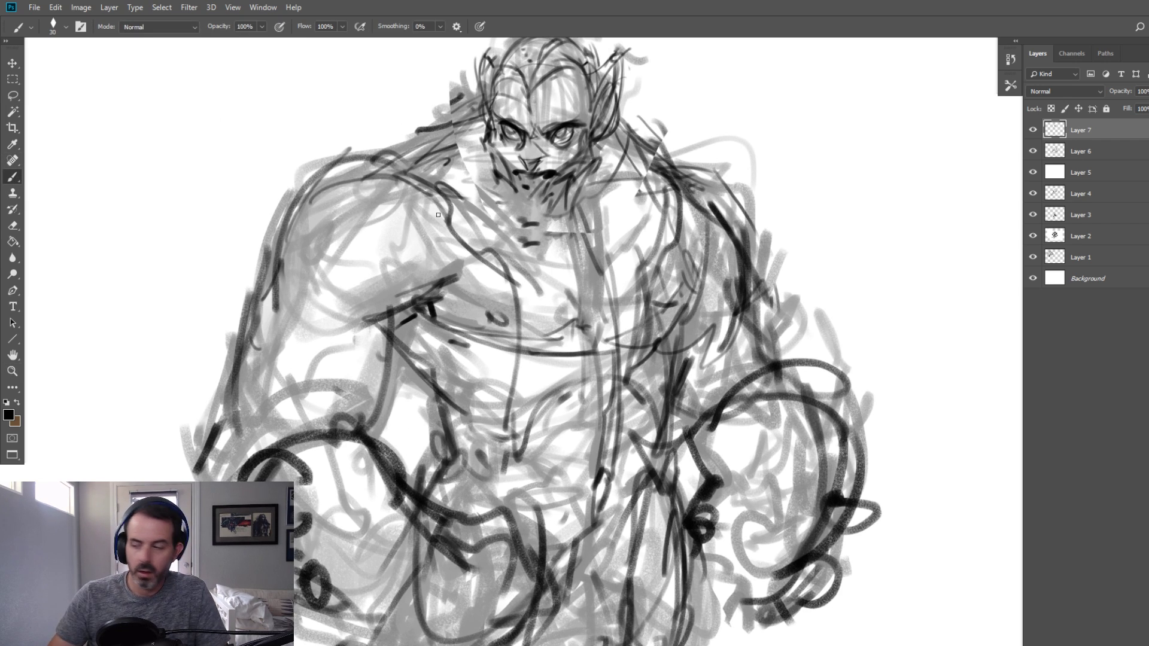
left_click(549, 175, "alt")
key("bracketleft")
key("bracketleft")
key("bracketleft")
left_click_drag(470, 118, 380, 165)
left_click_drag(393, 165, 425, 147)
Darken the skull and left ear area and redraw the right neck and trapezius lines down to the shoulder
key("bracketright")
key("bracketright")
key("bracketright")
left_click_drag(492, 102, 481, 79)
left_click_drag(613, 192, 595, 326)
left_click_drag(470, 253, 487, 177)
mouse_move(466, 210)
left_mouse_down()
mouse_move(528, 168)
mouse_move(568, 178)
mouse_move(648, 270)
left_mouse_up()
left_click_drag(603, 209, 672, 277)
left_click_drag(615, 239, 685, 291)
key("bracketright")
left_click_drag(457, 222, 430, 262)
key("bracketleft")
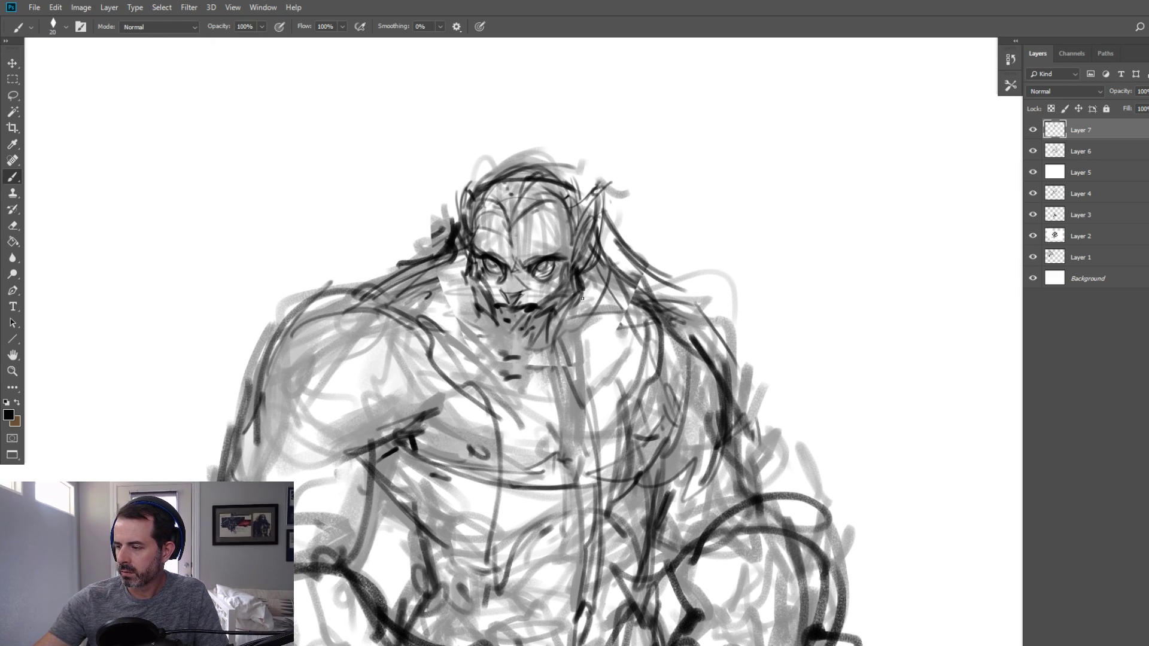
Draw short dark beard strokes along the jaw and down the chin
left_click_drag(567, 298, 551, 341)
mouse_move(470, 284)
left_mouse_down()
mouse_move(496, 336)
mouse_move(546, 338)
left_mouse_up()
left_click_drag(458, 255, 467, 306)
mouse_move(462, 241)
left_mouse_down()
mouse_move(457, 290)
mouse_move(480, 324)
left_mouse_up()
left_click_drag(455, 284, 467, 303)
Thicken the trapezius lines with a larger brush and add rounded humps behind both shoulders
key("bracketright")
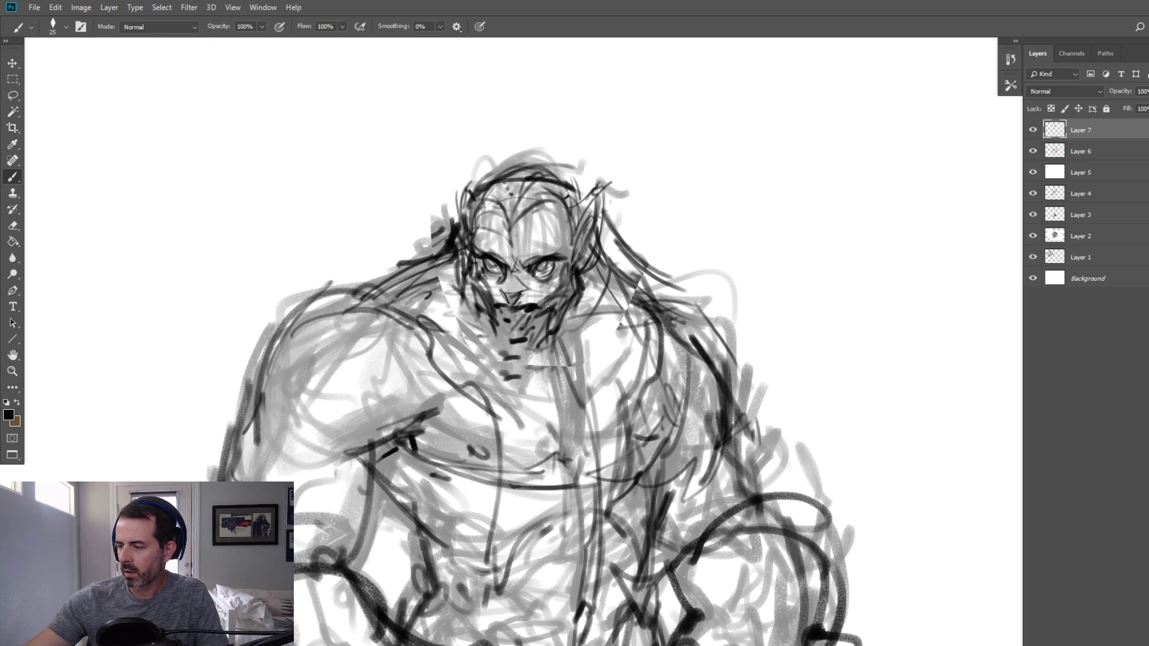
left_click_drag(389, 306, 450, 272)
key("bracketright")
key("bracketright")
key("bracketright")
left_click_drag(354, 294, 430, 256)
mouse_move(354, 293)
left_mouse_down()
mouse_move(312, 312)
mouse_move(416, 275)
mouse_move(433, 256)
left_mouse_up()
mouse_move(367, 284)
left_mouse_down()
mouse_move(434, 259)
mouse_move(450, 279)
left_mouse_up()
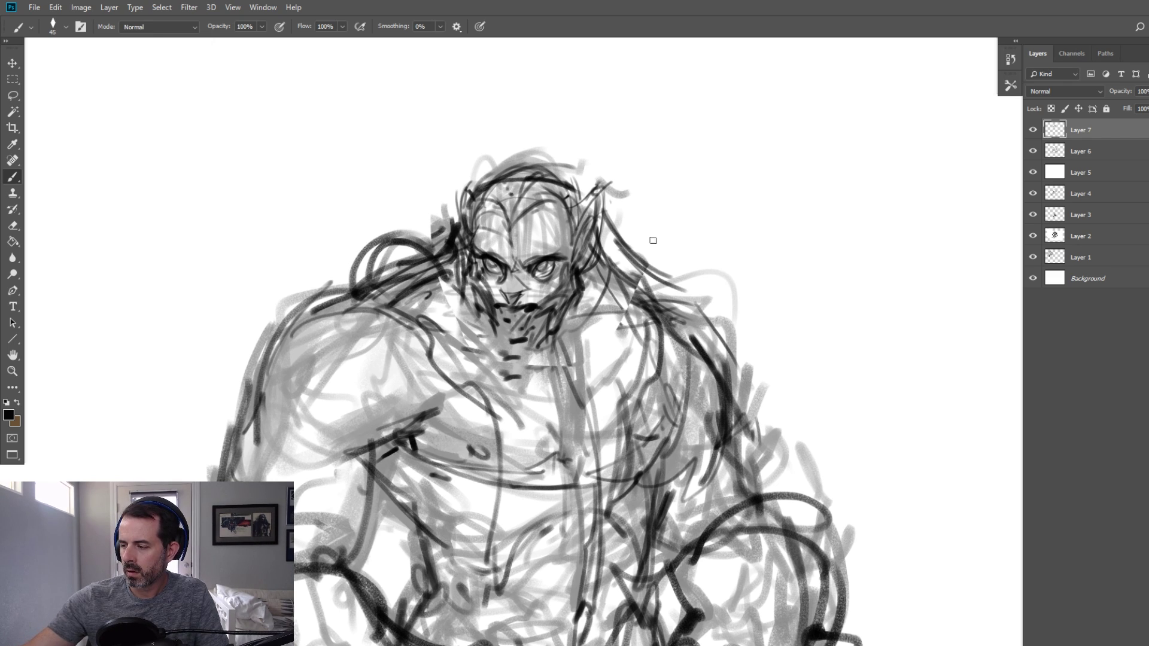
mouse_move(606, 252)
left_mouse_down()
mouse_move(663, 318)
mouse_move(676, 302)
mouse_move(658, 315)
left_mouse_up()
Draw long vest-like contours down both sides of the chest and sharpen the eye and nose lines
key("bracketleft")
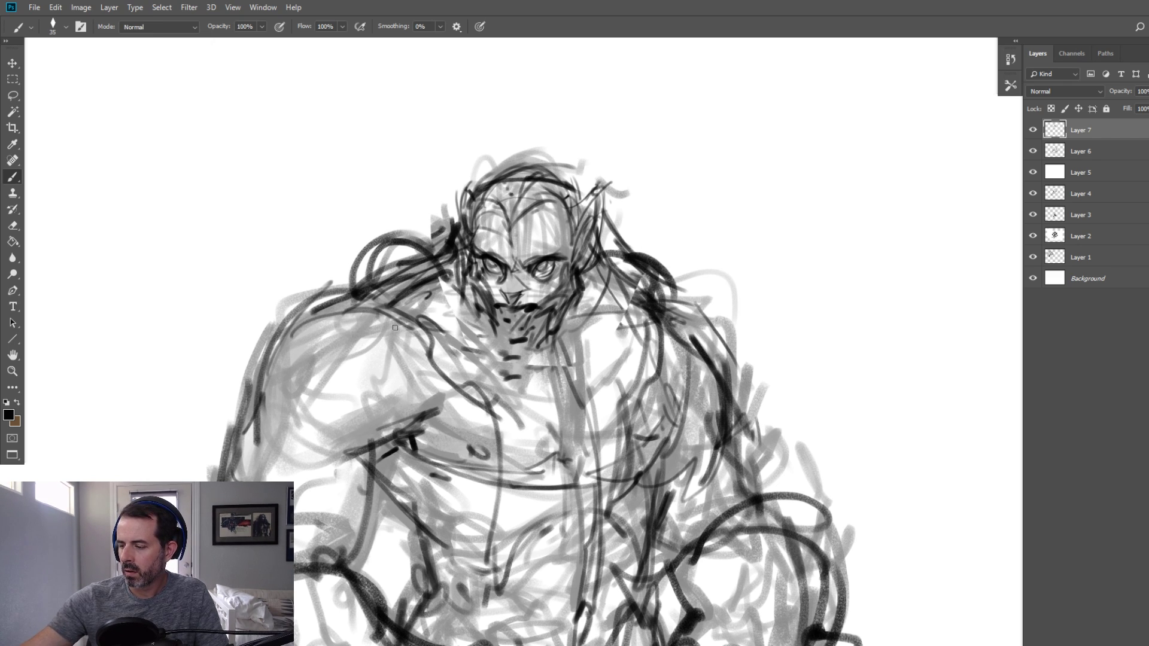
left_click_drag(373, 322, 483, 506)
key("bracketright")
mouse_move(452, 404)
left_mouse_down()
mouse_move(487, 455)
mouse_move(490, 581)
left_mouse_up()
left_click_drag(477, 415, 501, 515)
left_click_drag(466, 393, 489, 572)
left_click_drag(655, 335, 625, 557)
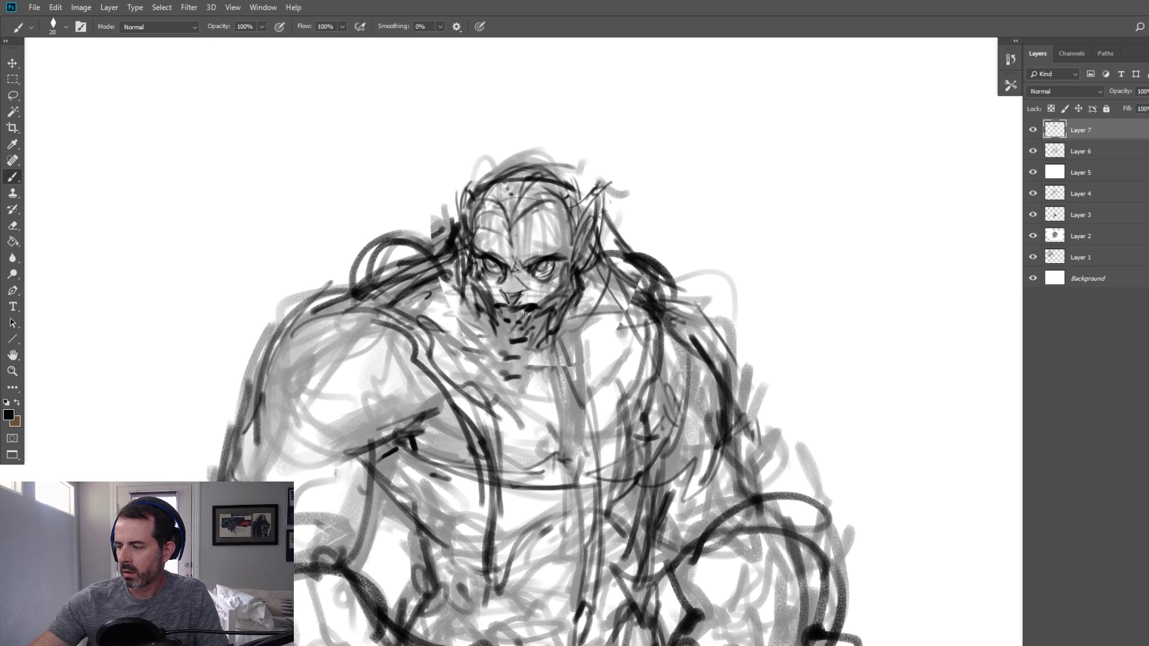
key("bracketleft")
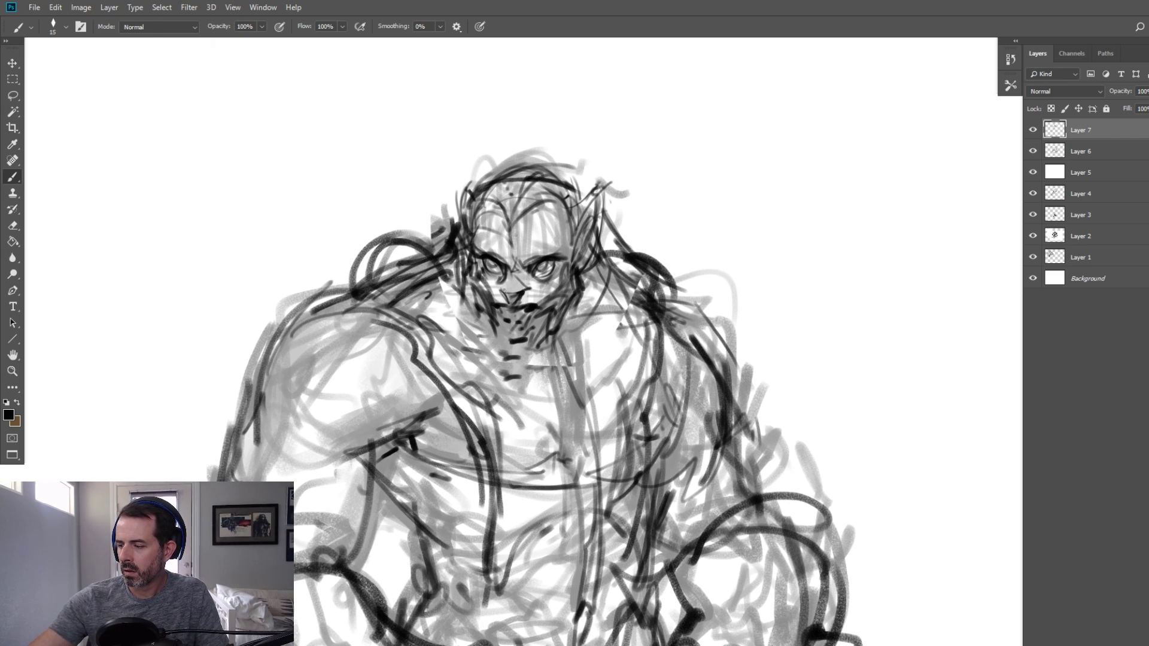
left_click_drag(479, 256, 501, 280)
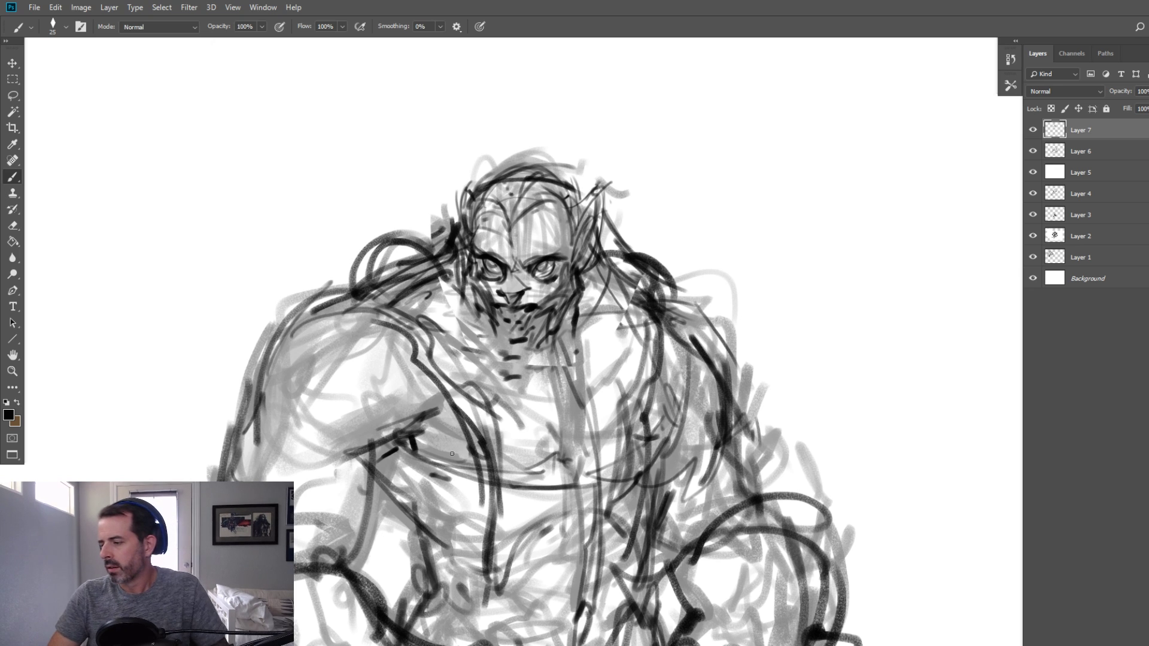
Fill dark shadow accents in both armpits and along the inner upper arm
scroll(497, 316, "down", 5)
mouse_move(375, 299)
left_mouse_down()
mouse_move(396, 291)
mouse_move(421, 323)
left_mouse_up()
left_click_drag(664, 317, 685, 282)
left_click_drag(359, 345, 390, 352)
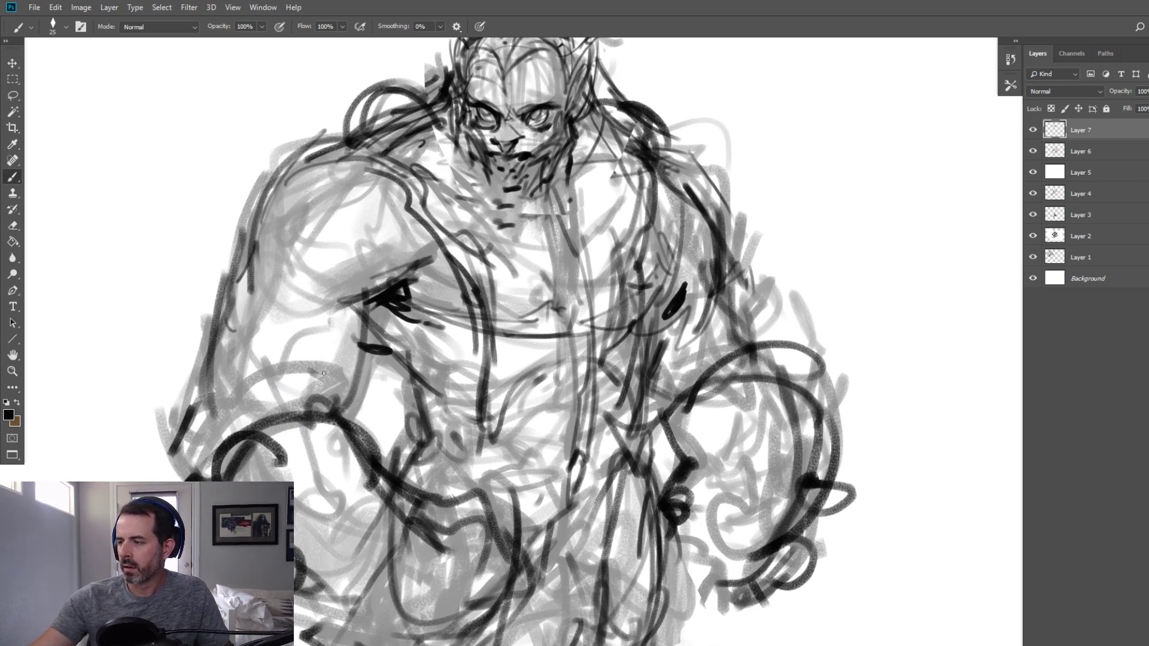
Zoom out to the whole figure and flip the canvas horizontally
left_click(12, 371)
left_click(366, 361, "alt")
left_click_drag(465, 422, 433, 352)
key("ctrl+alt+h")
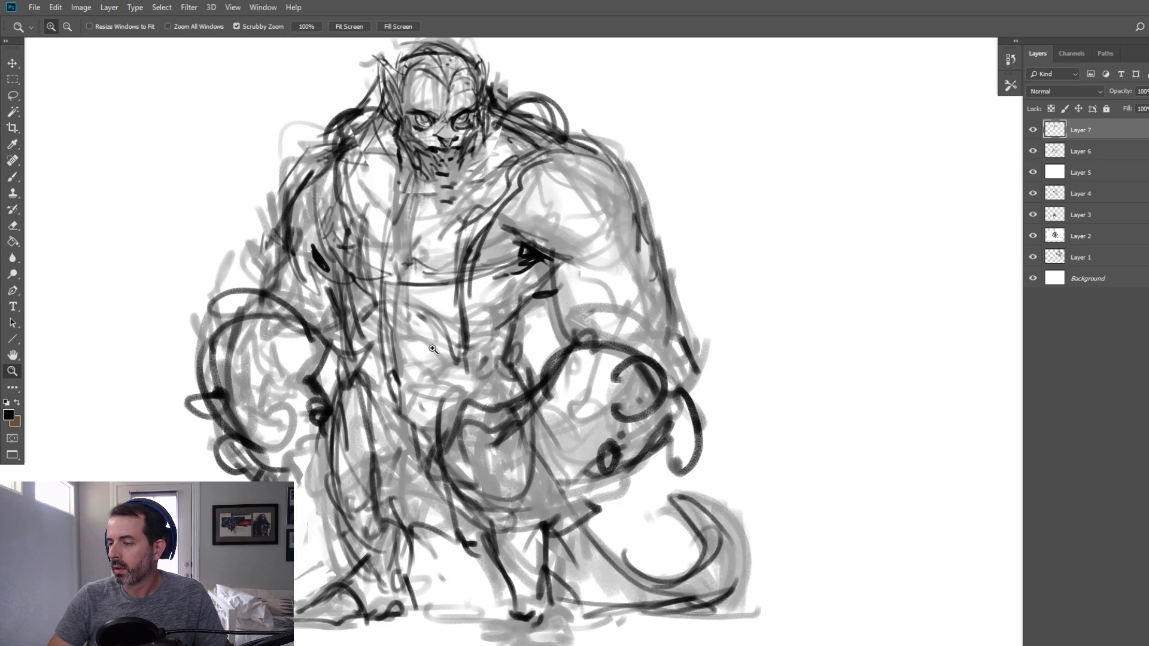
Draw a small circle on each of the two large fists with the Brush tool
left_click(13, 177)
mouse_move(655, 321)
left_mouse_down()
mouse_move(693, 287)
mouse_move(659, 336)
left_mouse_up()
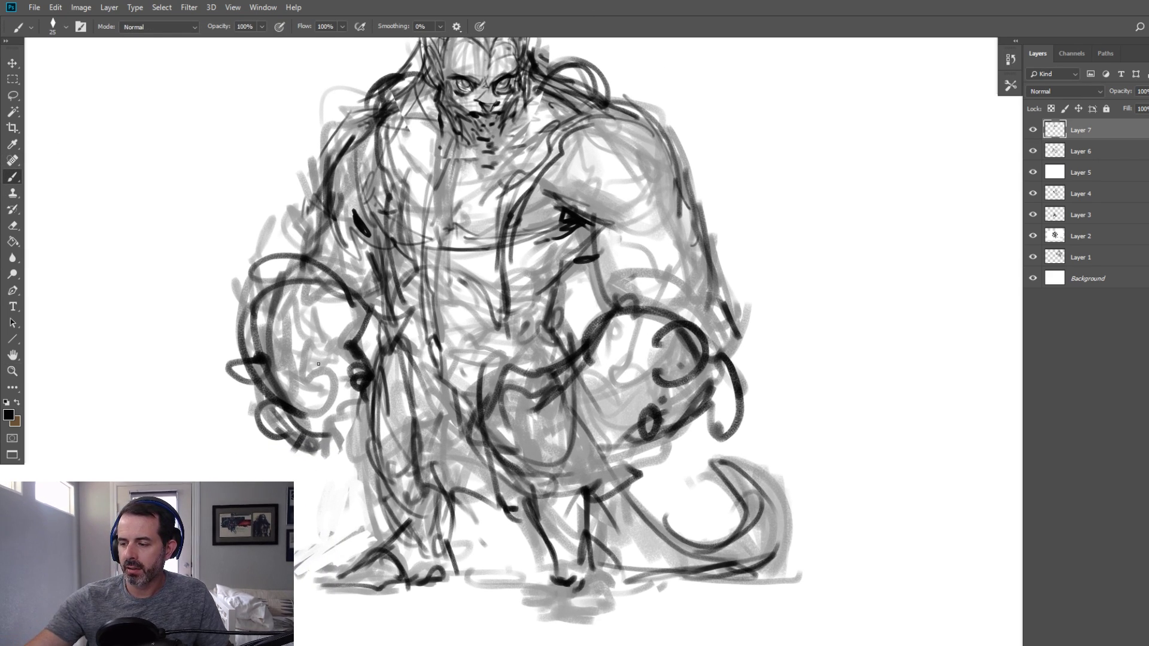
mouse_move(320, 340)
left_mouse_down()
mouse_move(302, 374)
mouse_move(328, 353)
left_mouse_up()
mouse_move(589, 347)
left_mouse_down()
mouse_move(618, 353)
mouse_move(593, 344)
left_mouse_up()
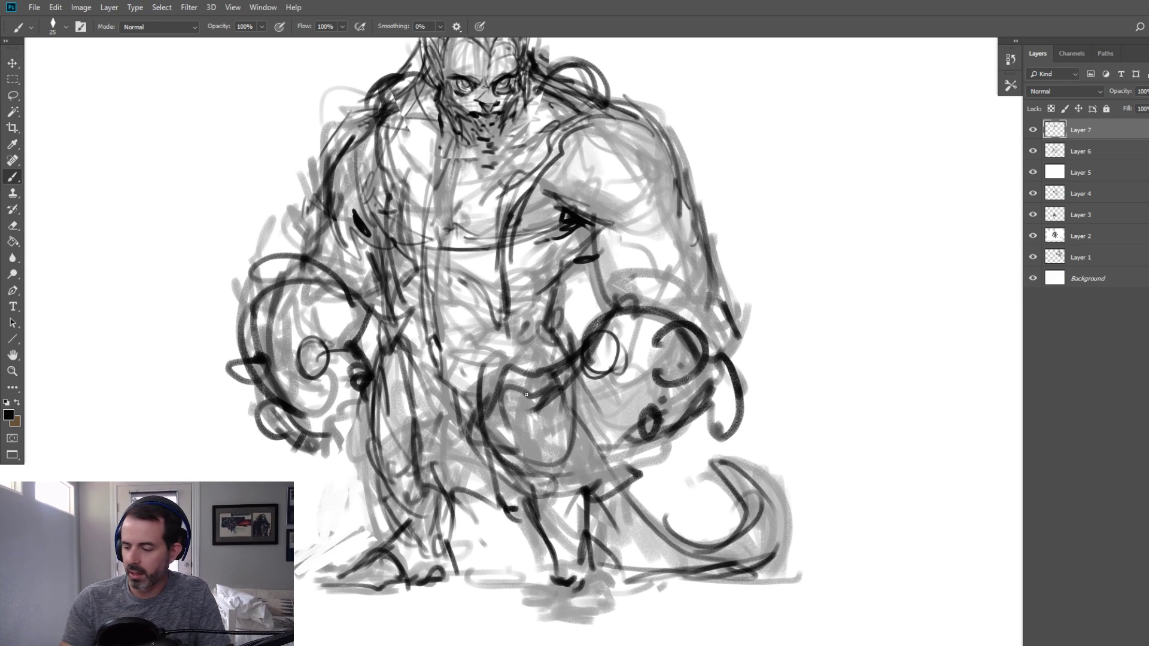
Redraw the front lower leg and rough in its foot with thick strokes below the ankle
left_click_drag(371, 593, 407, 584)
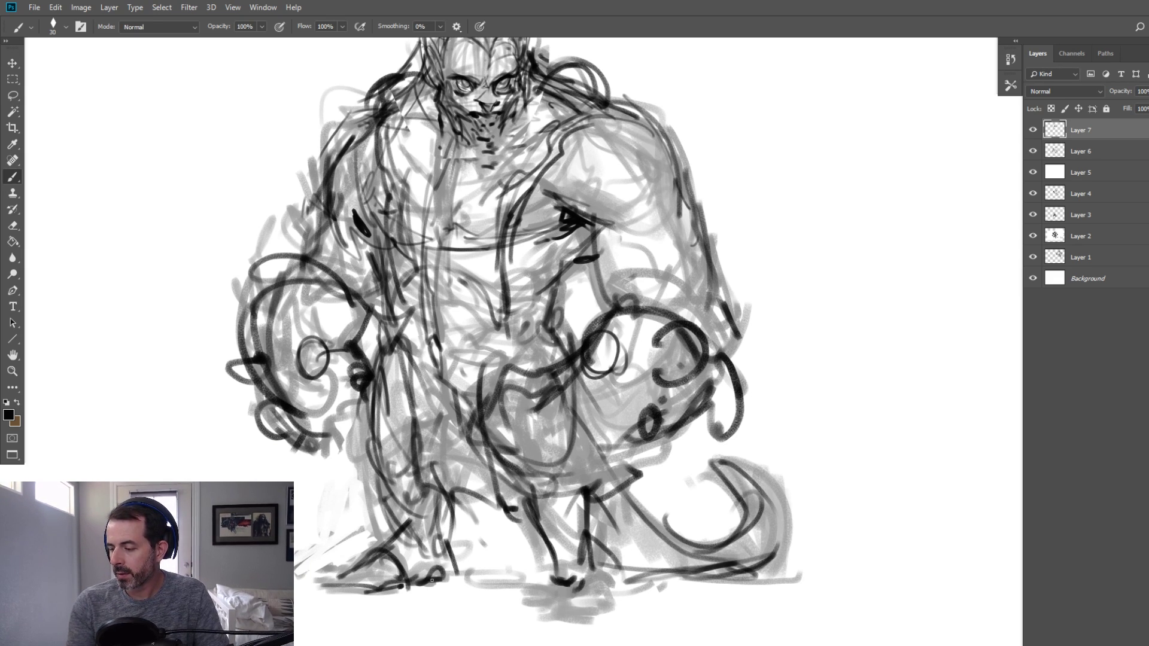
key("bracketright")
left_click_drag(525, 502, 558, 577)
left_click_drag(549, 577, 553, 596)
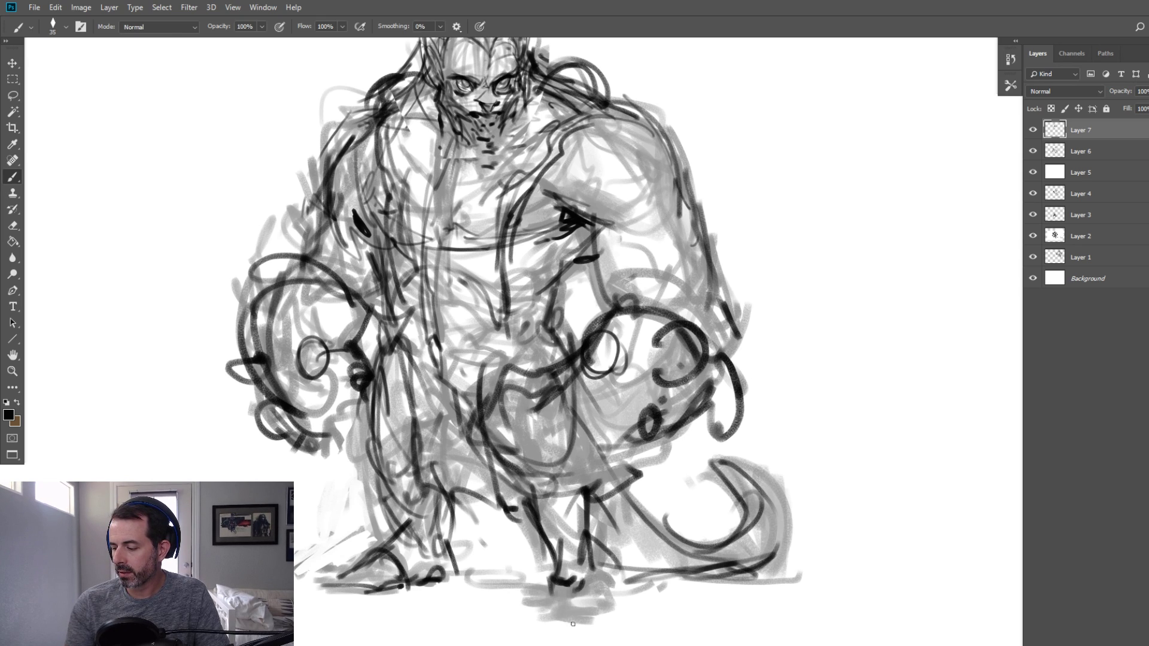
left_click_drag(558, 500, 559, 579)
left_click_drag(574, 589, 578, 621)
mouse_move(582, 594)
left_mouse_down()
mouse_move(581, 625)
mouse_move(595, 623)
left_mouse_up()
key("bracketleft")
left_click_drag(545, 536, 556, 580)
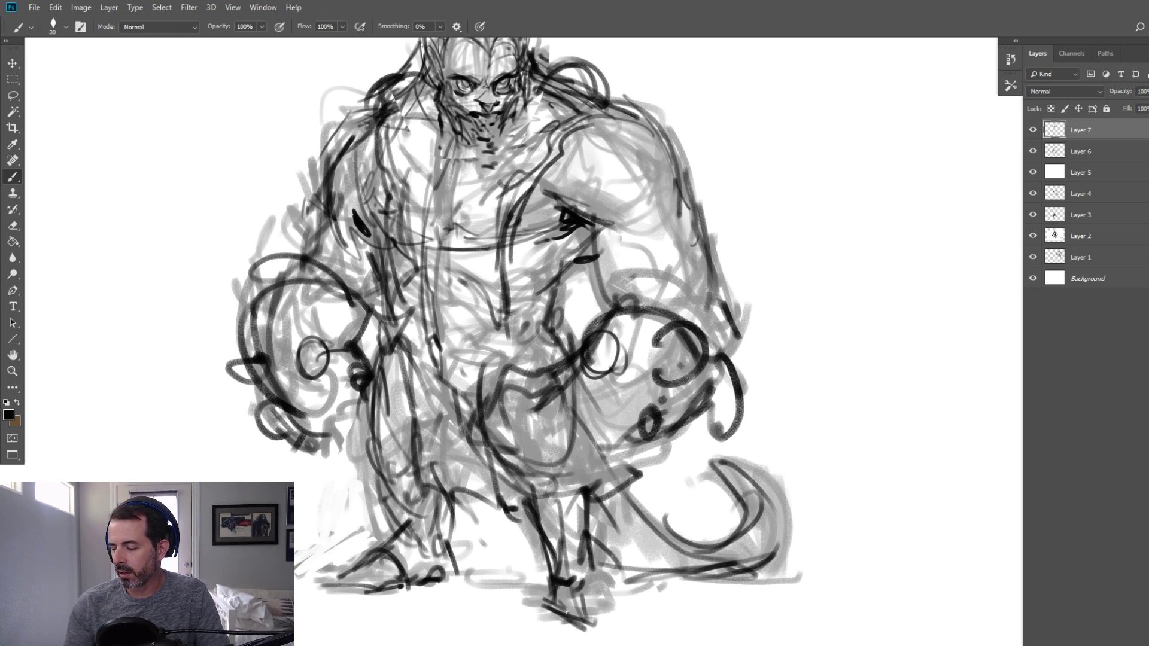
Close the front foot into a rounded block shape and add inner toe lines, varying the brush size
key("bracketright")
left_click_drag(589, 627, 626, 616)
left_click_drag(595, 562, 622, 616)
key("bracketleft")
left_click_drag(556, 586, 583, 626)
key("bracketleft")
mouse_move(600, 587)
left_mouse_down()
mouse_move(610, 631)
mouse_move(559, 628)
mouse_move(582, 585)
mouse_move(599, 626)
mouse_move(585, 593)
left_mouse_up()
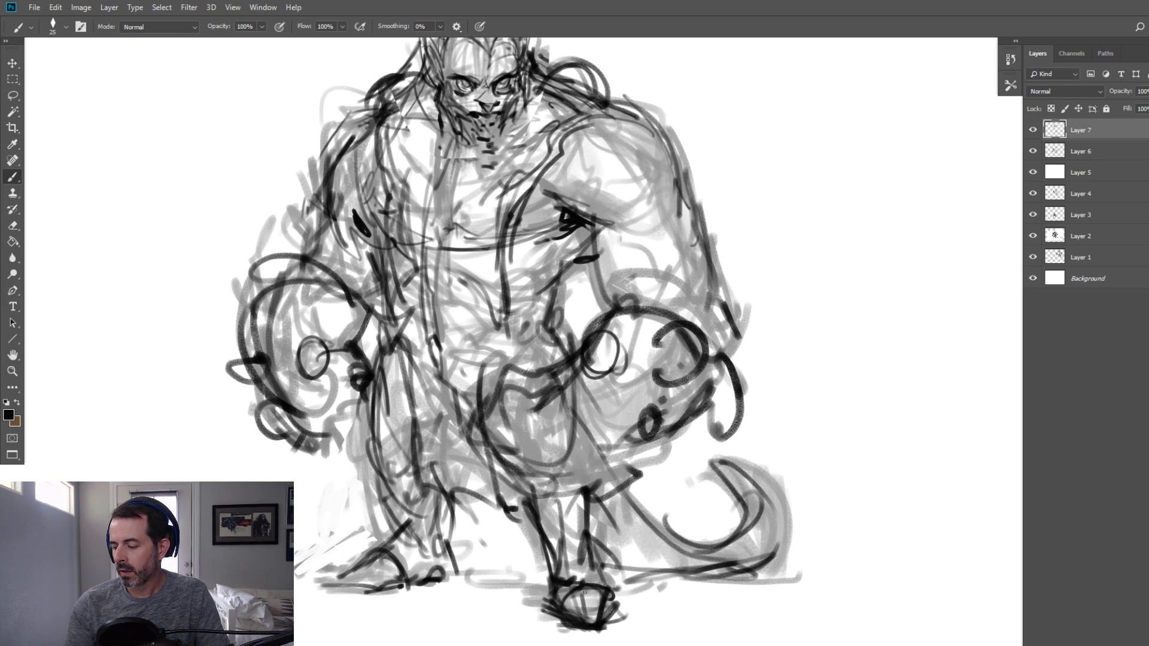
Draw ground lines between the rear foot and the front foot
key("bracketright")
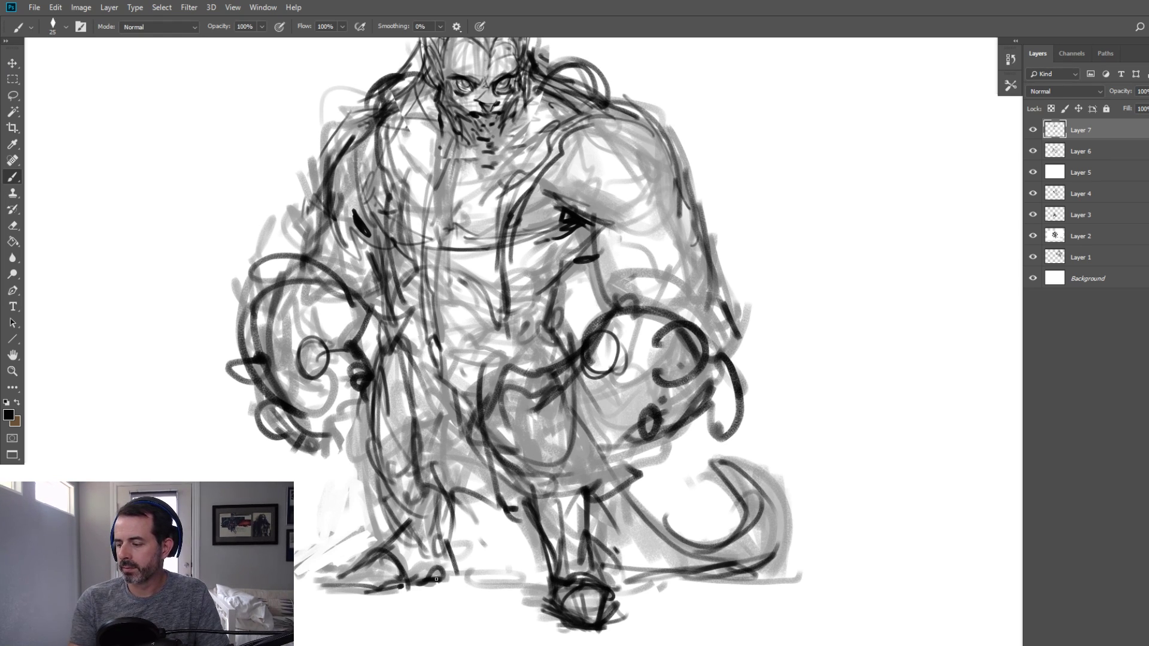
mouse_move(388, 582)
left_mouse_down()
mouse_move(497, 574)
mouse_move(549, 591)
left_mouse_up()
left_click_drag(456, 582, 549, 578)
Sketch a ragged cloth fringe between the legs with a larger brush
key("bracketright")
key("bracketright")
mouse_move(402, 400)
left_mouse_down()
mouse_move(423, 512)
mouse_move(445, 545)
left_mouse_up()
left_click_drag(418, 497, 456, 531)
mouse_move(452, 530)
left_mouse_down()
mouse_move(478, 543)
mouse_move(488, 501)
left_mouse_up()
mouse_move(474, 504)
left_mouse_down()
mouse_move(485, 531)
mouse_move(505, 537)
left_mouse_up()
left_click_drag(513, 534, 499, 504)
Darken the loincloth edge down the front thigh and add a curved line over the abdomen
key("bracketright")
left_click_drag(494, 379, 522, 526)
left_click_drag(514, 481, 521, 504)
left_click_drag(495, 369, 509, 329)
key("bracketleft")
left_click_drag(429, 314, 494, 266)
Draw a pointed shoulder pad over the right-hand shoulder with a strap line running up from the chest
left_click_drag(512, 210, 619, 119)
left_click_drag(569, 146, 657, 116)
mouse_move(592, 119)
left_mouse_down()
mouse_move(606, 162)
mouse_move(642, 158)
mouse_move(698, 182)
left_mouse_up()
key("bracketright")
left_click_drag(650, 111, 715, 193)
left_click_drag(702, 180, 700, 187)
left_click_drag(583, 121, 589, 156)
mouse_move(567, 154)
left_mouse_down()
mouse_move(695, 194)
mouse_move(716, 186)
left_mouse_up()
left_click_drag(715, 189, 708, 166)
Block in the matching shoulder pad on the left-hand shoulder with a thicker brush
key("bracketright")
key("bracketright")
mouse_move(382, 106)
left_mouse_down()
mouse_move(310, 162)
mouse_move(339, 152)
left_mouse_up()
left_click_drag(308, 190, 373, 166)
key("bracketleft")
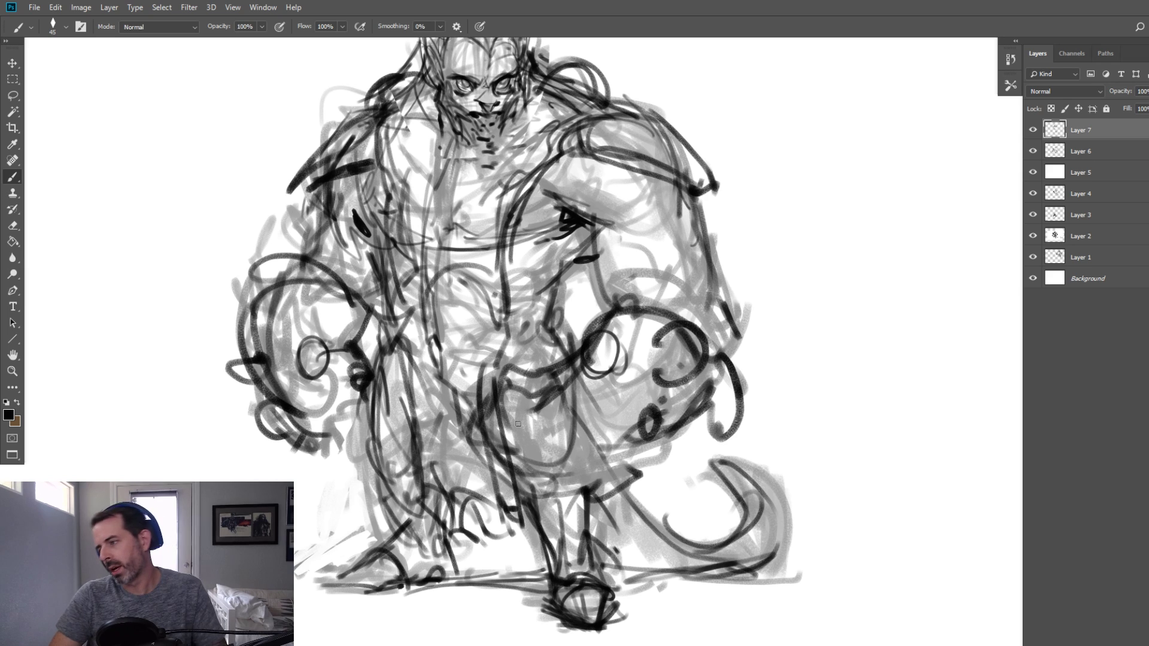
Paint a sampled white touch-up beneath the front foot, then resample the dark line colour
mouse_move(472, 287)
left_mouse_down()
mouse_move(473, 345)
mouse_move(473, 309)
left_mouse_up()
left_click(545, 643, "alt")
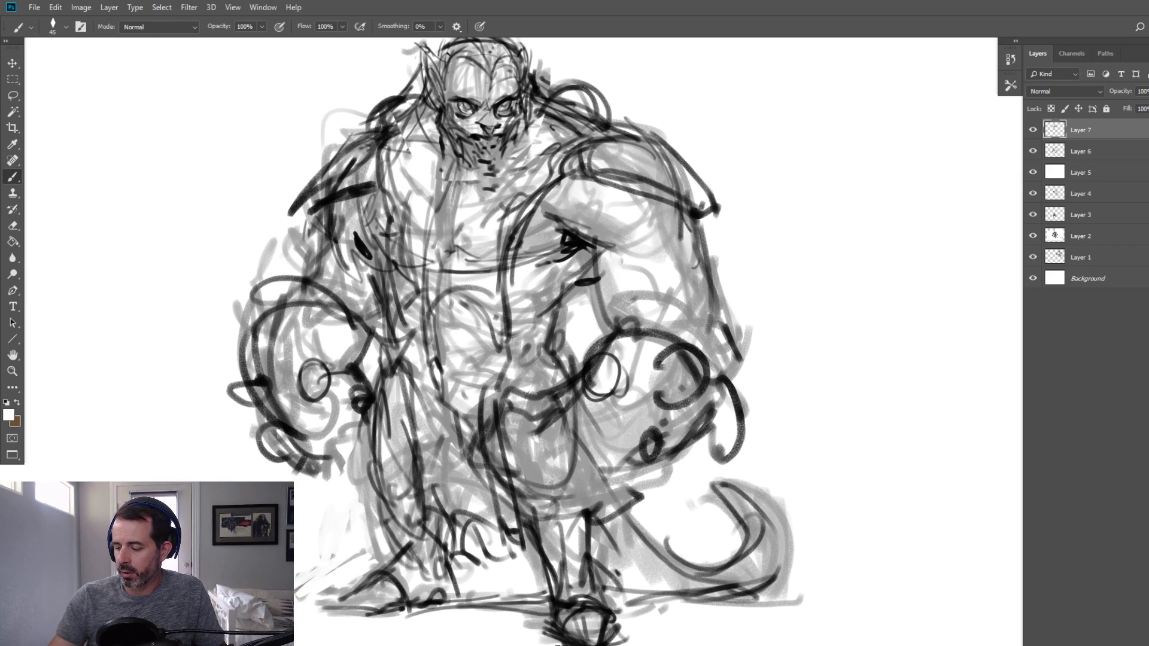
mouse_move(621, 644)
left_mouse_down()
mouse_move(541, 637)
mouse_move(626, 633)
left_mouse_up()
left_click(563, 630, "alt")
Thicken the edges of both shoulder pads and darken the chest contour beside the armpit
mouse_move(599, 172)
left_mouse_down()
mouse_move(695, 208)
mouse_move(725, 242)
left_mouse_up()
mouse_move(618, 135)
left_mouse_down()
mouse_move(654, 144)
mouse_move(725, 240)
left_mouse_up()
mouse_move(680, 169)
left_mouse_down()
mouse_move(727, 242)
mouse_move(592, 177)
mouse_move(538, 216)
left_mouse_up()
left_click_drag(525, 260, 527, 224)
mouse_move(335, 198)
left_mouse_down()
mouse_move(382, 202)
mouse_move(377, 210)
left_mouse_up()
left_click_drag(580, 212, 570, 268)
Add looping coil strokes to the humps behind both sides of the neck
left_click_drag(586, 115, 540, 195)
mouse_move(582, 137)
left_mouse_down()
mouse_move(541, 194)
mouse_move(607, 176)
left_mouse_up()
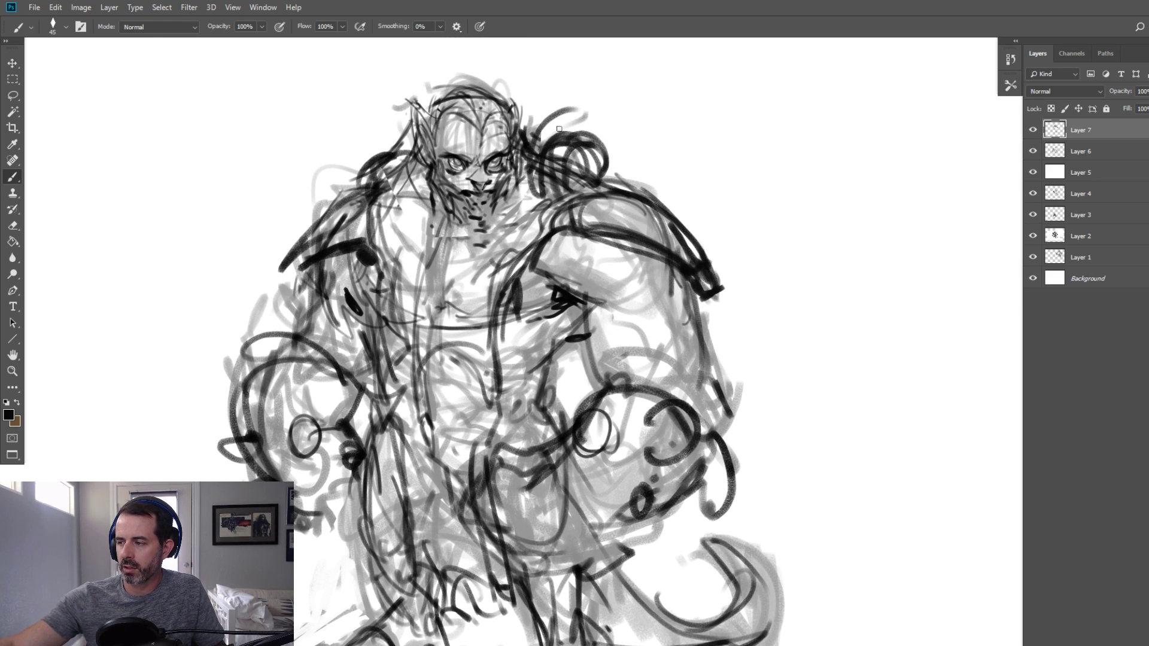
left_click_drag(553, 115, 616, 179)
mouse_move(404, 128)
left_mouse_down()
mouse_move(383, 198)
mouse_move(395, 134)
mouse_move(362, 190)
left_mouse_up()
left_click_drag(383, 200, 411, 119)
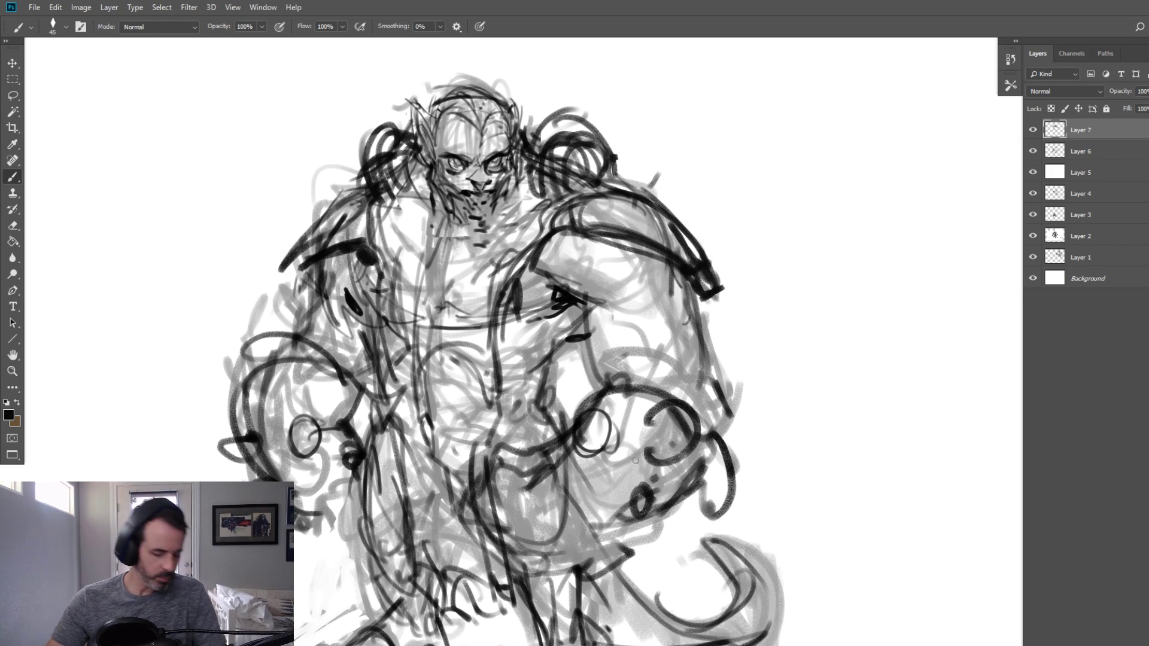
Redraw the pointed ears on both sides of the head, reducing the brush size
left_click_drag(425, 157, 409, 115)
left_click_drag(402, 108, 438, 123)
key("[")
key("[")
mouse_move(511, 119)
left_mouse_down()
mouse_move(546, 109)
mouse_move(521, 157)
left_mouse_up()
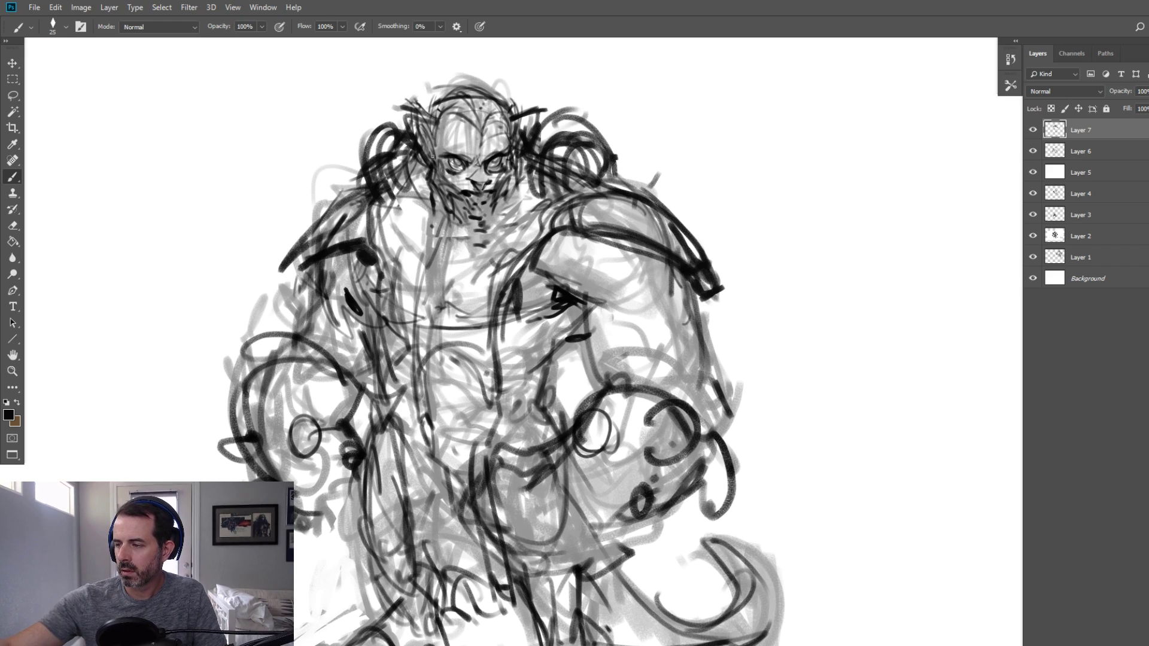
Draw a heavy dark collar curving beneath the jaw and around the neck
mouse_move(437, 192)
left_mouse_down()
mouse_move(516, 172)
mouse_move(521, 183)
mouse_move(498, 208)
mouse_move(519, 184)
mouse_move(428, 185)
mouse_move(502, 208)
left_mouse_up()
key("[")
key("]")
mouse_move(417, 201)
left_mouse_down()
mouse_move(425, 215)
mouse_move(463, 219)
left_mouse_up()
mouse_move(421, 194)
left_mouse_down()
mouse_move(463, 222)
mouse_move(499, 214)
left_mouse_up()
left_click(399, 209)
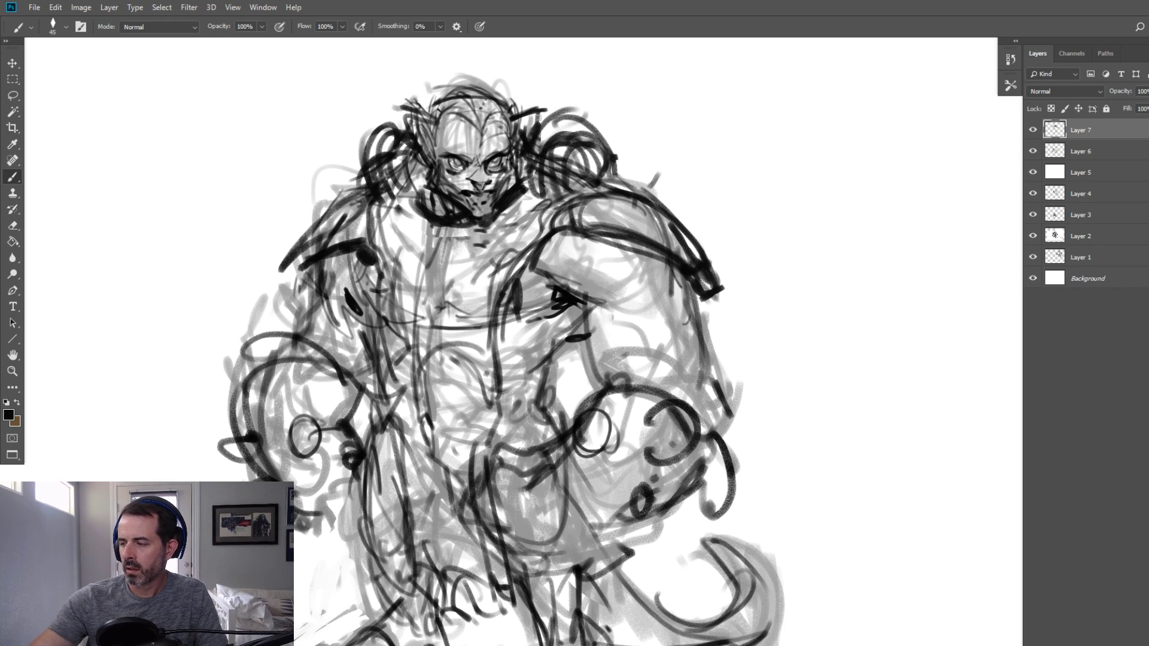
left_click_drag(426, 216, 474, 229)
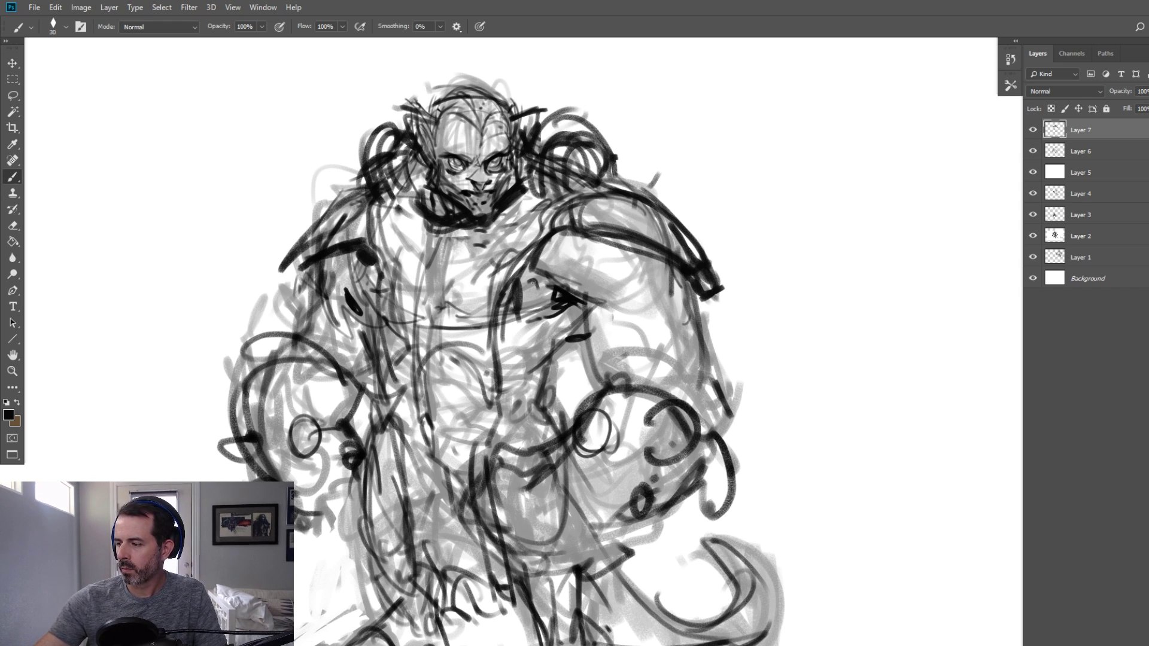
Dot small details on the right-hand upper arm and redraw its inner and outer contours with a thicker brush
left_click_drag(599, 260, 601, 250)
key("bracketright")
left_click_drag(616, 255, 621, 247)
key("bracketright")
mouse_move(553, 286)
left_mouse_down()
mouse_move(595, 314)
mouse_move(614, 387)
left_mouse_up()
left_click_drag(692, 277, 716, 384)
Redraw the left-hand upper arm below its shoulder pad and add accents along the chest side
right_click(348, 272)
left_click_drag(323, 260, 332, 286)
key("bracketright")
left_click_drag(324, 259, 297, 342)
mouse_move(347, 268)
left_mouse_down()
mouse_move(381, 316)
mouse_move(417, 317)
left_mouse_up()
Round out the curved shape around the right-hand armpit and add thick curved strokes behind the head
key("bracketright")
left_click_drag(517, 312, 541, 308)
left_click_drag(502, 326, 518, 329)
mouse_move(521, 283)
left_mouse_down()
mouse_move(559, 340)
mouse_move(582, 318)
mouse_move(536, 334)
left_mouse_up()
mouse_move(529, 91)
left_mouse_down()
mouse_move(504, 96)
mouse_move(555, 131)
mouse_move(519, 101)
mouse_move(541, 99)
mouse_move(569, 138)
left_mouse_up()
left_click_drag(549, 96, 565, 149)
Darken the underside of the left-hand fist and redraw the robe's outer edge, fringe and hem above the front leg
left_click_drag(294, 522, 355, 527)
left_click_drag(595, 524, 586, 415)
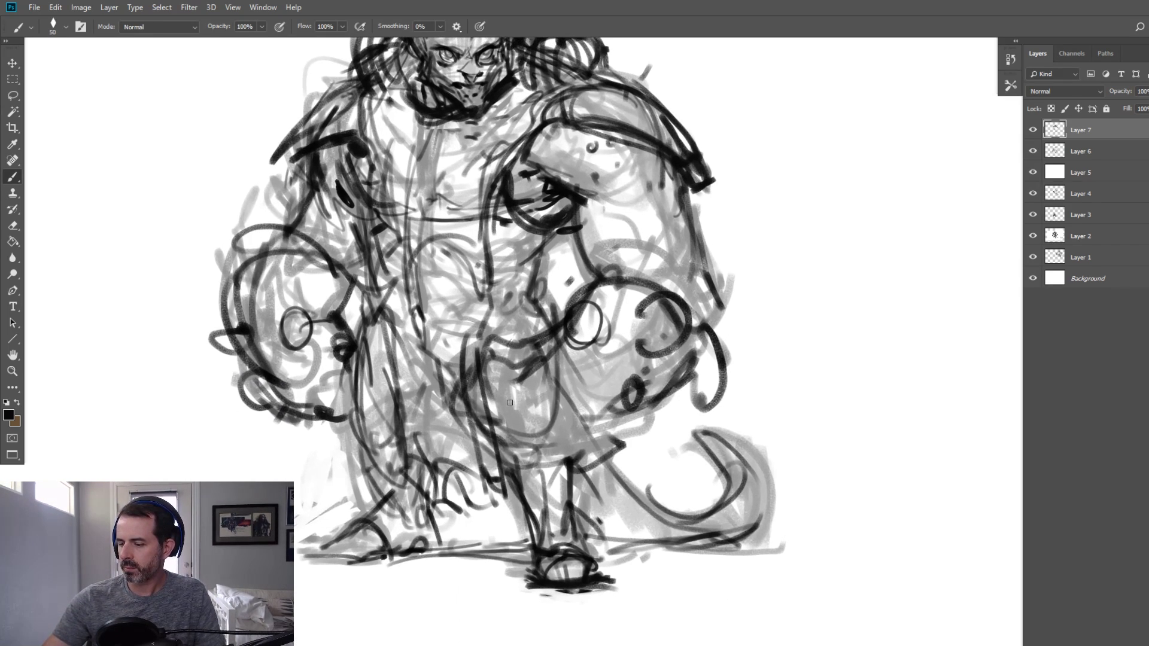
mouse_move(351, 534)
left_mouse_down()
mouse_move(400, 506)
mouse_move(359, 377)
left_mouse_up()
left_click_drag(439, 448, 499, 506)
left_click_drag(516, 458, 568, 447)
Draw a bold oval emblem on the abdomen and fill dark shadows along the right-hand waist
left_click_drag(428, 290, 439, 294)
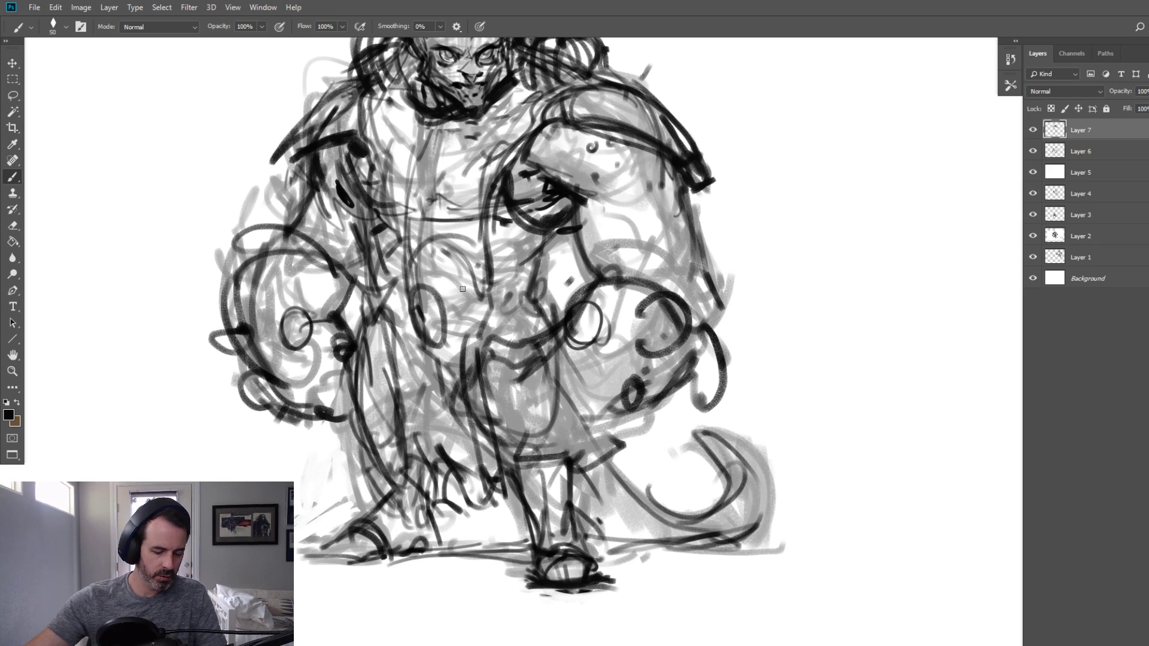
mouse_move(425, 245)
left_mouse_down()
mouse_move(448, 300)
mouse_move(436, 324)
mouse_move(515, 318)
left_mouse_up()
mouse_move(559, 317)
left_mouse_down()
mouse_move(539, 284)
mouse_move(553, 311)
left_mouse_up()
mouse_move(562, 229)
left_mouse_down()
mouse_move(534, 286)
mouse_move(552, 310)
left_mouse_up()
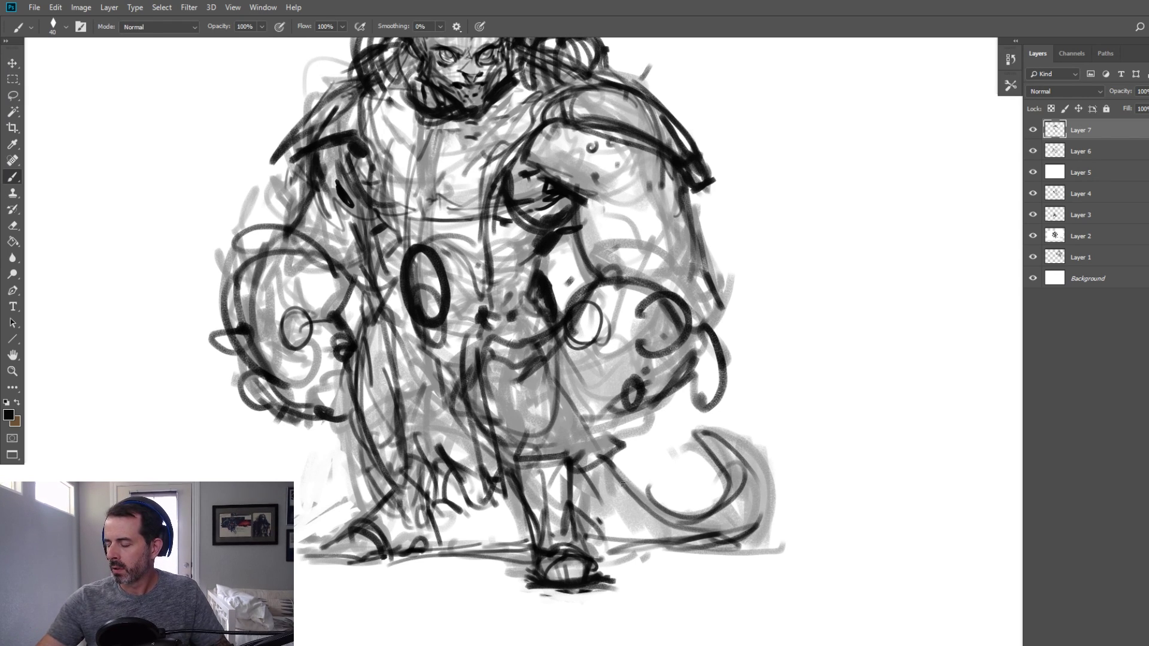
Add looped segments along the base of the tail
mouse_move(633, 529)
left_mouse_down()
mouse_move(633, 496)
mouse_move(651, 537)
mouse_move(732, 502)
left_mouse_up()
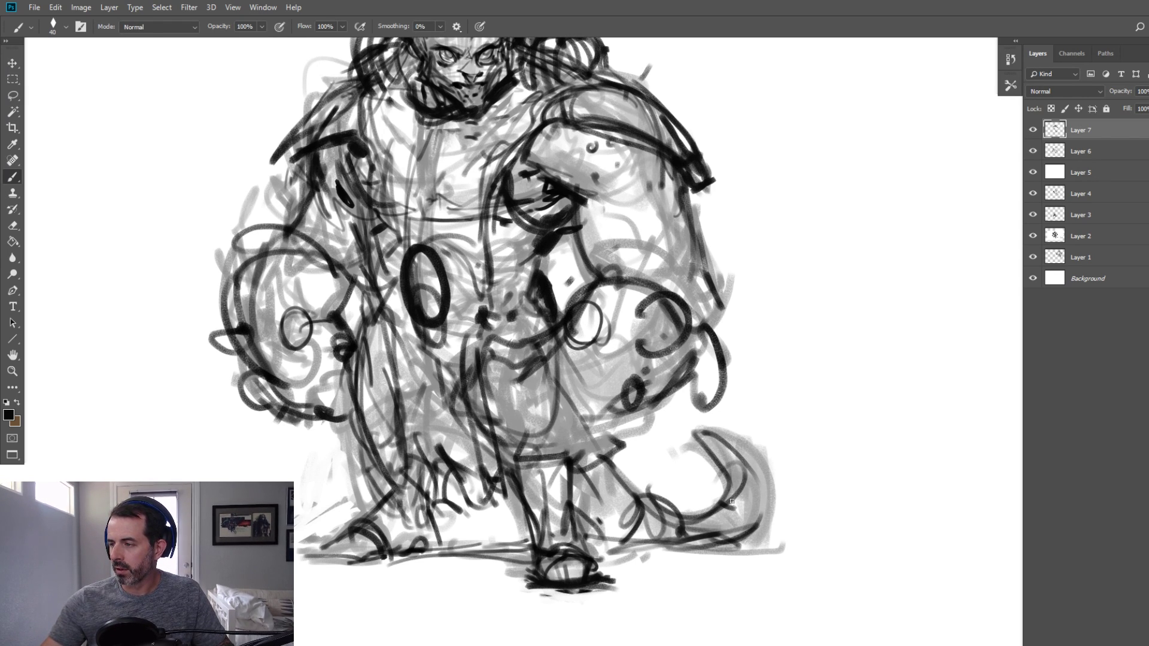
left_click_drag(514, 347, 546, 380)
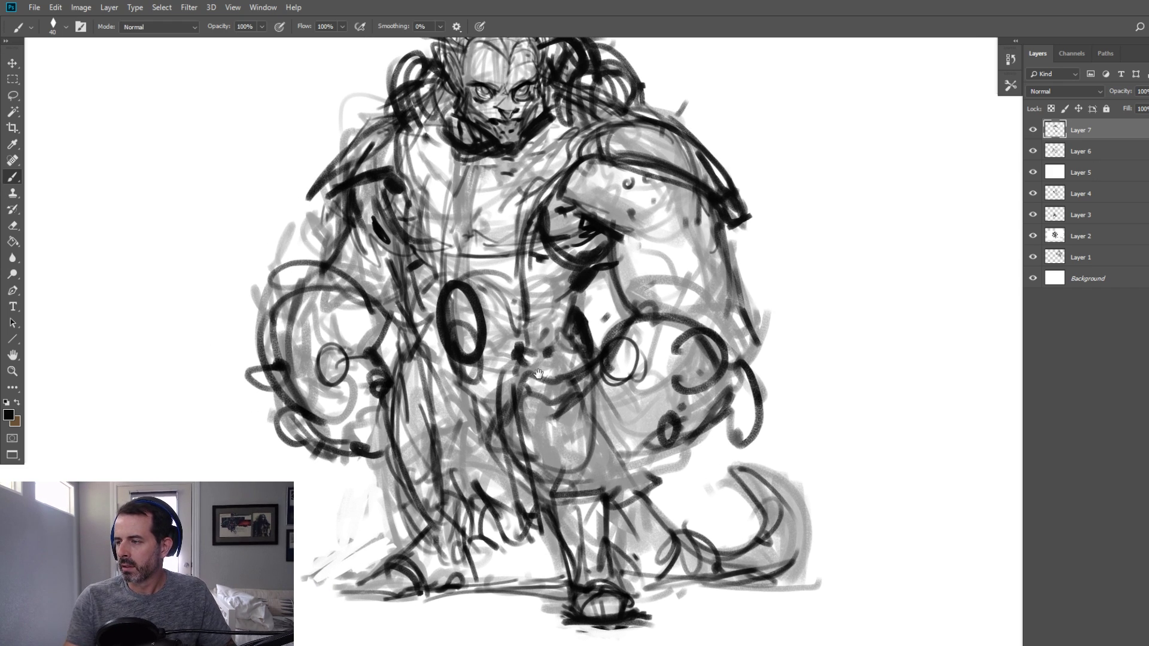
left_click_drag(594, 443, 655, 374)
Draw a horizontal ground line behind the feet, extending past both sides of the figure
left_click_drag(449, 498, 297, 521)
left_click_drag(563, 487, 492, 491)
left_click_drag(663, 495, 512, 496)
left_click_drag(315, 507, 294, 511)
mouse_move(465, 496)
left_mouse_down()
mouse_move(335, 510)
mouse_move(392, 495)
left_mouse_up()
left_click_drag(765, 514, 805, 496)
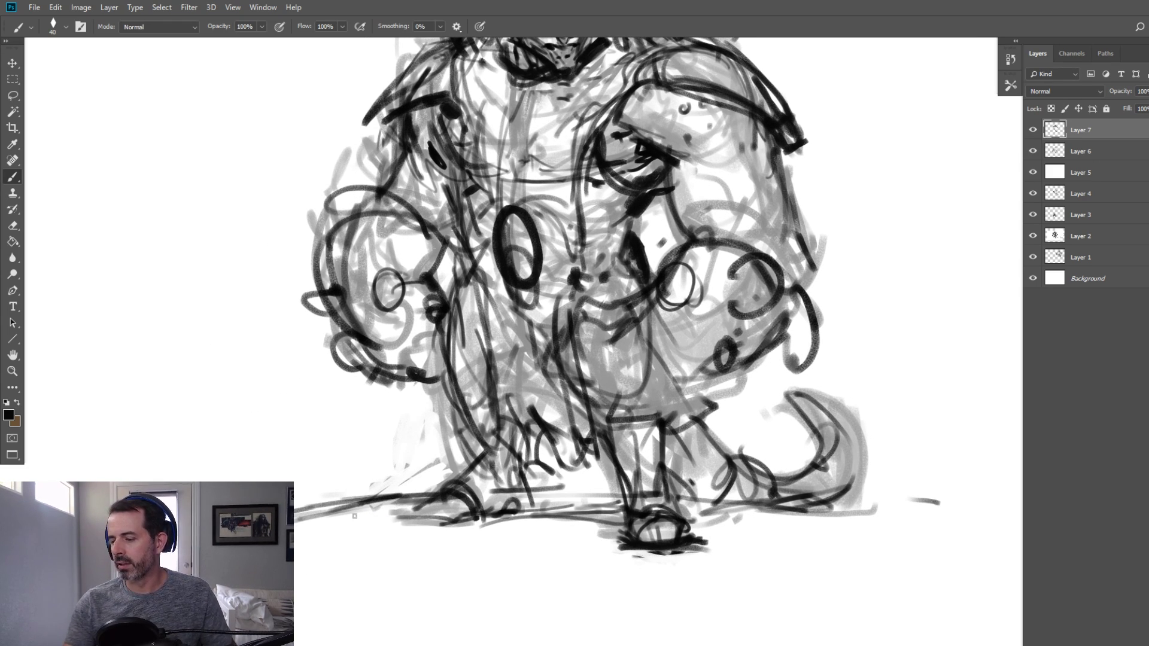
Sketch jagged rocks and debris on the ground to the left of the figure
mouse_move(355, 516)
left_mouse_down()
mouse_move(392, 502)
mouse_move(330, 523)
mouse_move(312, 483)
mouse_move(378, 493)
left_mouse_up()
left_click_drag(273, 443, 297, 483)
mouse_move(285, 446)
left_mouse_down()
mouse_move(273, 468)
mouse_move(326, 491)
left_mouse_up()
left_click_drag(306, 506, 352, 519)
left_click_drag(311, 533, 364, 536)
left_click_drag(368, 491, 391, 482)
mouse_move(395, 472)
left_mouse_down()
mouse_move(391, 492)
mouse_move(351, 502)
left_mouse_up()
left_click_drag(376, 427, 264, 493)
Scribble rough ground texture to the right of the figure beyond the tail
left_click_drag(727, 570, 735, 584)
mouse_move(741, 565)
left_mouse_down()
mouse_move(760, 582)
mouse_move(814, 582)
left_mouse_up()
left_click_drag(649, 580, 676, 585)
left_click_drag(673, 583, 843, 592)
left_click_drag(781, 575, 811, 597)
left_click_drag(797, 583, 887, 591)
Create a new empty layer above the current linework layer
left_click_drag(397, 280, 478, 342)
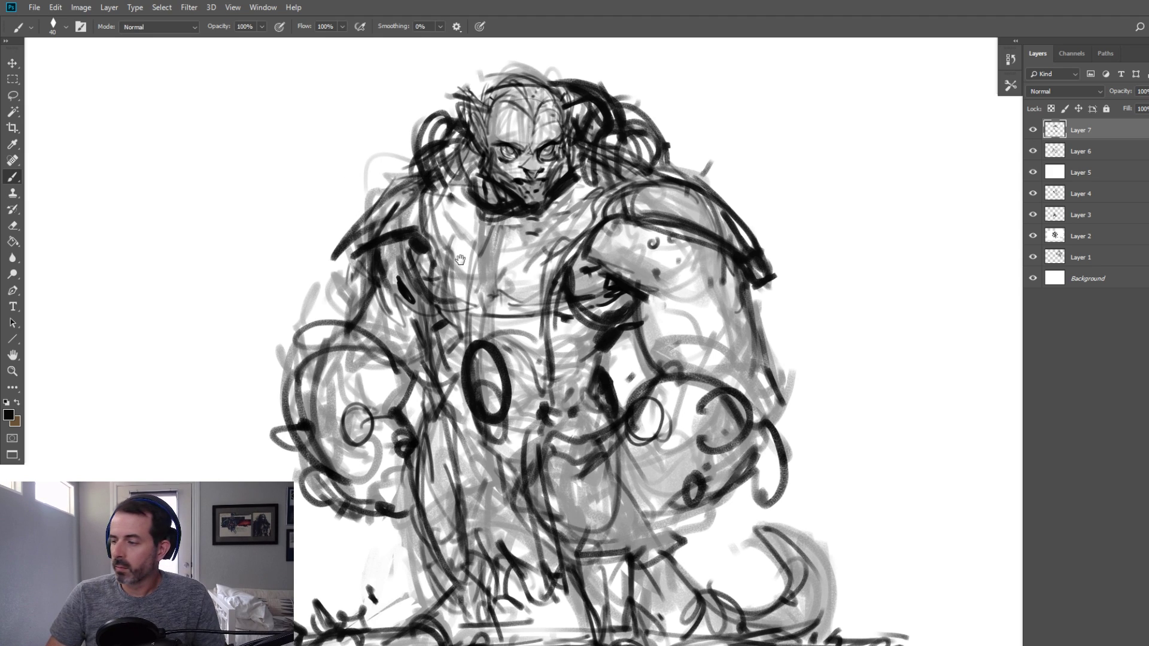
left_click_drag(460, 259, 439, 214)
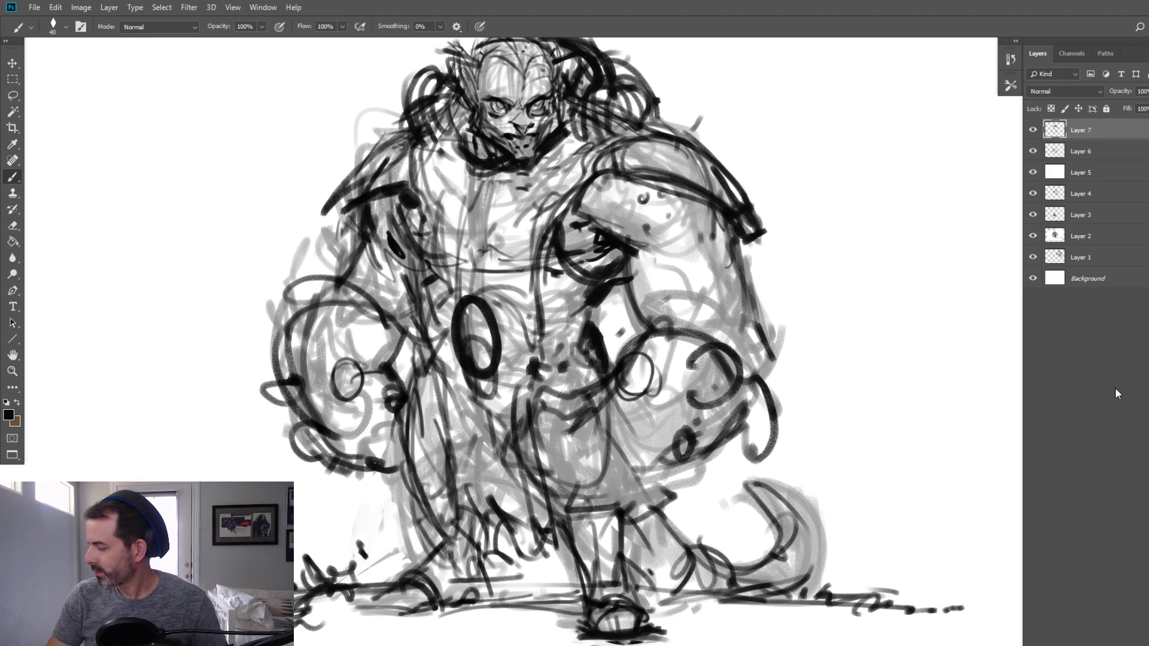
key("ctrl+shift+alt+n")
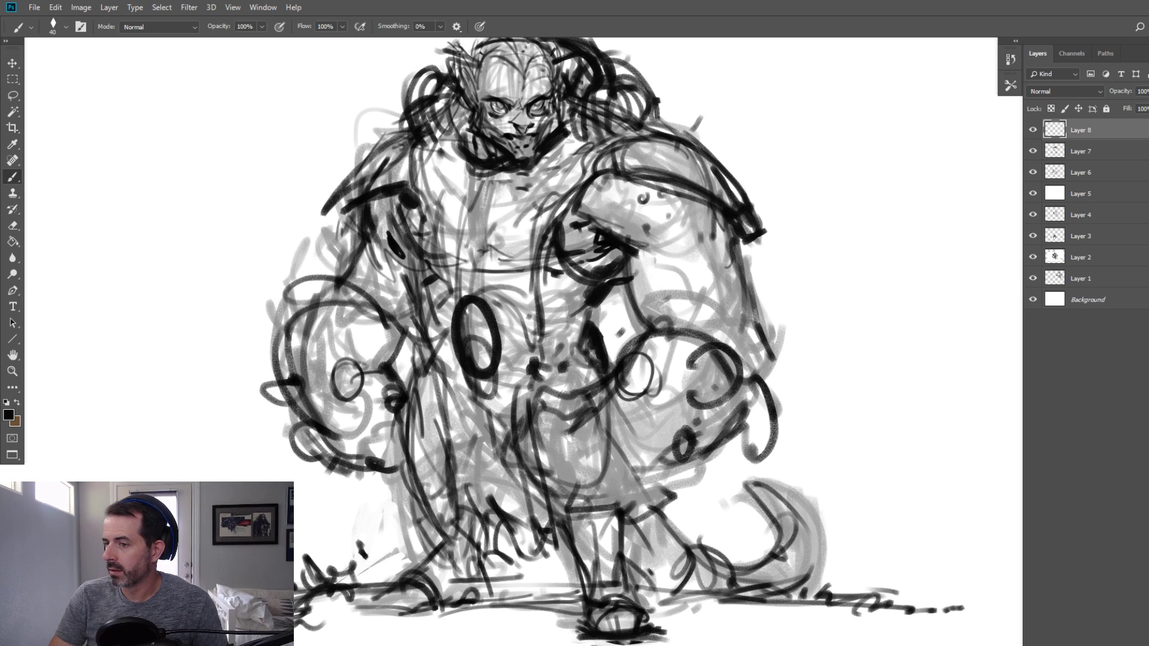
Sample a mid grey from the sketch, shade under the chin, and set the top layer's blend mode to Multiply
left_click(1048, 91)
left_click(1048, 91)
left_click(466, 337, "alt")
left_click_drag(426, 350, 416, 401)
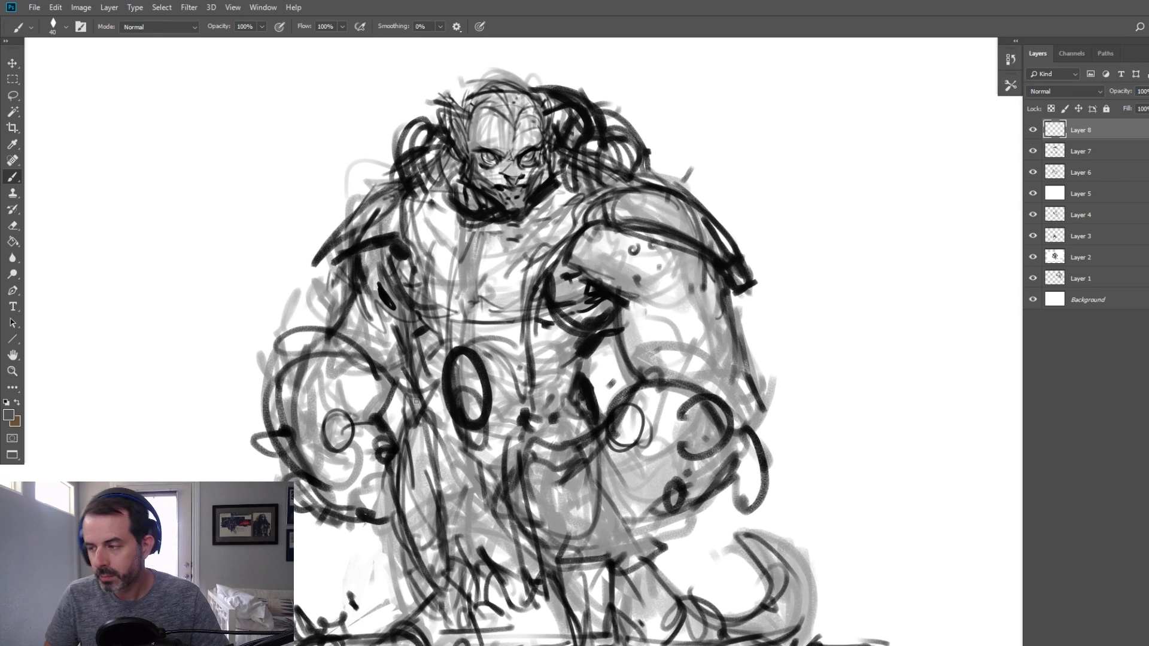
left_click_drag(455, 178, 491, 217)
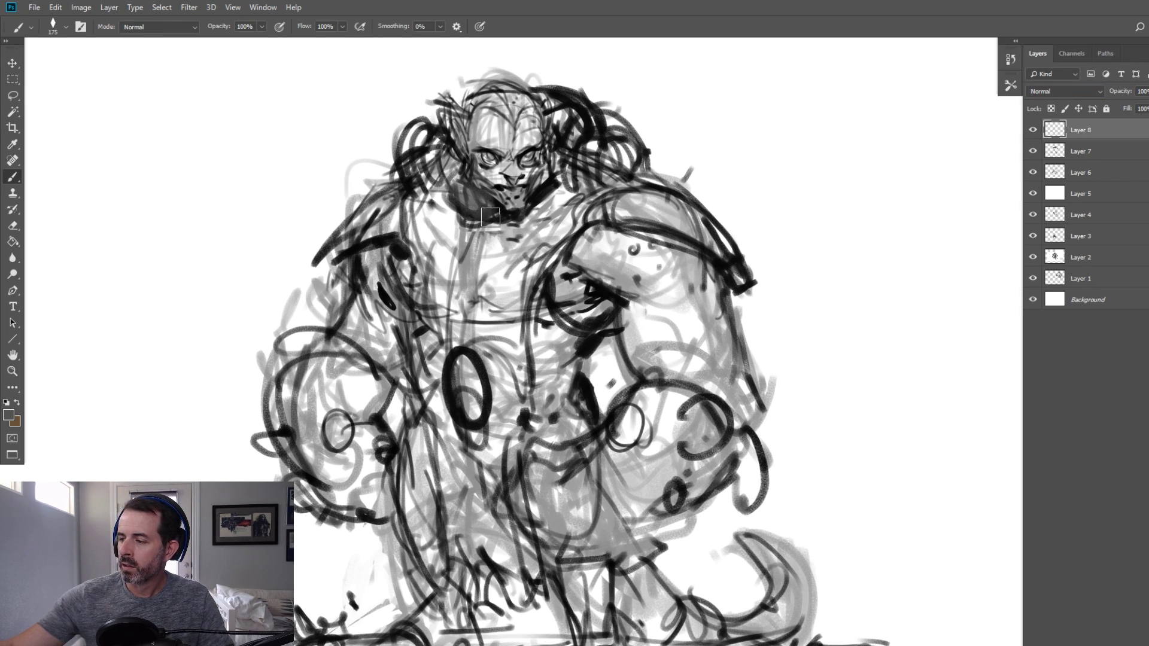
key("bracketright")
key("bracketright")
key("bracketright")
left_click(1064, 91)
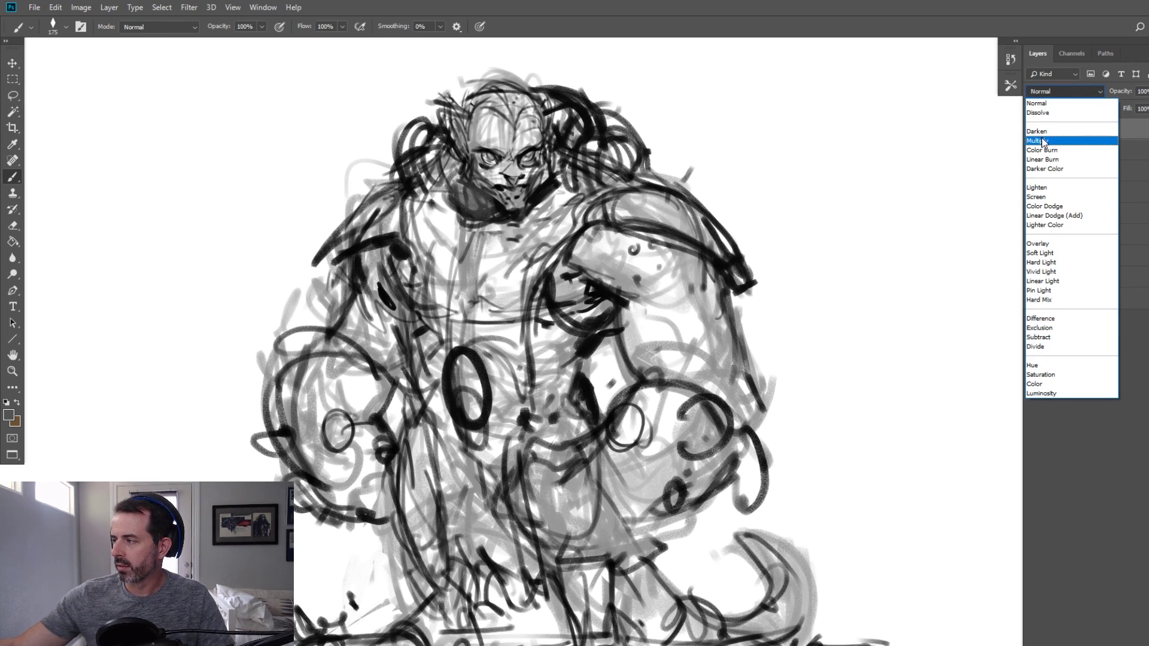
left_click(1052, 142)
Shade the neck, the hair on the left, the left underarm, and the recess and upper arm beneath the right shoulder armor
key("bracketleft")
mouse_move(489, 235)
left_mouse_down()
mouse_move(481, 214)
mouse_move(543, 210)
mouse_move(549, 197)
left_mouse_up()
key("bracketright")
mouse_move(436, 172)
left_mouse_down()
mouse_move(428, 194)
mouse_move(444, 197)
left_mouse_up()
mouse_move(359, 262)
left_mouse_down()
mouse_move(394, 296)
mouse_move(380, 329)
left_mouse_up()
key("bracketleft")
mouse_move(560, 286)
left_mouse_down()
mouse_move(598, 314)
mouse_move(617, 308)
left_mouse_up()
mouse_move(572, 255)
left_mouse_down()
mouse_move(604, 232)
mouse_move(687, 247)
mouse_move(732, 275)
left_mouse_up()
Brush grey tone over the left side of the chest, the left shoulder and the left upper arm
key("bracketright")
key("bracketright")
mouse_move(401, 232)
left_mouse_down()
mouse_move(433, 216)
mouse_move(446, 254)
left_mouse_up()
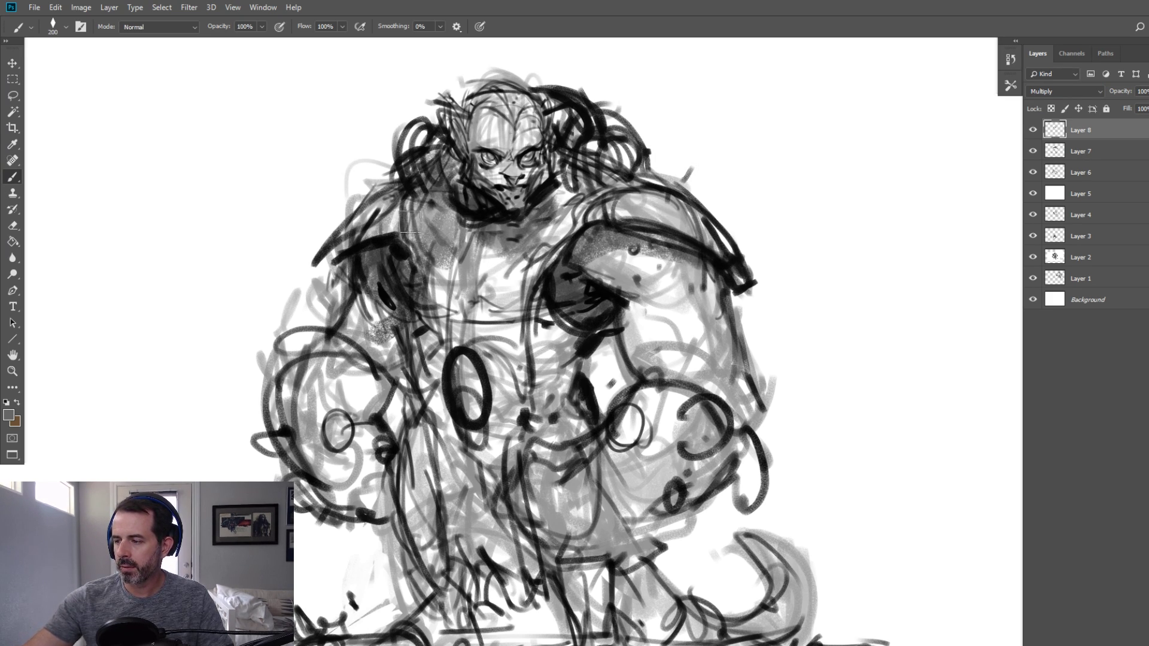
left_click_drag(390, 189, 357, 250)
key("bracketleft")
mouse_move(353, 302)
left_mouse_down()
mouse_move(387, 335)
mouse_move(386, 358)
left_mouse_up()
Shade the left forearm and fist and block grey tone across the torso and abdomen with a larger brush
key("bracketright")
key("bracketright")
key("bracketright")
mouse_move(322, 378)
left_mouse_down()
mouse_move(296, 402)
mouse_move(350, 383)
mouse_move(328, 485)
left_mouse_up()
key("bracketright")
mouse_move(418, 290)
left_mouse_down()
mouse_move(442, 344)
mouse_move(530, 383)
mouse_move(579, 371)
left_mouse_up()
mouse_move(426, 388)
left_mouse_down()
mouse_move(422, 458)
mouse_move(491, 457)
mouse_move(516, 472)
left_mouse_up()
Shade the eye sockets, nose and cheeks with a small brush, and tone the forehead with a larger one
key("bracketleft")
key("bracketleft")
key("bracketleft")
key("bracketleft")
key("bracketleft")
key("bracketleft")
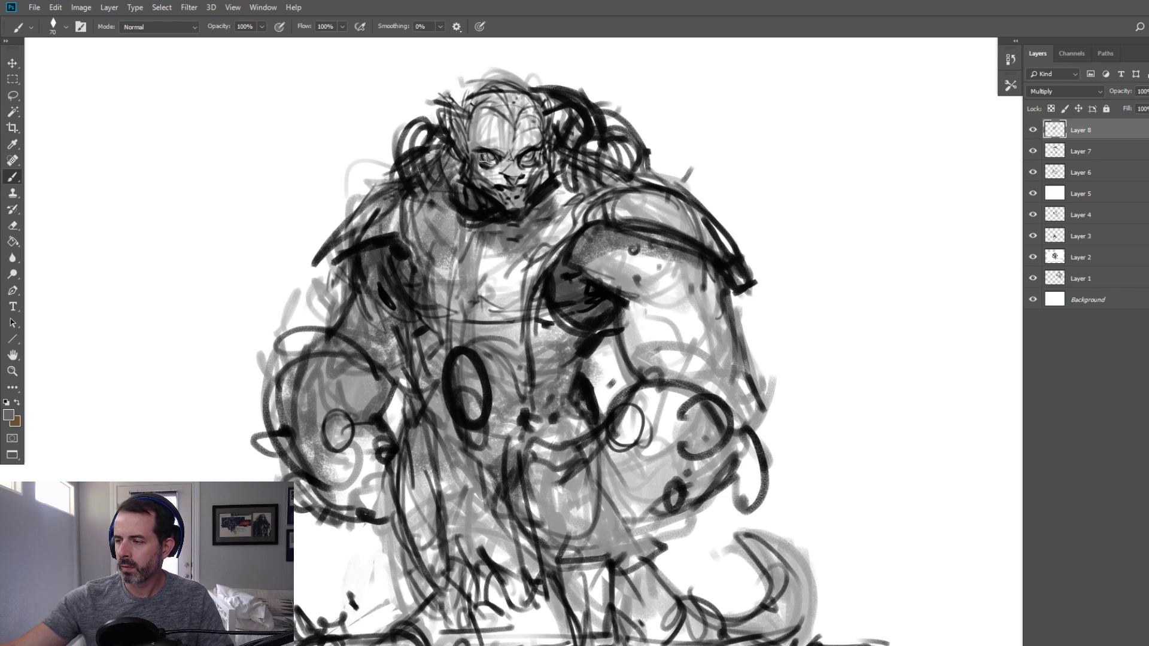
mouse_move(482, 158)
left_mouse_down()
mouse_move(528, 163)
mouse_move(502, 174)
mouse_move(499, 190)
left_mouse_up()
key("bracketright")
key("bracketright")
key("bracketright")
key("bracketright")
mouse_move(464, 125)
left_mouse_down()
mouse_move(463, 144)
mouse_move(502, 104)
mouse_move(558, 146)
left_mouse_up()
Brush grey tone down the right arm and across the underside of the right forearm and fist
key("bracketright")
key("bracketright")
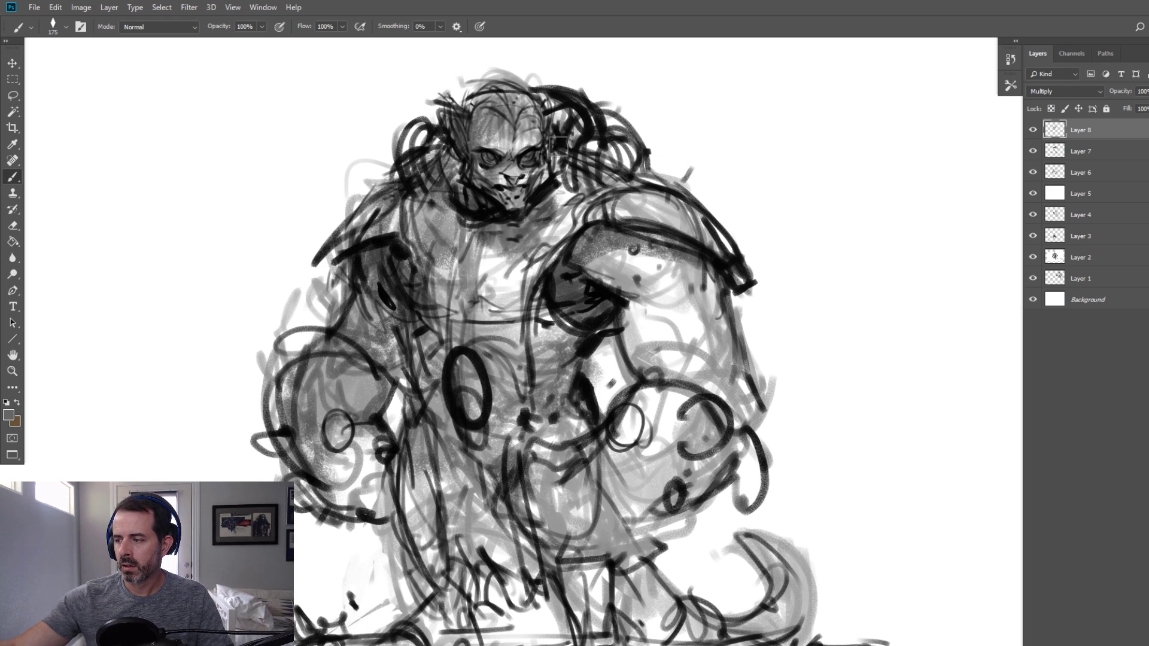
key("bracketleft")
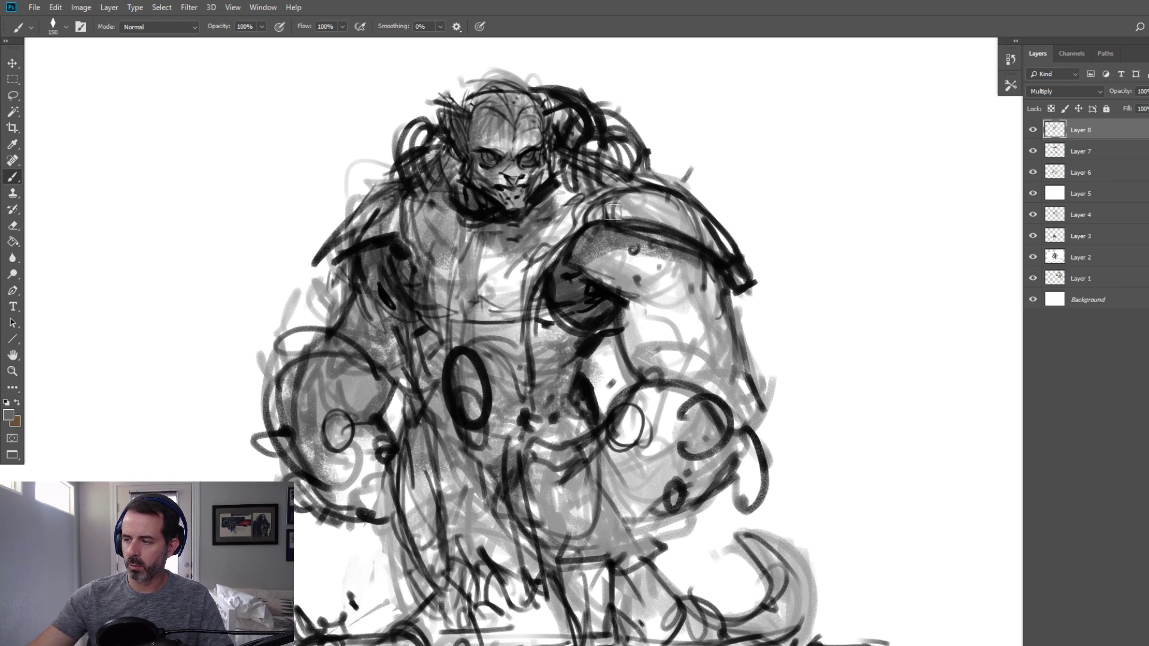
key("bracketright")
key("bracketright")
mouse_move(635, 310)
left_mouse_down()
mouse_move(663, 366)
mouse_move(635, 411)
mouse_move(730, 449)
mouse_move(664, 526)
mouse_move(526, 479)
mouse_move(570, 543)
mouse_move(682, 511)
left_mouse_up()
Shade the legs and lower costume, and lay a wide grey cast shadow on the ground beneath the feet
key("bracketleft")
key("bracketleft")
mouse_move(413, 518)
left_mouse_down()
mouse_move(435, 631)
mouse_move(395, 640)
mouse_move(447, 607)
mouse_move(482, 622)
mouse_move(488, 641)
left_mouse_up()
mouse_move(635, 574)
left_mouse_down()
mouse_move(683, 484)
mouse_move(616, 590)
left_mouse_up()
left_click_drag(655, 466, 643, 590)
mouse_move(424, 551)
left_mouse_down()
mouse_move(305, 556)
mouse_move(647, 564)
mouse_move(663, 608)
left_mouse_up()
left_click_drag(705, 554, 572, 556)
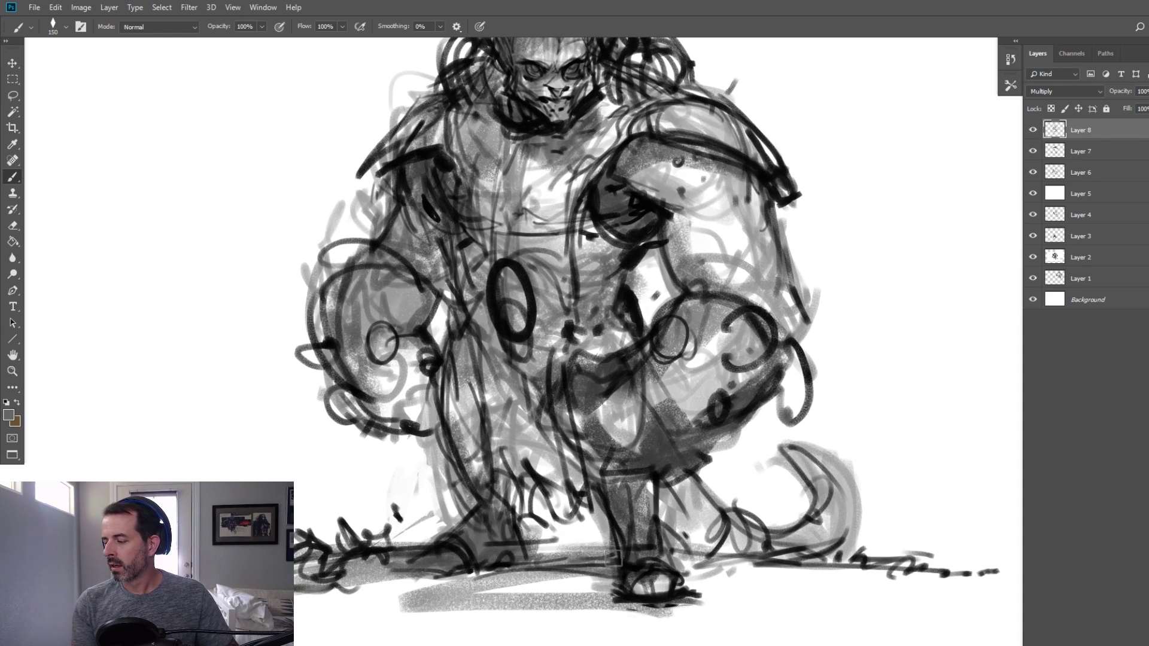
Deepen the shading on the left arm, the upper arm below the right shoulder armor, the neck and the top of the head
mouse_move(537, 333)
left_mouse_down()
mouse_move(514, 302)
mouse_move(458, 275)
mouse_move(418, 221)
mouse_move(434, 229)
mouse_move(441, 279)
left_mouse_up()
mouse_move(618, 163)
left_mouse_down()
mouse_move(649, 150)
mouse_move(651, 182)
mouse_move(756, 187)
left_mouse_up()
scroll(736, 323, "up", 3)
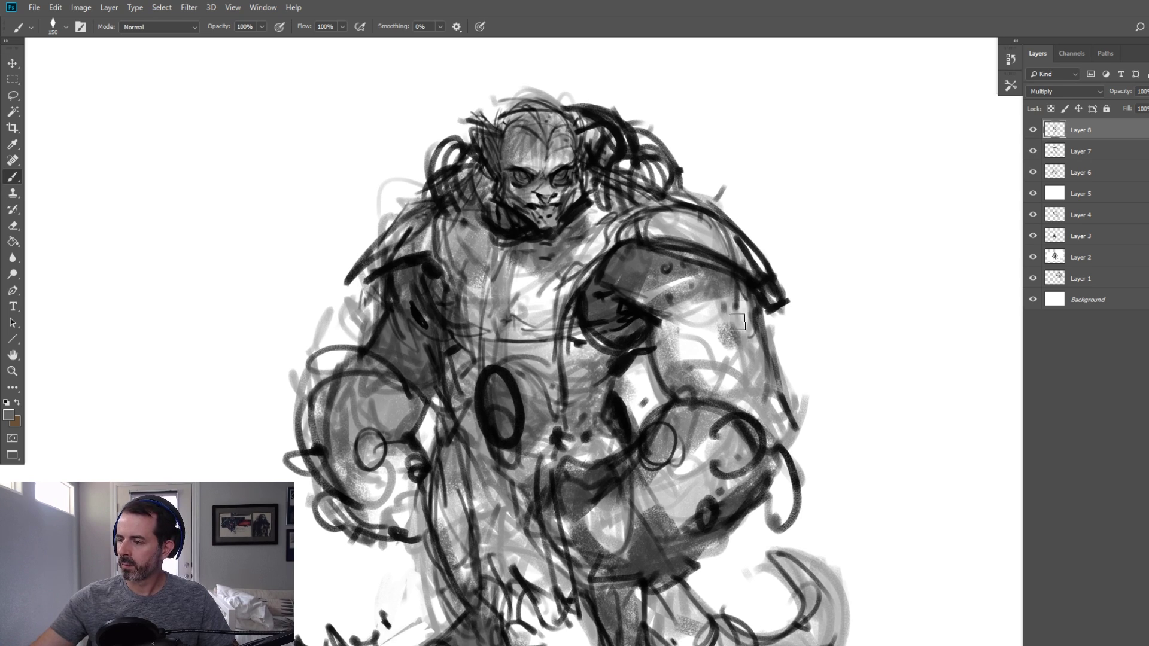
left_click_drag(538, 208, 562, 229)
left_click_drag(594, 188, 578, 202)
mouse_move(530, 136)
left_mouse_down()
mouse_move(510, 127)
mouse_move(539, 98)
left_mouse_up()
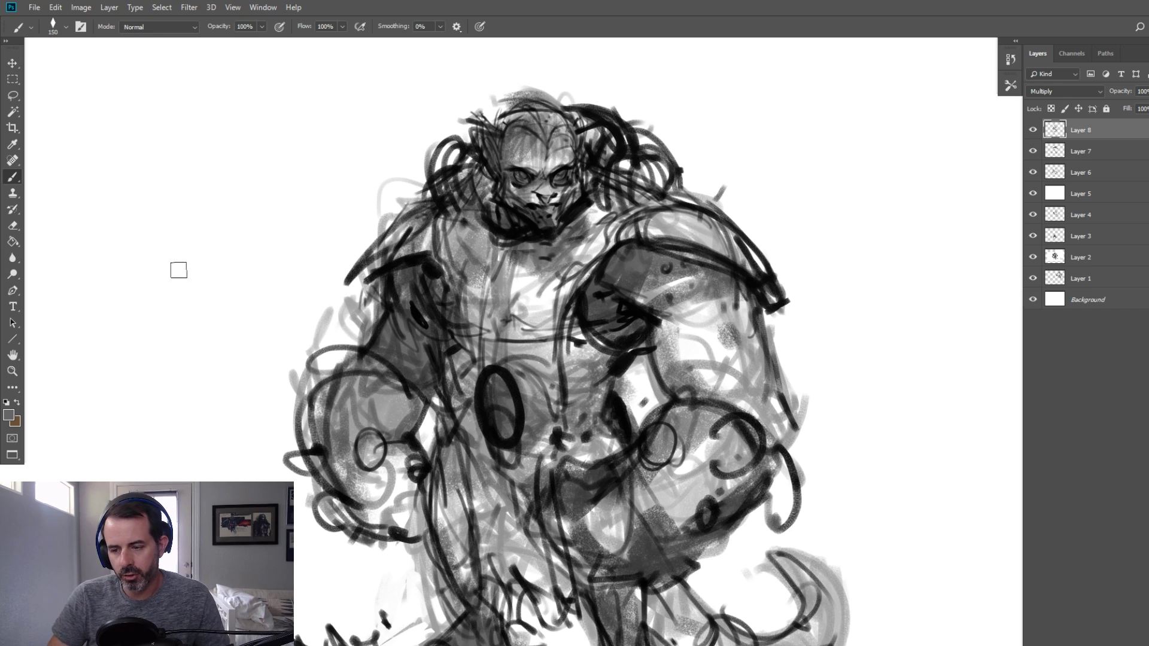
Add a new top layer filled with white and lower its opacity to 34% to fade the shaded sketch
left_click(13, 372)
left_click(463, 289, "alt")
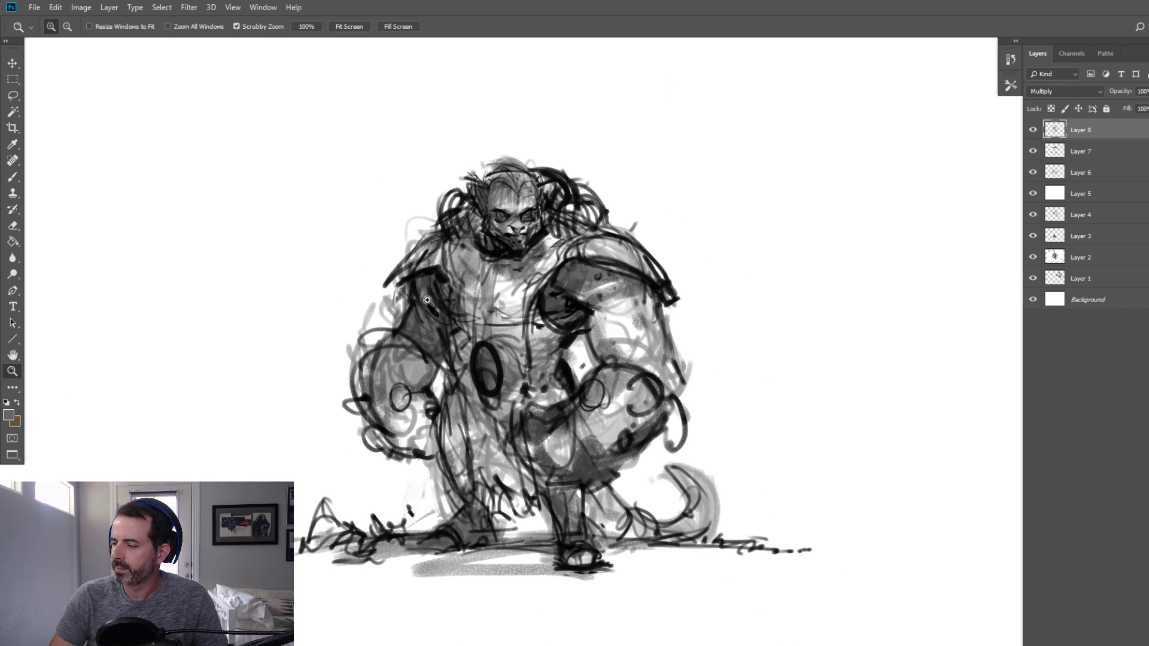
left_click(427, 300)
left_click_drag(446, 284, 439, 250)
left_click_drag(440, 301, 408, 290)
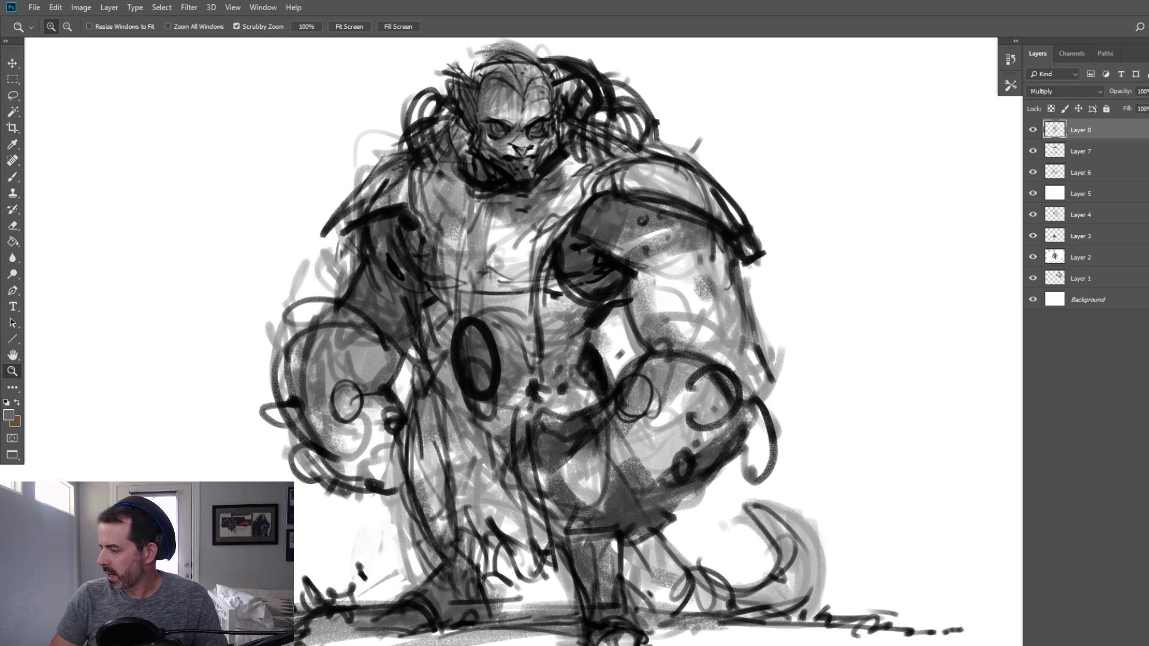
key("ctrl+shift+alt+n")
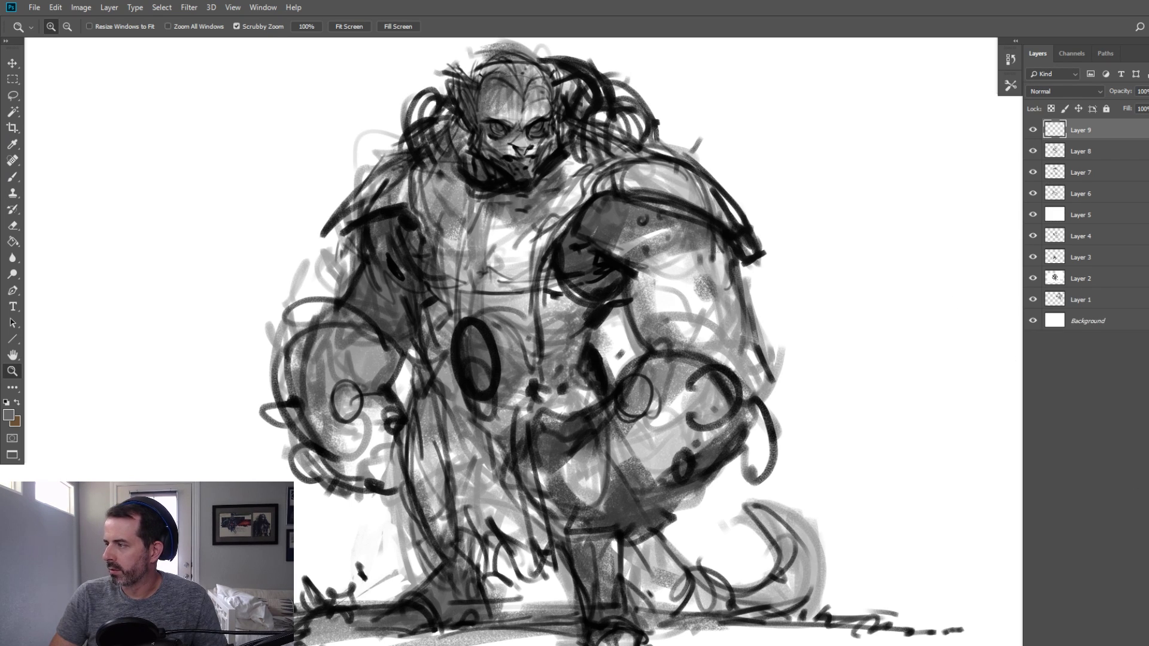
left_click(13, 242)
left_click(38, 243, "alt")
left_click(82, 246)
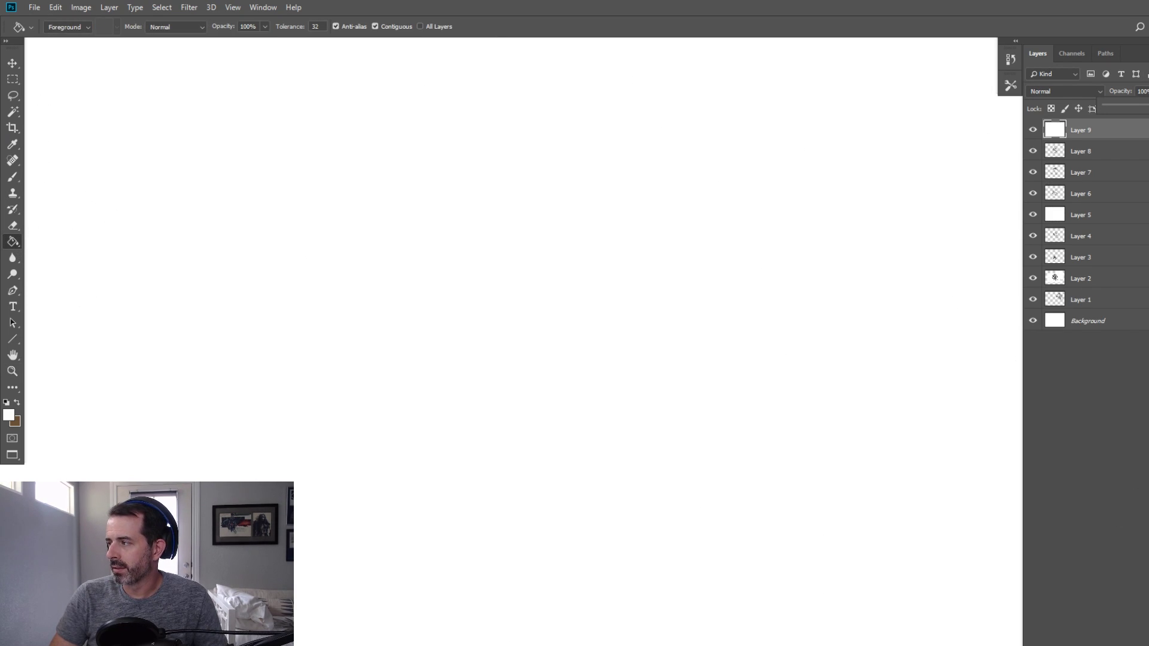
left_click_drag(1137, 110, 1124, 106)
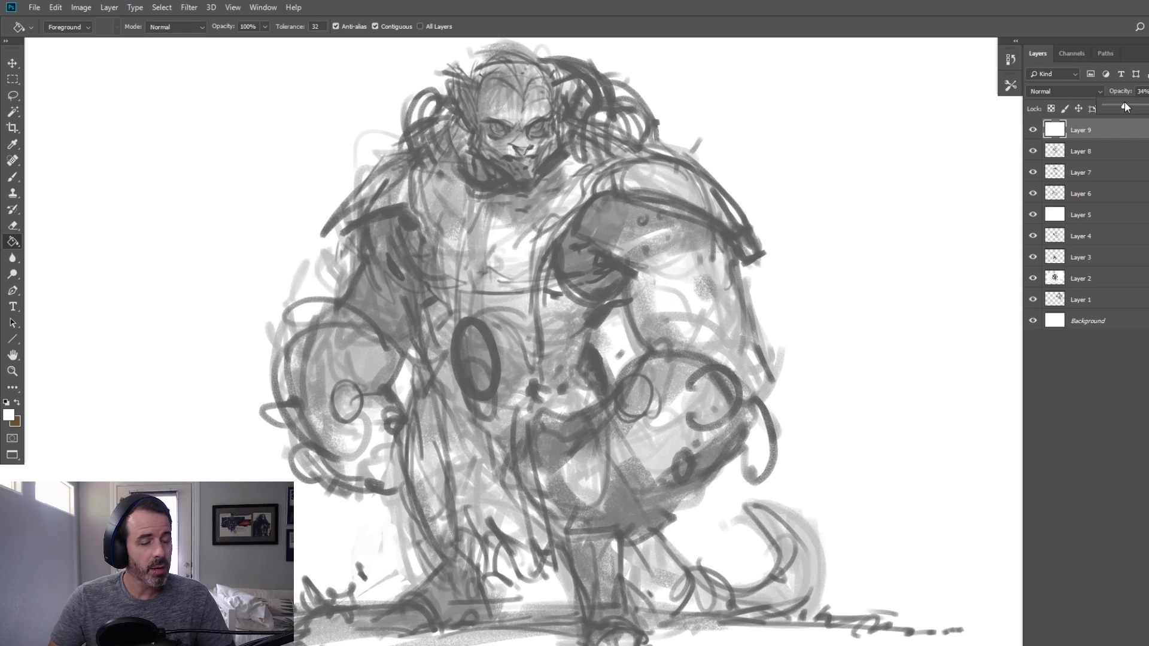
Switch to the Brush tool and set the foreground color to black (000000)
key("b")
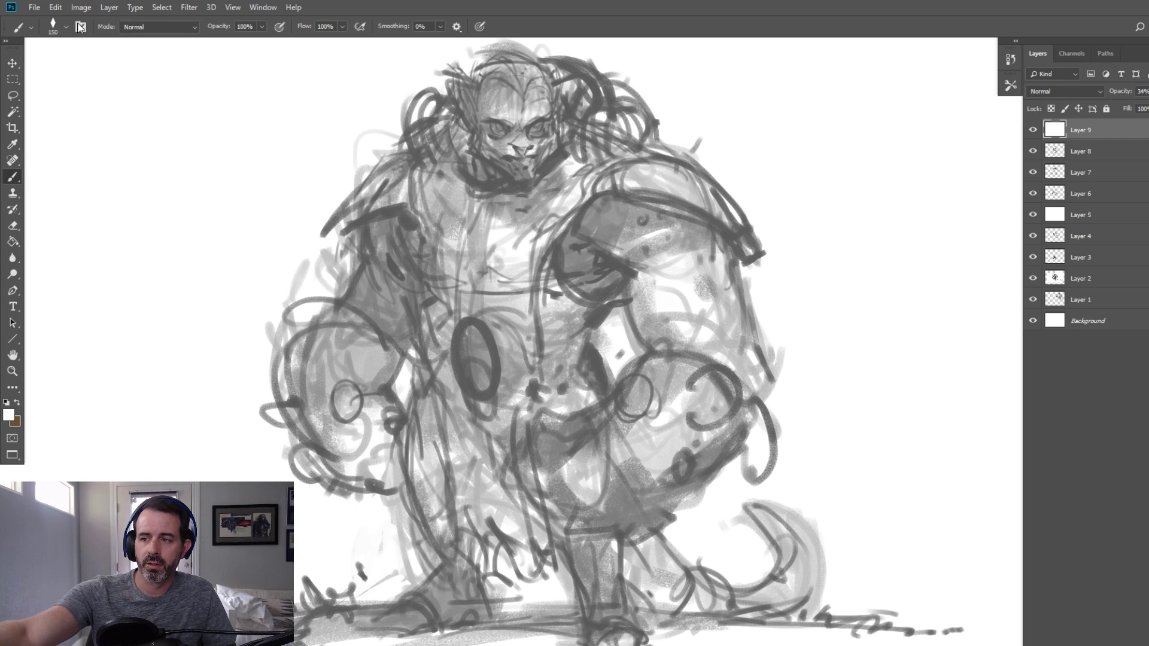
left_click(9, 415)
left_click(233, 531)
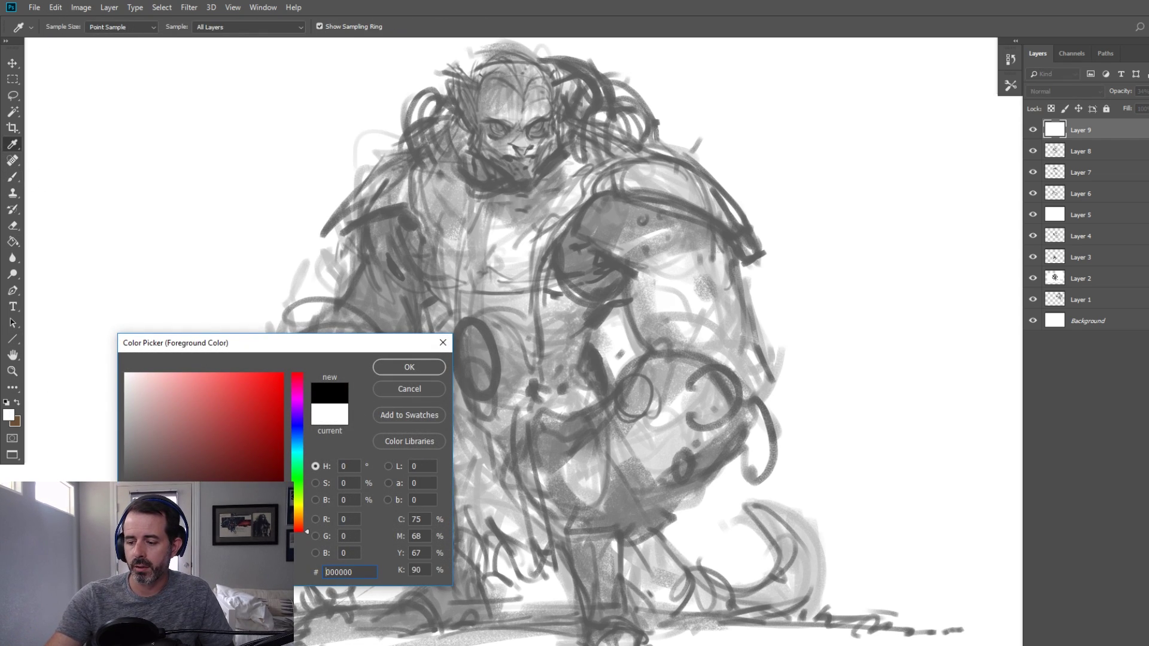
left_click(392, 368)
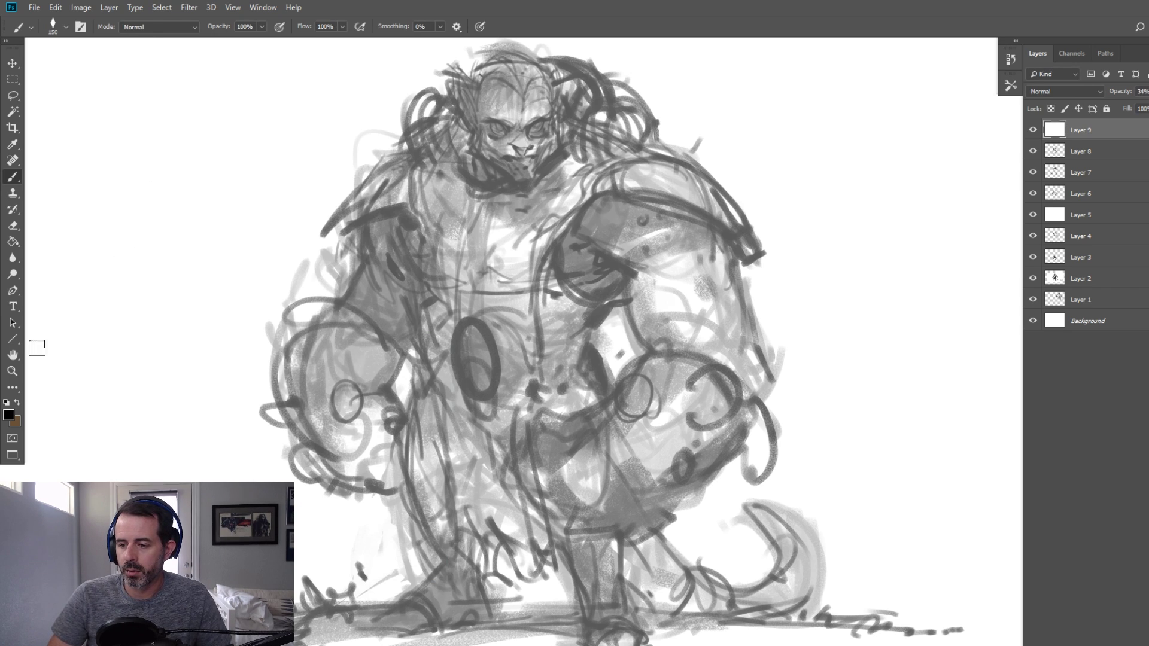
Redraw the left eye and the nostrils with fine black lines using a brush of about 10 to 15 px
left_click(13, 374)
left_click(465, 108)
left_click_drag(500, 147, 447, 299)
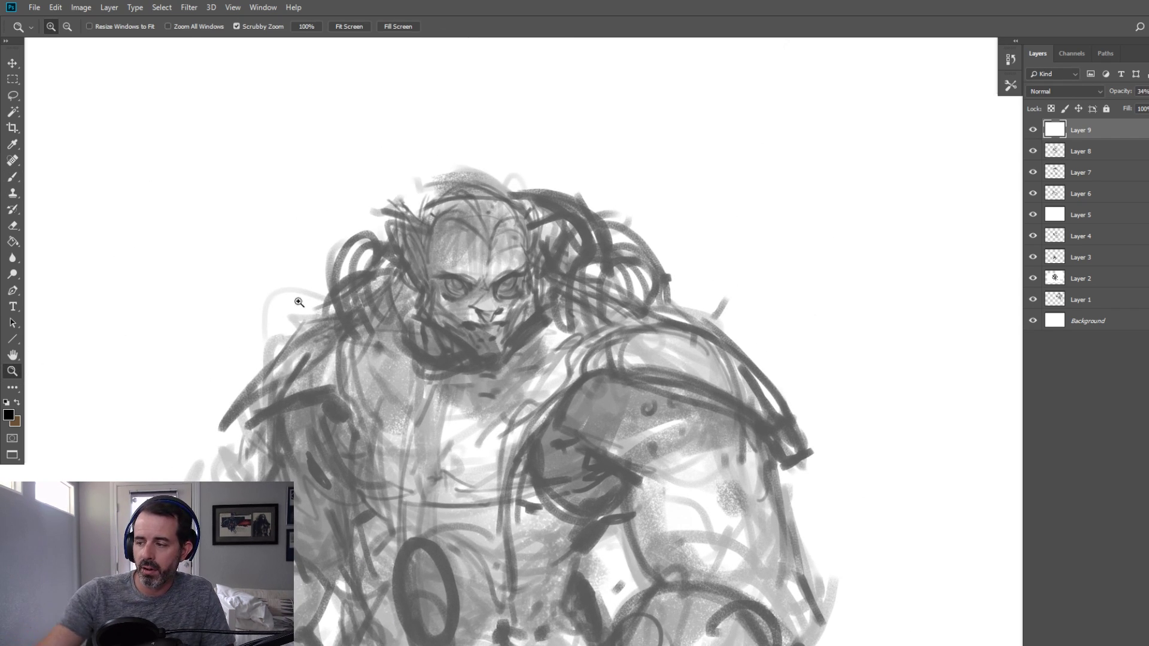
left_click(499, 317)
left_click(500, 318)
left_click(13, 177)
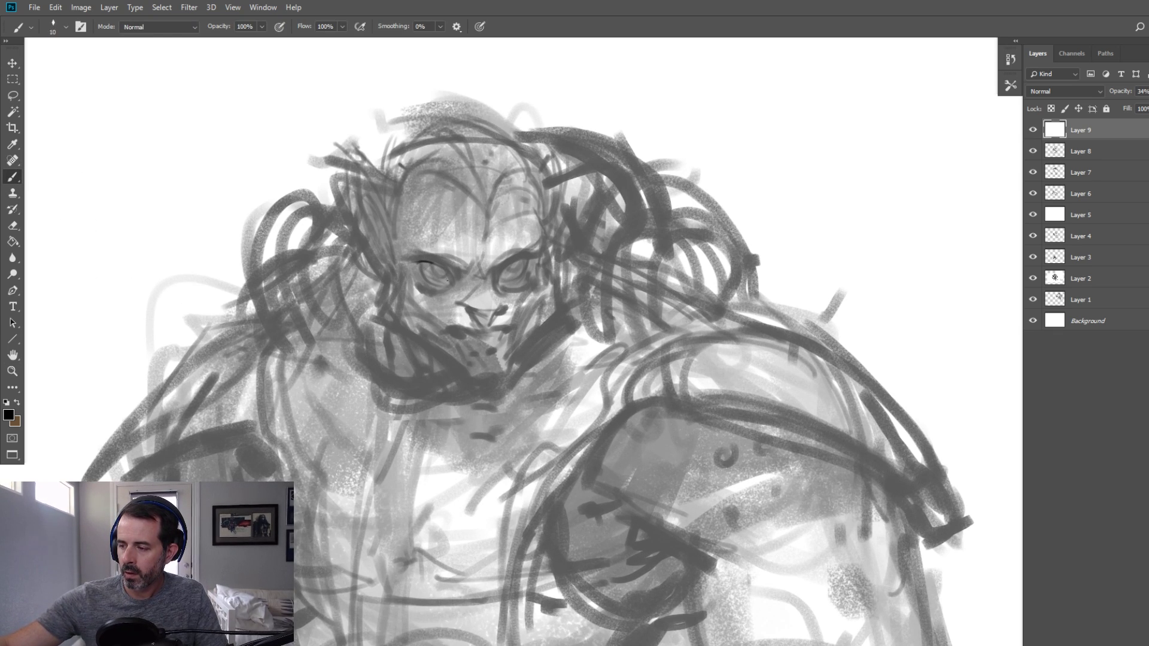
left_click_drag(452, 289, 422, 258)
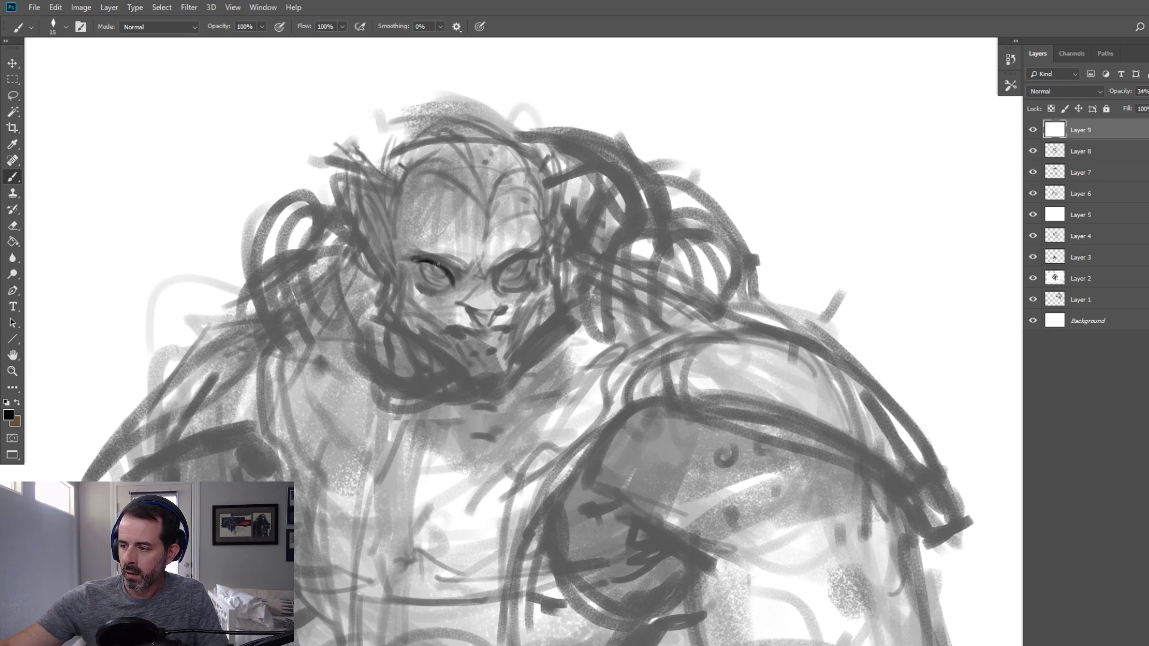
key("bracketleft")
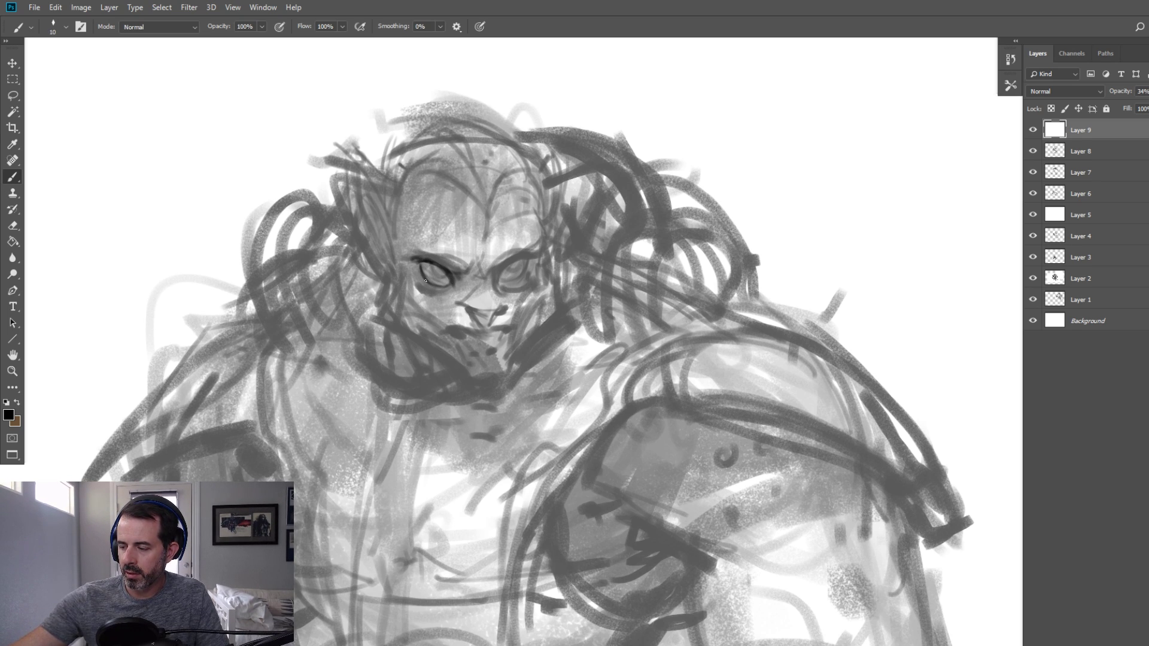
key("bracketright")
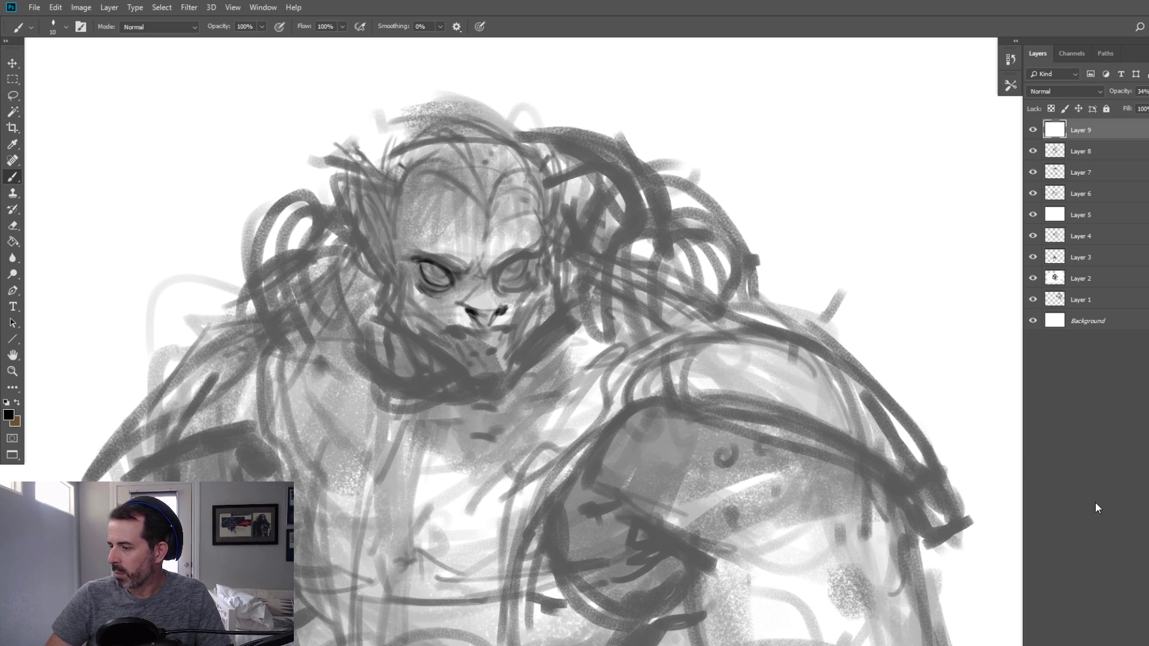
Create a new empty layer above the white overlay and draw the mouth line and right eye on it
key("ctrl+shift+alt+n")
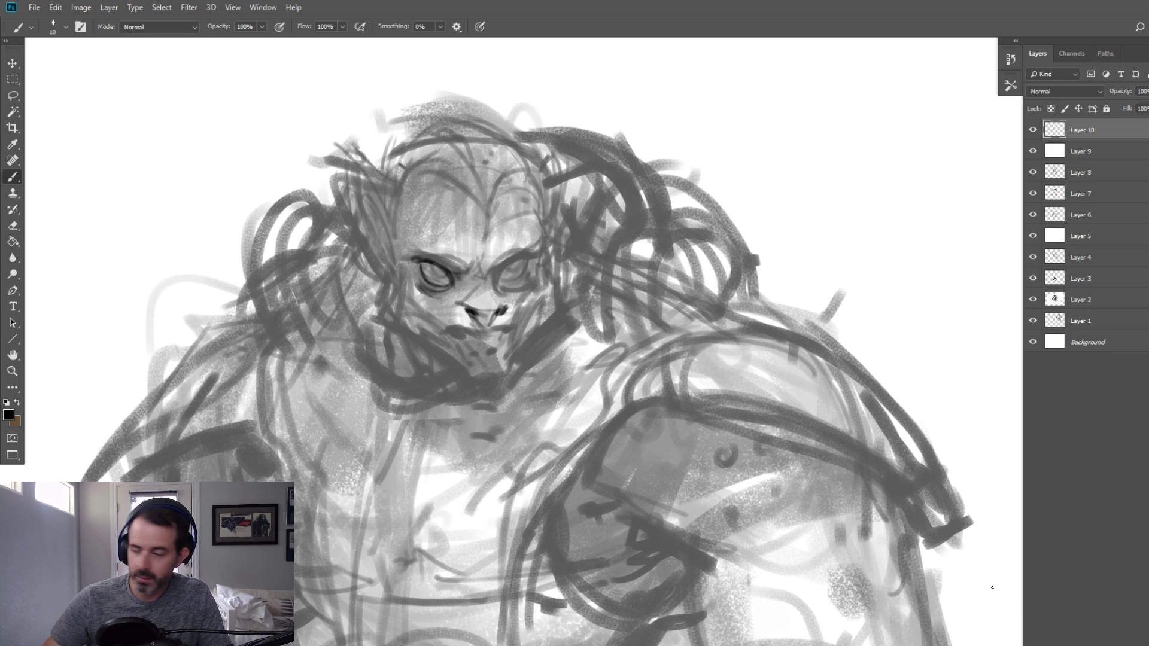
key("bracketright")
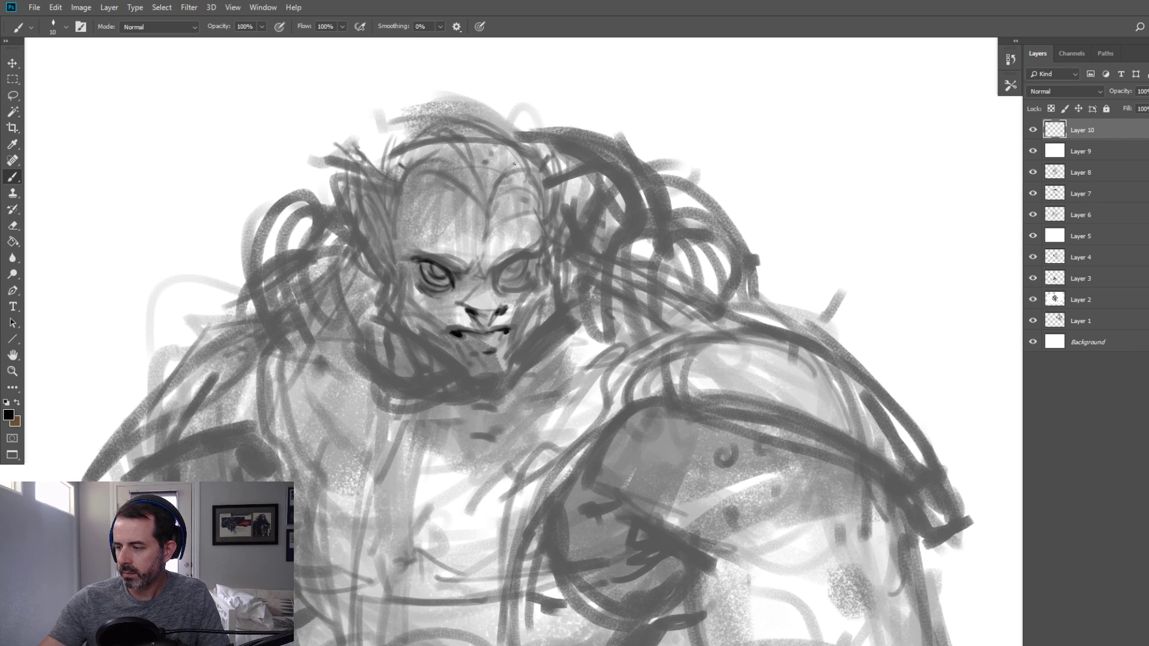
key("bracketright")
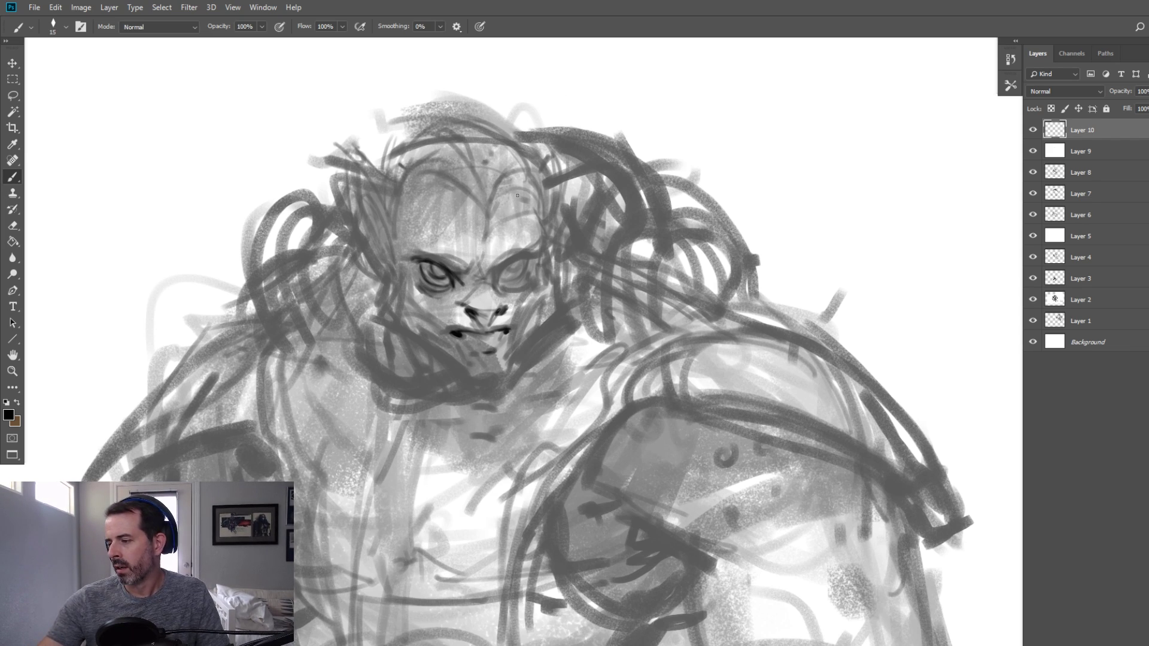
key("bracketleft")
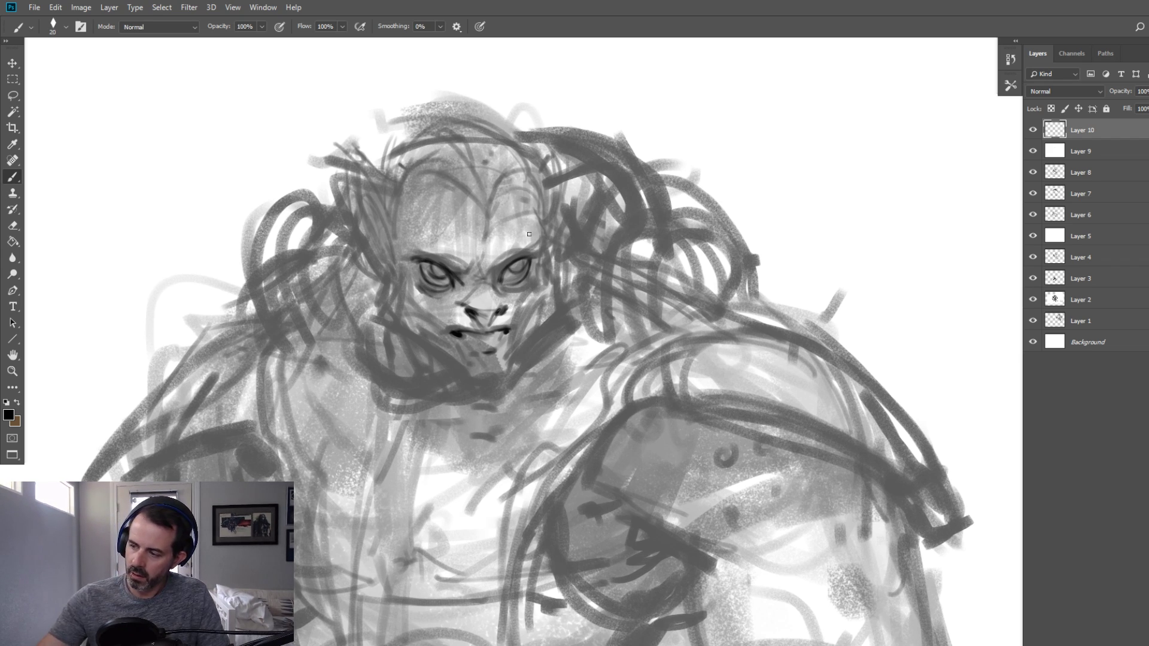
Draw the angry brow over the left eye, the right brow edge, and the cheek creases on both sides of the face
key("bracketright")
mouse_move(464, 274)
left_mouse_down()
mouse_move(472, 261)
mouse_move(408, 278)
left_mouse_up()
left_click_drag(543, 247, 536, 279)
left_click_drag(421, 318, 402, 308)
left_click_drag(422, 315, 438, 334)
key("bracketleft")
left_click_drag(524, 323, 551, 300)
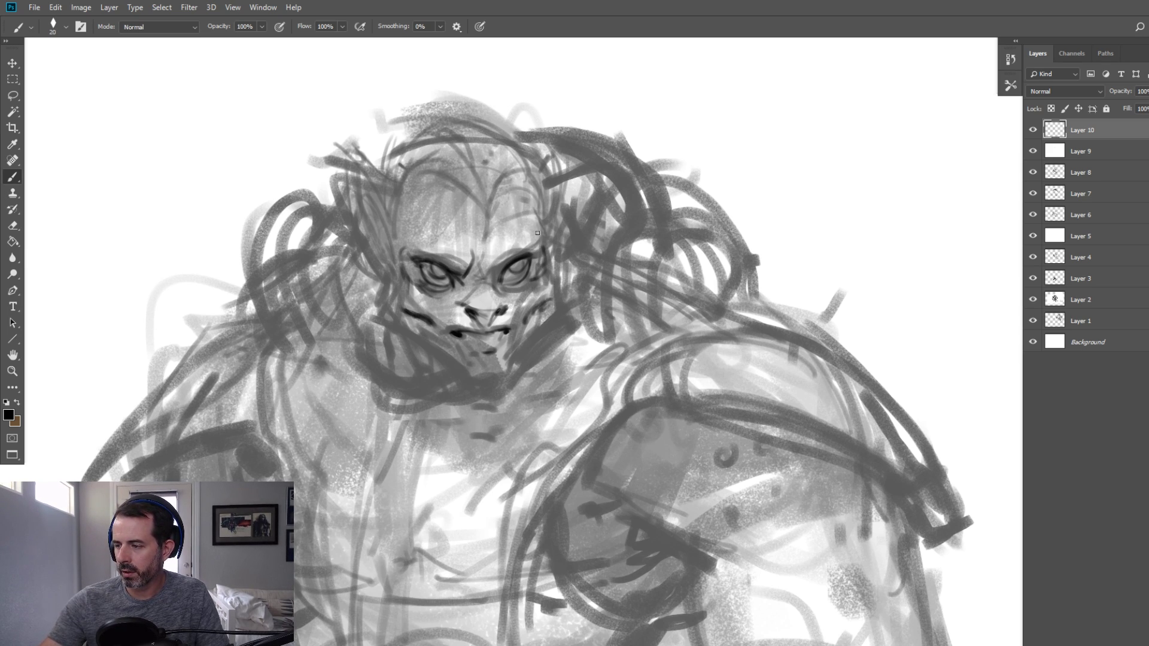
Draw the left side of the face, the lower lip, the right cheek edge and the jawline down to the chin
left_click_drag(395, 246, 400, 313)
left_click_drag(483, 352, 495, 352)
key("bracketleft")
key("bracketleft")
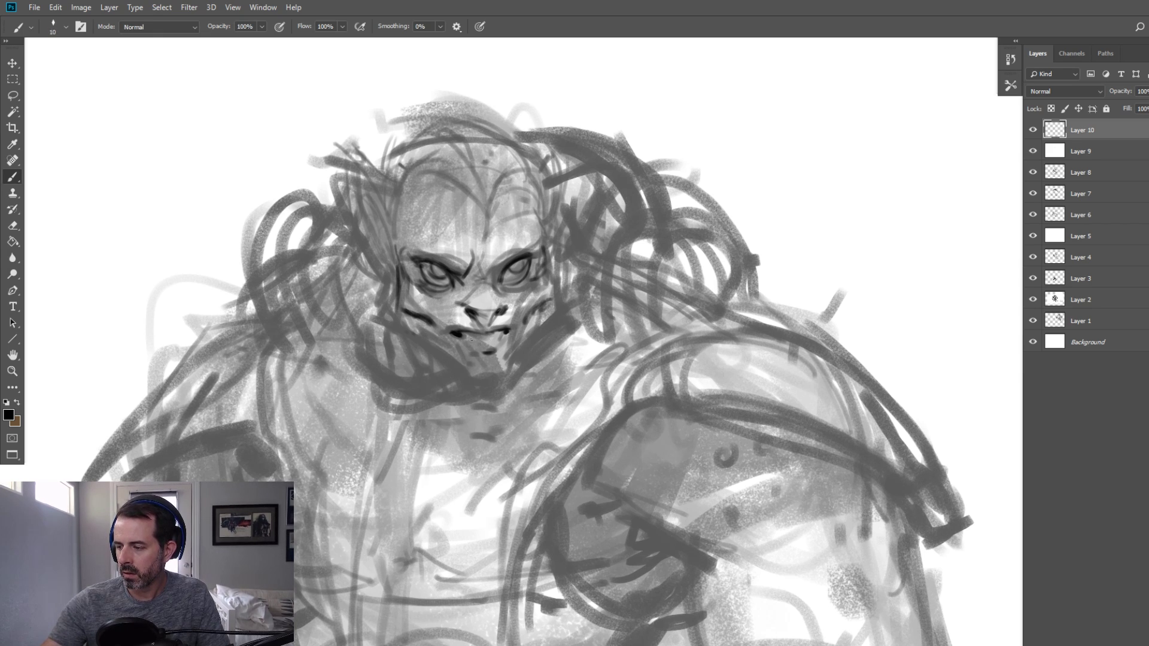
left_click_drag(474, 340, 494, 338)
left_click_drag(546, 280, 553, 299)
key("bracketleft")
mouse_move(416, 338)
left_mouse_down()
mouse_move(478, 381)
mouse_move(509, 371)
left_mouse_up()
Draw the hairline across the left side of the forehead, converging into a pointed widow's peak
key("bracketright")
key("bracketright")
mouse_move(397, 209)
left_mouse_down()
mouse_move(471, 192)
mouse_move(412, 174)
mouse_move(478, 207)
mouse_move(405, 178)
mouse_move(477, 209)
left_mouse_up()
left_click_drag(438, 173, 473, 201)
left_click_drag(479, 211, 488, 226)
left_click_drag(453, 182, 487, 225)
Add hair strands sweeping back from the widow's peak over the crown and toward the right temple
key("bracketleft")
left_click_drag(472, 171, 484, 204)
left_click_drag(396, 165, 481, 219)
left_click_drag(466, 181, 485, 223)
left_click_drag(446, 124, 489, 220)
left_click_drag(492, 132, 490, 219)
left_click_drag(515, 152, 513, 198)
key("bracketright")
mouse_move(402, 168)
left_mouse_down()
mouse_move(442, 185)
mouse_move(390, 217)
mouse_move(401, 231)
mouse_move(449, 189)
mouse_move(401, 189)
mouse_move(405, 215)
mouse_move(435, 176)
mouse_move(457, 189)
mouse_move(531, 185)
left_mouse_up()
key("bracketleft")
left_click_drag(513, 190, 546, 201)
Draw the right edge of the face from temple to cheek and darken the bottom line of the chin
key("bracketleft")
key("bracketleft")
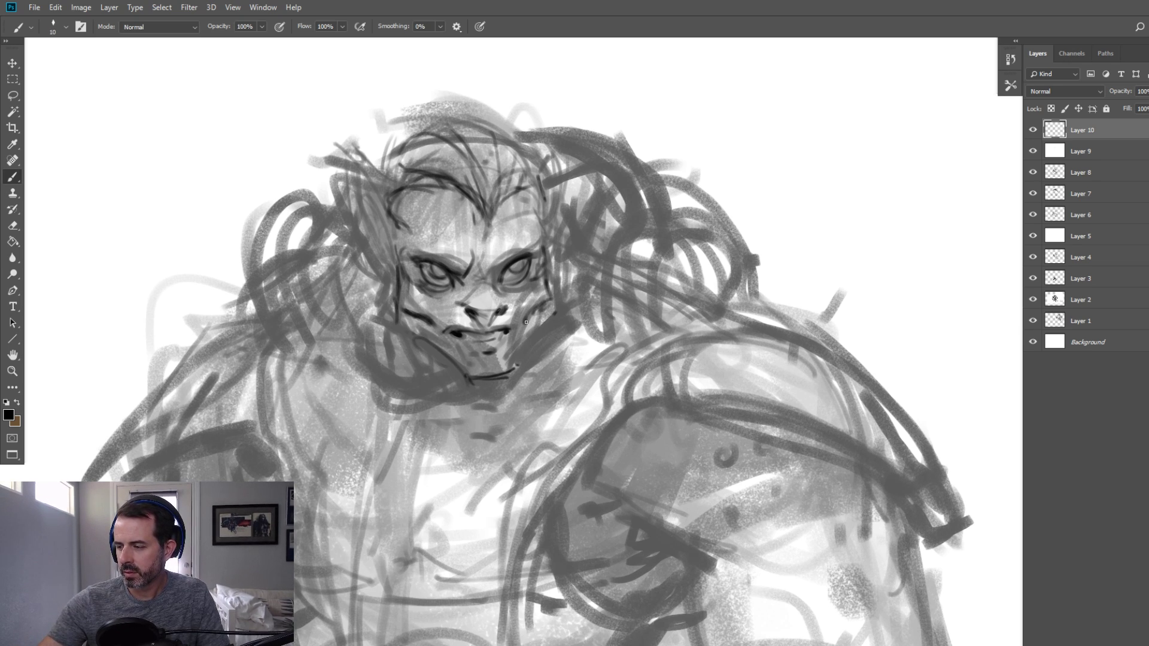
left_click_drag(545, 261, 554, 316)
key("bracketright")
key("bracketright")
left_click_drag(475, 374, 497, 377)
Draw pointed ears on both sides of the head, with inner fold lines in the right ear
left_click_drag(357, 193, 395, 224)
mouse_move(334, 177)
left_mouse_down()
mouse_move(381, 277)
mouse_move(342, 201)
mouse_move(388, 246)
left_mouse_up()
left_click_drag(545, 212, 597, 165)
left_click_drag(602, 160, 558, 264)
mouse_move(568, 182)
left_mouse_down()
mouse_move(542, 242)
mouse_move(564, 217)
left_mouse_up()
left_click_drag(578, 214, 569, 244)
Refine the inner edge of the left ear and draw sideburn lines down both sides of the face
key("bracketleft")
left_click_drag(384, 206, 396, 282)
mouse_move(392, 226)
left_mouse_down()
mouse_move(392, 289)
mouse_move(373, 294)
mouse_move(371, 320)
mouse_move(363, 301)
mouse_move(412, 353)
left_mouse_up()
mouse_move(573, 238)
left_mouse_down()
mouse_move(547, 284)
mouse_move(576, 314)
mouse_move(550, 341)
left_mouse_up()
Outline the top and right side of the hair and add a thick dark accent beside the right ear
mouse_move(378, 183)
left_mouse_down()
mouse_move(401, 131)
mouse_move(472, 117)
mouse_move(551, 150)
mouse_move(555, 166)
left_mouse_up()
left_click_drag(496, 112, 564, 163)
key("bracketright")
key("bracketright")
left_click_drag(618, 210, 629, 232)
Outline the bushy beard around the left jaw and beneath the chin with a thicker brush
mouse_move(378, 339)
left_mouse_down()
mouse_move(382, 358)
mouse_move(459, 379)
left_mouse_up()
left_click_drag(402, 393, 466, 375)
left_click_drag(401, 395, 435, 405)
key("bracketleft")
key("bracketleft")
key("bracketleft")
key("bracketleft")
Add finer hair strokes through the beard and under the chin, plus a small crease on the forehead
left_click_drag(424, 339, 458, 377)
mouse_move(459, 387)
left_mouse_down()
mouse_move(452, 362)
mouse_move(463, 381)
left_mouse_up()
key("bracketright")
left_click_drag(453, 362, 482, 391)
left_click_drag(476, 387, 496, 381)
left_click_drag(464, 246, 452, 233)
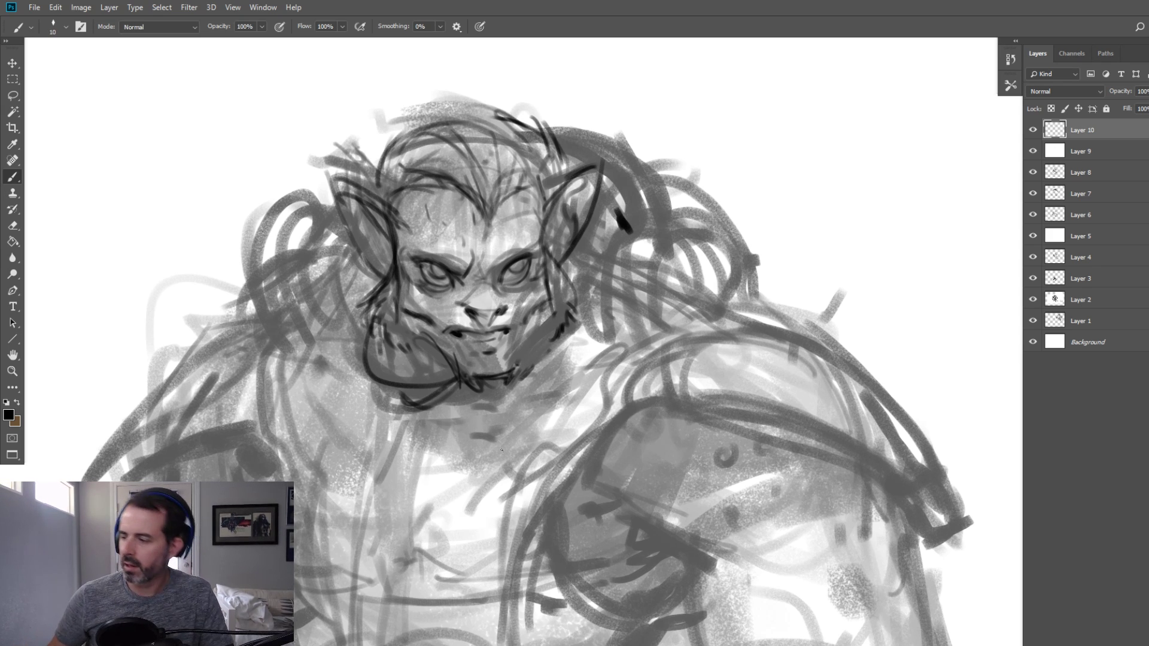
key("bracketright")
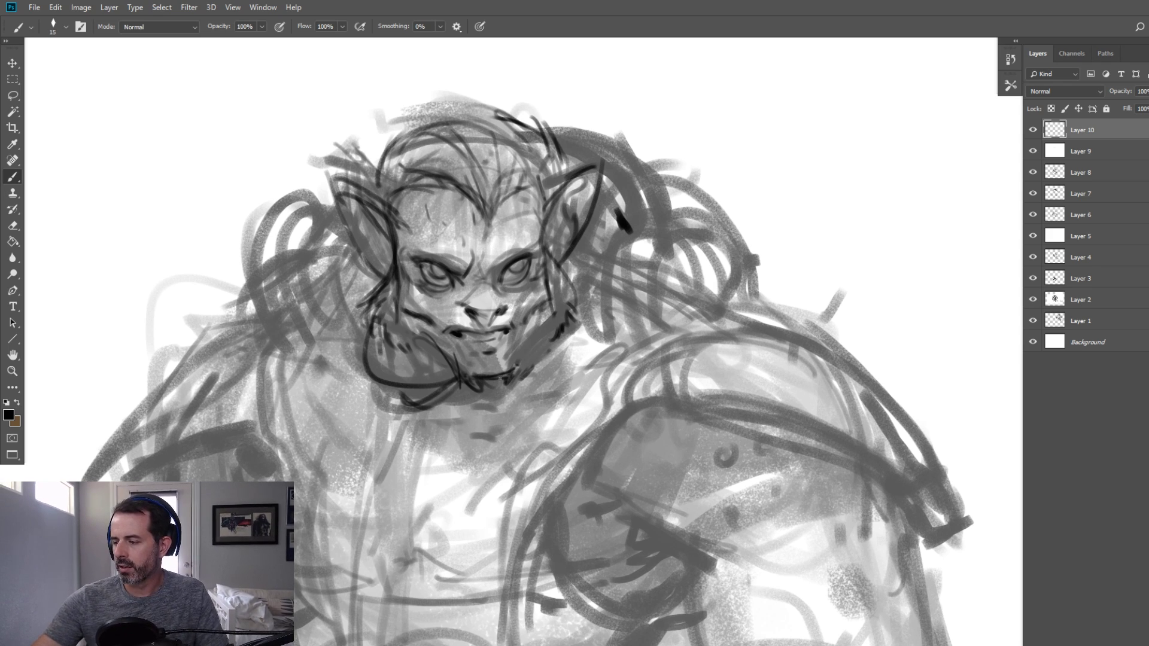
key("bracketright")
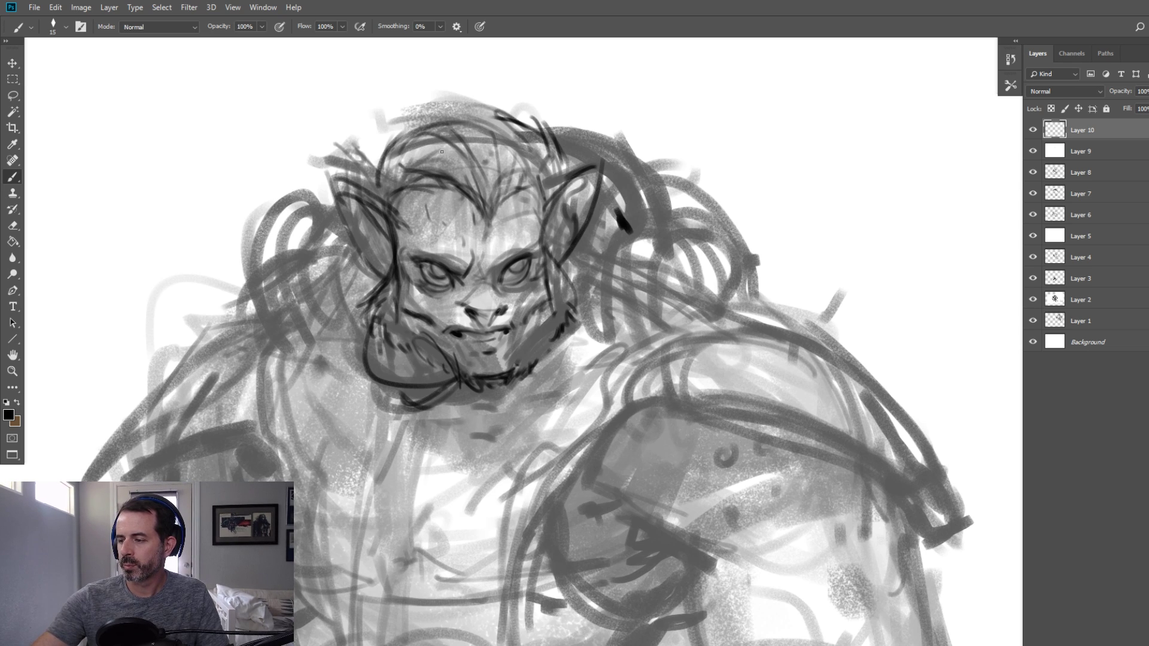
Darken the inner shadows of both pointed ears with a thicker brush
key("bracketright")
left_click_drag(382, 248, 380, 231)
key("bracketright")
left_click_drag(565, 214, 558, 241)
mouse_move(551, 239)
left_mouse_down()
mouse_move(583, 191)
mouse_move(560, 208)
left_mouse_up()
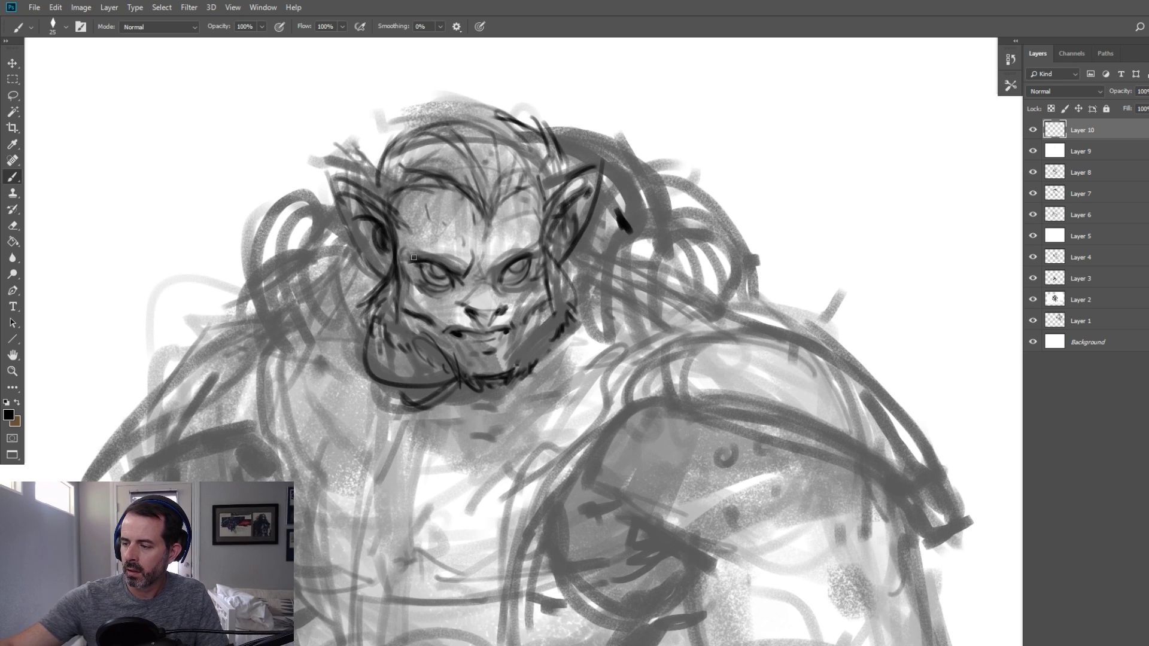
Thicken both eyebrows and fill a solid black patch in the beard at the left of the chin
mouse_move(407, 254)
left_mouse_down()
mouse_move(535, 255)
mouse_move(553, 257)
mouse_move(548, 272)
left_mouse_up()
mouse_move(416, 353)
left_mouse_down()
mouse_move(443, 377)
mouse_move(395, 371)
left_mouse_up()
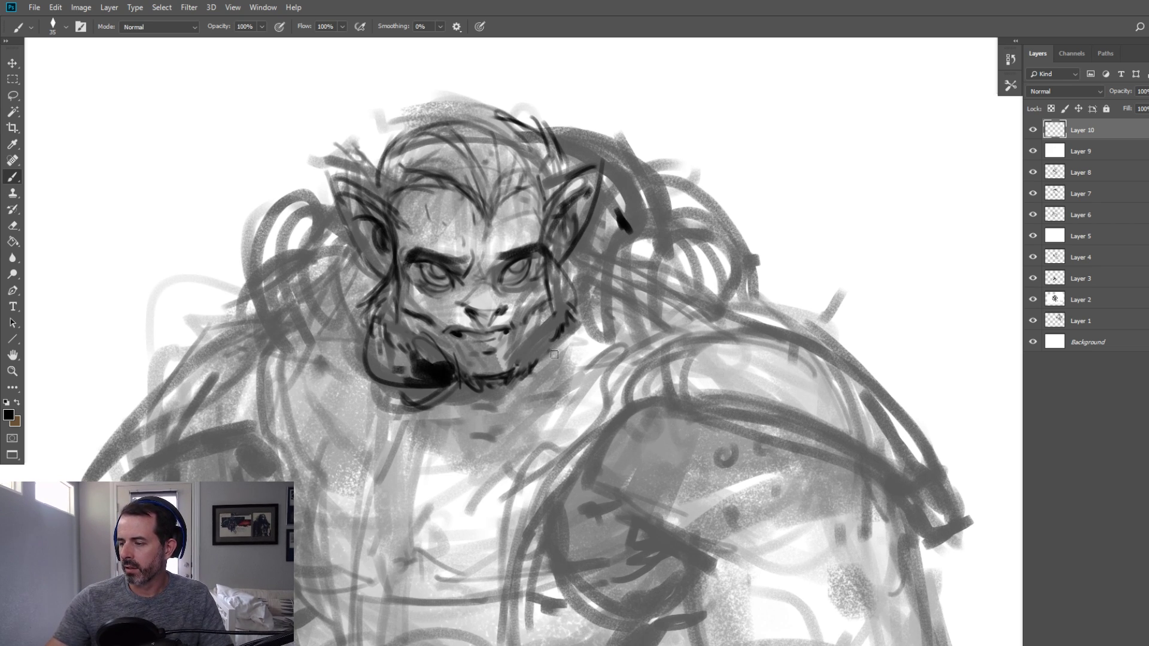
Sketch the curved top of the right shoulder and the fold lines where it meets the chest
mouse_move(531, 510)
left_mouse_down()
mouse_move(609, 429)
mouse_move(792, 309)
left_mouse_up()
key("]")
left_click_drag(574, 435, 603, 357)
left_click_drag(517, 492, 631, 428)
key("]")
left_click_drag(551, 425, 627, 336)
left_click_drag(583, 447, 630, 320)
Sketch the left side of the torso, the curve beneath the chest and the long line down its middle
mouse_move(321, 206)
left_mouse_down()
mouse_move(310, 335)
mouse_move(338, 446)
left_mouse_up()
mouse_move(272, 374)
left_mouse_down()
mouse_move(356, 462)
mouse_move(544, 488)
left_mouse_up()
left_click_drag(589, 427, 652, 317)
left_click_drag(412, 290, 401, 409)
left_click_drag(419, 261, 416, 447)
Draw the looping coils behind the left side of the head and add a few strokes beside the right ear
mouse_move(400, 208)
left_mouse_down()
mouse_move(311, 295)
mouse_move(309, 334)
mouse_move(350, 227)
left_mouse_up()
mouse_move(392, 185)
left_mouse_down()
mouse_move(358, 213)
mouse_move(378, 230)
mouse_move(357, 209)
left_mouse_up()
left_click_drag(342, 127, 356, 220)
left_click_drag(372, 95, 342, 200)
mouse_move(311, 174)
left_mouse_down()
mouse_move(302, 199)
mouse_move(364, 84)
mouse_move(333, 89)
left_mouse_up()
left_click_drag(359, 140, 385, 225)
left_click_drag(307, 184, 344, 249)
mouse_move(352, 167)
left_mouse_down()
mouse_move(307, 172)
mouse_move(332, 230)
left_mouse_up()
mouse_move(350, 174)
left_mouse_down()
mouse_move(305, 185)
mouse_move(329, 180)
left_mouse_up()
left_click_drag(299, 180, 344, 153)
left_click_drag(338, 85, 305, 159)
mouse_move(350, 83)
left_mouse_down()
mouse_move(344, 133)
mouse_move(389, 210)
left_mouse_up()
left_click_drag(398, 114, 377, 194)
left_click_drag(724, 154, 691, 218)
left_click_drag(608, 199, 630, 241)
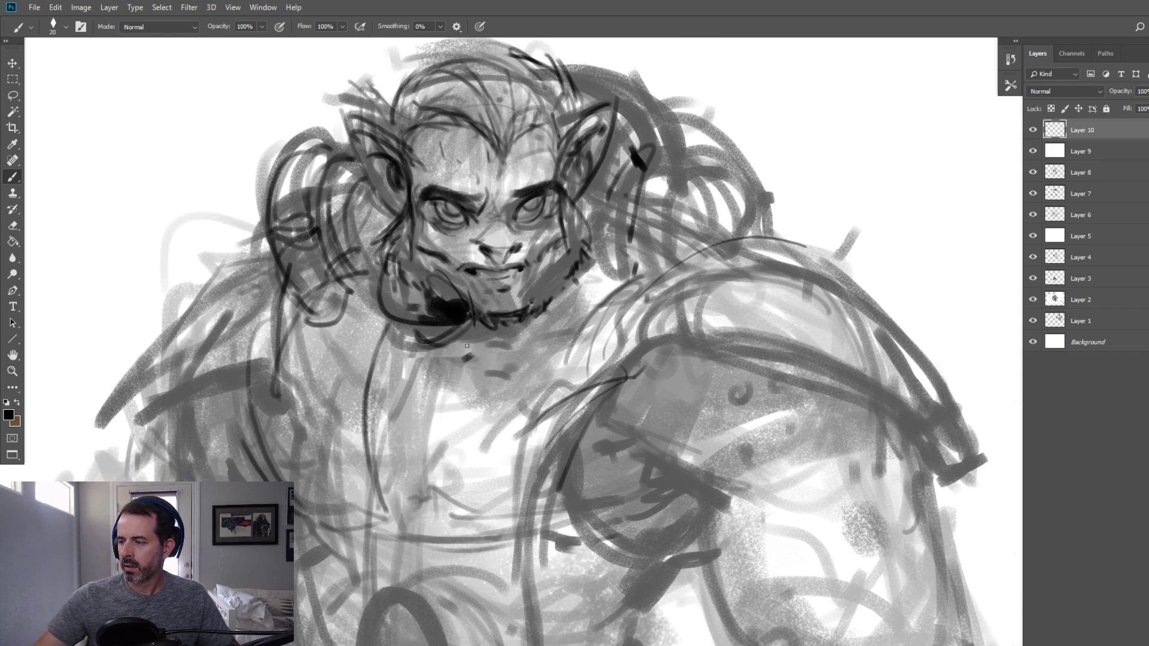
Thicken the beard's left and lower contours, add neck curves beneath it and small curls along its right edge
left_click_drag(365, 281, 422, 340)
left_click_drag(359, 302, 416, 336)
left_click_drag(365, 281, 457, 338)
mouse_move(368, 248)
left_mouse_down()
mouse_move(362, 317)
mouse_move(455, 345)
left_mouse_up()
mouse_move(352, 333)
left_mouse_down()
mouse_move(465, 361)
mouse_move(433, 377)
left_mouse_up()
mouse_move(500, 348)
left_mouse_down()
mouse_move(432, 378)
mouse_move(462, 376)
left_mouse_up()
mouse_move(548, 324)
left_mouse_down()
mouse_move(555, 332)
mouse_move(538, 340)
left_mouse_up()
left_click_drag(562, 319, 541, 331)
left_click_drag(575, 269, 568, 290)
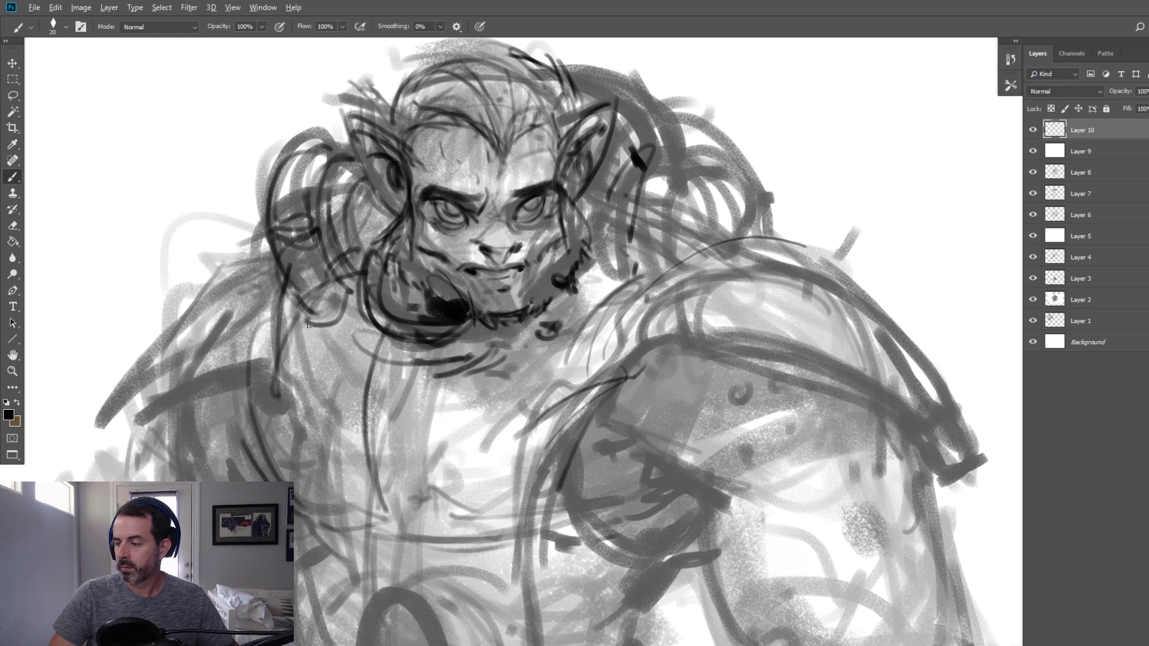
Mirror the canvas horizontally to check the head's symmetry
key("ctrl+shift+h")
left_click_drag(472, 320, 478, 323)
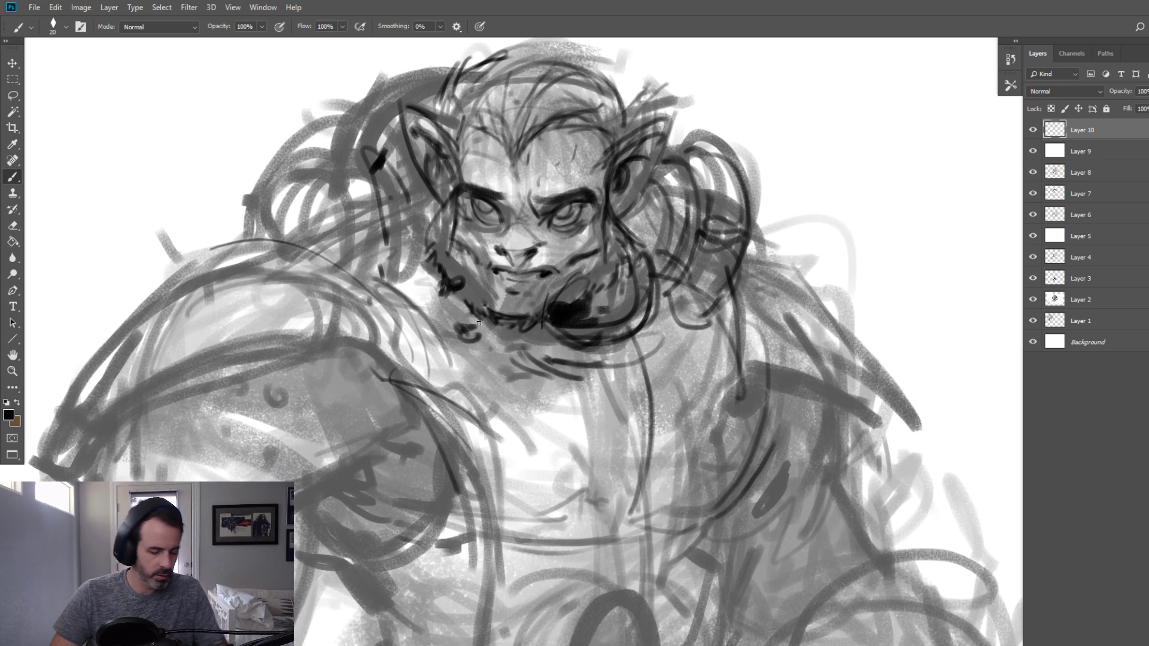
key("bracketright")
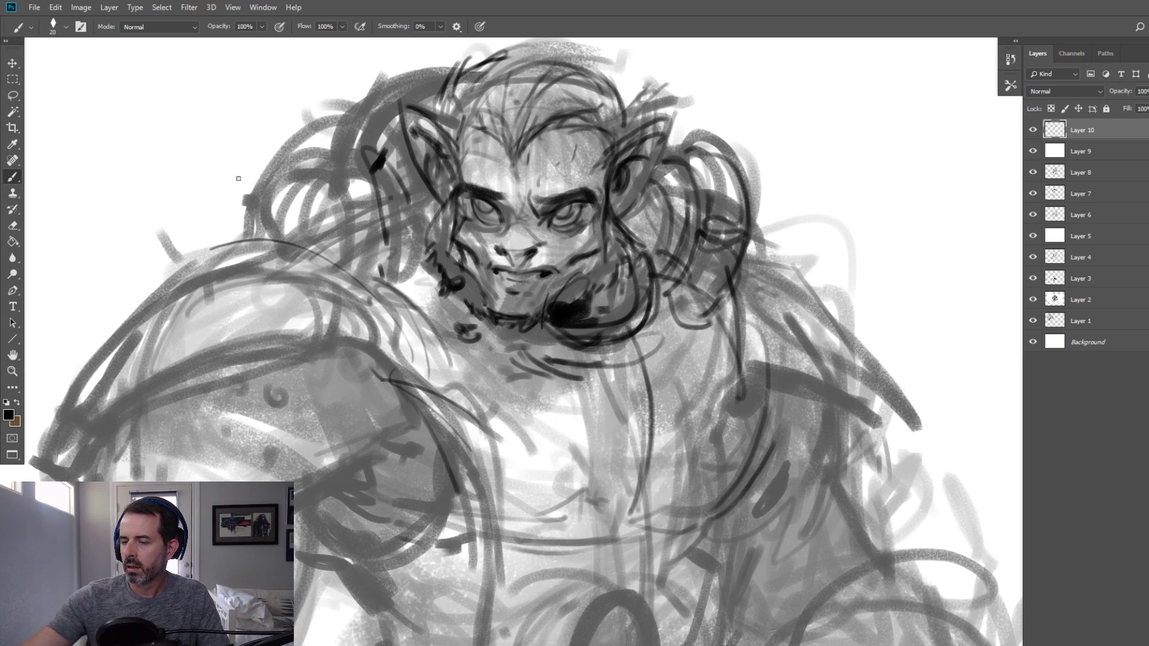
Lasso the central face area and copy it to a new layer
key("l")
mouse_move(574, 159)
left_mouse_down()
mouse_move(436, 227)
mouse_move(618, 228)
mouse_move(577, 162)
left_mouse_up()
key("ctrl+j")
Distort the copied face by slightly shifting its lower and upper edges, and apply the transform
right_click(552, 183)
left_click(613, 289)
right_click(543, 215)
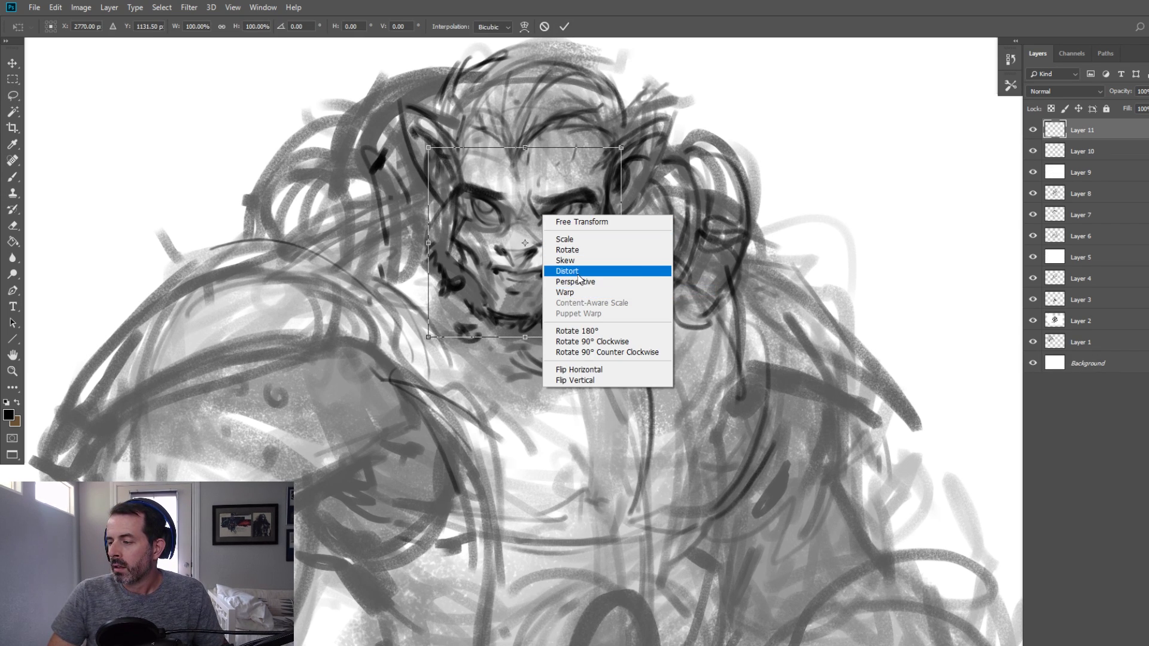
left_click(578, 274)
left_click_drag(521, 338, 534, 344)
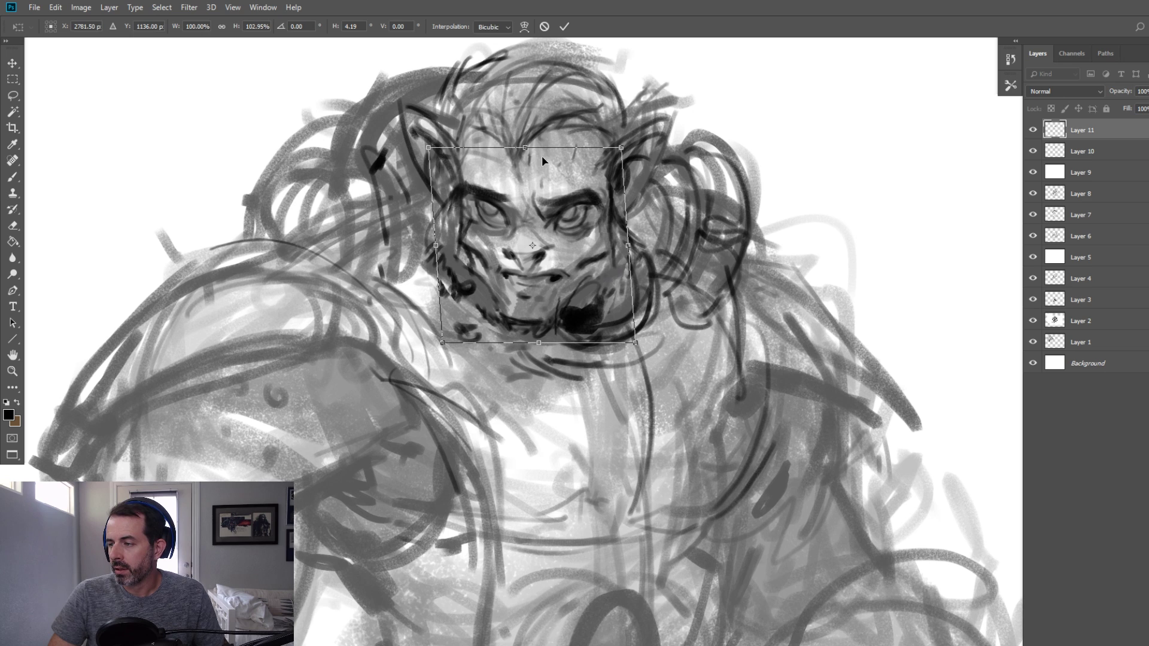
left_click_drag(525, 148, 516, 149)
key("Return")
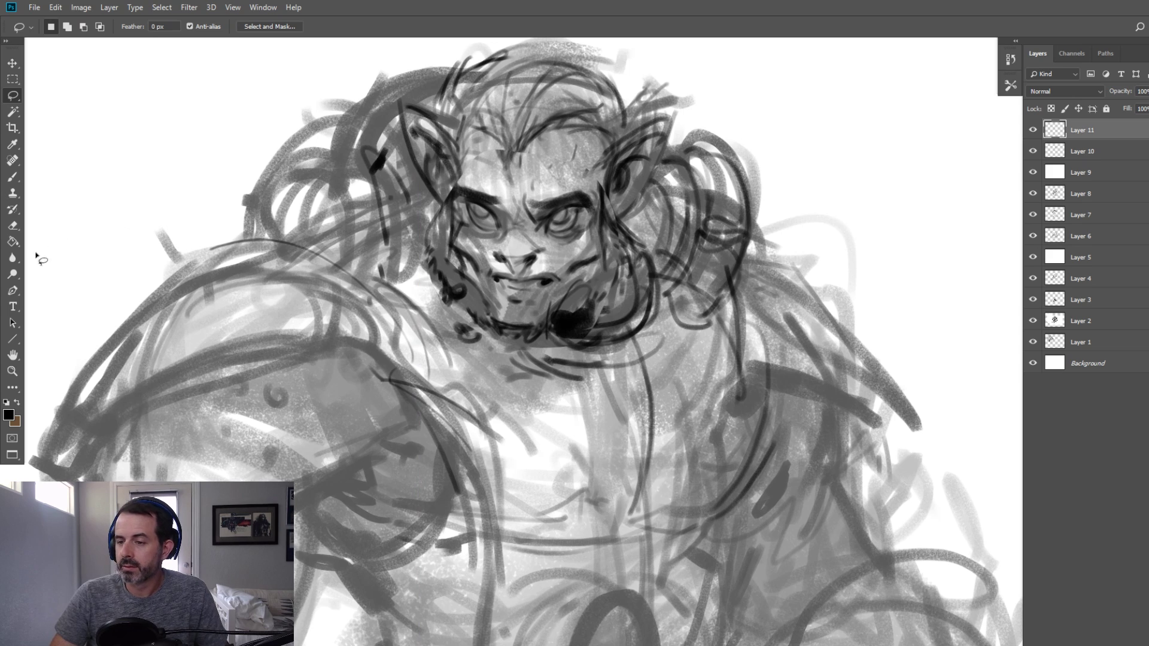
Outline the left shoulder pad with dark strokes along its lower rim and arched upper edge
left_click(12, 372)
left_click(210, 311, "alt")
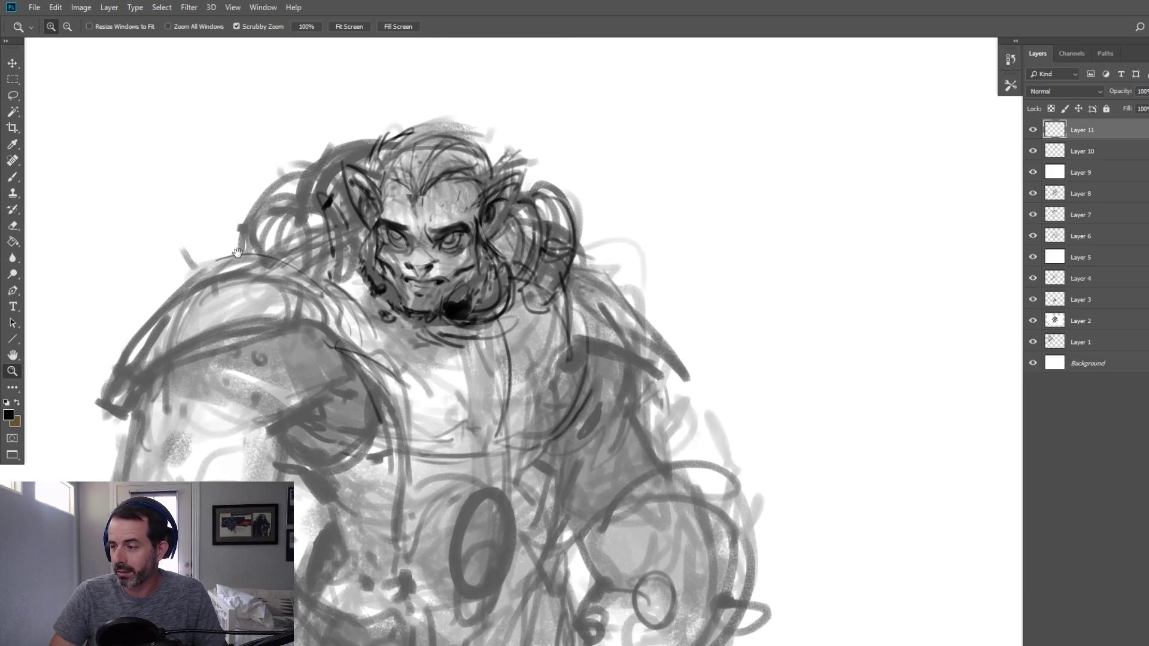
left_click_drag(222, 252, 322, 241)
left_click(13, 177)
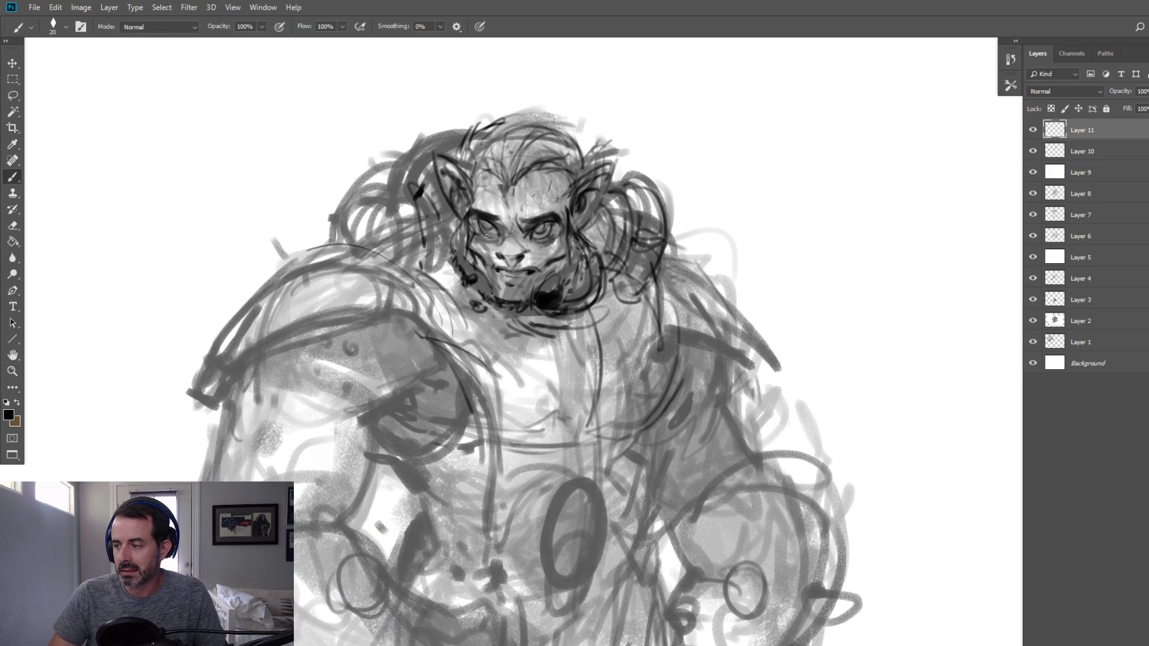
left_click_drag(242, 383, 397, 322)
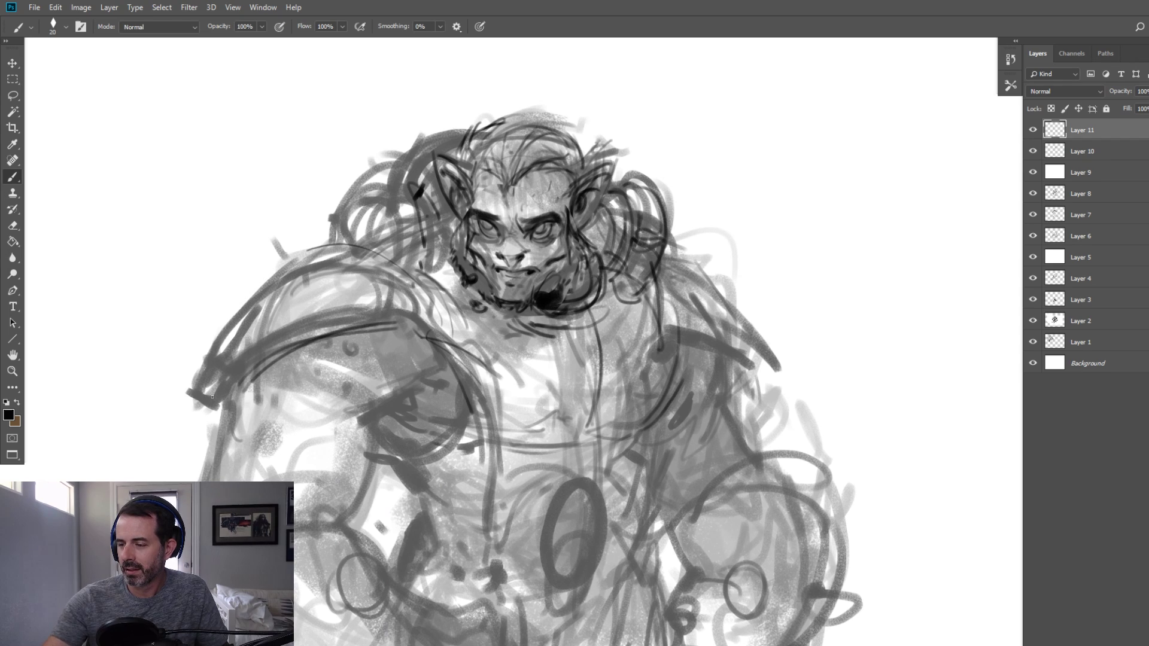
key("[")
mouse_move(204, 391)
left_mouse_down()
mouse_move(230, 326)
mouse_move(295, 266)
left_mouse_up()
mouse_move(201, 400)
left_mouse_down()
mouse_move(275, 274)
mouse_move(325, 247)
left_mouse_up()
mouse_move(206, 367)
left_mouse_down()
mouse_move(323, 252)
mouse_move(393, 263)
left_mouse_up()
left_click_drag(364, 260, 412, 267)
Refine the left ear's contour and outline spikier hair across the top of the head, varying the brush size
key("[")
key("]")
left_click_drag(463, 194, 463, 233)
mouse_move(432, 152)
left_mouse_down()
mouse_move(466, 171)
mouse_move(474, 200)
left_mouse_up()
key("[")
left_click_drag(473, 172, 508, 175)
mouse_move(470, 187)
left_mouse_down()
mouse_move(460, 163)
mouse_move(480, 121)
left_mouse_up()
left_click_drag(475, 144, 506, 101)
mouse_move(468, 170)
left_mouse_down()
mouse_move(494, 125)
mouse_move(535, 107)
left_mouse_up()
left_click_drag(495, 133, 552, 112)
mouse_move(527, 122)
left_mouse_down()
mouse_move(558, 116)
mouse_move(595, 143)
left_mouse_up()
key("]")
left_click_drag(576, 133, 603, 135)
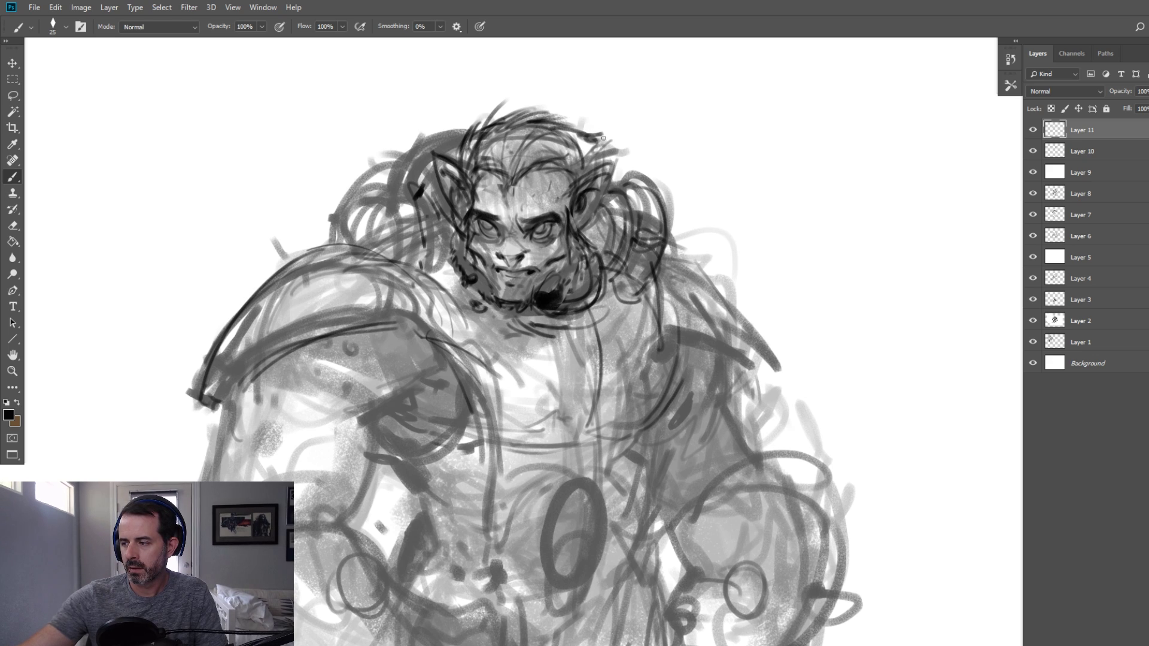
Redraw the looping coils between the left shoulder pad and the head, and touch up the right-hand coils
left_click_drag(674, 216, 685, 258)
left_click_drag(667, 232, 674, 245)
key("]")
left_click_drag(333, 245, 398, 198)
left_click_drag(338, 221, 422, 233)
mouse_move(351, 237)
left_mouse_down()
mouse_move(404, 209)
mouse_move(359, 239)
mouse_move(383, 210)
mouse_move(416, 252)
mouse_move(443, 222)
left_mouse_up()
left_click_drag(396, 189, 444, 149)
mouse_move(415, 186)
left_mouse_down()
mouse_move(441, 153)
mouse_move(509, 145)
left_mouse_up()
Draw a thick curved band sweeping from the left of the neck across the chest to a hooked end
key("]")
left_click_drag(439, 254, 454, 269)
left_click_drag(401, 257, 501, 346)
left_click_drag(436, 286, 544, 372)
key("]")
mouse_move(475, 286)
left_mouse_down()
mouse_move(496, 317)
mouse_move(586, 361)
mouse_move(506, 362)
left_mouse_up()
left_click_drag(461, 326, 542, 366)
left_click_drag(536, 362, 572, 404)
mouse_move(592, 338)
left_mouse_down()
mouse_move(573, 401)
mouse_move(585, 408)
left_mouse_up()
mouse_move(538, 355)
left_mouse_down()
mouse_move(596, 395)
mouse_move(554, 399)
left_mouse_up()
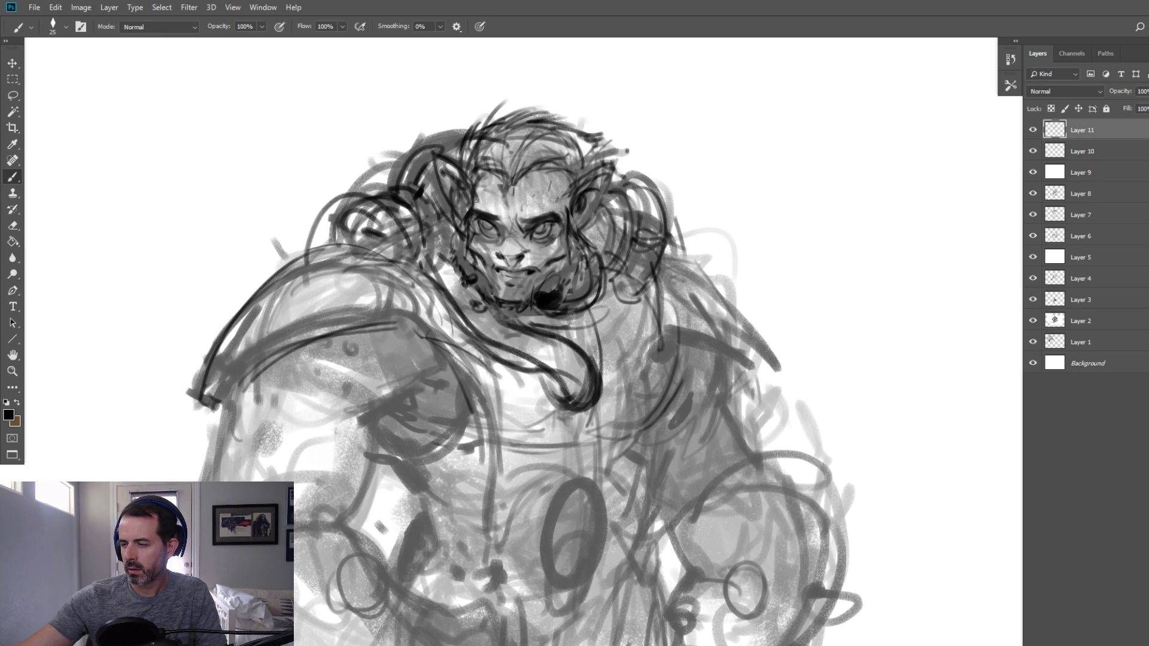
Darken the lower rim of the left shoulder pad and sketch curled ornament lines on its upper surface
key("bracketright")
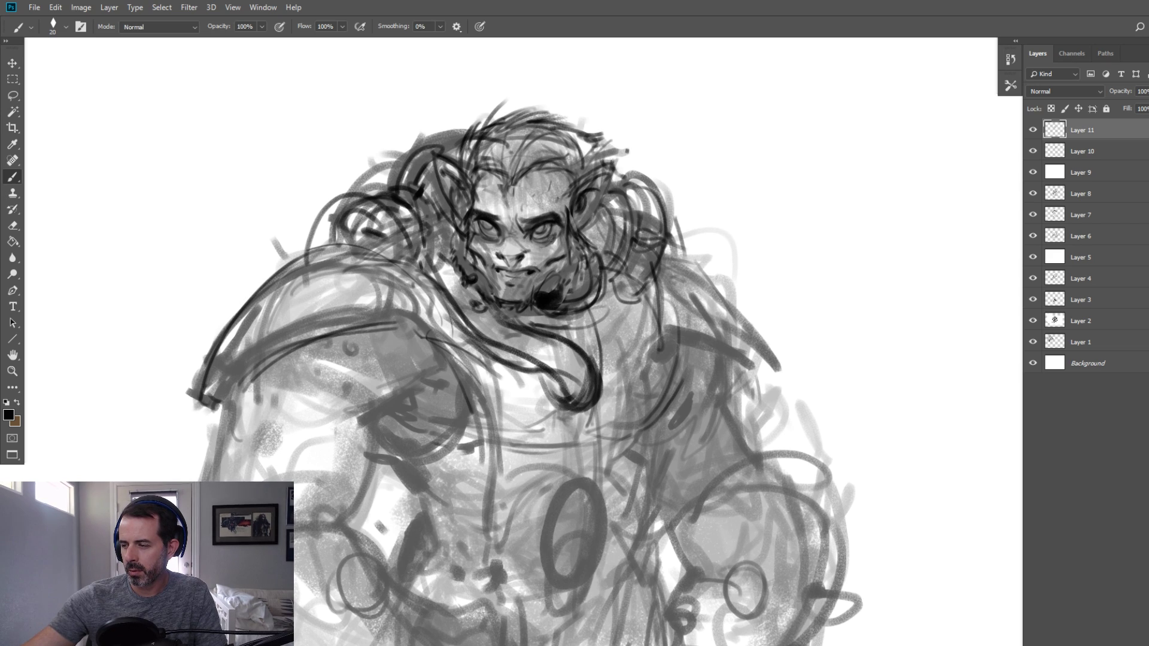
key("bracketleft")
key("bracketright")
key("bracketright")
left_click_drag(213, 416, 392, 326)
mouse_move(216, 396)
left_mouse_down()
mouse_move(350, 310)
mouse_move(270, 286)
mouse_move(223, 350)
left_mouse_up()
key("bracketleft")
mouse_move(349, 262)
left_mouse_down()
mouse_move(352, 283)
mouse_move(224, 356)
mouse_move(192, 350)
left_mouse_up()
mouse_move(308, 287)
left_mouse_down()
mouse_move(329, 273)
mouse_move(256, 294)
left_mouse_up()
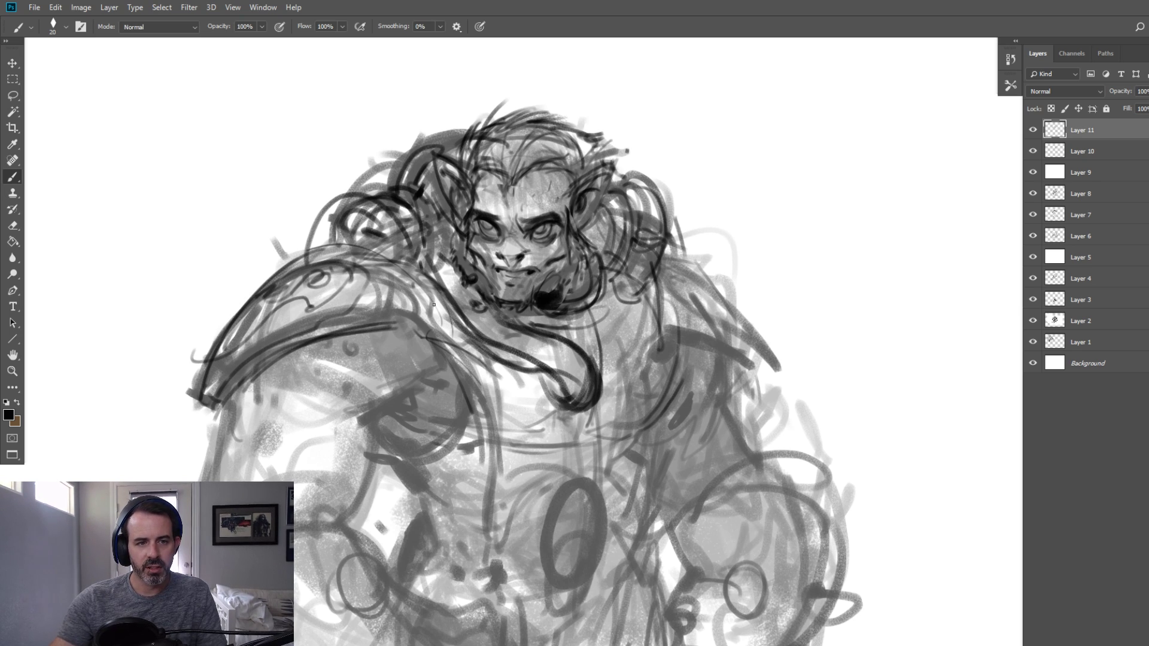
Outline the rounded underarm muscle beneath the left shoulder pad and the arm's inner edge with a thicker brush
left_click_drag(662, 328, 660, 353)
left_click_drag(419, 326, 465, 396)
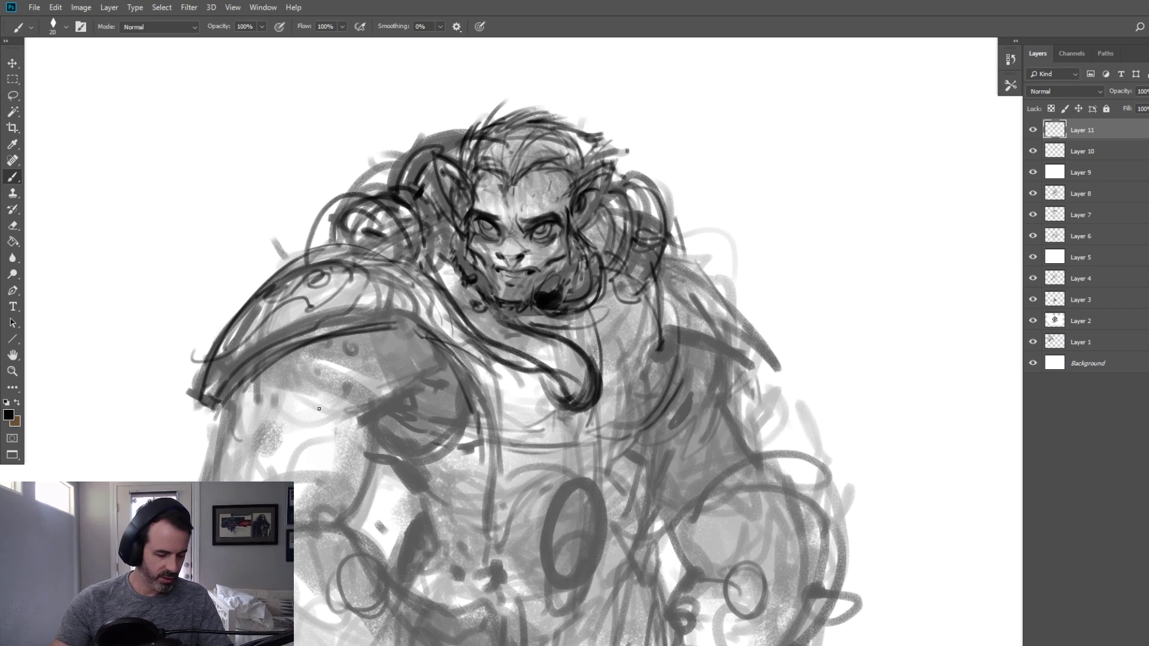
left_click_drag(368, 421, 420, 393)
left_click_drag(367, 427, 403, 407)
key("bracketright")
key("bracketright")
key("bracketright")
mouse_move(367, 426)
left_mouse_down()
mouse_move(419, 403)
mouse_move(455, 438)
left_mouse_up()
left_click_drag(378, 419, 334, 521)
mouse_move(372, 448)
left_mouse_down()
mouse_move(408, 453)
mouse_move(443, 426)
mouse_move(421, 449)
left_mouse_up()
left_click_drag(435, 349, 417, 463)
left_click_drag(465, 409, 403, 462)
Outline the left arm's outer edge with ragged strokes and cap the inner end of the shoulder pad's rim
key("[")
left_click_drag(243, 370, 214, 464)
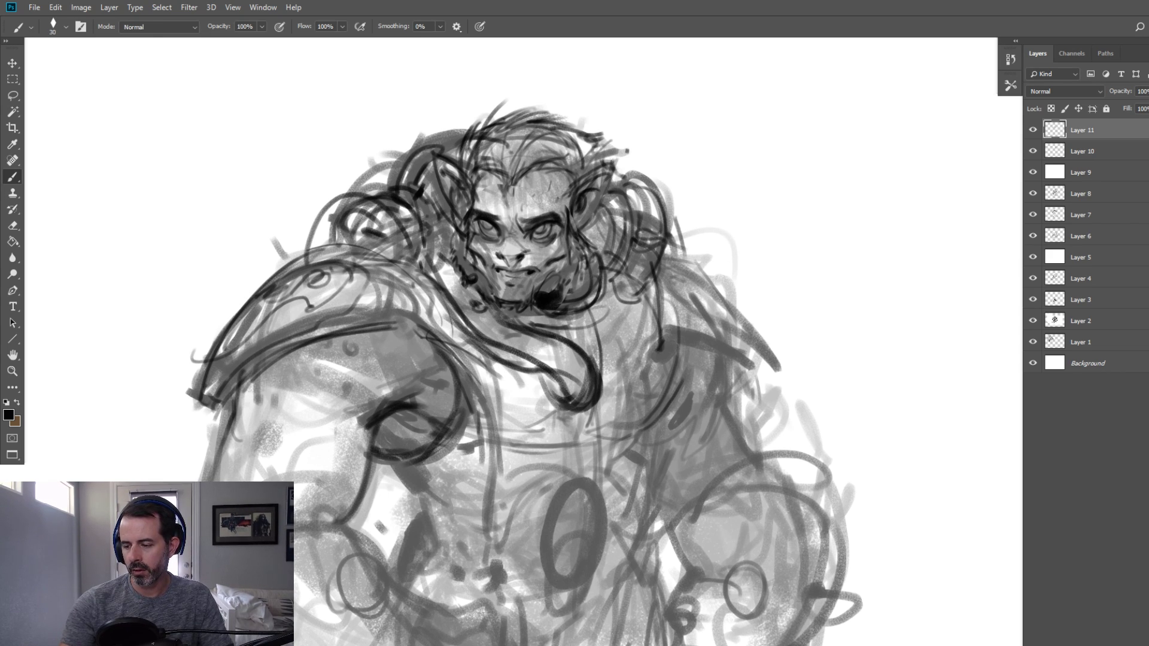
left_click_drag(515, 406, 589, 354)
left_click_drag(318, 328, 316, 378)
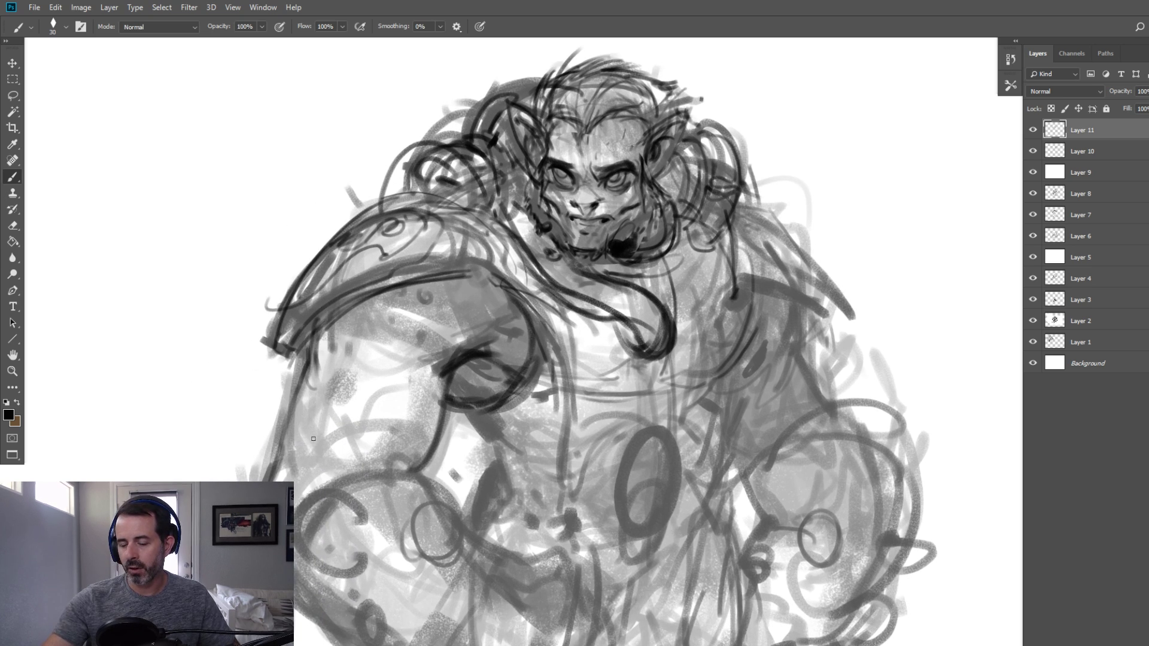
left_click_drag(232, 435, 285, 429)
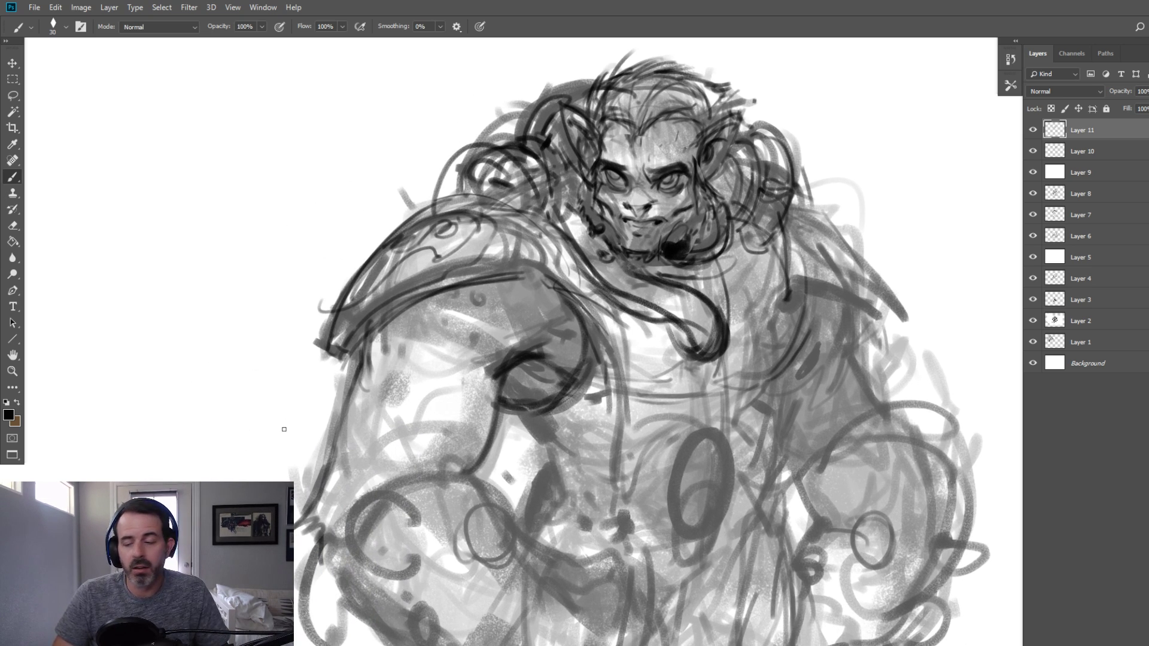
left_click_drag(516, 279, 547, 262)
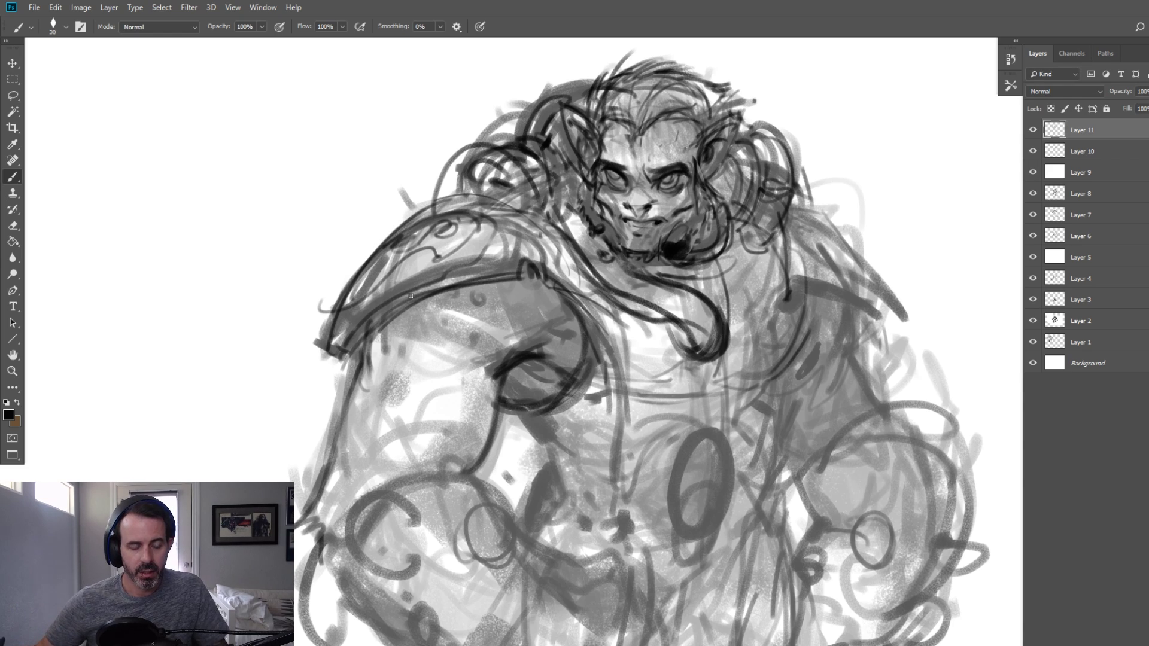
key("bracketleft")
key("bracketright")
mouse_move(360, 373)
left_mouse_down()
mouse_move(324, 437)
mouse_move(337, 438)
mouse_move(316, 459)
left_mouse_up()
Hatch the left upper arm near the armpit and draw the chest's side contour and folds below it
mouse_move(449, 349)
left_mouse_down()
mouse_move(453, 380)
mouse_move(473, 369)
mouse_move(433, 391)
mouse_move(469, 396)
left_mouse_up()
left_click_drag(558, 359, 557, 385)
left_click_drag(615, 304, 626, 398)
mouse_move(735, 419)
left_mouse_down()
mouse_move(688, 533)
mouse_move(712, 428)
left_mouse_up()
key("bracketright")
left_click_drag(589, 313, 619, 418)
left_click_drag(517, 411, 562, 448)
left_click_drag(612, 362, 615, 396)
left_click_drag(548, 426, 603, 380)
mouse_move(606, 375)
left_mouse_down()
mouse_move(612, 402)
mouse_move(561, 447)
left_mouse_up()
left_click_drag(544, 466, 562, 482)
Draw the long contour down the right side of the torso with a thinner brush
key("bracketleft")
left_click_drag(791, 234, 770, 376)
left_click_drag(788, 336, 774, 433)
left_click_drag(791, 359, 755, 524)
Extend the left waist lines with a thicker brush and outline the oval ornament on the abdomen
key("bracketright")
left_click_drag(621, 456, 623, 500)
left_click_drag(626, 386, 646, 434)
left_click_drag(578, 450, 611, 466)
mouse_move(630, 443)
left_mouse_down()
mouse_move(631, 468)
mouse_move(675, 427)
mouse_move(649, 479)
mouse_move(731, 434)
left_mouse_up()
Sketch the lower chest line and the folds toward the right side of the torso with a thinner brush
key("bracketleft")
mouse_move(631, 393)
left_mouse_down()
mouse_move(695, 400)
mouse_move(720, 353)
left_mouse_up()
left_click_drag(722, 292, 711, 264)
left_click_drag(758, 392, 789, 363)
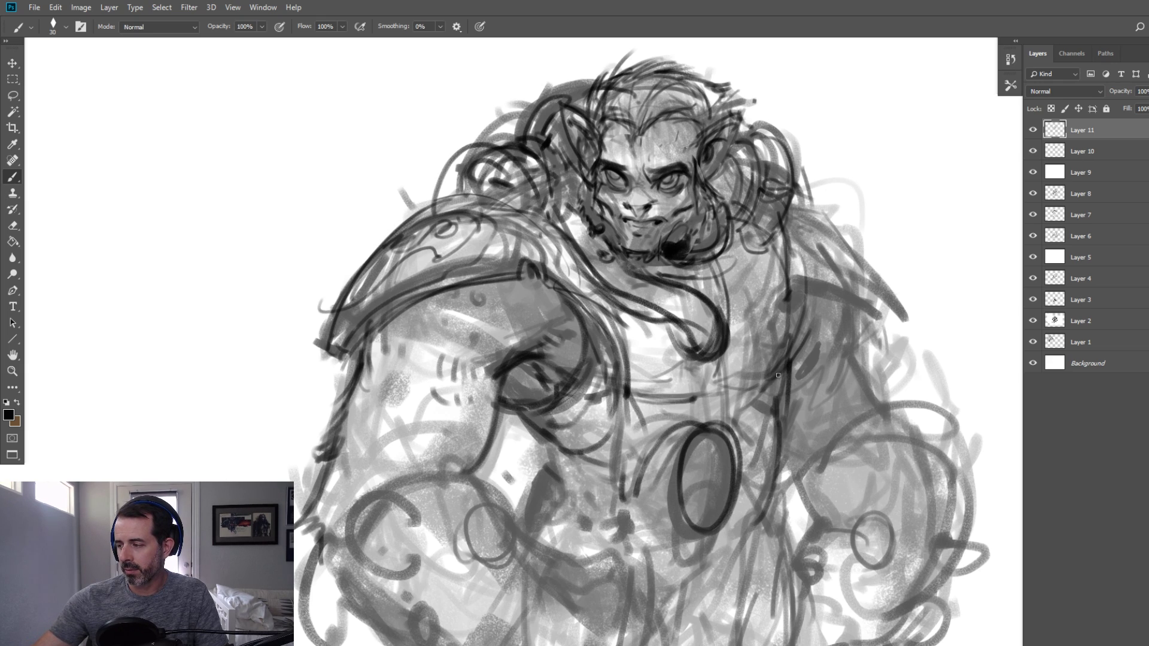
Sketch the curled top edge of the left gauntlet and retrace the left shoulder pad's lower rim
left_click_drag(452, 478, 362, 541)
left_click_drag(419, 486, 374, 532)
mouse_move(352, 354)
left_mouse_down()
mouse_move(440, 294)
mouse_move(527, 259)
mouse_move(447, 330)
mouse_move(503, 272)
mouse_move(468, 252)
left_mouse_up()
Paint over the middle of the left shoulder pad's old lower rim with sampled greys and a larger brush
left_click(451, 274, "alt")
left_click(465, 273, "alt")
key("bracketright")
key("bracketright")
key("bracketright")
key("bracketright")
key("bracketright")
key("bracketright")
mouse_move(432, 289)
left_mouse_down()
mouse_move(491, 289)
mouse_move(433, 328)
mouse_move(494, 246)
mouse_move(467, 311)
left_mouse_up()
left_click(497, 243, "alt")
left_click_drag(483, 269, 499, 283)
left_click(526, 265, "alt")
Draw a hooked point dipping from the left shoulder pad's rim and curving up to the armpit with a thinner brush
key("bracketleft")
key("bracketleft")
key("bracketleft")
key("bracketleft")
key("bracketleft")
key("bracketleft")
key("bracketleft")
key("bracketleft")
key("bracketleft")
key("bracketleft")
key("bracketleft")
key("bracketleft")
key("bracketleft")
key("bracketleft")
mouse_move(424, 291)
left_mouse_down()
mouse_move(462, 297)
mouse_move(443, 330)
mouse_move(501, 266)
mouse_move(418, 299)
mouse_move(441, 331)
left_mouse_up()
key("bracketright")
key("bracketright")
key("bracketright")
mouse_move(443, 334)
left_mouse_down()
mouse_move(530, 274)
mouse_move(516, 245)
left_mouse_up()
left_click_drag(489, 302, 518, 230)
Thicken the left shoulder pad's curved rim down to its outer tip and blend the edge with sampled greys
left_click_drag(447, 286, 350, 355)
left_click(397, 317, "alt")
left_click_drag(419, 301, 364, 343)
mouse_move(445, 294)
left_mouse_down()
mouse_move(353, 350)
mouse_move(410, 303)
left_mouse_up()
left_click(430, 287, "alt")
key("bracketleft")
key("bracketleft")
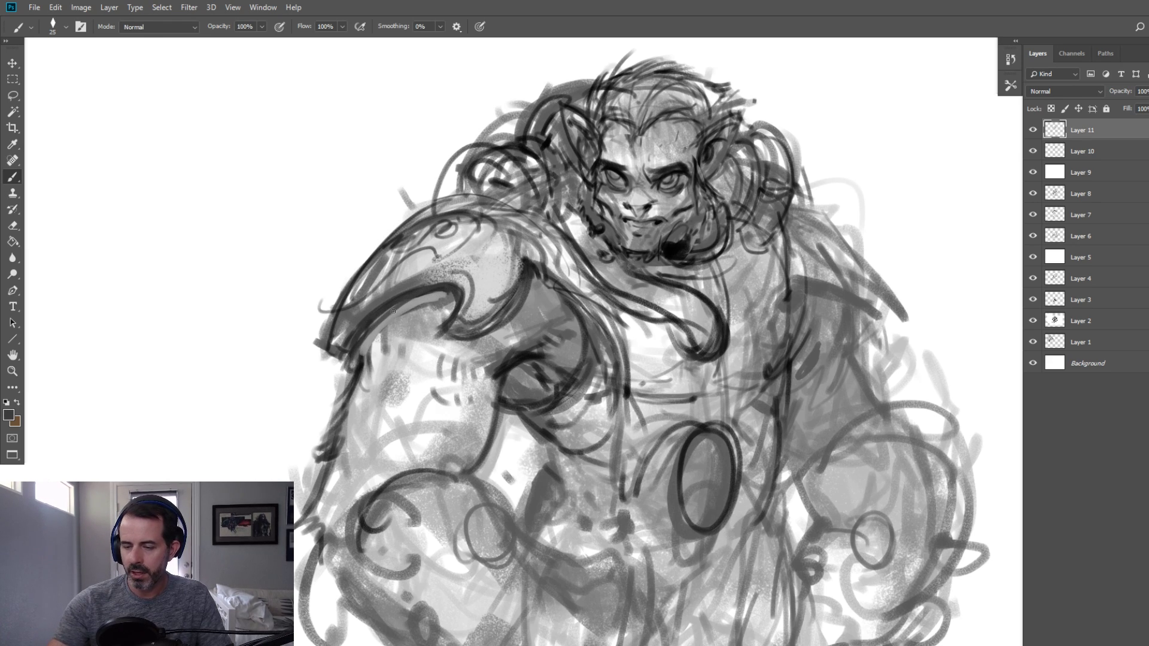
Sample a dark grey and outline the right shoulder covering and the upper arm down to the gauntlet
left_click(530, 256, "alt")
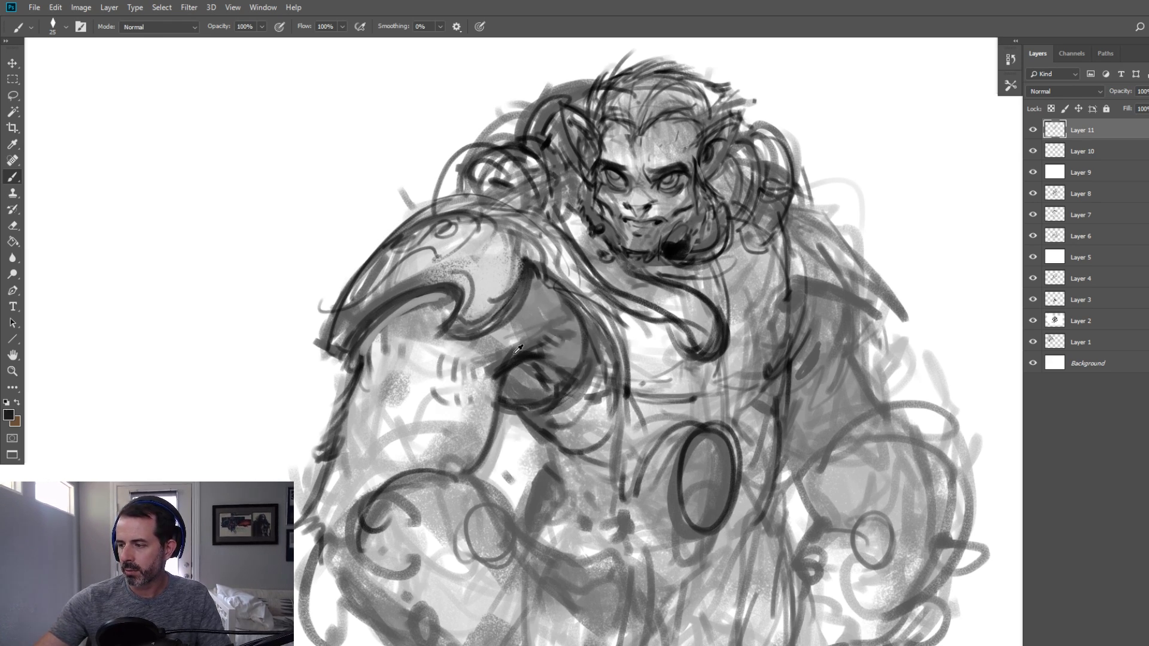
key("bracketright")
left_click_drag(543, 279, 562, 281)
mouse_move(792, 304)
left_mouse_down()
mouse_move(836, 284)
mouse_move(858, 310)
left_mouse_up()
left_click_drag(797, 279, 866, 338)
key("bracketright")
mouse_move(791, 207)
left_mouse_down()
mouse_move(879, 316)
mouse_move(848, 256)
mouse_move(880, 348)
left_mouse_up()
key("bracketleft")
left_click_drag(826, 244, 867, 367)
mouse_move(848, 318)
left_mouse_down()
mouse_move(862, 377)
mouse_move(854, 364)
left_mouse_up()
mouse_move(827, 278)
left_mouse_down()
mouse_move(813, 344)
mouse_move(853, 383)
left_mouse_up()
mouse_move(856, 353)
left_mouse_down()
mouse_move(879, 411)
mouse_move(810, 432)
left_mouse_up()
Draw the left gauntlet's arched rim with a circular curl at each end using a 45 px brush
key("bracketright")
key("bracketright")
mouse_move(444, 480)
left_mouse_down()
mouse_move(363, 525)
mouse_move(424, 558)
mouse_move(371, 570)
mouse_move(371, 499)
mouse_move(472, 492)
mouse_move(496, 508)
mouse_move(505, 553)
left_mouse_up()
left_click_drag(479, 515, 508, 545)
mouse_move(472, 484)
left_mouse_down()
mouse_move(513, 539)
mouse_move(479, 491)
mouse_move(417, 508)
left_mouse_up()
left_click_drag(441, 544, 458, 539)
left_click_drag(424, 435, 380, 309)
Darken the beard and jaw area of the face with broad strokes
mouse_move(583, 140)
left_mouse_down()
mouse_move(615, 162)
mouse_move(600, 159)
mouse_move(638, 139)
left_mouse_up()
left_click(601, 146, "alt")
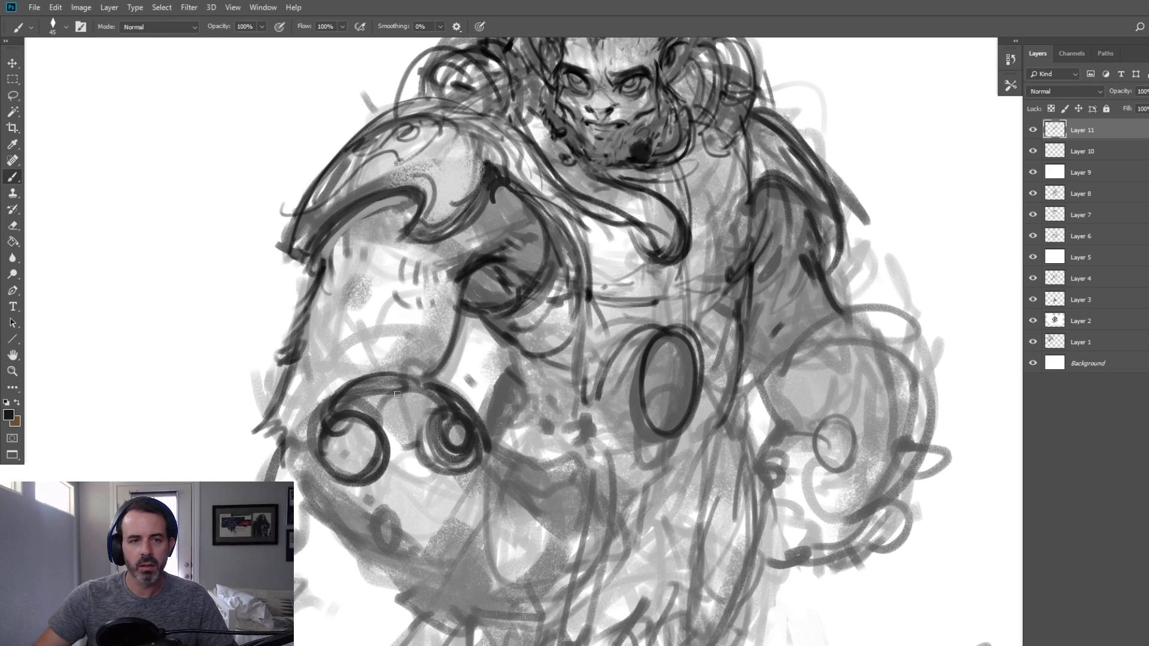
left_click_drag(366, 146, 360, 246)
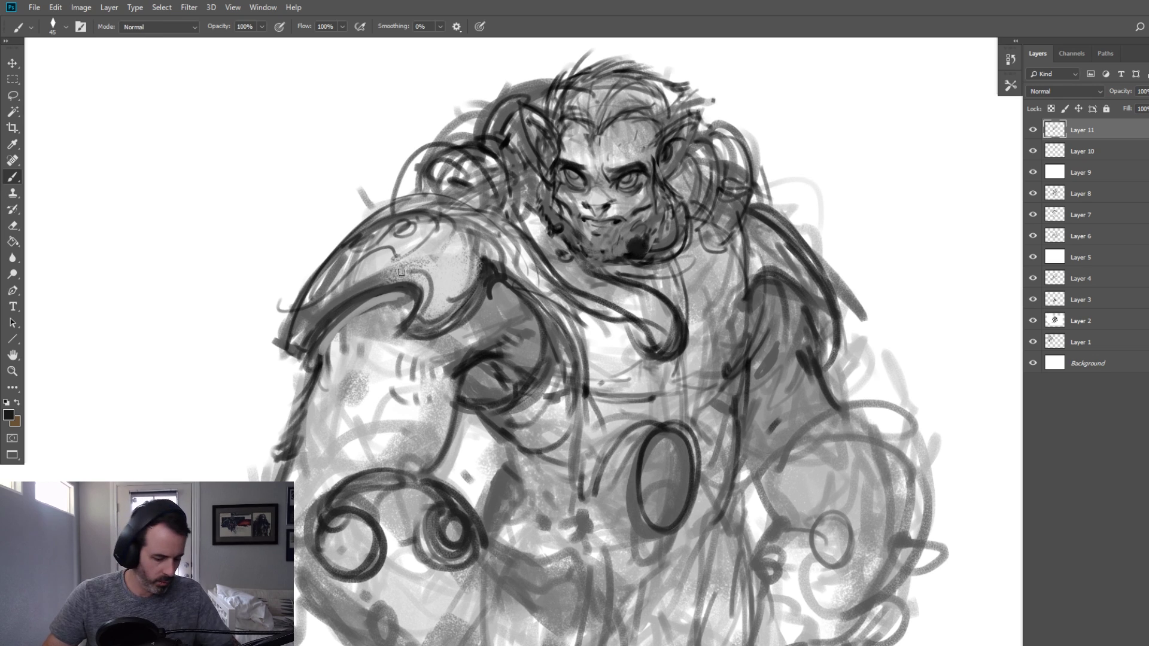
key("bracketleft")
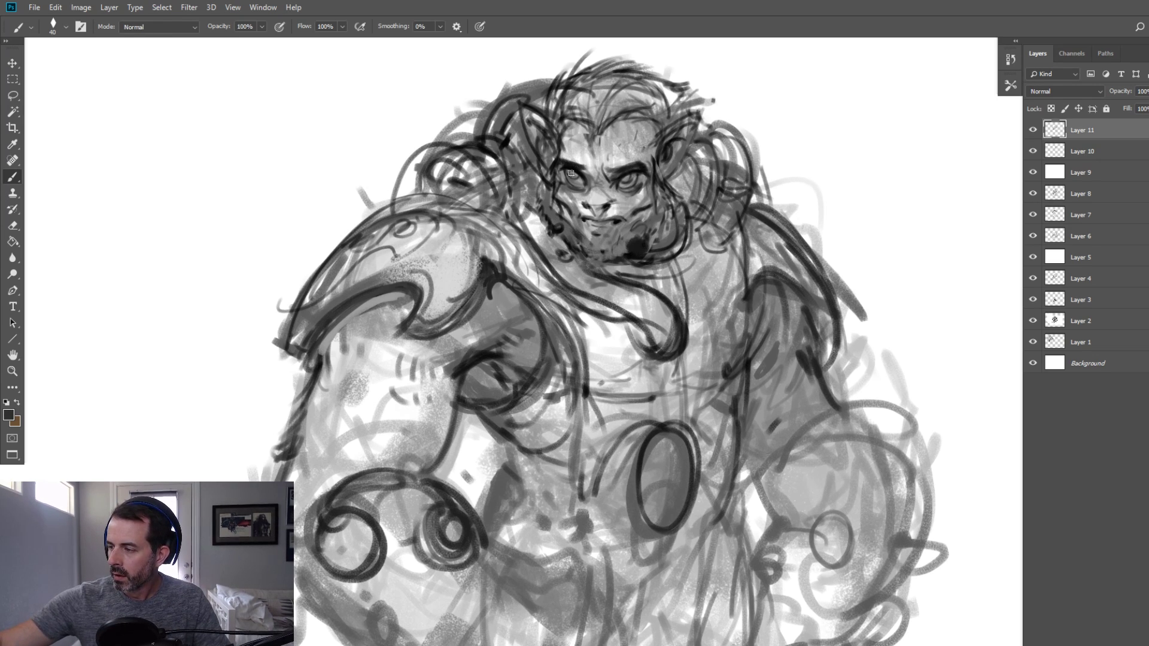
Paint a light diagonal scar across the forehead above the right eye, using tones sampled from the face
left_click(572, 167, "alt")
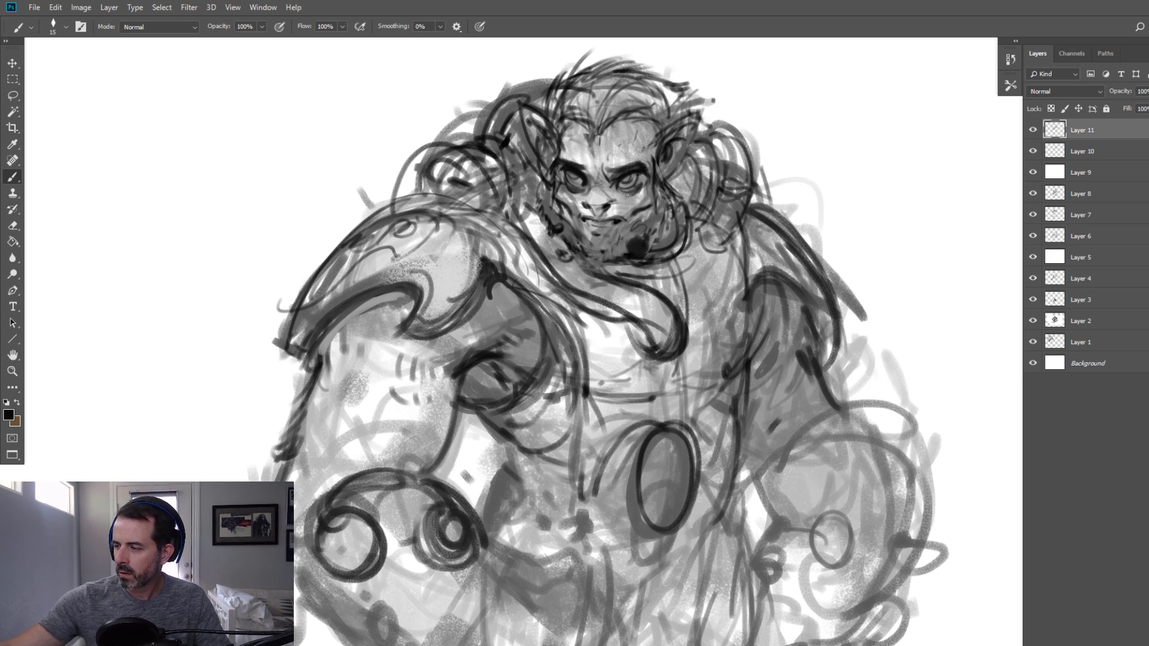
key("bracketright")
key("bracketleft")
key("bracketleft")
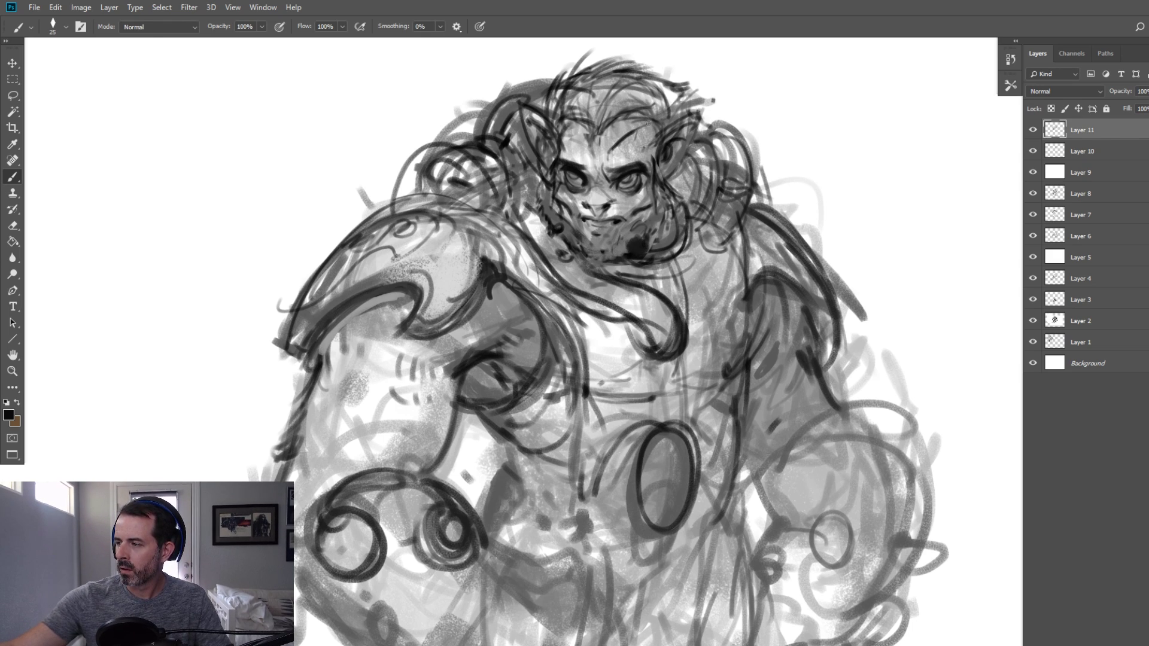
left_click(645, 128, "alt")
key("bracketleft")
left_click(601, 164, "alt")
left_click(651, 121, "alt")
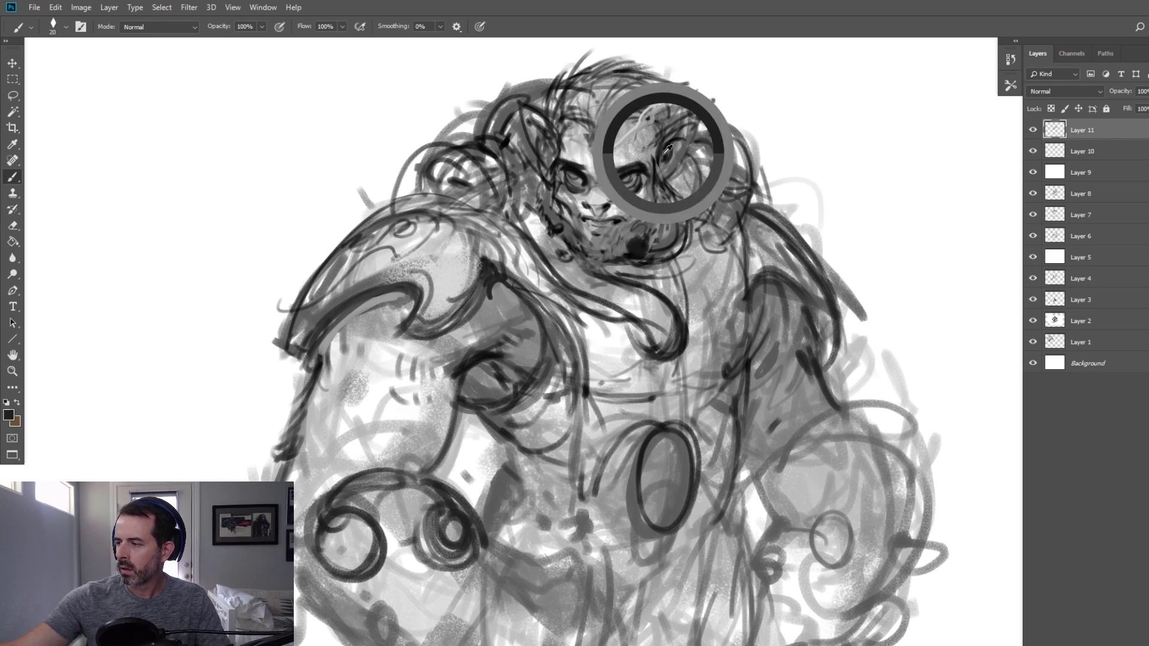
key("bracketright")
mouse_move(663, 109)
left_mouse_down()
mouse_move(652, 125)
mouse_move(663, 142)
left_mouse_up()
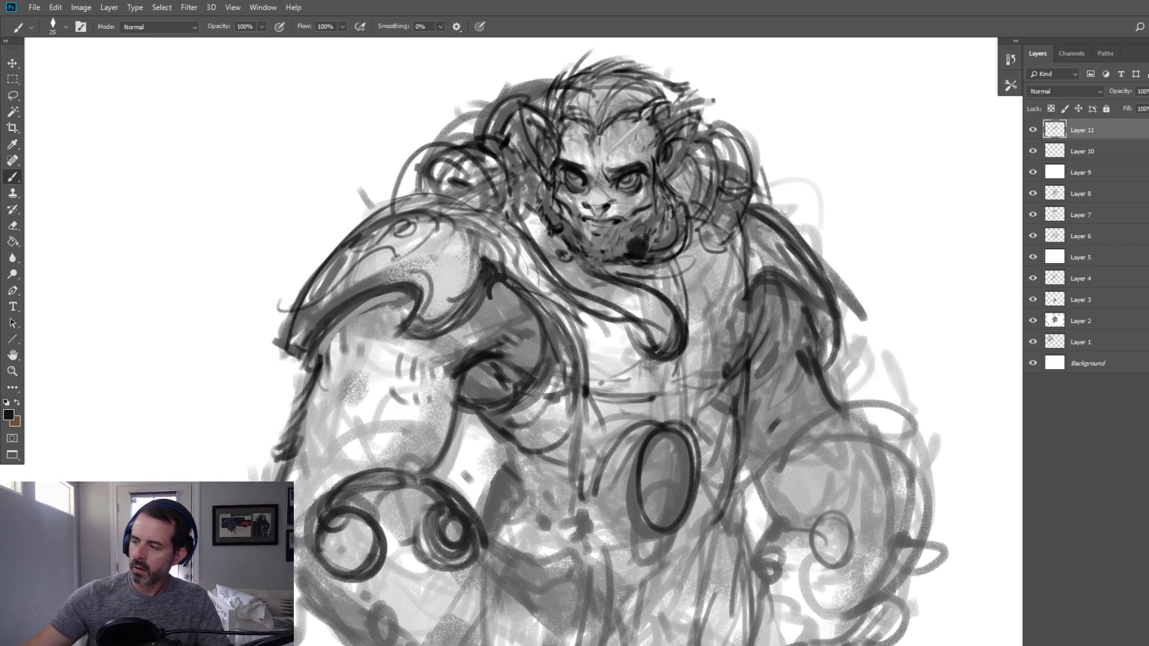
Flip the canvas horizontally with the whole figure in view and return to the Brush tool
left_click_drag(497, 344, 490, 330)
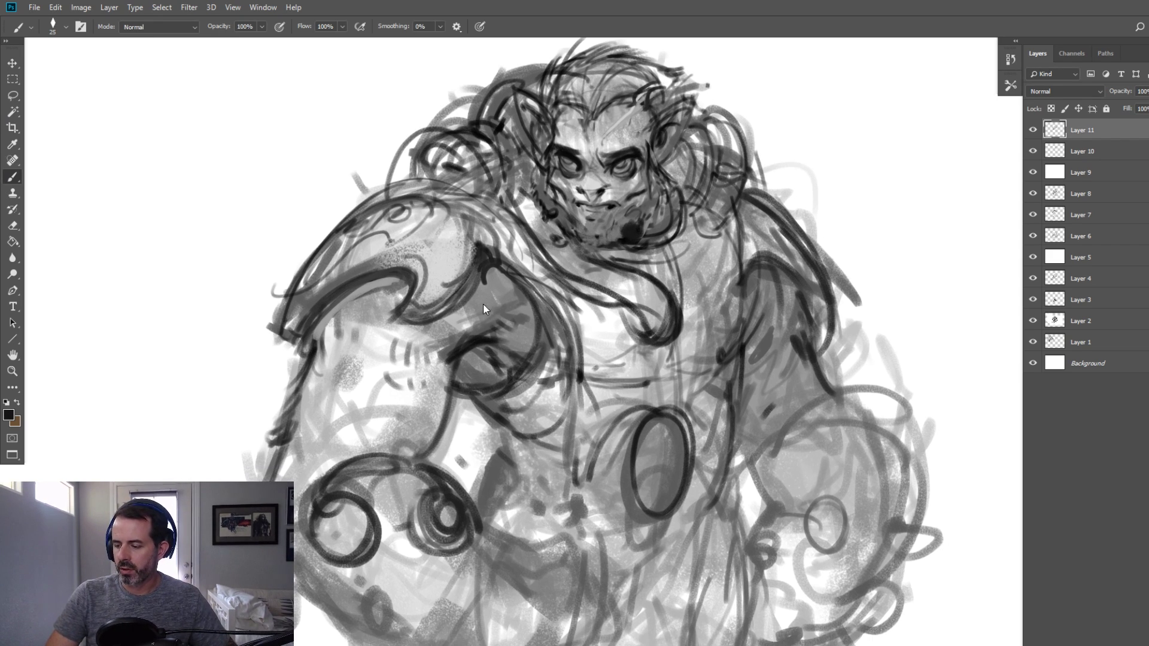
left_click(13, 372)
left_click(364, 311, "alt")
left_click_drag(377, 410, 325, 327)
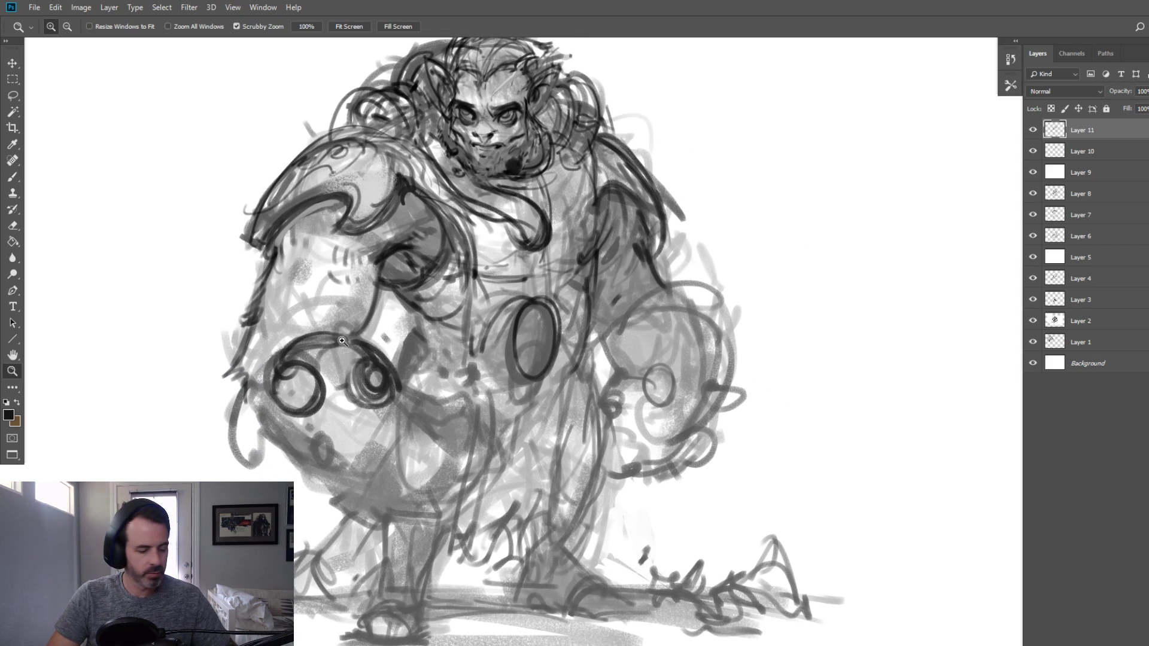
key("ctrl+alt+h")
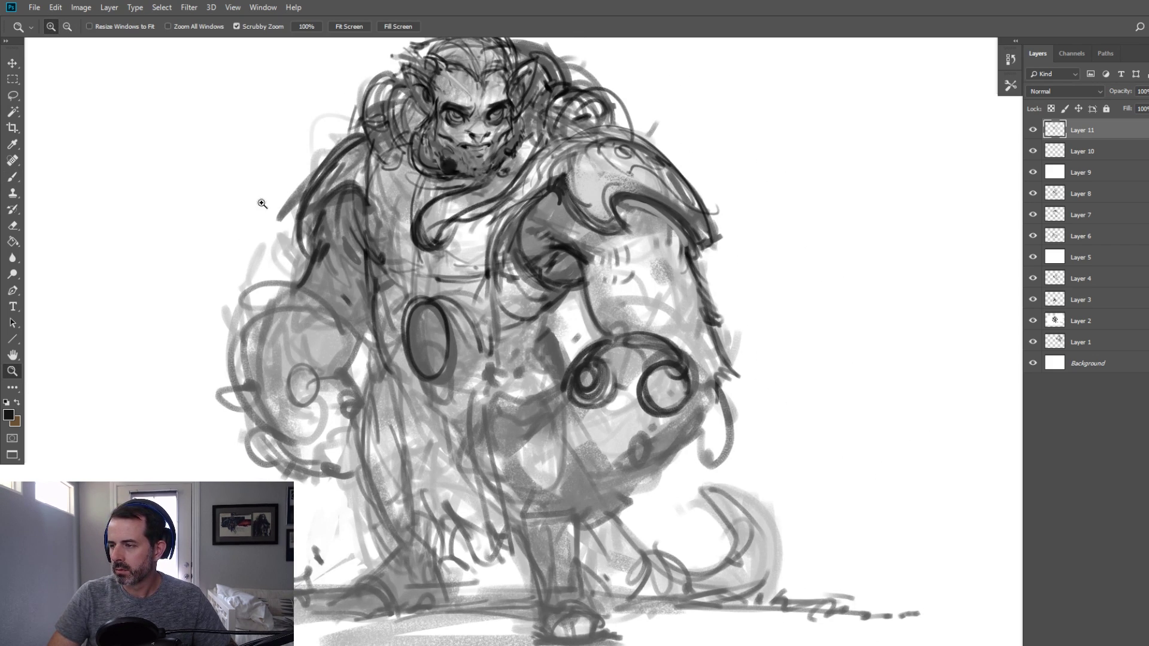
left_click(14, 177)
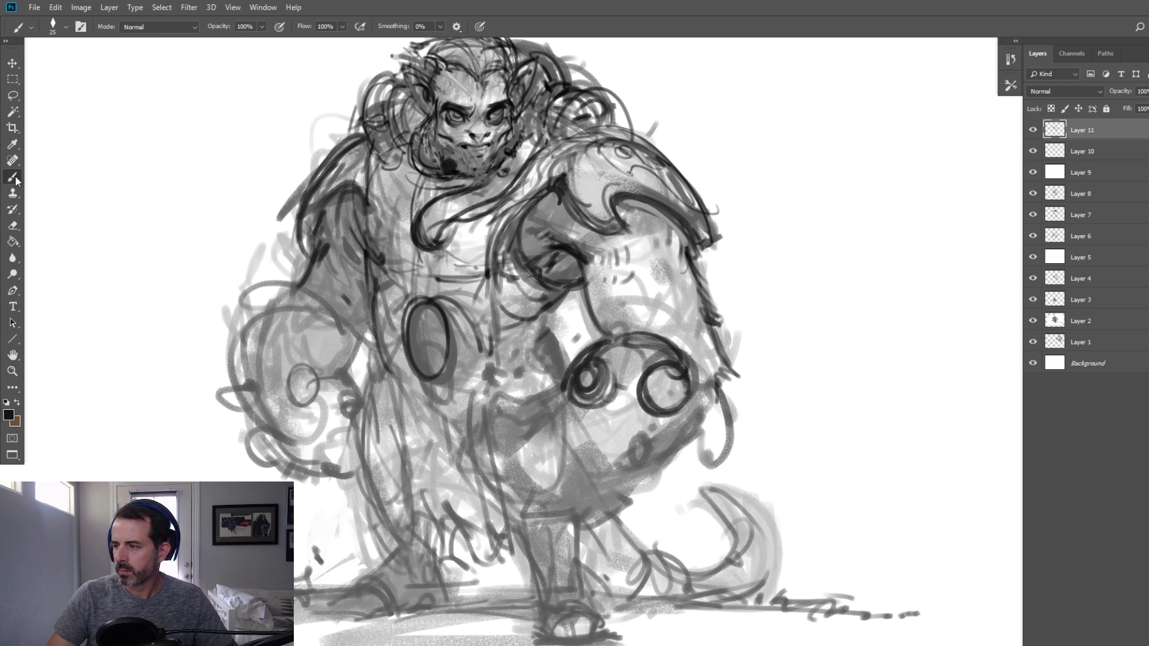
Outline the rounded upper rim of the left gauntlet with a 25 px brush and add its inner edge line
mouse_move(246, 302)
left_mouse_down()
mouse_move(309, 282)
mouse_move(237, 334)
mouse_move(248, 335)
left_mouse_up()
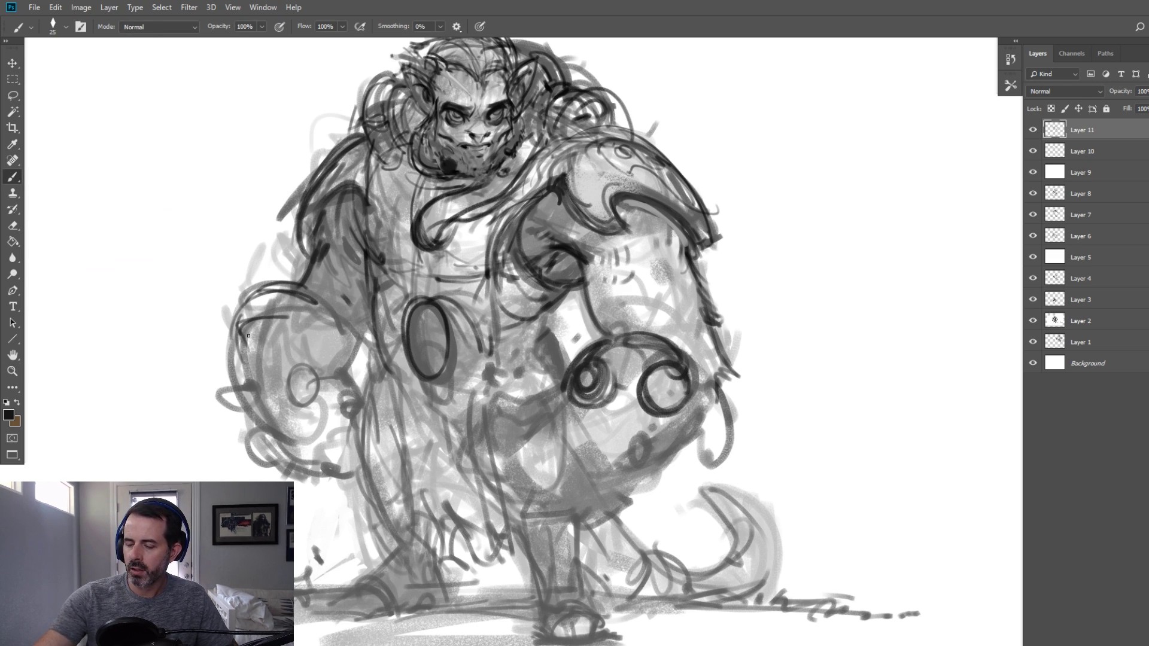
left_click_drag(405, 308, 465, 290)
mouse_move(304, 284)
left_mouse_down()
mouse_move(307, 331)
mouse_move(349, 307)
left_mouse_up()
mouse_move(328, 314)
left_mouse_down()
mouse_move(393, 339)
mouse_move(406, 301)
left_mouse_up()
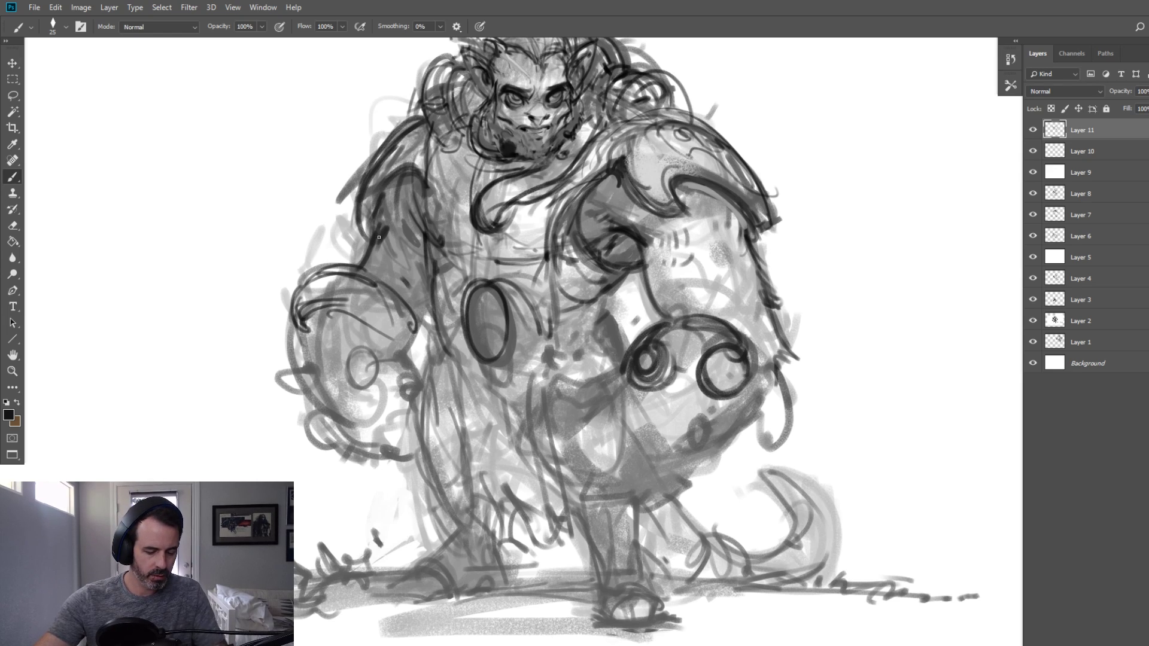
Draw two round studs on the left gauntlet's outer edge and dark marks along its inner side at 45 px
key("bracketright")
key("bracketright")
key("bracketright")
mouse_move(301, 323)
left_mouse_down()
mouse_move(289, 367)
mouse_move(305, 394)
left_mouse_up()
mouse_move(310, 364)
left_mouse_down()
mouse_move(283, 377)
mouse_move(313, 377)
mouse_move(332, 421)
mouse_move(359, 383)
mouse_move(388, 443)
mouse_move(409, 359)
mouse_move(390, 423)
mouse_move(402, 383)
left_mouse_up()
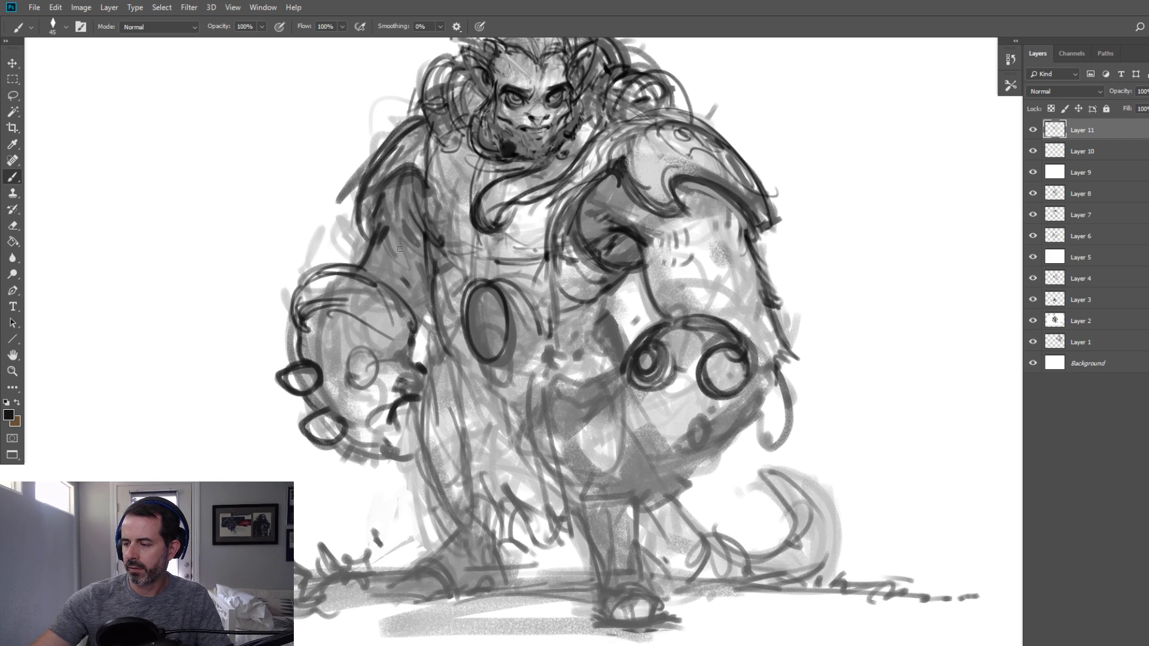
Add short contour strokes on the left upper arm and ribbed lines along the chest curl with a 30 px brush
key("bracketleft")
left_click_drag(426, 200, 449, 237)
left_click_drag(431, 176, 477, 153)
left_click_drag(536, 225, 585, 193)
left_click_drag(577, 193, 572, 246)
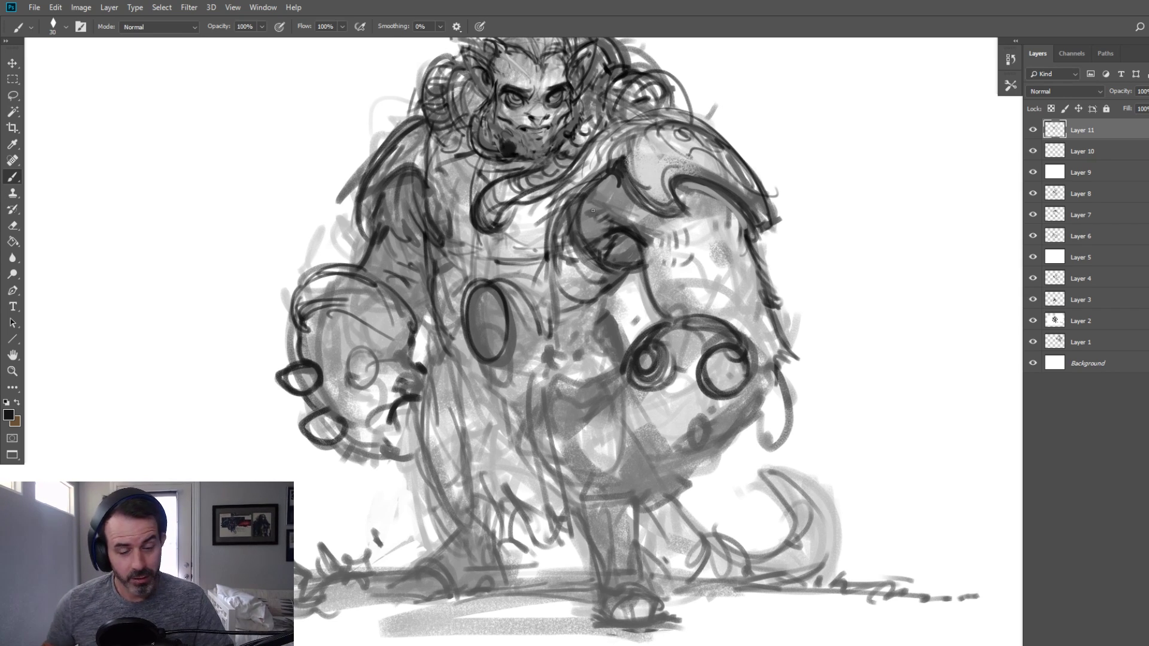
Strengthen the right shoulder pad's lower rim and add a small round form on its outer edge
key("]")
mouse_move(584, 213)
left_mouse_down()
mouse_move(616, 176)
mouse_move(657, 210)
mouse_move(688, 211)
left_mouse_up()
mouse_move(673, 197)
left_mouse_down()
mouse_move(693, 182)
mouse_move(733, 197)
mouse_move(760, 177)
mouse_move(737, 158)
mouse_move(755, 190)
left_mouse_up()
Draw the right gauntlet's inner and outer contours from the circular curls down to the underside at 45 px
key("bracketright")
mouse_move(634, 355)
left_mouse_down()
mouse_move(592, 402)
mouse_move(652, 509)
mouse_move(745, 443)
left_mouse_up()
mouse_move(767, 372)
left_mouse_down()
mouse_move(720, 426)
mouse_move(644, 457)
left_mouse_up()
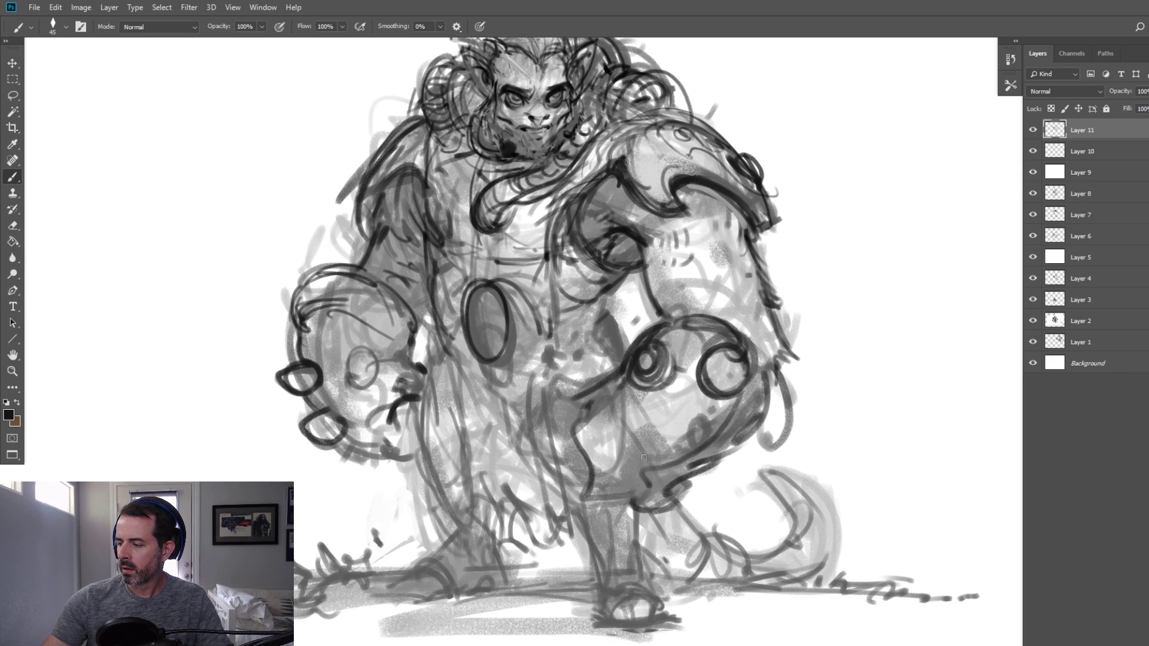
Outline the right fist beside the gauntlet cuff and darken the left fist's underside with a thicker brush
mouse_move(603, 382)
left_mouse_down()
mouse_move(555, 384)
mouse_move(522, 451)
mouse_move(541, 482)
mouse_move(589, 497)
left_mouse_up()
key("]")
mouse_move(564, 383)
left_mouse_down()
mouse_move(597, 378)
mouse_move(577, 386)
left_mouse_up()
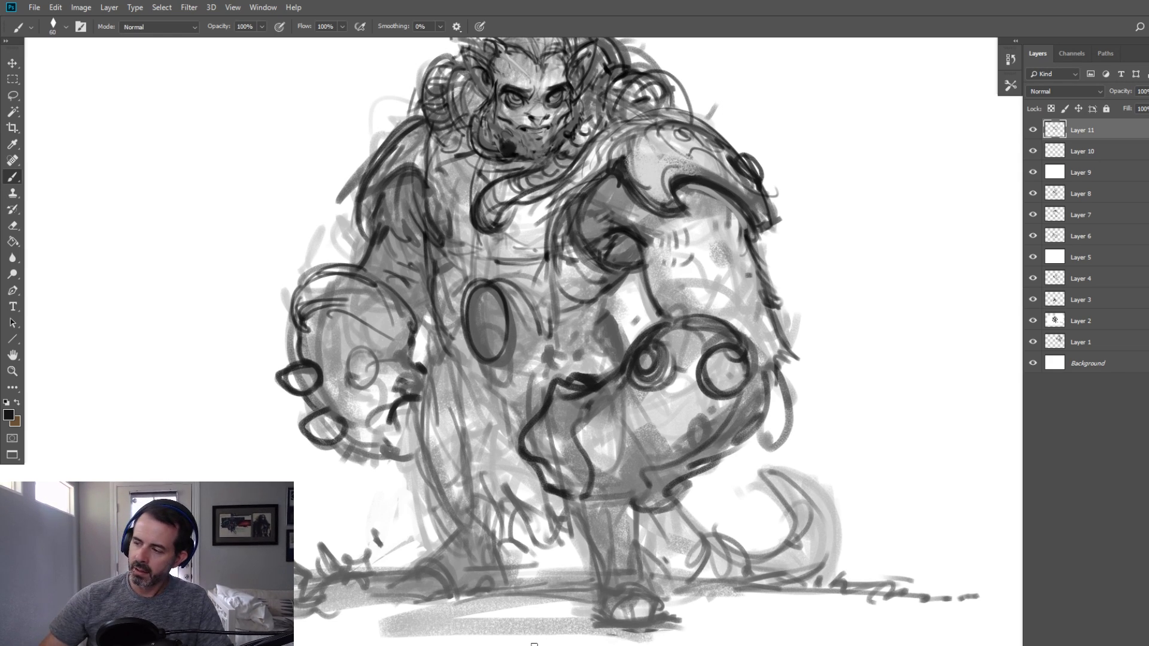
mouse_move(395, 438)
left_mouse_down()
mouse_move(389, 413)
mouse_move(383, 467)
mouse_move(419, 488)
left_mouse_up()
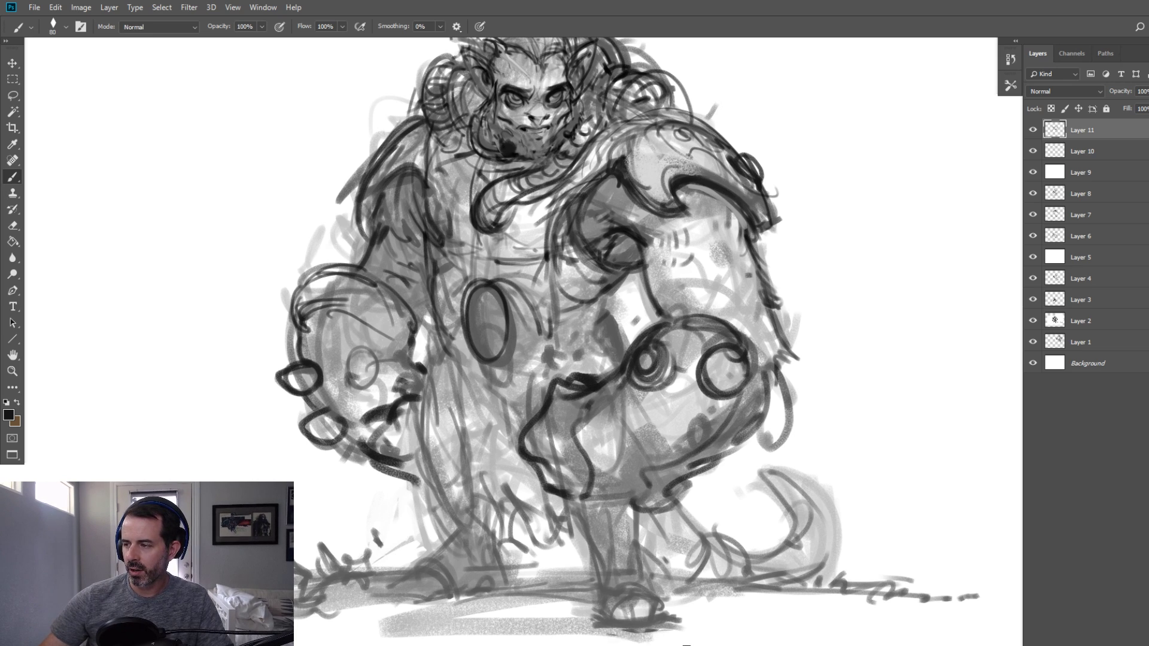
Draw the curved belt line below the abdomen ornament and dark folds at the waist behind the right gauntlet
key("[")
left_click_drag(434, 343, 485, 389)
mouse_move(527, 367)
left_mouse_down()
mouse_move(545, 363)
mouse_move(527, 383)
left_mouse_up()
mouse_move(449, 370)
left_mouse_down()
mouse_move(479, 399)
mouse_move(548, 374)
mouse_move(598, 329)
left_mouse_up()
key("bracketleft")
key("bracketleft")
mouse_move(526, 347)
left_mouse_down()
mouse_move(601, 326)
mouse_move(619, 353)
left_mouse_up()
left_click_drag(610, 299, 640, 342)
Darken the ragged hem of the loincloth between the legs with thick 50 px strokes
left_click_drag(464, 485, 503, 540)
mouse_move(513, 506)
left_mouse_down()
mouse_move(526, 488)
mouse_move(553, 541)
left_mouse_up()
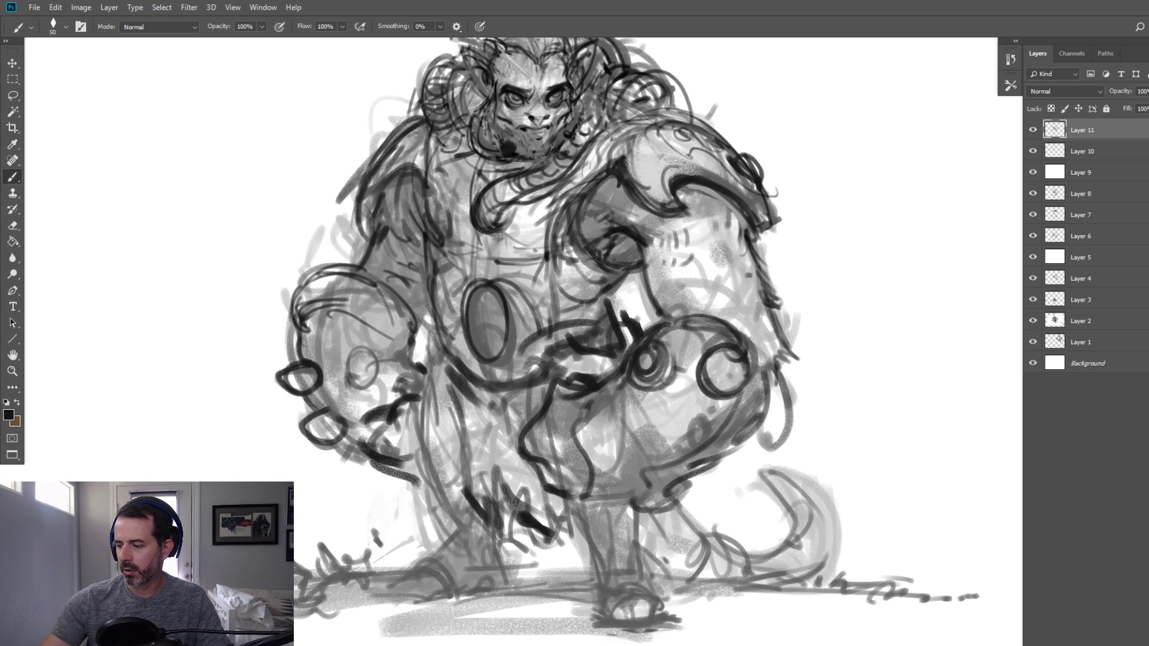
left_click_drag(503, 485, 563, 536)
left_click_drag(508, 465, 556, 497)
left_click_drag(550, 494, 565, 527)
left_click_drag(482, 483, 491, 498)
Sketch the hip folds below the belt and the upper outer contour of the left thigh
left_click_drag(473, 412, 443, 426)
left_click_drag(452, 383, 435, 417)
left_click_drag(446, 362, 429, 387)
left_click_drag(434, 365, 415, 467)
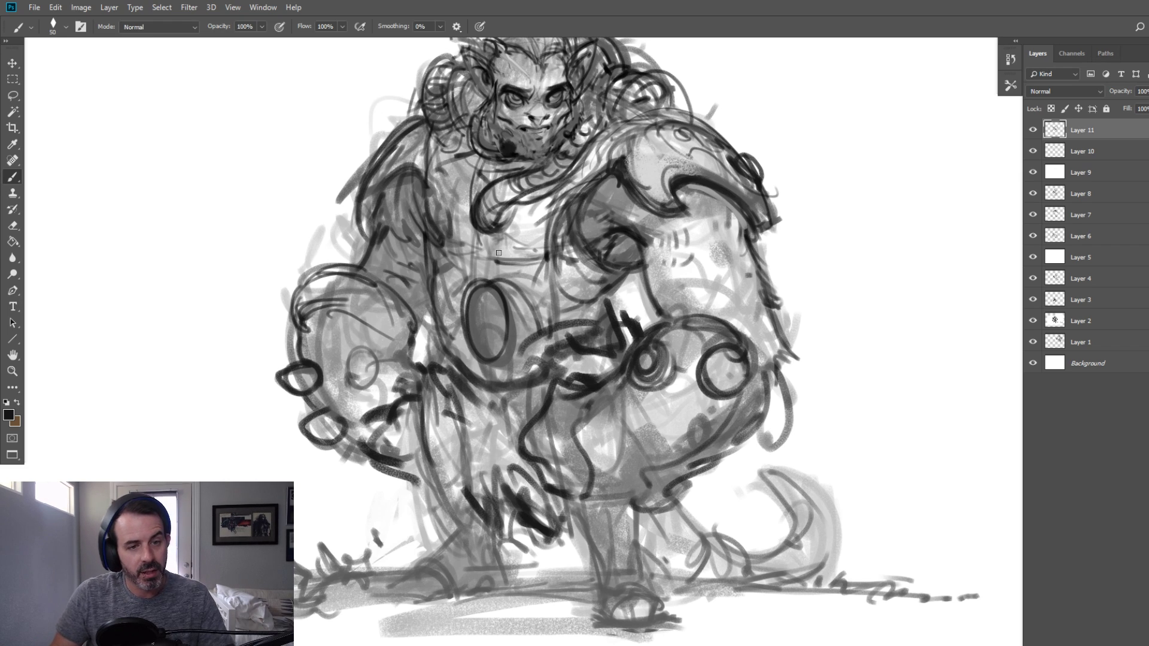
Draw the left leg's contours down to the ankle and outline its foot and toes with a thinner brush
key("bracketleft")
mouse_move(428, 374)
left_mouse_down()
mouse_move(426, 476)
mouse_move(450, 504)
left_mouse_up()
mouse_move(434, 461)
left_mouse_down()
mouse_move(460, 553)
mouse_move(445, 572)
mouse_move(462, 598)
mouse_move(506, 583)
mouse_move(508, 533)
left_mouse_up()
key("bracketleft")
mouse_move(430, 568)
left_mouse_down()
mouse_move(399, 589)
mouse_move(454, 595)
left_mouse_up()
Outline the right lower leg below the fist, including its boot bands and rounded toe
key("bracketright")
left_click_drag(579, 503, 605, 593)
left_click_drag(637, 496, 643, 586)
key("bracketleft")
mouse_move(611, 599)
left_mouse_down()
mouse_move(643, 591)
mouse_move(649, 575)
left_mouse_up()
mouse_move(604, 565)
left_mouse_down()
mouse_move(599, 617)
mouse_move(670, 616)
mouse_move(655, 599)
left_mouse_up()
left_click_drag(643, 545, 661, 581)
left_click_drag(598, 496, 631, 499)
Define the right gauntlet's underside and outer edge, and add detail strokes around its outer circular curl
mouse_move(591, 516)
left_mouse_down()
mouse_move(634, 506)
mouse_move(688, 458)
left_mouse_up()
key("bracketleft")
key("bracketleft")
left_click_drag(665, 495, 715, 458)
left_click_drag(697, 444, 744, 396)
mouse_move(748, 355)
left_mouse_down()
mouse_move(718, 392)
mouse_move(731, 389)
left_mouse_up()
left_click_drag(734, 377, 736, 405)
Add inner contour and fold lines down the left leg beside the loincloth
key("bracketright")
key("bracketleft")
left_click_drag(448, 392, 470, 450)
left_click_drag(451, 442, 479, 488)
mouse_move(468, 449)
left_mouse_down()
mouse_move(483, 472)
mouse_move(474, 498)
left_mouse_up()
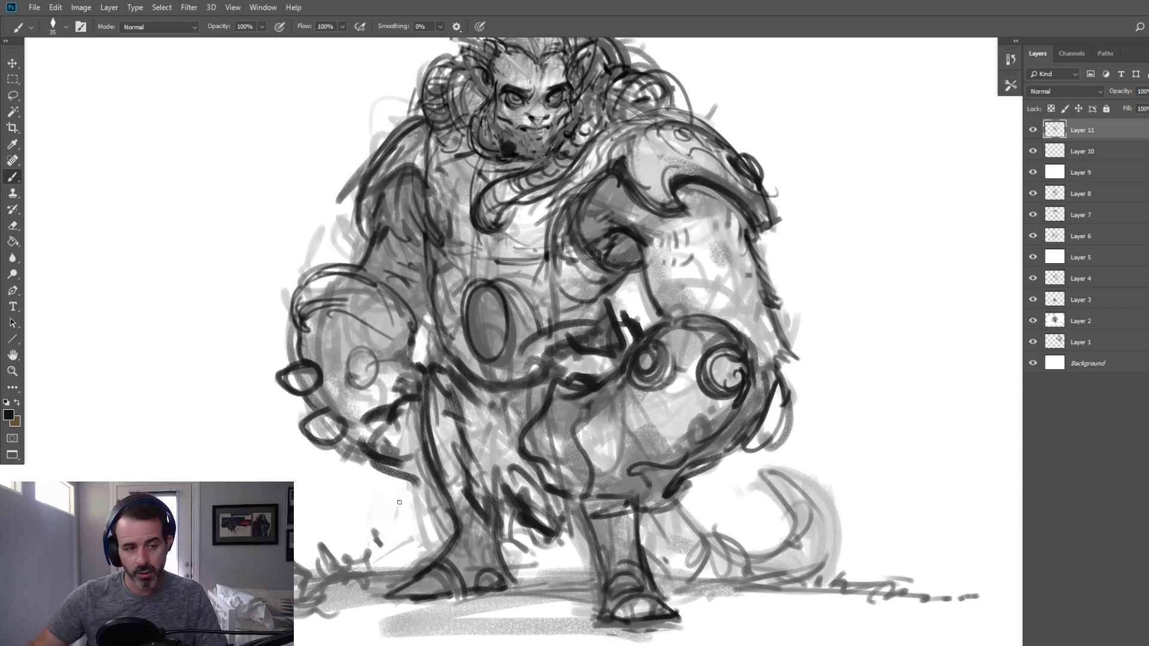
Draw the tail behind the right leg, curving along the ground and up to its pointed tip with a 35 px brush
key("bracketright")
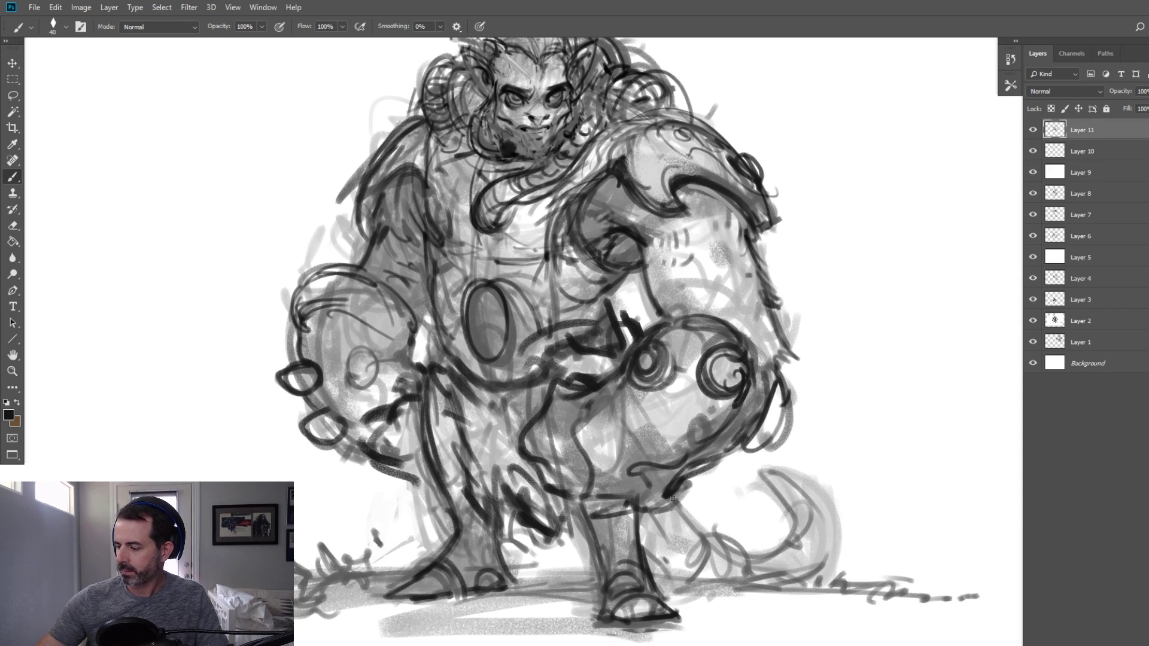
key("bracketleft")
mouse_move(672, 499)
left_mouse_down()
mouse_move(712, 549)
mouse_move(707, 574)
left_mouse_up()
left_click_drag(641, 534, 688, 582)
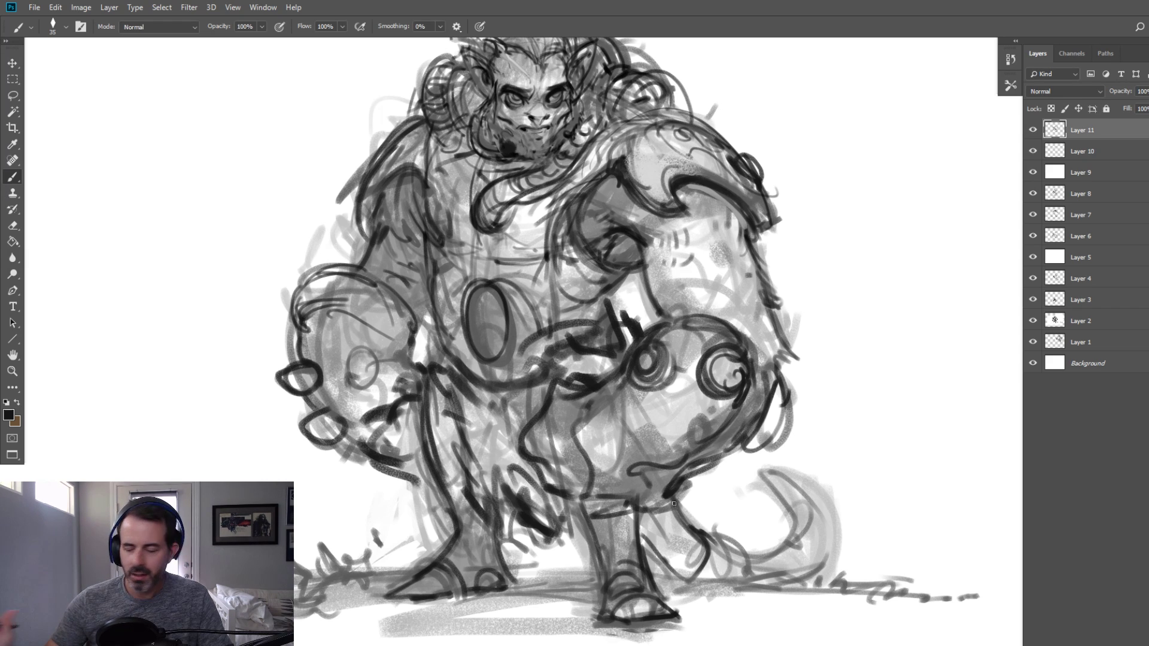
mouse_move(645, 537)
left_mouse_down()
mouse_move(695, 565)
mouse_move(735, 546)
mouse_move(760, 552)
left_mouse_up()
mouse_move(737, 548)
left_mouse_down()
mouse_move(764, 563)
mouse_move(801, 508)
mouse_move(777, 481)
left_mouse_up()
mouse_move(789, 541)
left_mouse_down()
mouse_move(834, 475)
mouse_move(814, 577)
left_mouse_up()
mouse_move(831, 536)
left_mouse_down()
mouse_move(792, 579)
mouse_move(813, 582)
mouse_move(673, 585)
mouse_move(787, 587)
left_mouse_up()
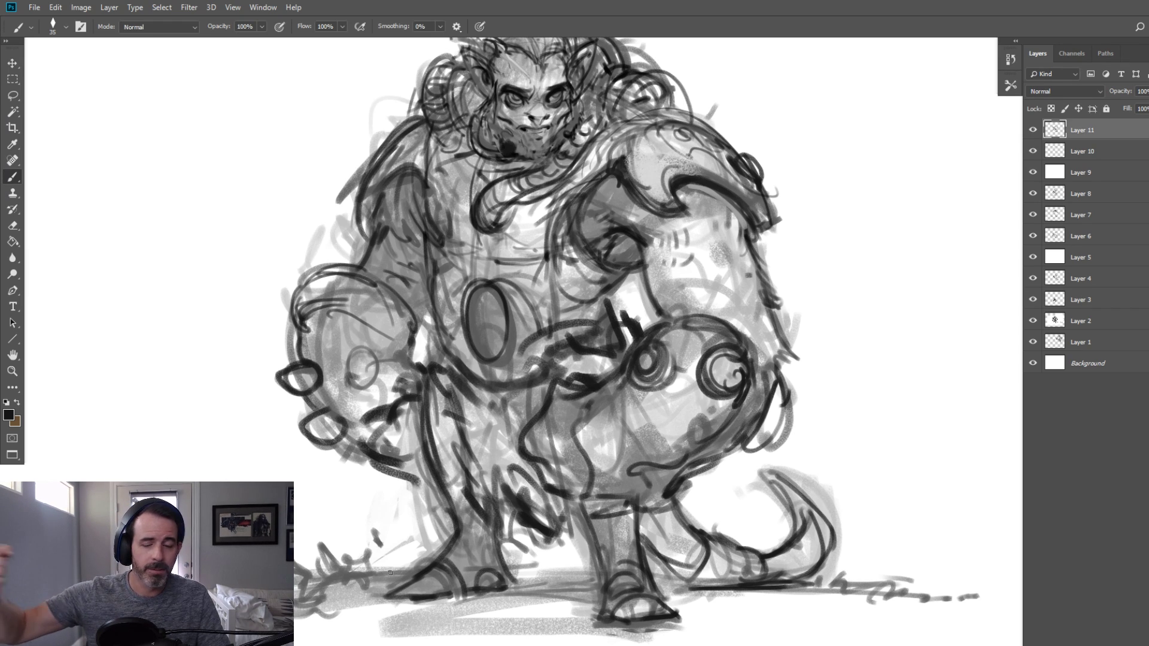
Strengthen the ground line beneath the feet and tail, extending it outward, and add strokes to the debris beside the left foot
mouse_move(403, 587)
left_mouse_down()
mouse_move(324, 569)
mouse_move(386, 545)
left_mouse_up()
left_click_drag(443, 573, 383, 575)
mouse_move(515, 582)
left_mouse_down()
mouse_move(685, 573)
mouse_move(913, 595)
left_mouse_up()
left_click_drag(642, 578, 657, 578)
left_click_drag(573, 584, 563, 585)
Add darker accent strokes to the chest, the curled collar hook, the neck and the left shoulder
mouse_move(487, 298)
left_mouse_down()
mouse_move(478, 339)
mouse_move(497, 347)
mouse_move(475, 332)
left_mouse_up()
key("bracketright")
left_click_drag(446, 250, 456, 257)
left_click_drag(457, 256, 465, 261)
mouse_move(533, 250)
left_mouse_down()
mouse_move(546, 242)
mouse_move(493, 261)
left_mouse_up()
mouse_move(471, 207)
left_mouse_down()
mouse_move(497, 233)
mouse_move(468, 191)
left_mouse_up()
left_click_drag(463, 143, 429, 178)
mouse_move(360, 204)
left_mouse_down()
mouse_move(361, 236)
mouse_move(388, 189)
left_mouse_up()
Reinforce the right shoulder armour with dark detail strokes along its crescent edge and outer rim
key("bracketleft")
mouse_move(616, 174)
left_mouse_down()
mouse_move(681, 213)
mouse_move(665, 210)
left_mouse_up()
mouse_move(621, 162)
left_mouse_down()
mouse_move(640, 153)
mouse_move(639, 165)
left_mouse_up()
left_click_drag(667, 168, 668, 194)
left_click_drag(660, 166, 689, 165)
left_click_drag(741, 192, 759, 209)
Add short contour strokes to the left gauntlet's outer edge and underside, and a line in the hollow beneath the right shoulder armour
key("bracketright")
key("bracketleft")
left_click_drag(306, 395, 320, 408)
left_click_drag(345, 445, 363, 453)
left_click(362, 466)
mouse_move(619, 211)
left_mouse_down()
mouse_move(588, 263)
mouse_move(588, 253)
left_mouse_up()
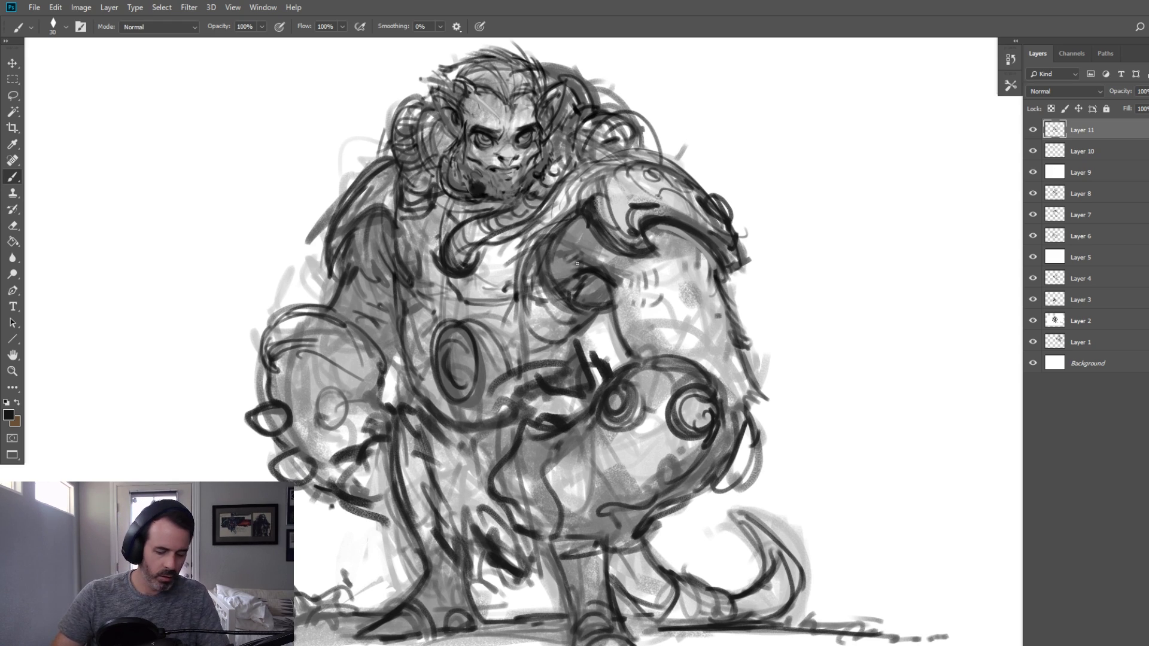
Paint sampled white over the stray lines outside the left shoulder to clean up its silhouette
left_click(810, 245, "alt")
key("bracketright")
key("bracketright")
key("bracketright")
left_click_drag(328, 210, 313, 277)
mouse_move(329, 209)
left_mouse_down()
mouse_move(327, 296)
mouse_move(292, 298)
mouse_move(329, 278)
mouse_move(290, 268)
left_mouse_up()
Lighten the top of the hair with a sampled light grey and a 70 px brush
key("bracketright")
key("bracketright")
key("bracketright")
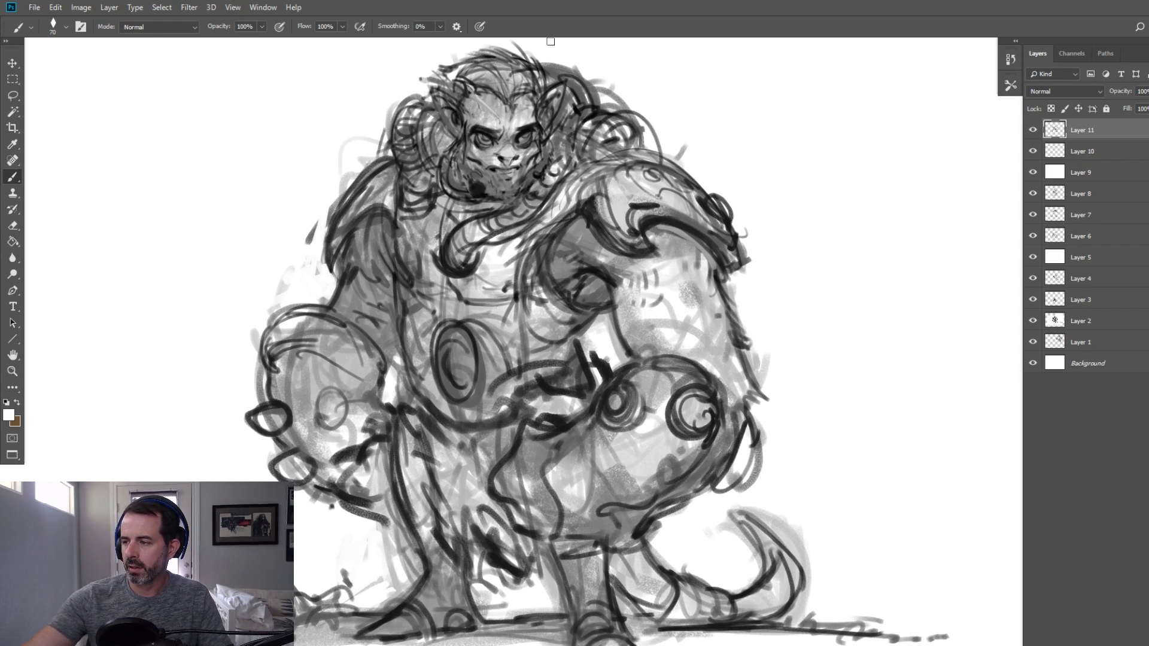
left_click(482, 72, "alt")
left_click_drag(457, 72, 505, 63)
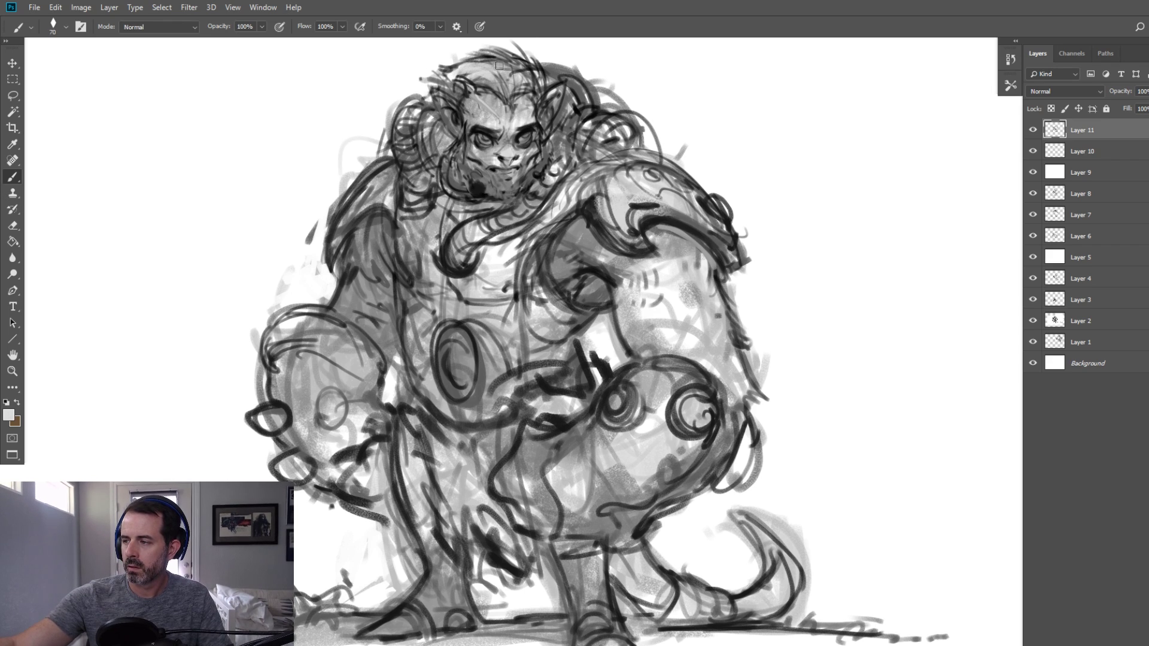
Redraw the hairline and add fine strands above the forehead in a sampled dark grey, finishing with a 25 px brush
left_click(508, 85, "alt")
left_click(524, 125, "alt")
key("bracketleft")
key("bracketleft")
key("bracketleft")
key("bracketleft")
mouse_move(462, 114)
left_mouse_down()
mouse_move(494, 114)
mouse_move(480, 100)
mouse_move(506, 114)
left_mouse_up()
key("bracketleft")
left_click_drag(490, 67, 509, 114)
left_click_drag(519, 97, 515, 114)
left_click_drag(531, 95, 524, 114)
left_click_drag(539, 96, 528, 118)
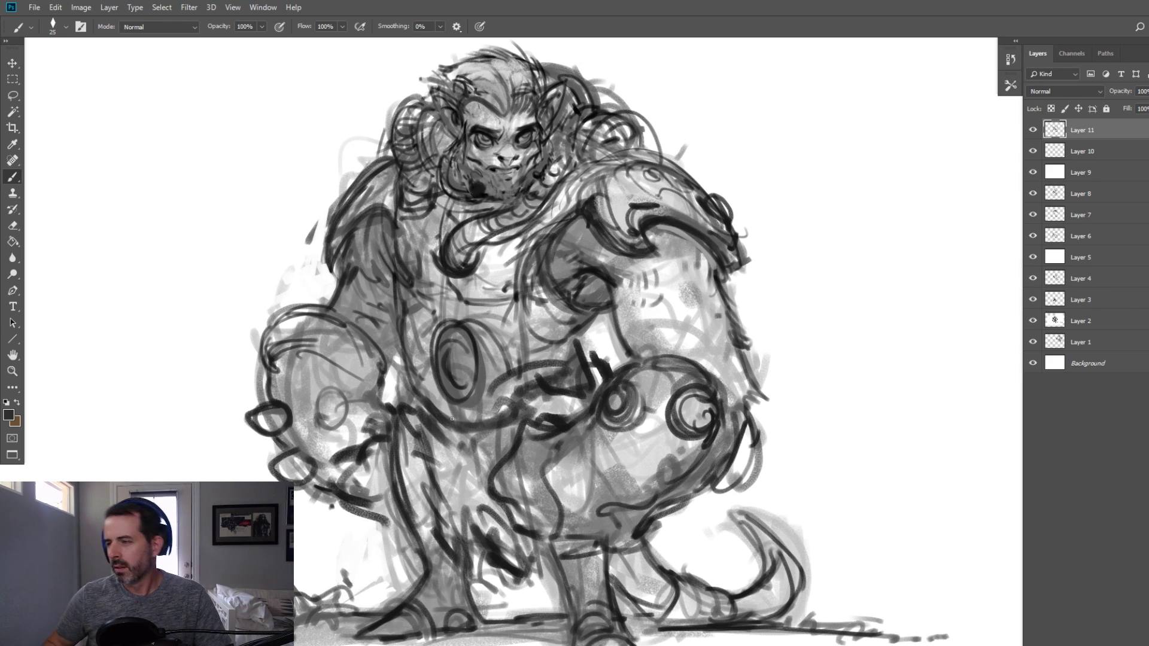
Sample greys around the mouth and retouch the lips with a smaller brush
left_click(511, 165, "alt")
left_click(513, 166, "alt")
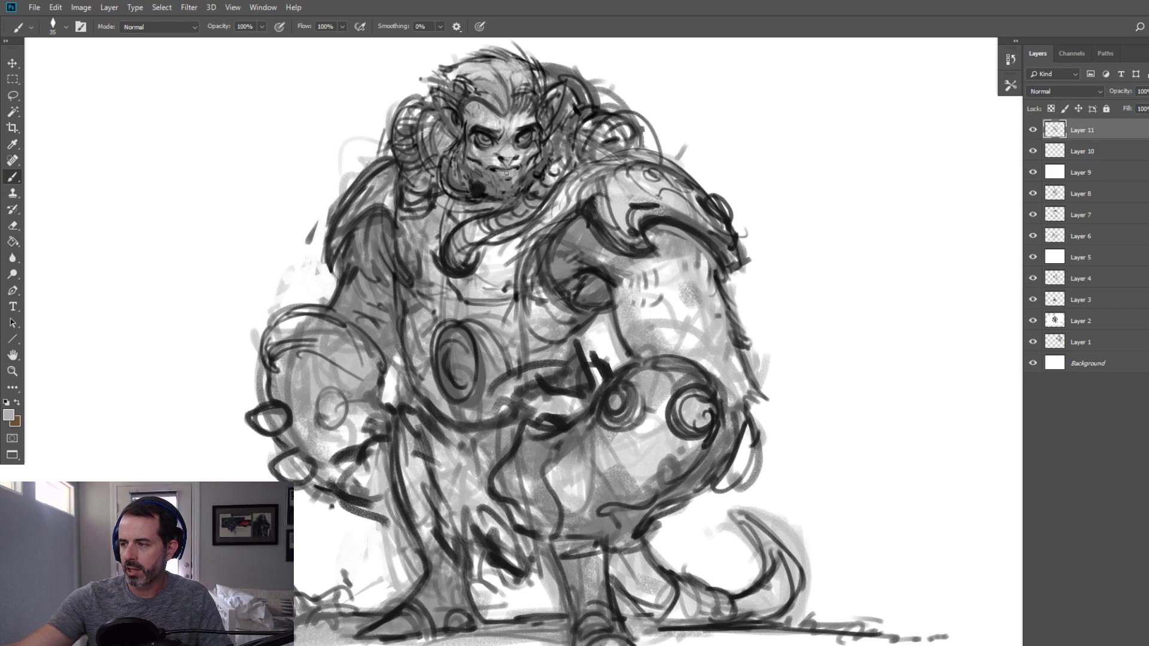
key("bracketright")
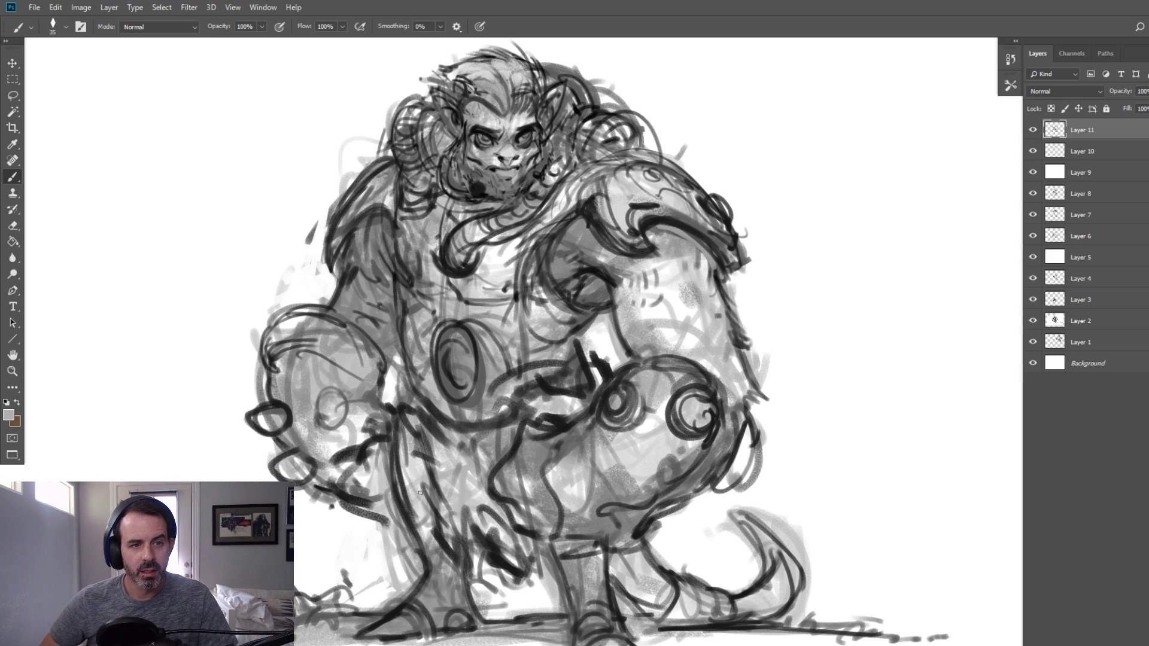
left_click(493, 169, "alt")
key("bracketleft")
key("bracketleft")
key("bracketleft")
key("bracketleft")
left_click_drag(500, 174, 516, 175)
Refine the mouth in close-up with sampled face tones, reducing the brush to 10 px for the dark details
left_click(13, 372)
double_click(500, 136)
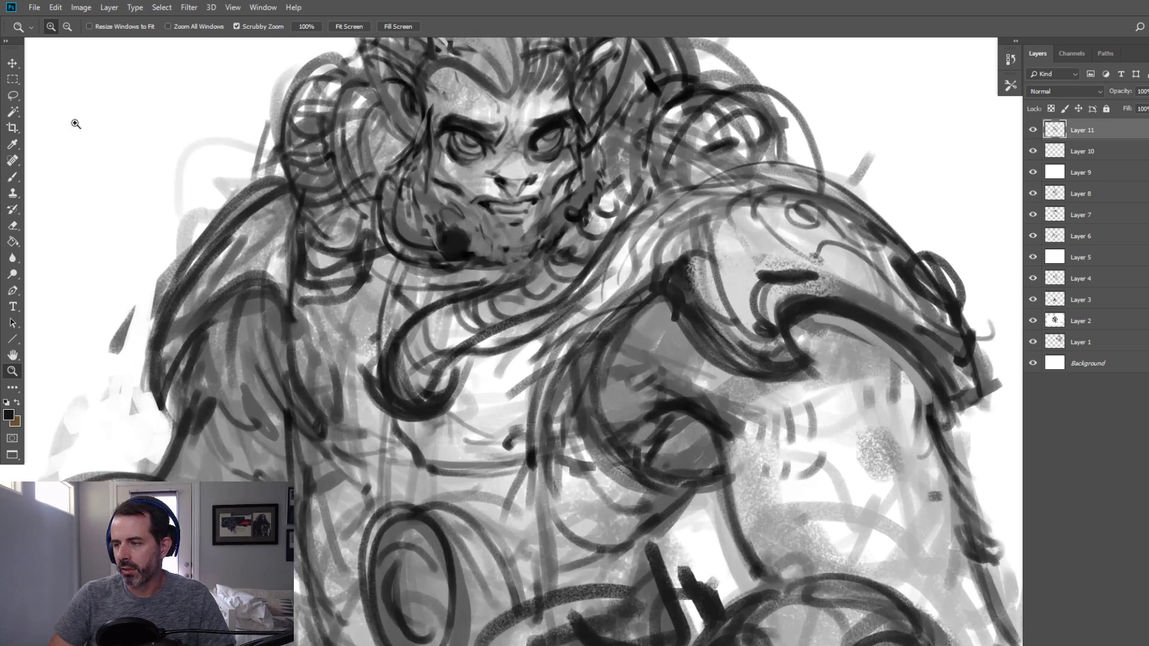
left_click(13, 177)
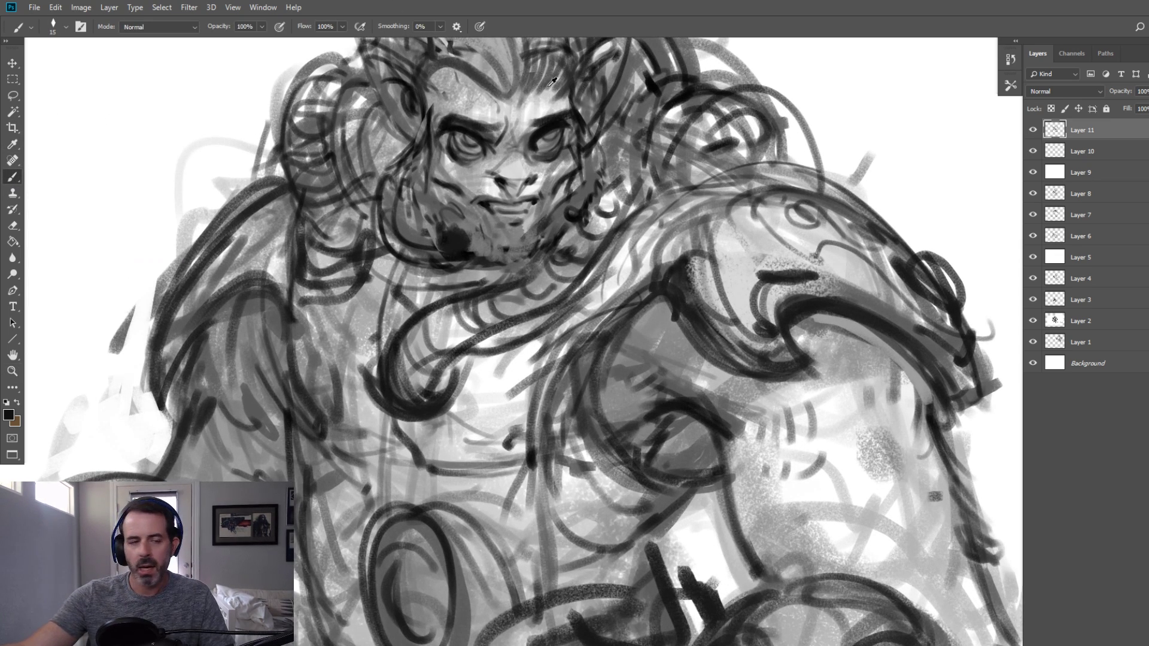
left_click(510, 218, "alt")
left_click_drag(496, 213, 534, 200)
left_click(550, 133, "alt")
key("bracketleft")
key("bracketleft")
key("bracketright")
key("bracketright")
key("bracketright")
key("bracketleft")
key("bracketleft")
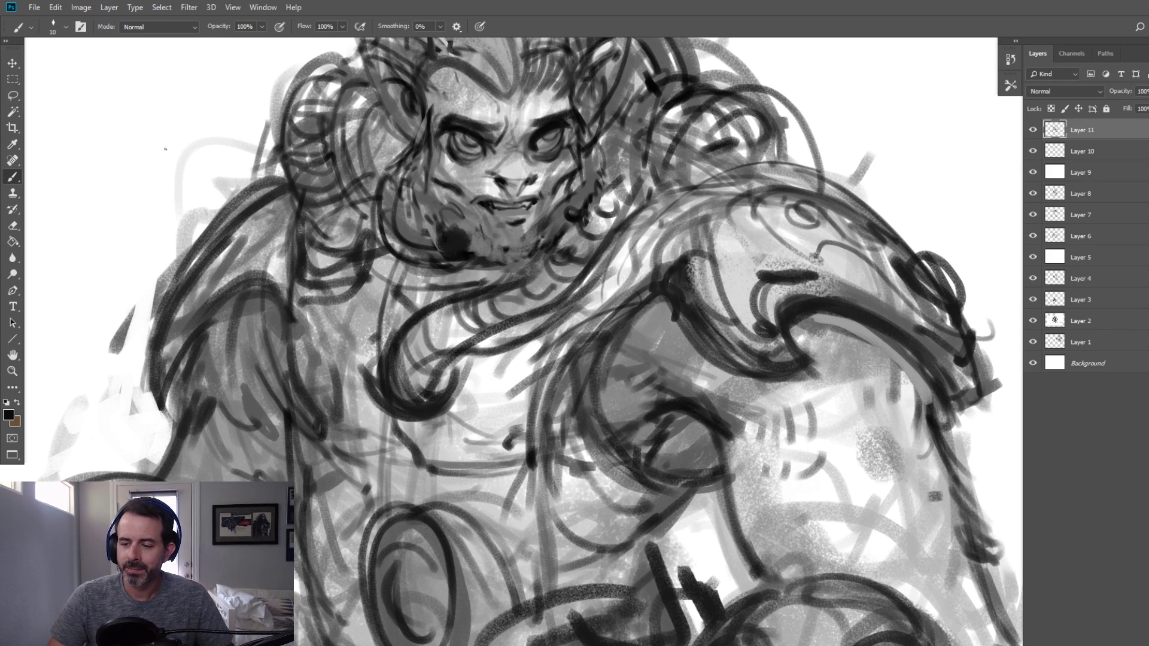
Select all layers from Layer 11 down to Background and merge them into a single layer
left_click(13, 370)
left_click_drag(419, 281, 348, 271)
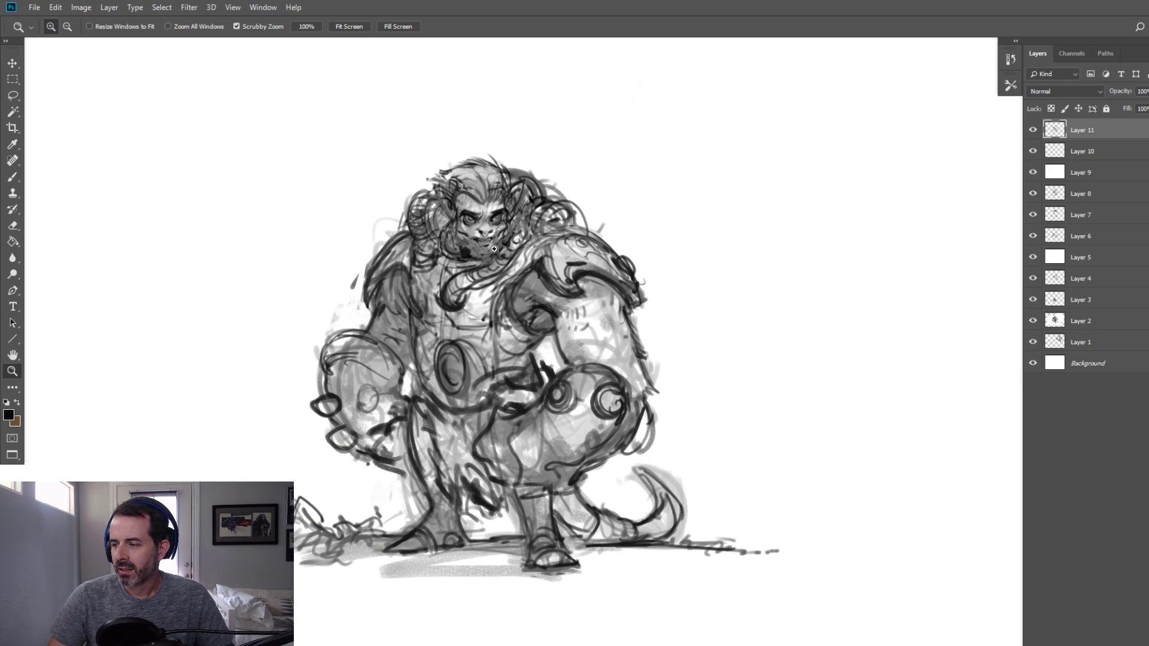
left_click(510, 246)
left_click_drag(456, 343, 490, 303)
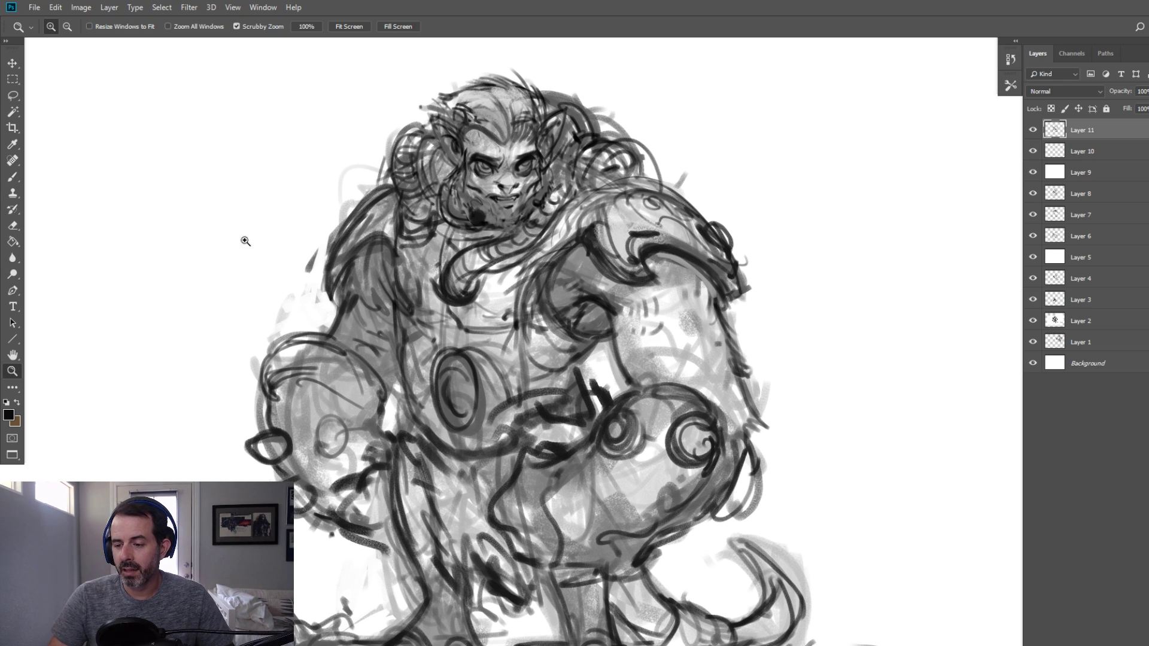
key("alt")
left_click(264, 357, "alt")
left_click_drag(428, 354, 626, 316)
left_click(581, 331)
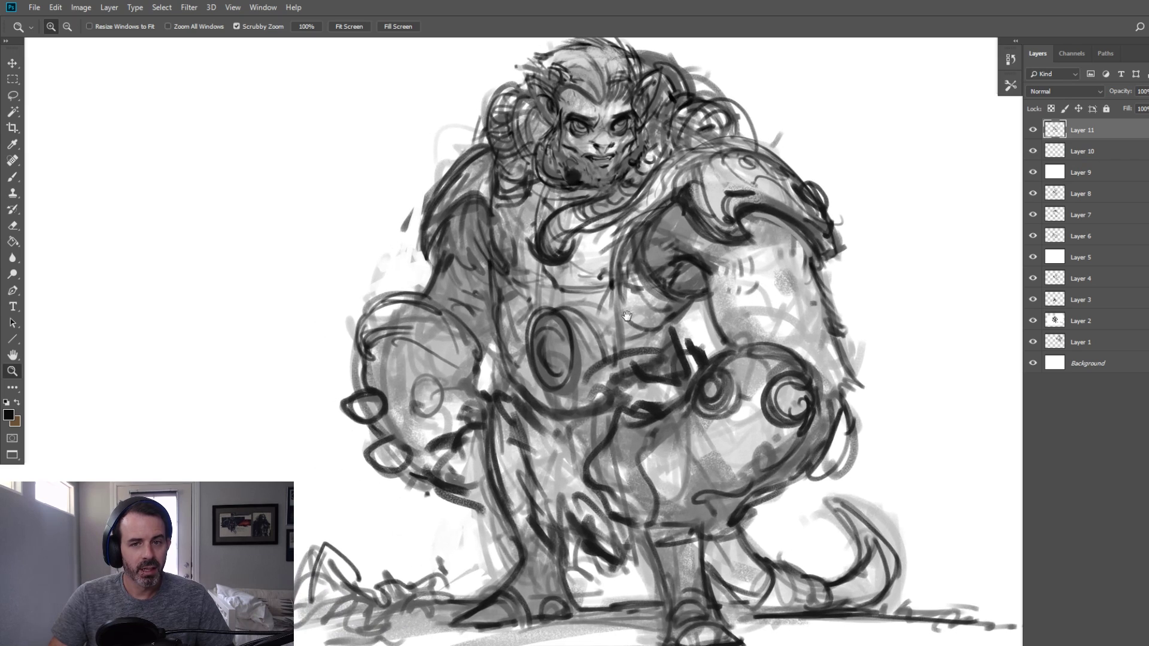
left_click(1076, 365, "shift")
key("ctrl+e")
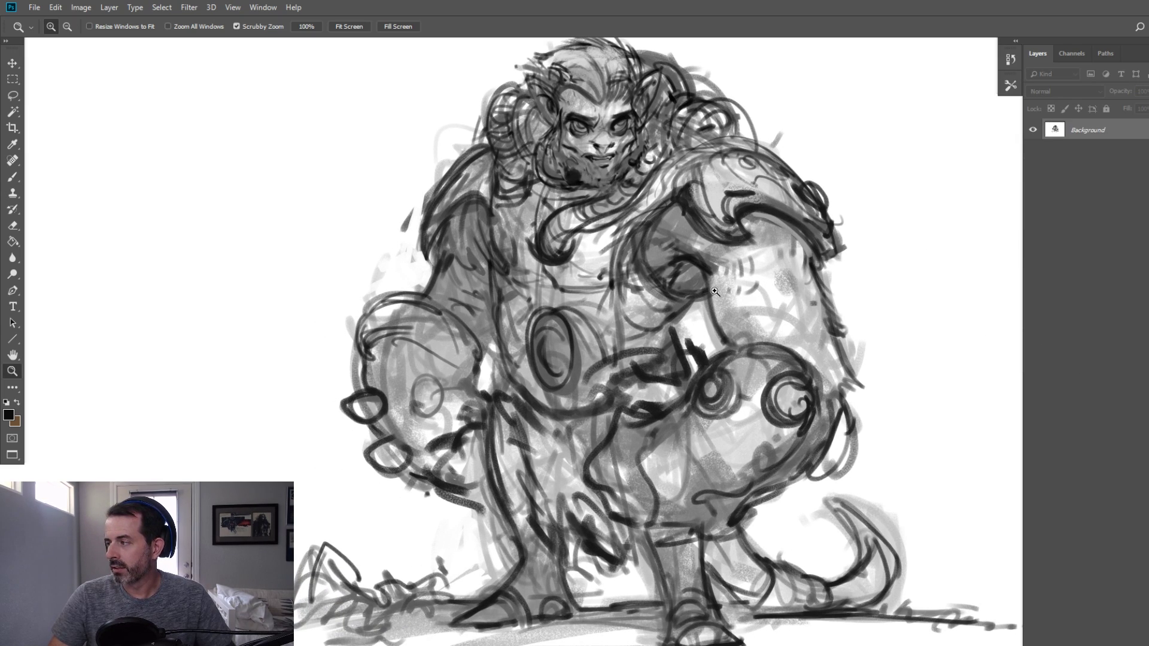